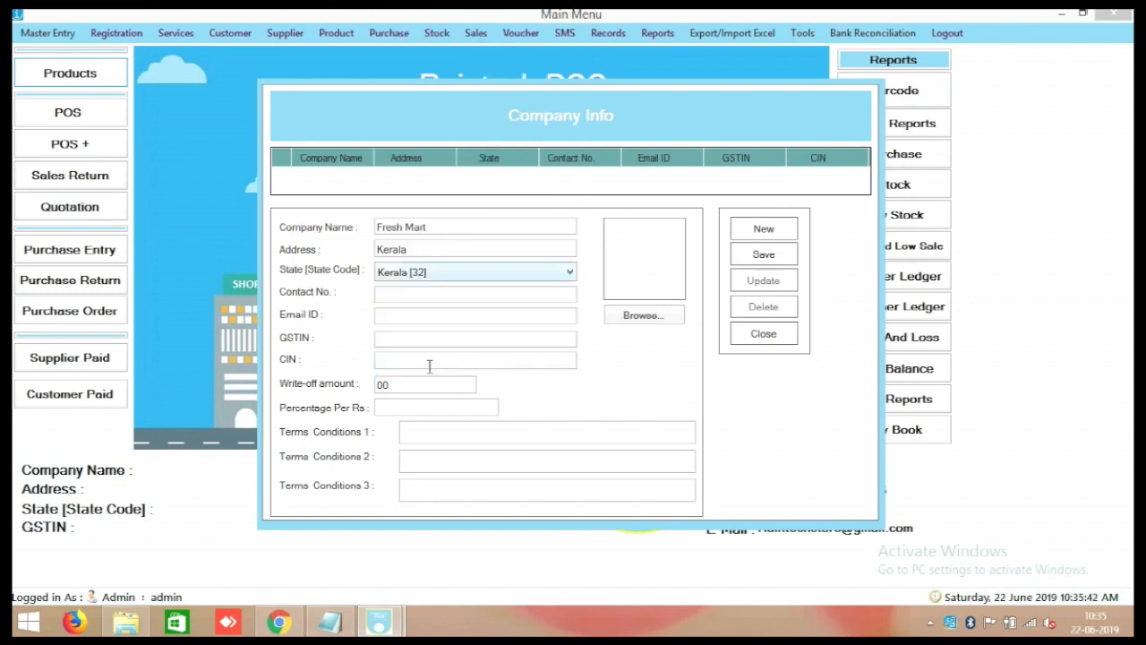
Enter the company phone and e-mail, add the term 'Sales return after 1 day not possible', and browse for a picture.
{"action": "left_click", "coordinate": [415, 299]}
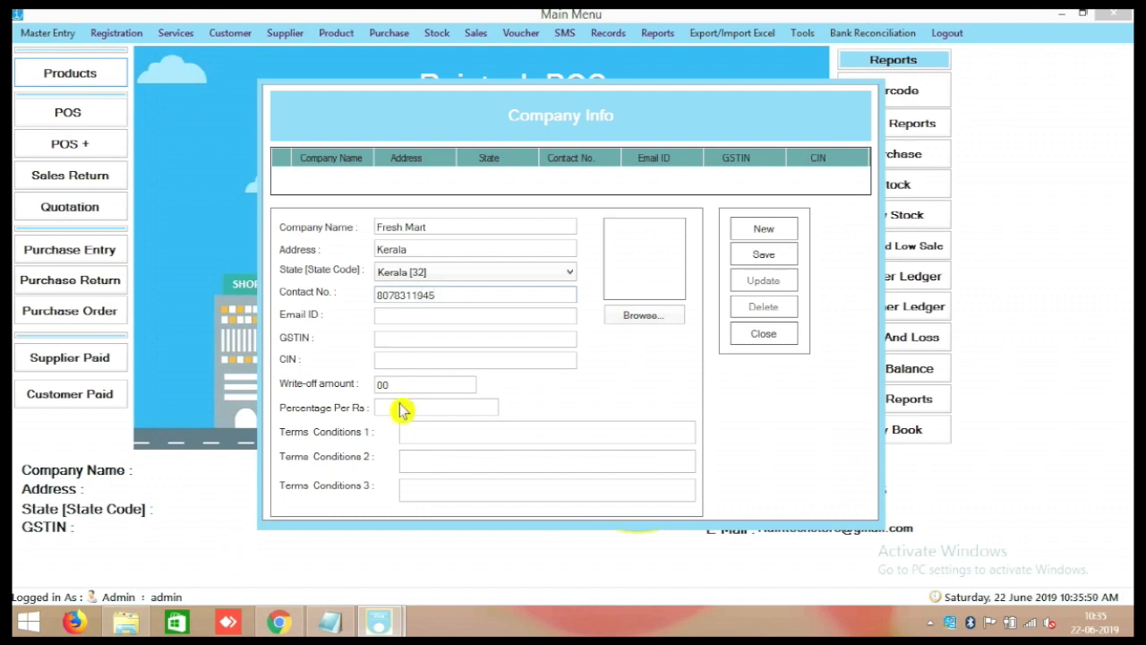
{"action": "left_click", "coordinate": [411, 314]}
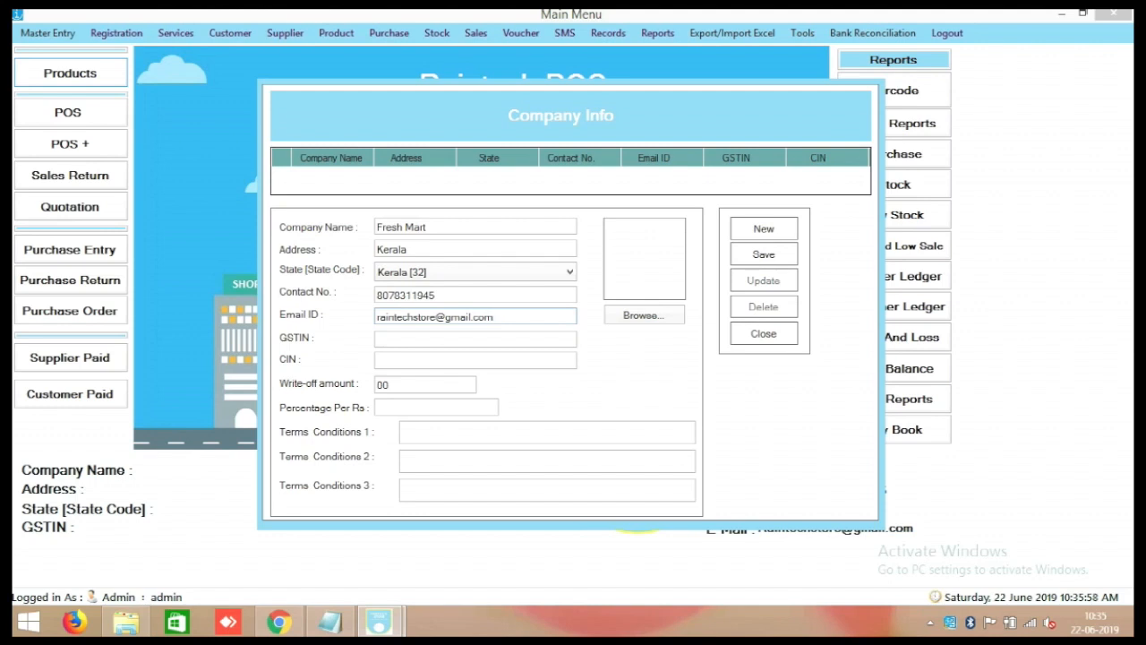
{"action": "left_click", "coordinate": [424, 431]}
{"action": "type", "text": "Sales return after 1 day not possible"}
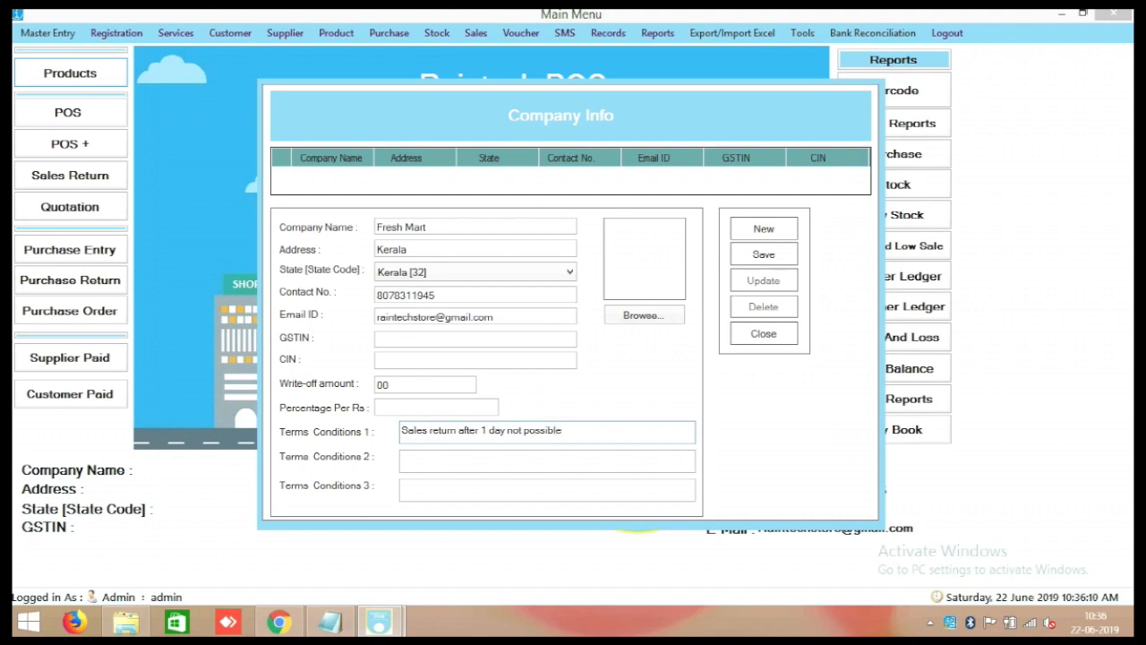
{"action": "left_click", "coordinate": [665, 320]}
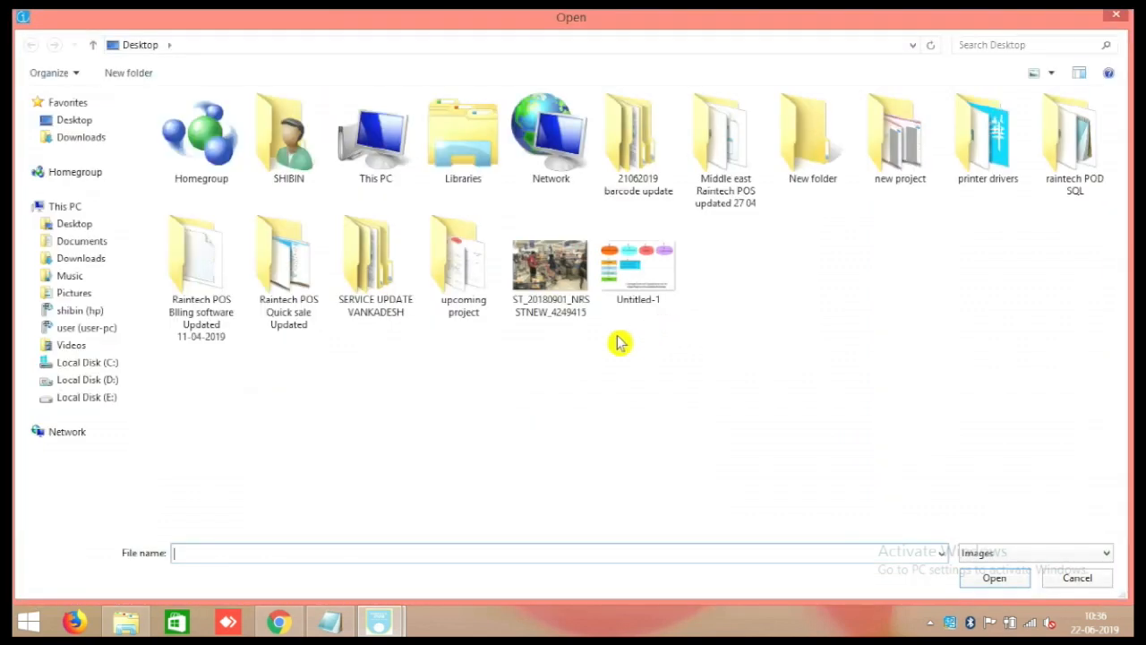
Attach the ST_20180901 shop photo, save Fresh Mart's company details, close the form and log out.
{"action": "double_click", "coordinate": [551, 276]}
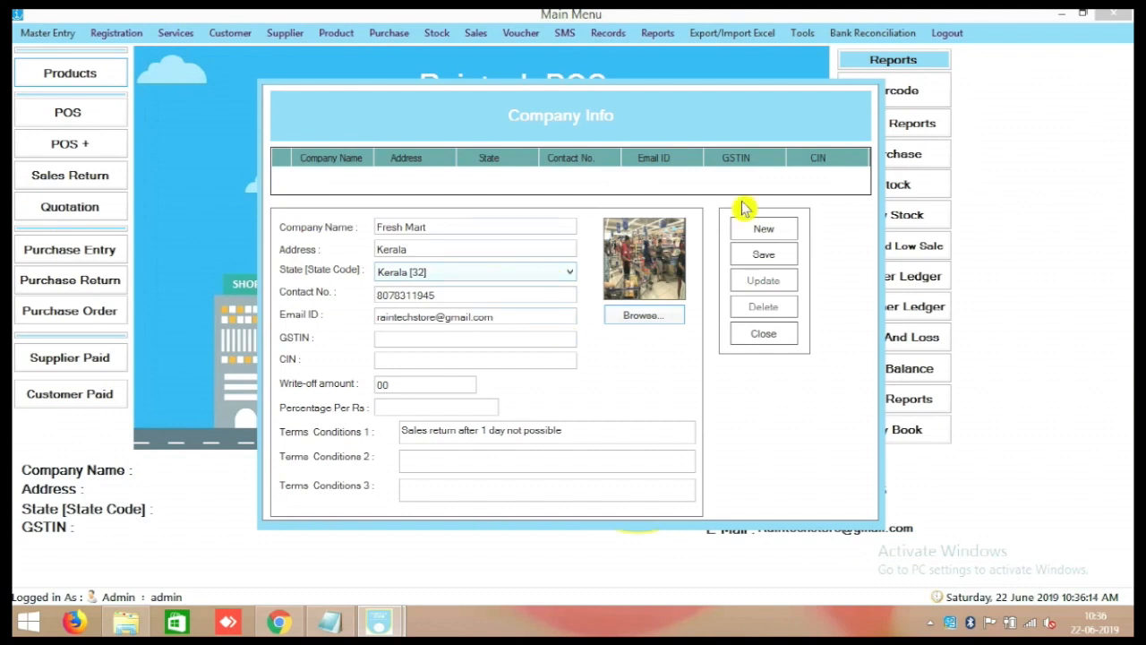
{"action": "left_click", "coordinate": [763, 256]}
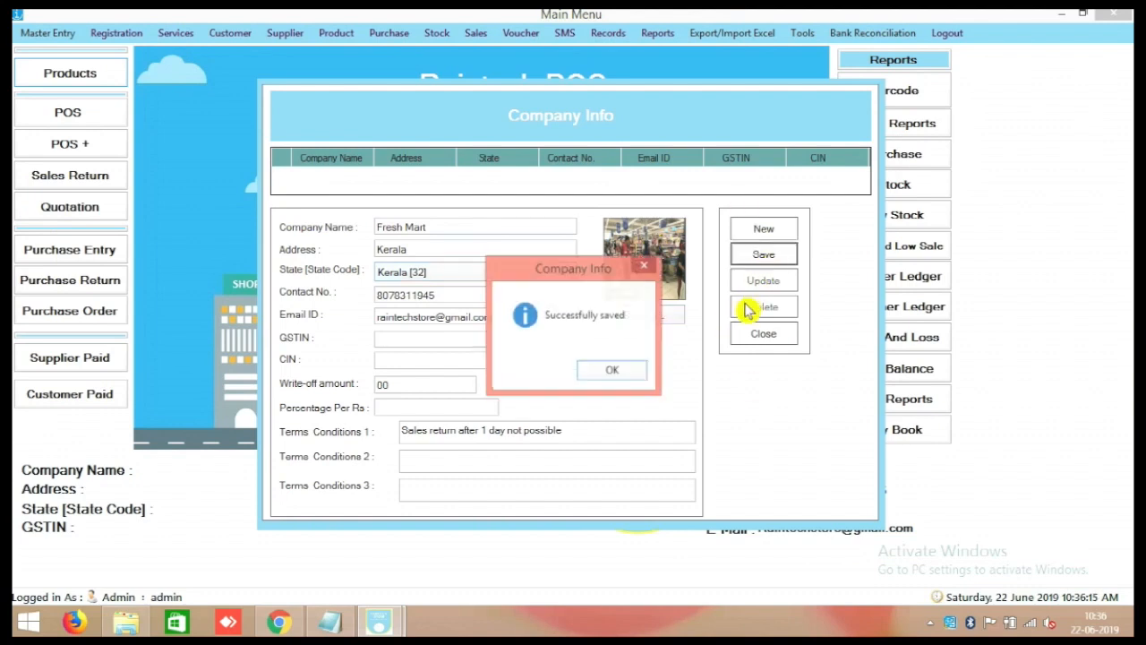
{"action": "left_click", "coordinate": [620, 376]}
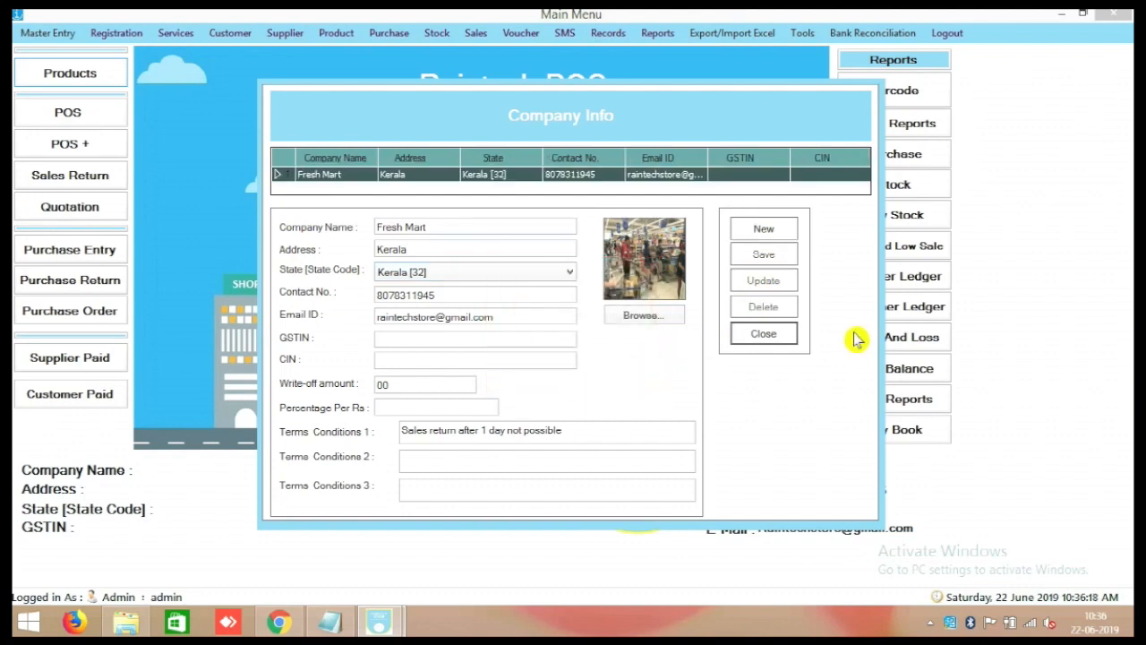
{"action": "left_click", "coordinate": [789, 333]}
{"action": "left_click", "coordinate": [945, 34]}
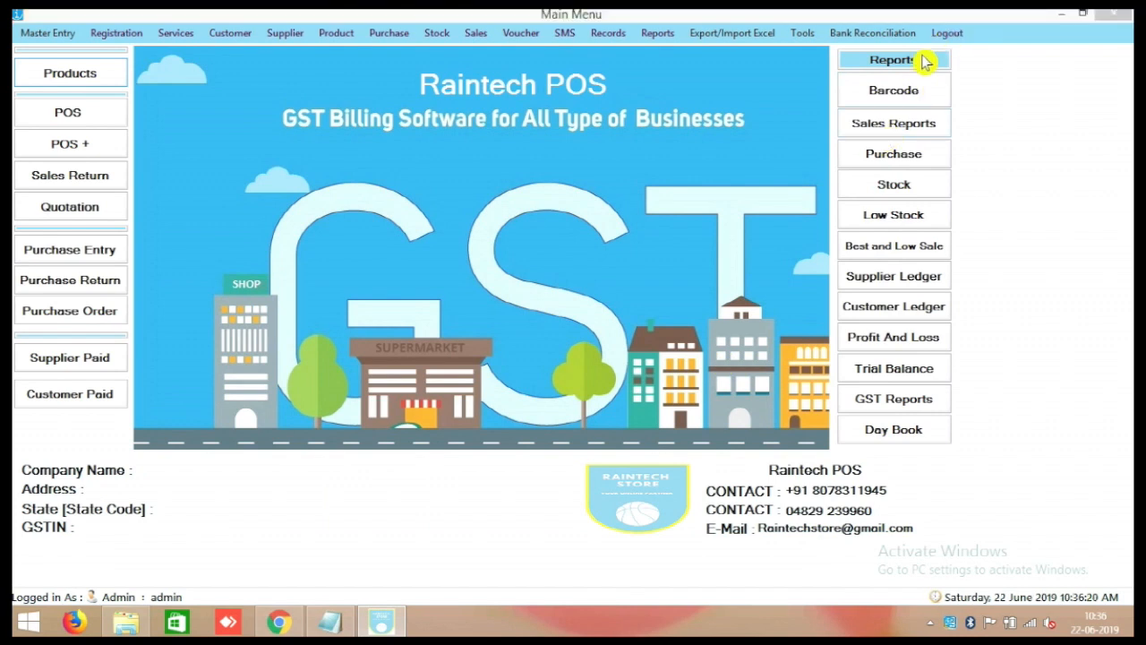
Confirm logout, back up the database, cancel the login and relaunch Raintech POS.
{"action": "left_click", "coordinate": [599, 371]}
{"action": "left_click", "coordinate": [609, 374]}
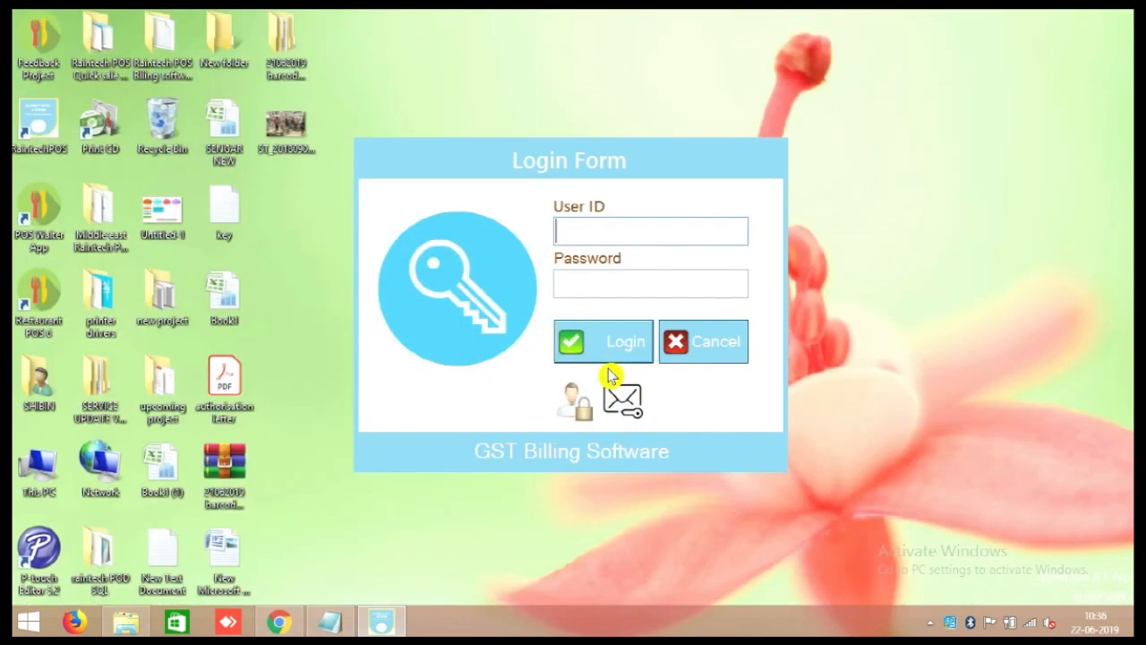
{"action": "left_click", "coordinate": [686, 348]}
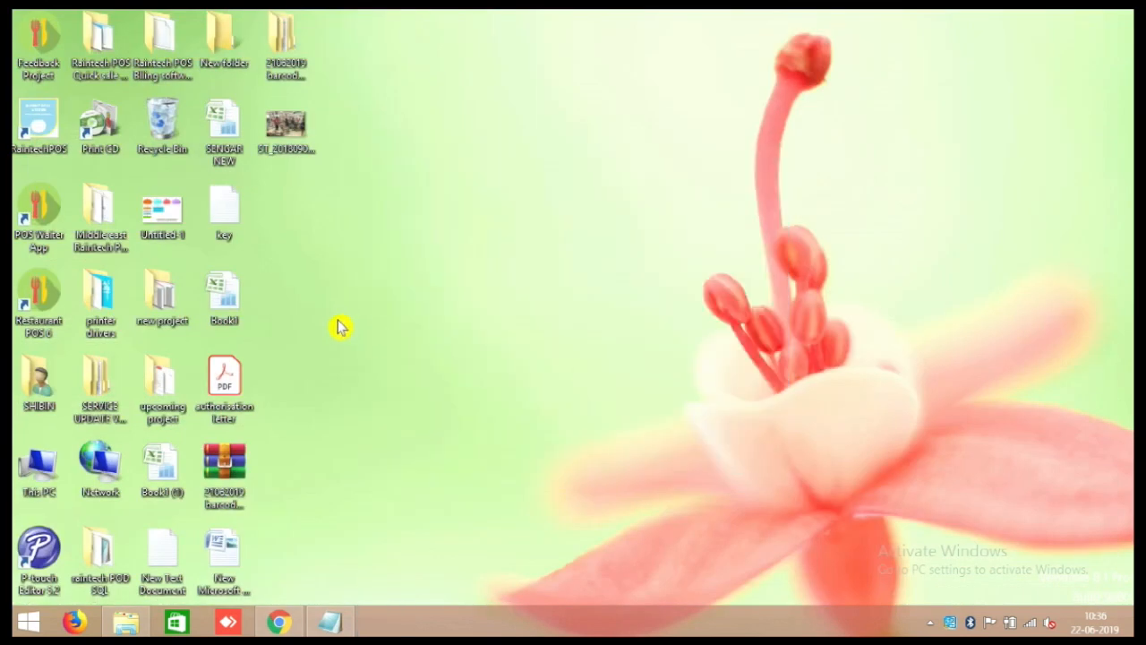
{"action": "double_click", "coordinate": [33, 110]}
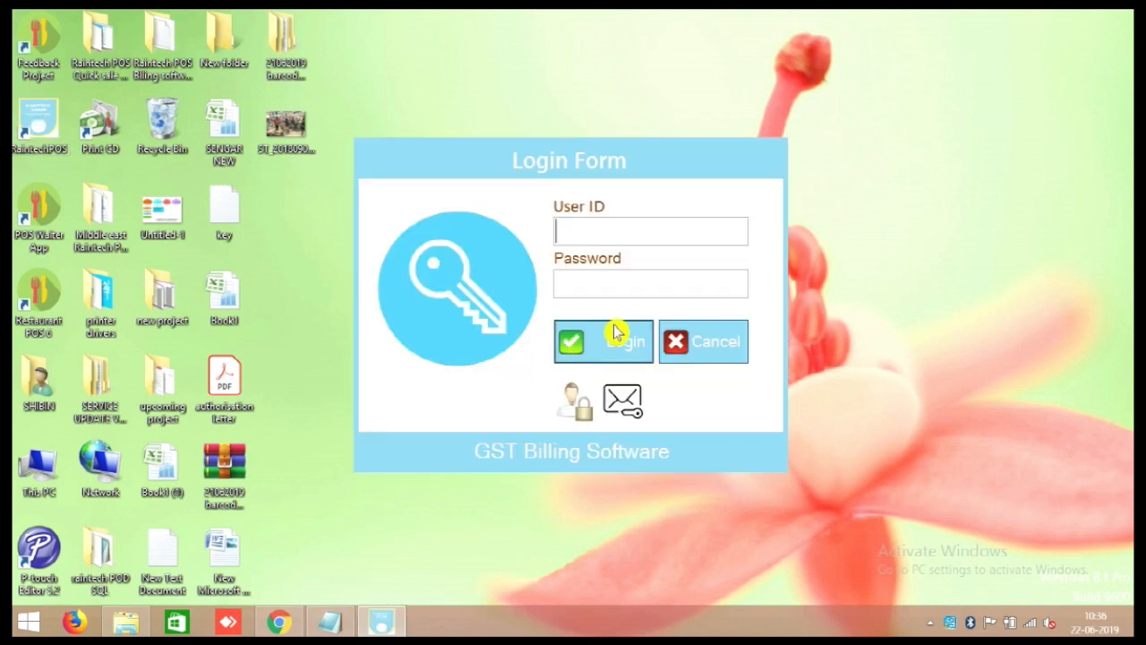
Log in with the username and password to reach the main menu showing Fresh Mart.
{"action": "type", "text": "admin"}
{"action": "key", "text": "Tab"}
{"action": "type", "text": "ad"}
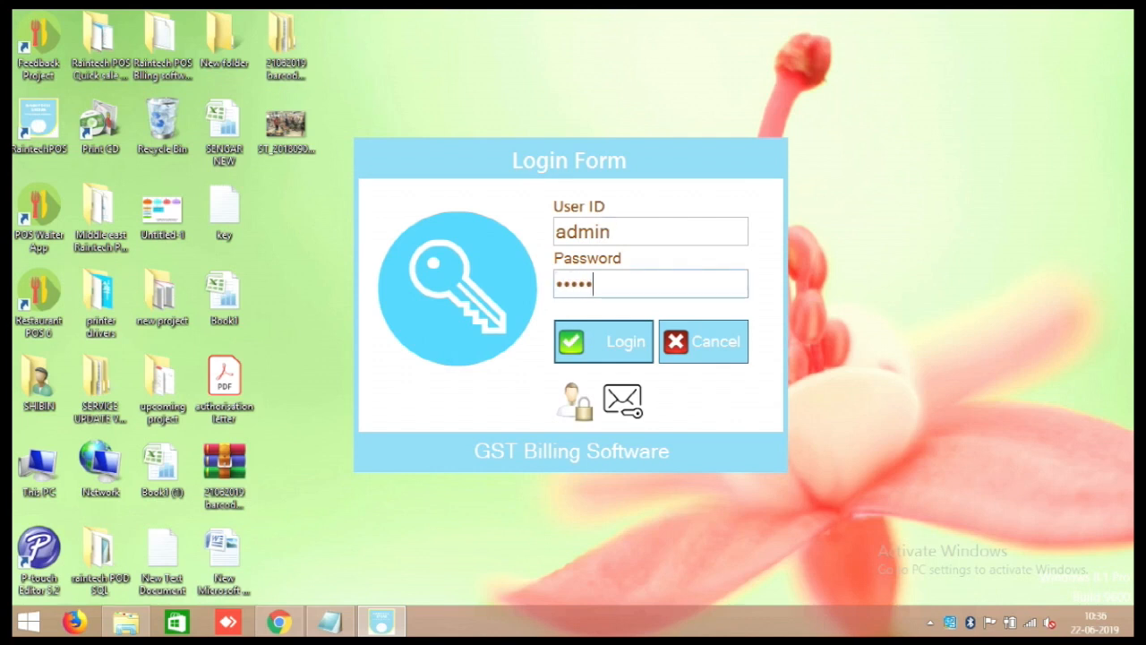
{"action": "left_click", "coordinate": [638, 355]}
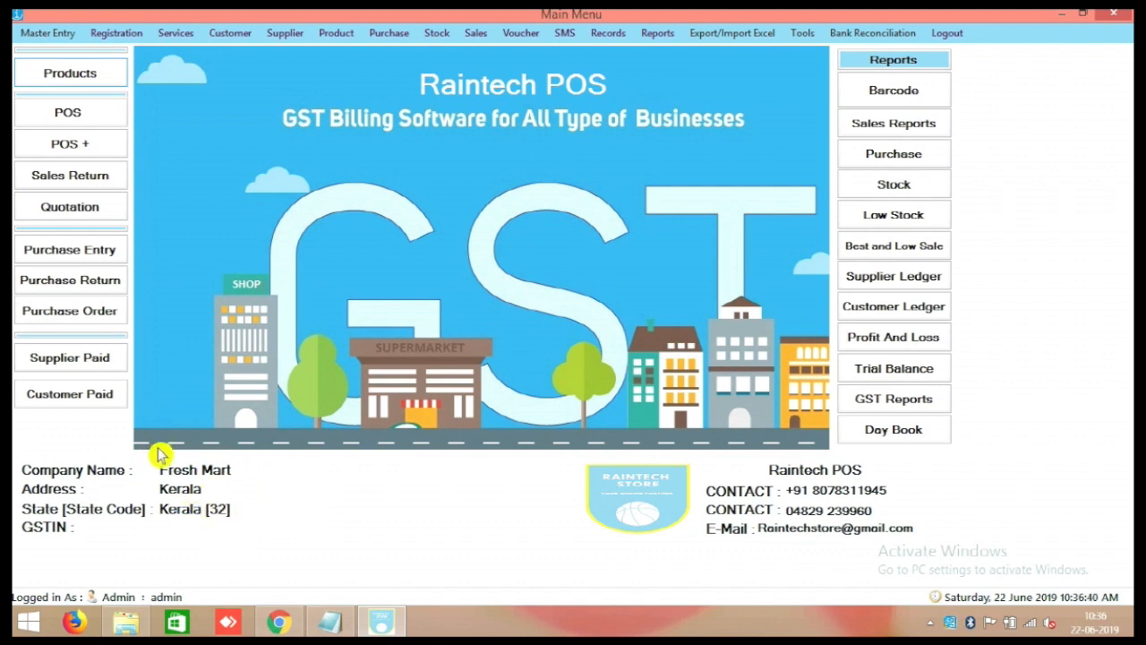
{"action": "left_click", "coordinate": [52, 34]}
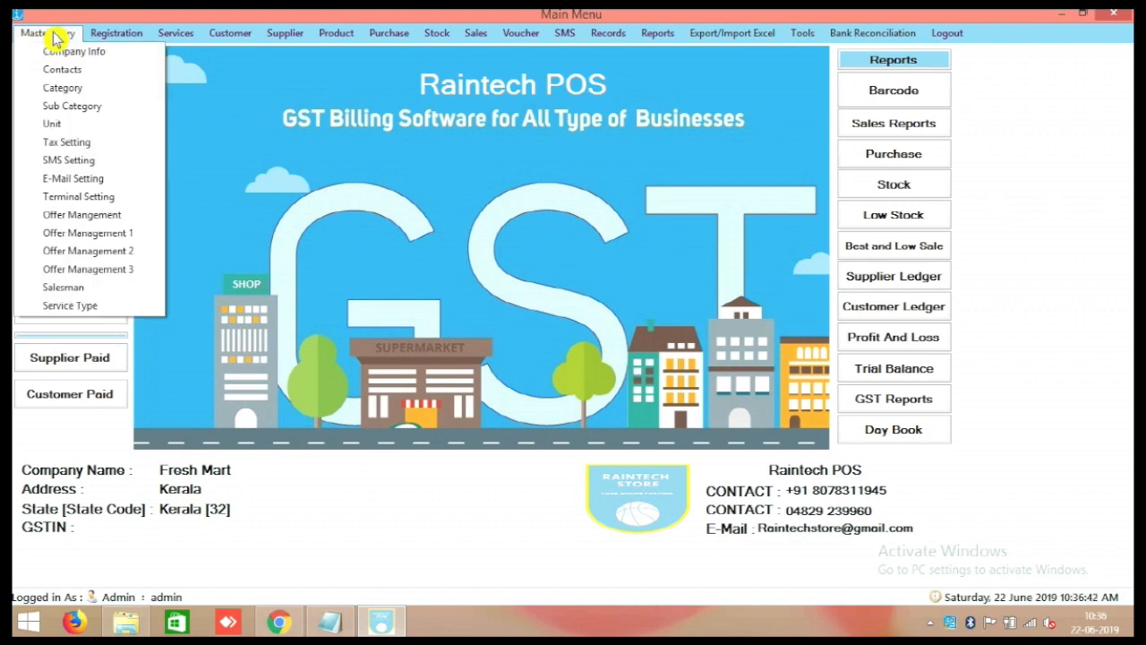
Save till HP's terminal setting with CutePDF Writer and Thermal Printer as printer type and print report.
{"action": "left_click", "coordinate": [106, 205]}
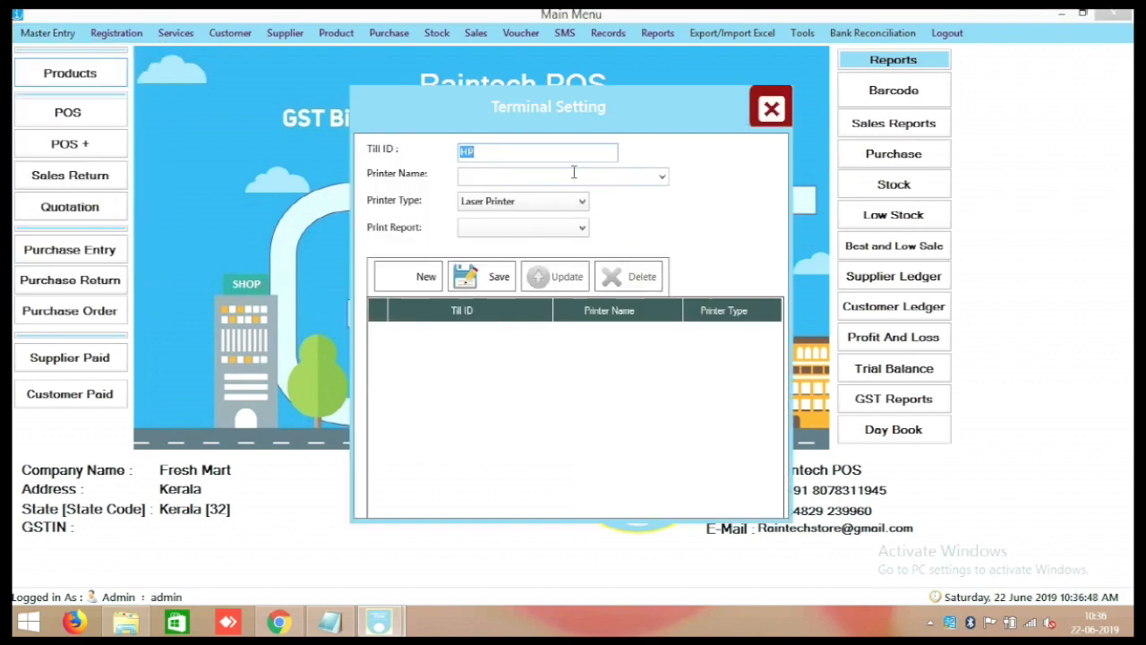
{"action": "left_click", "coordinate": [655, 178]}
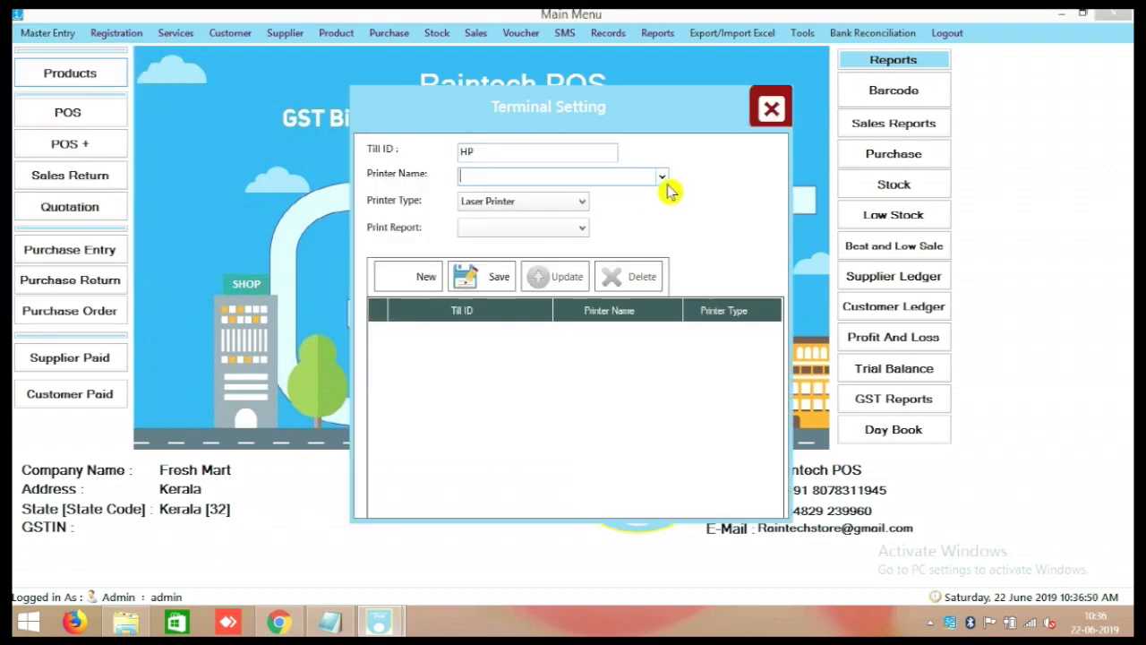
{"action": "left_click", "coordinate": [663, 180]}
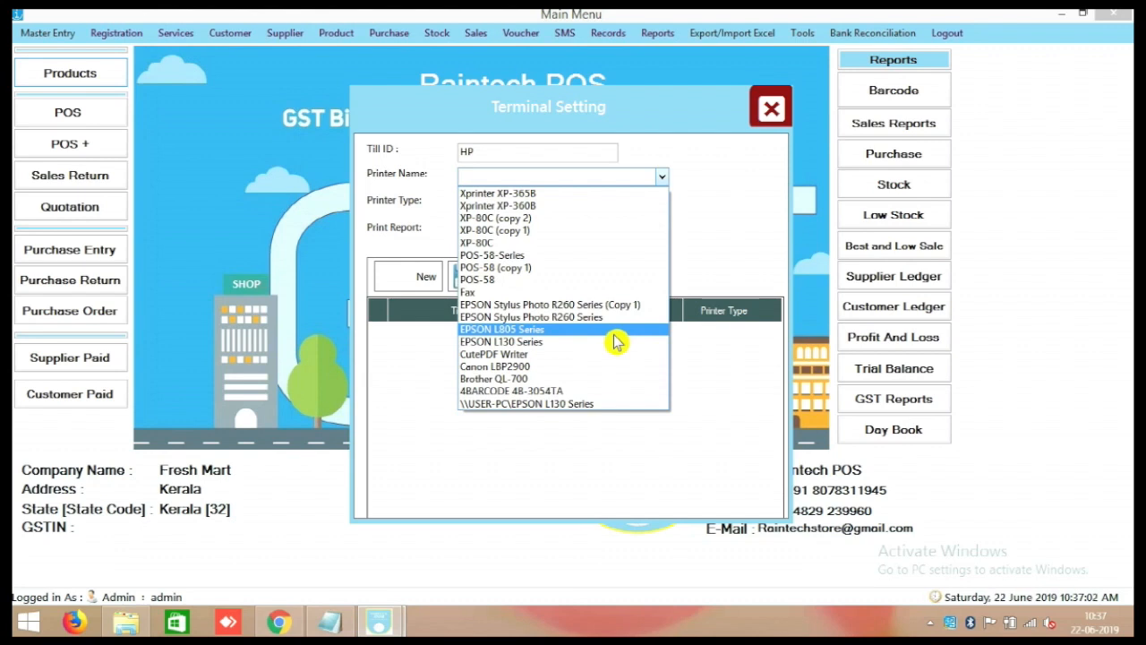
{"action": "left_click", "coordinate": [570, 356]}
{"action": "left_click", "coordinate": [532, 208]}
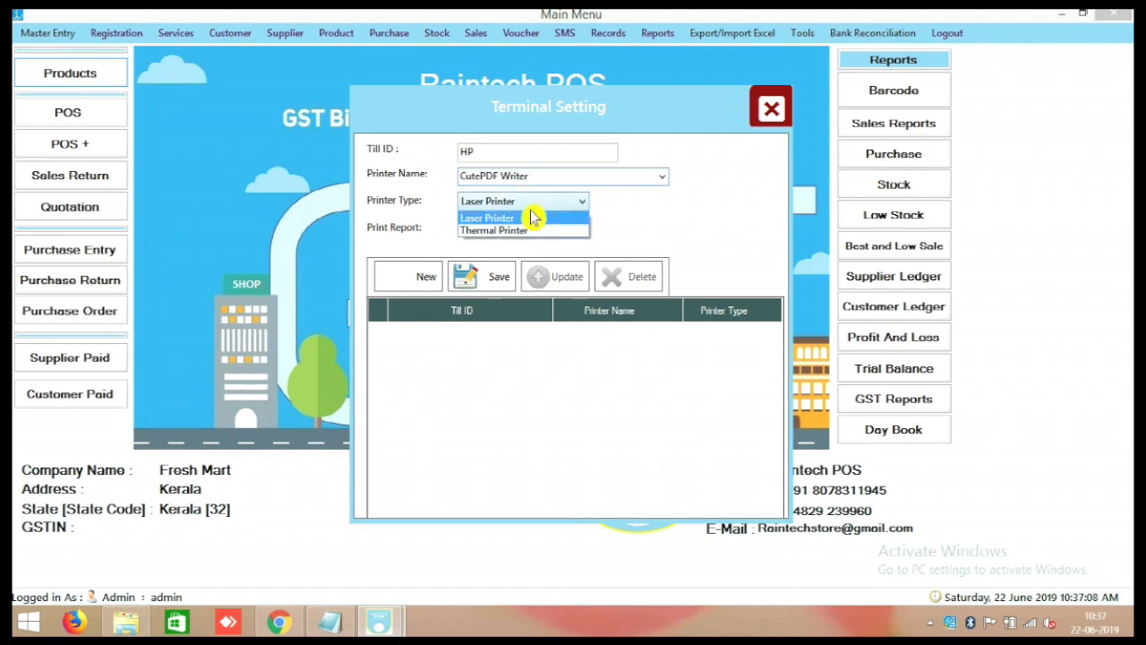
{"action": "left_click", "coordinate": [529, 235]}
{"action": "left_click", "coordinate": [525, 258]}
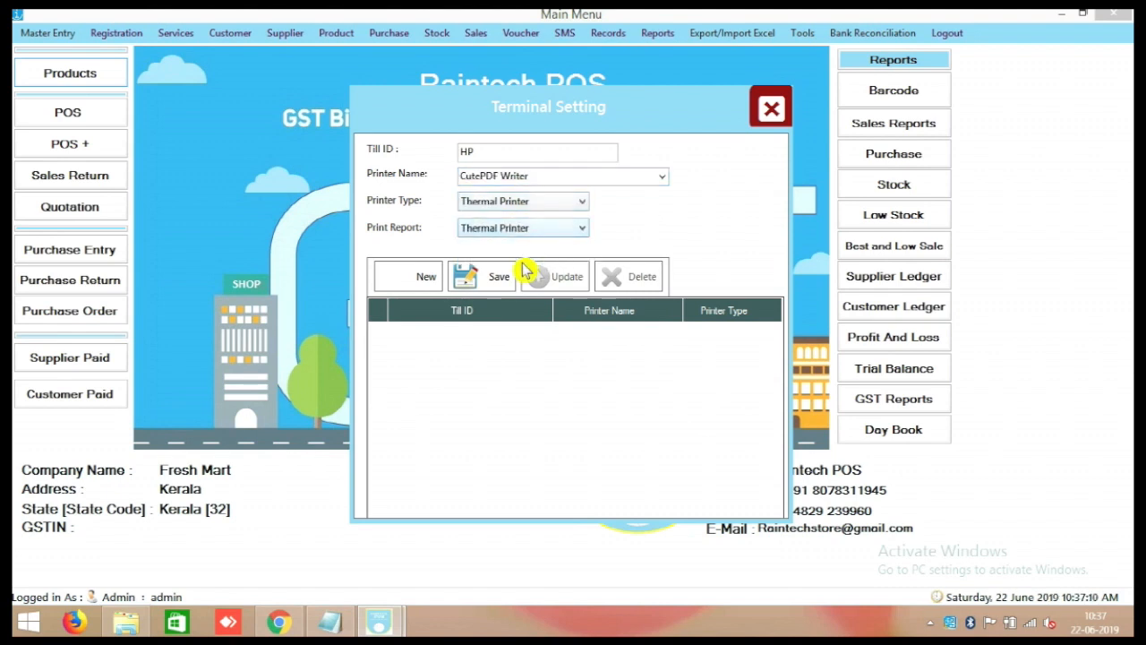
{"action": "left_click", "coordinate": [481, 277]}
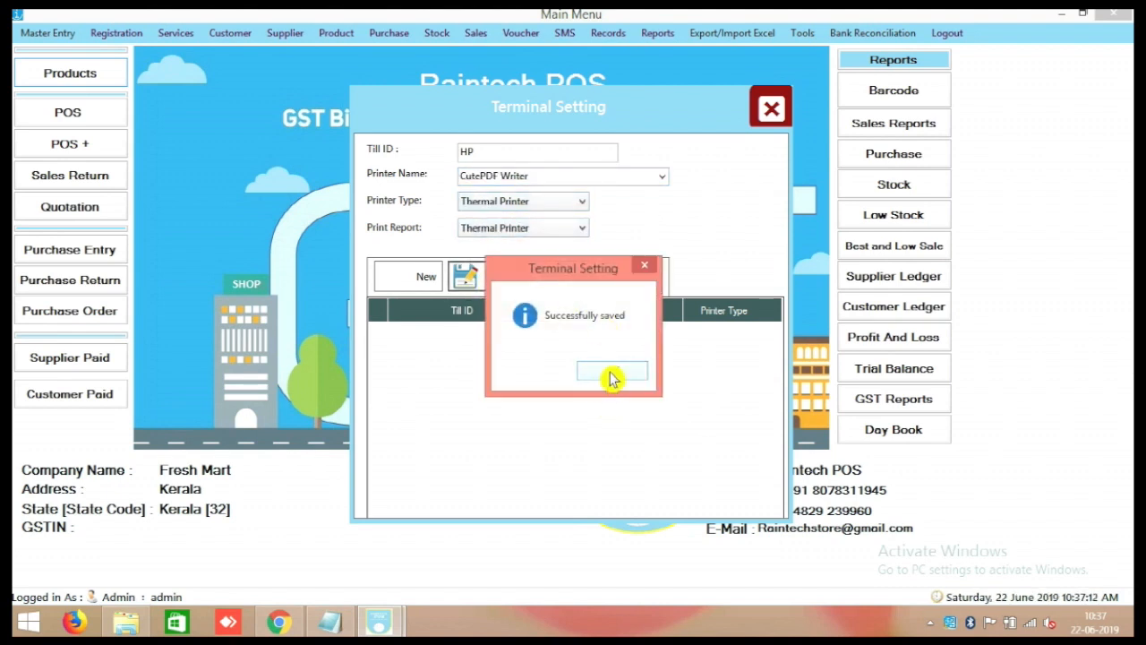
{"action": "left_click", "coordinate": [613, 377]}
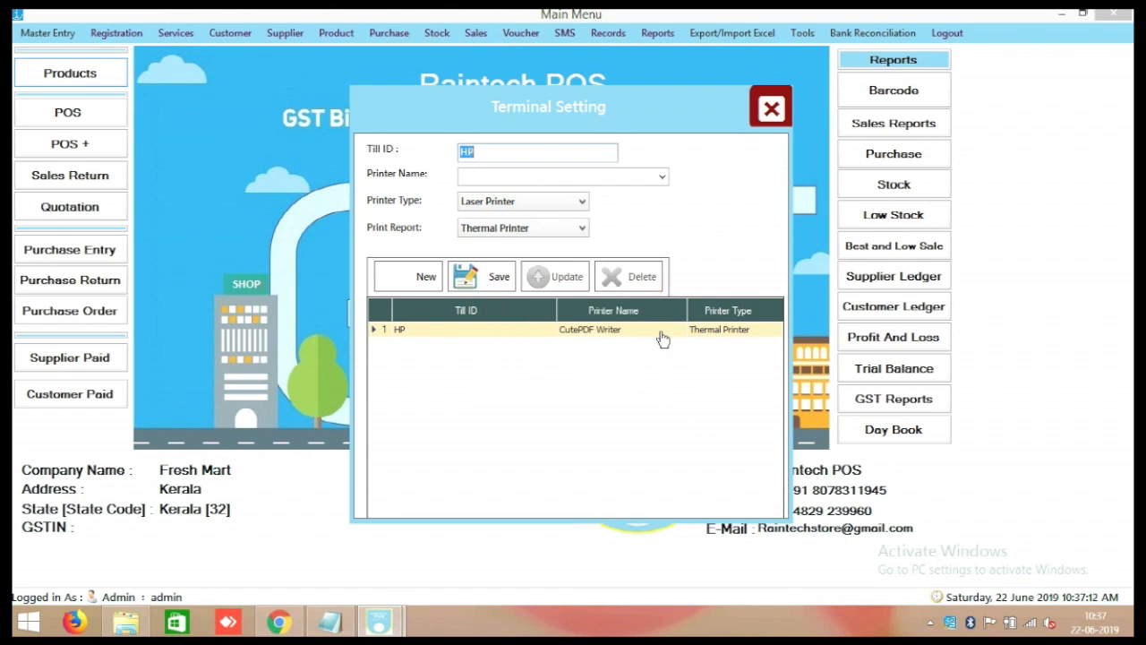
{"action": "left_click", "coordinate": [774, 109]}
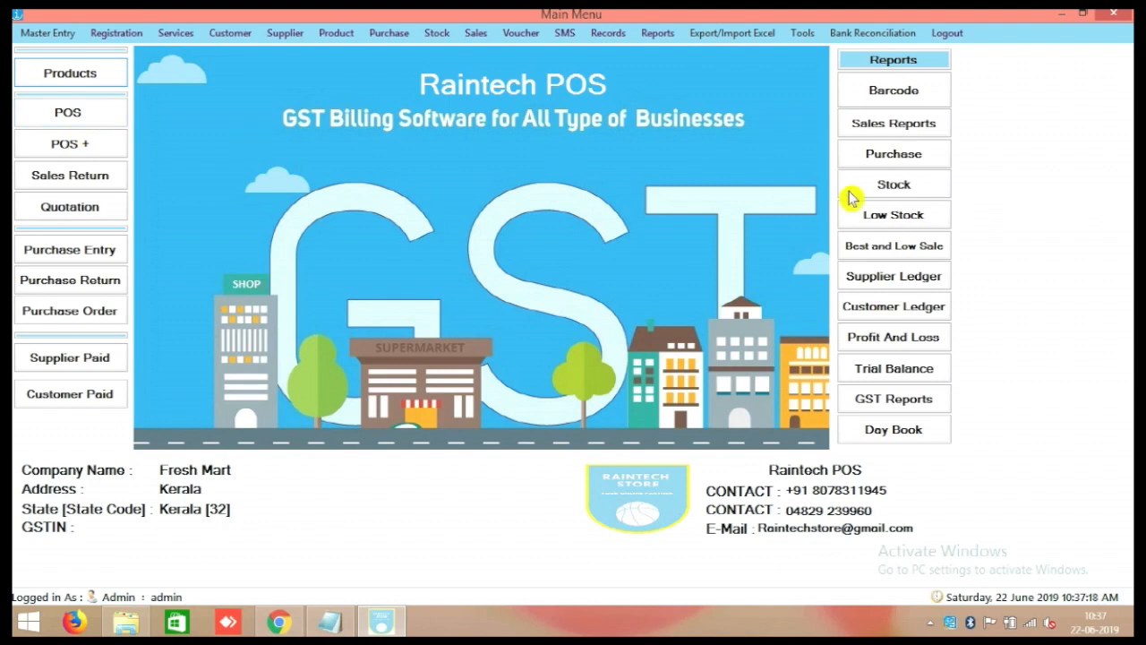
View and close the Stock In Report, then minimize Raintech POS and select the Book1 file.
{"action": "left_click", "coordinate": [878, 192]}
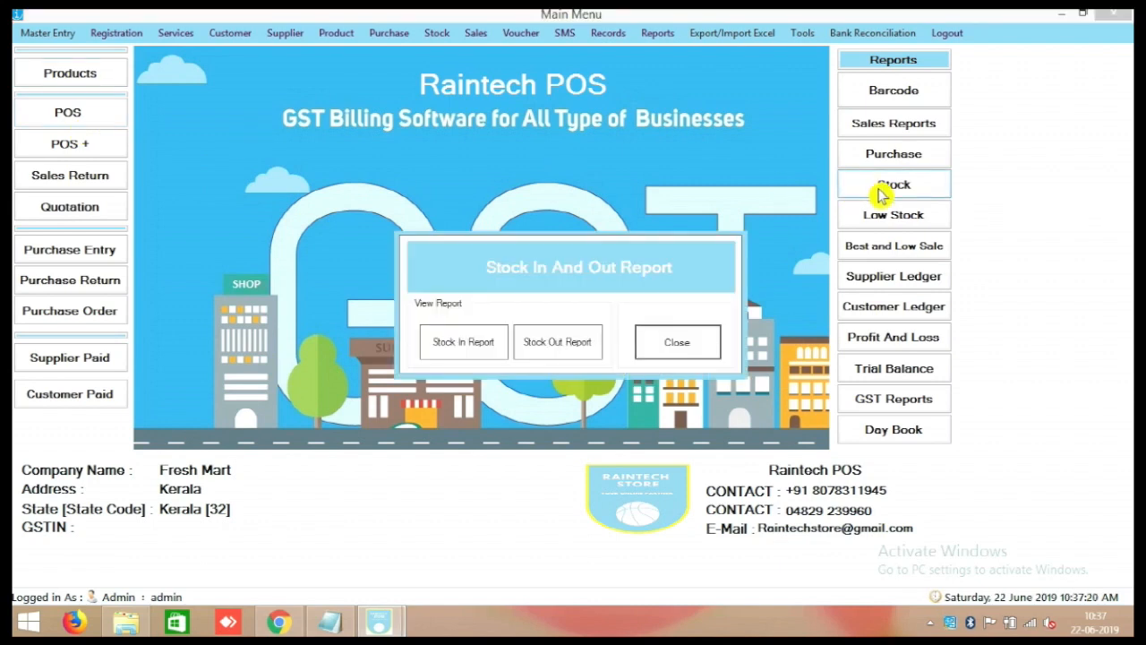
{"action": "left_click", "coordinate": [484, 345]}
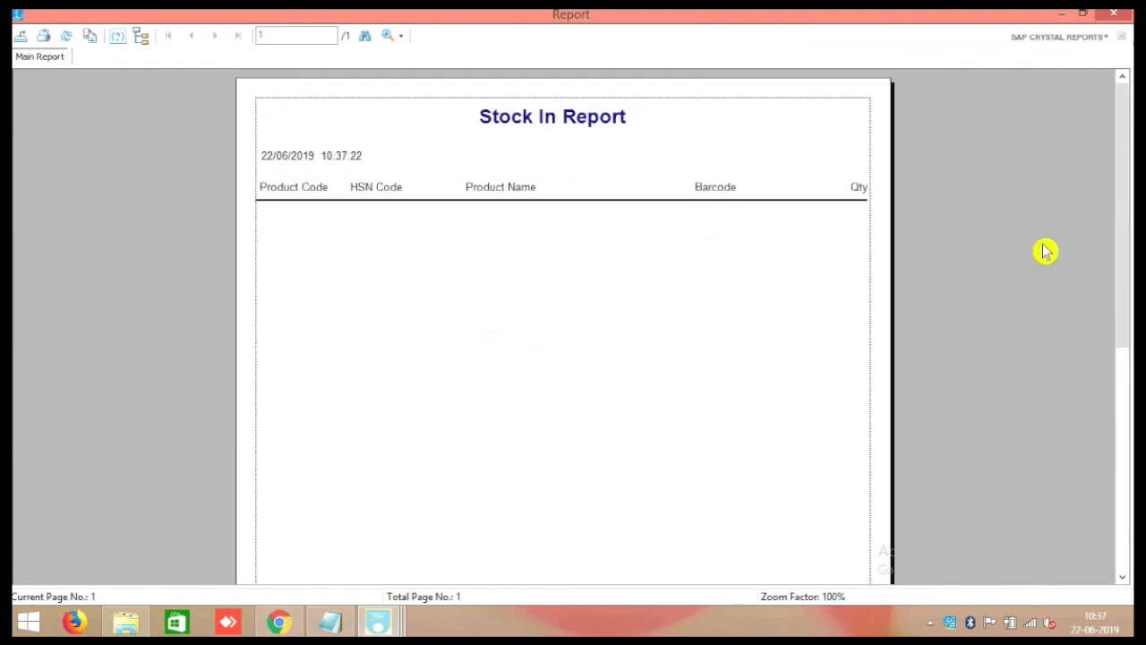
{"action": "left_click", "coordinate": [1113, 13]}
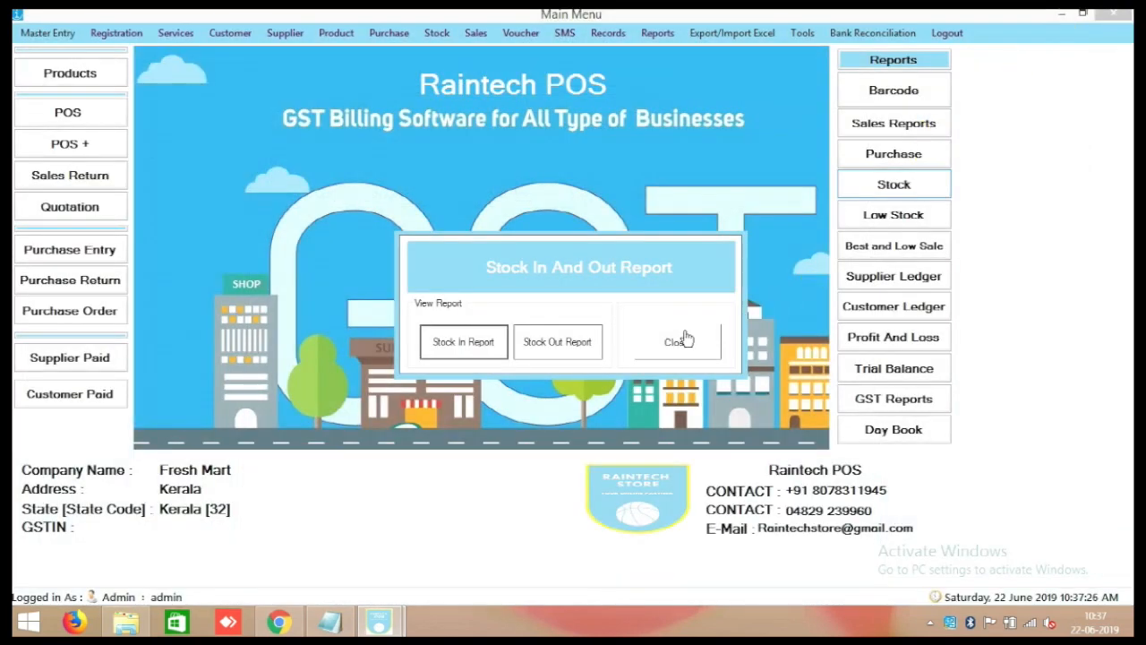
{"action": "left_click", "coordinate": [686, 339]}
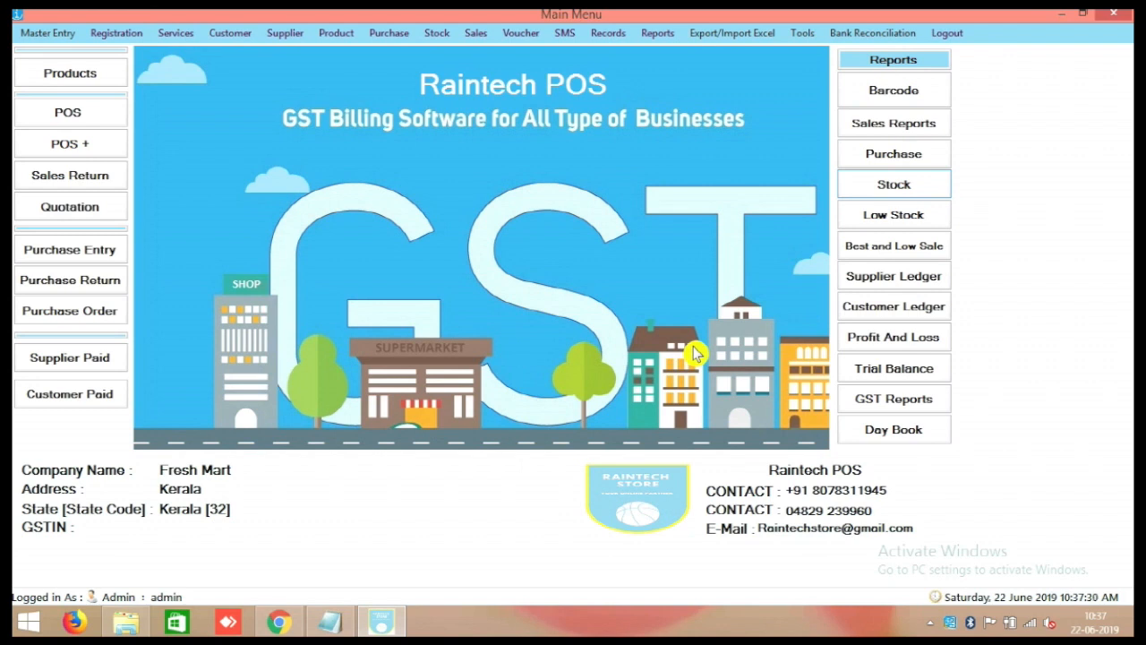
{"action": "left_click", "coordinate": [1058, 14]}
{"action": "left_click", "coordinate": [223, 294]}
Open Book1 maximized, close it, and open the Book1 (3) workbook instead.
{"action": "double_click", "coordinate": [222, 301]}
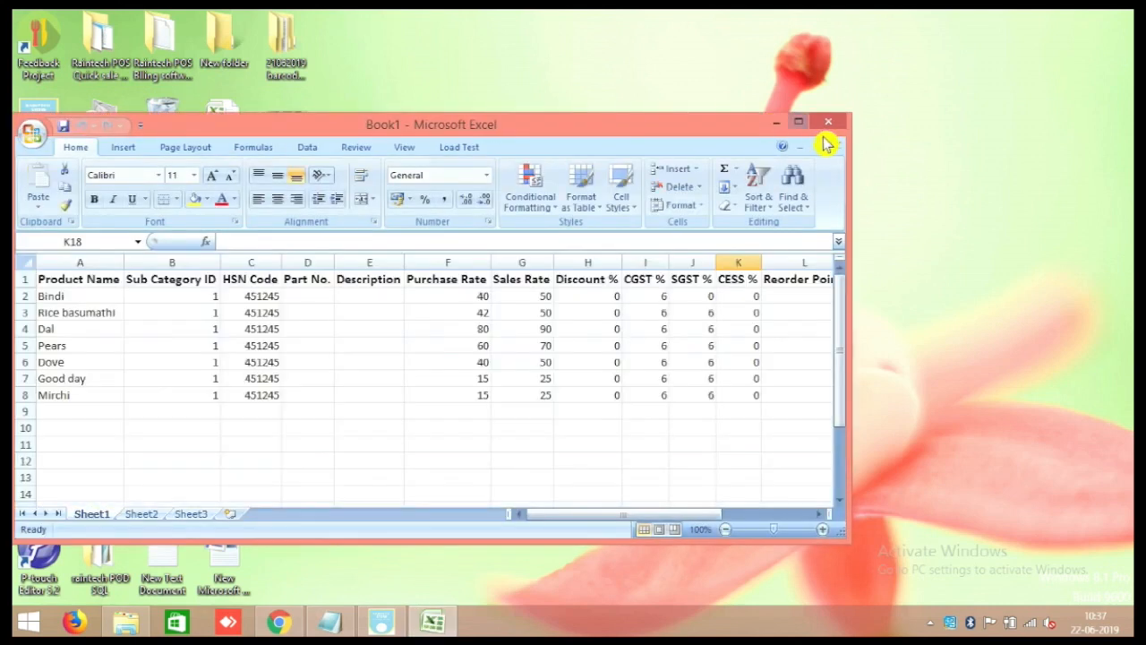
{"action": "left_click", "coordinate": [802, 125]}
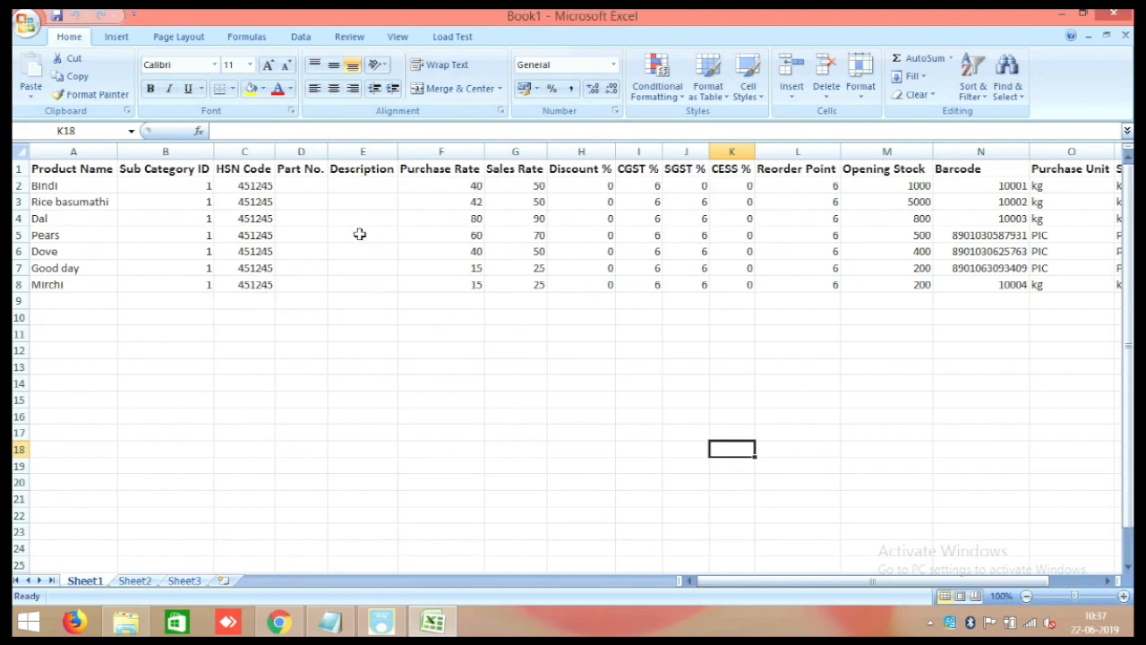
{"action": "left_click", "coordinate": [1113, 13]}
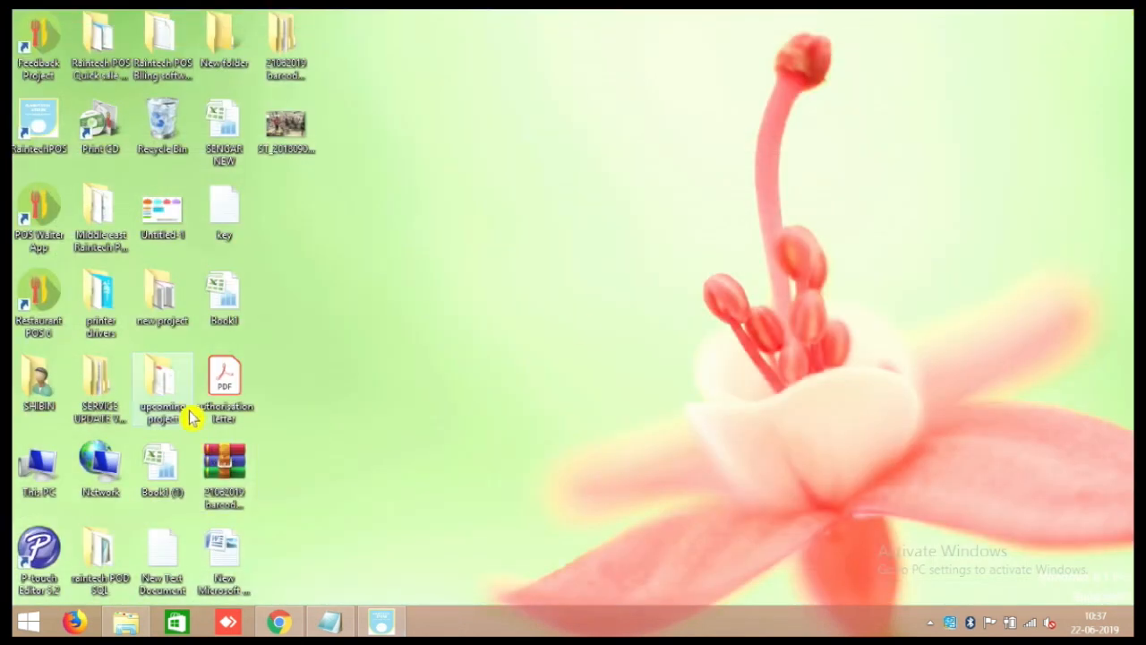
{"action": "double_click", "coordinate": [160, 461]}
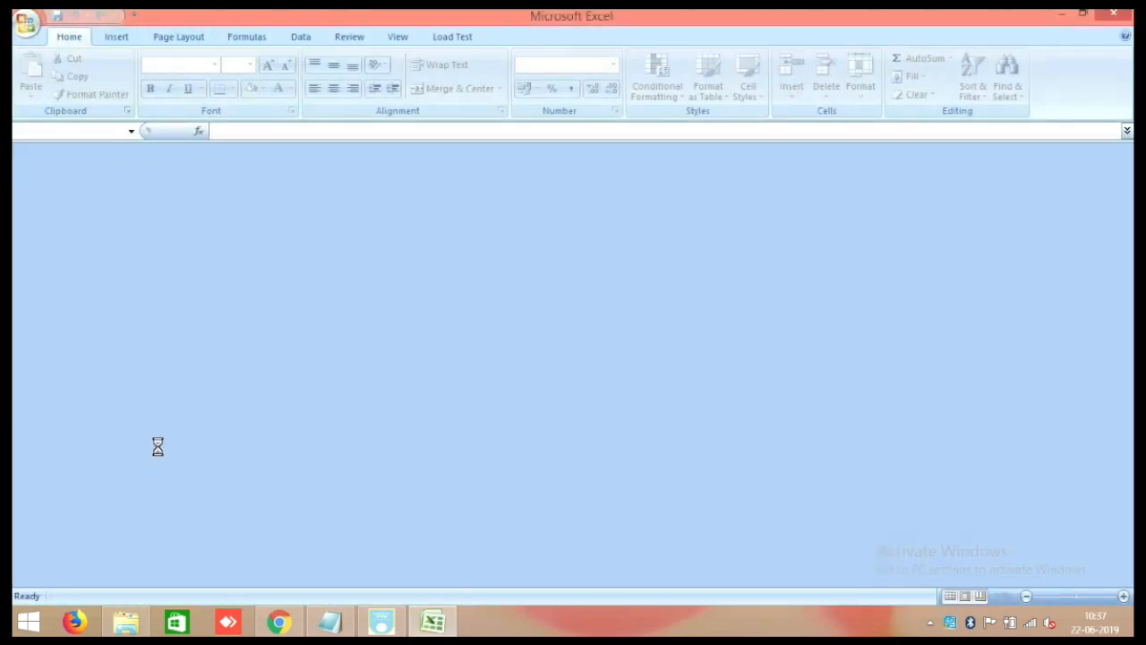
Scroll through the product sheet, checking the Sub Category ID column.
{"action": "scroll", "coordinate": [223, 431], "scroll_direction": "up", "scroll_amount": 20}
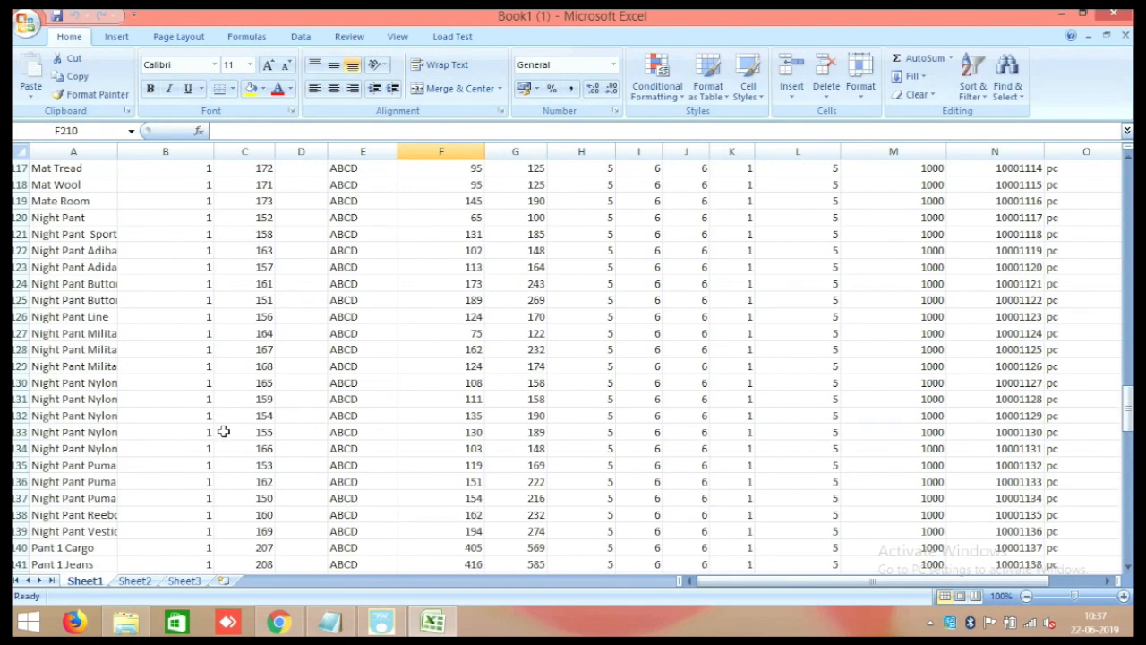
{"action": "scroll", "coordinate": [224, 432], "scroll_direction": "up", "scroll_amount": 20}
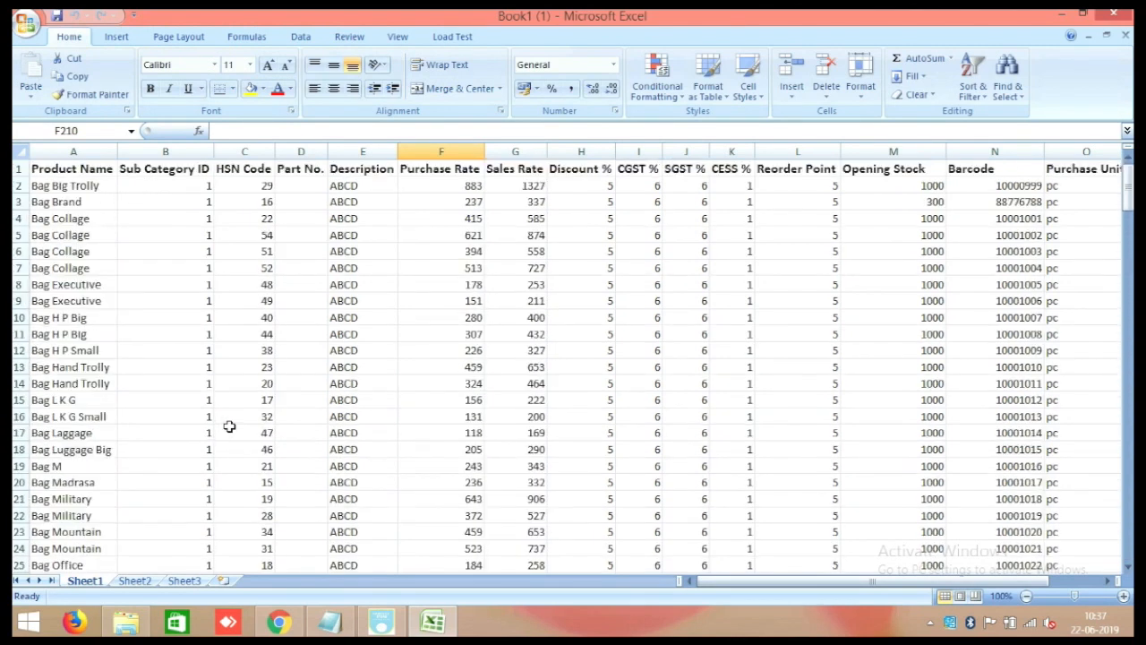
{"action": "left_click", "coordinate": [135, 363]}
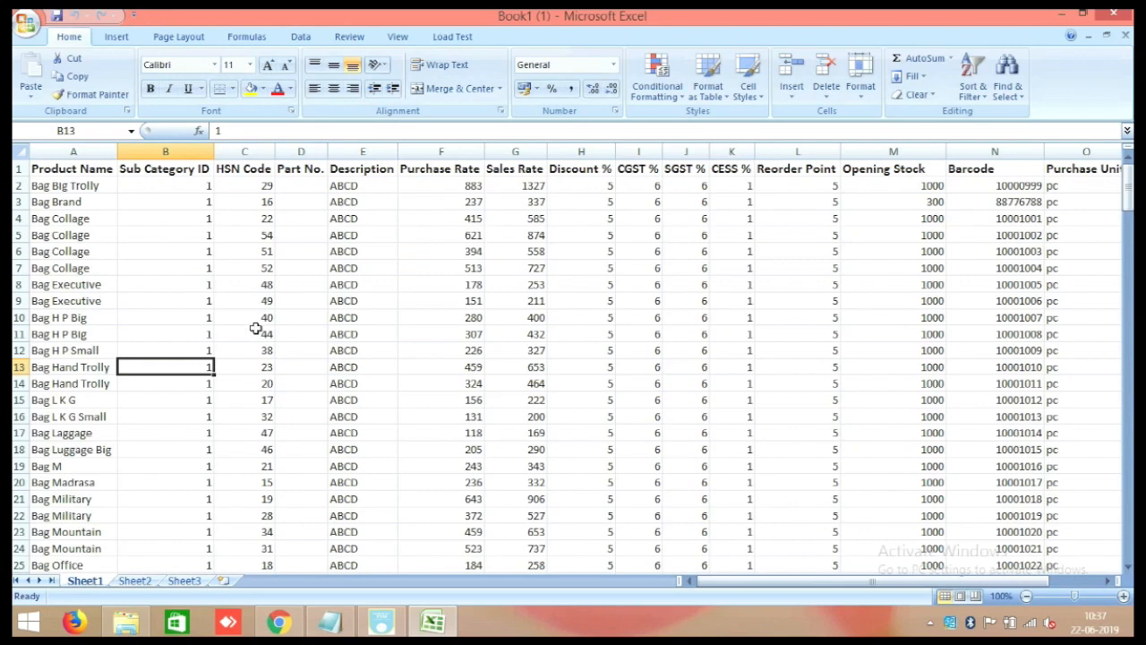
{"action": "scroll", "coordinate": [256, 329], "scroll_direction": "down", "scroll_amount": 2, "text": "ctrl"}
{"action": "scroll", "coordinate": [255, 339], "scroll_direction": "down", "scroll_amount": 19}
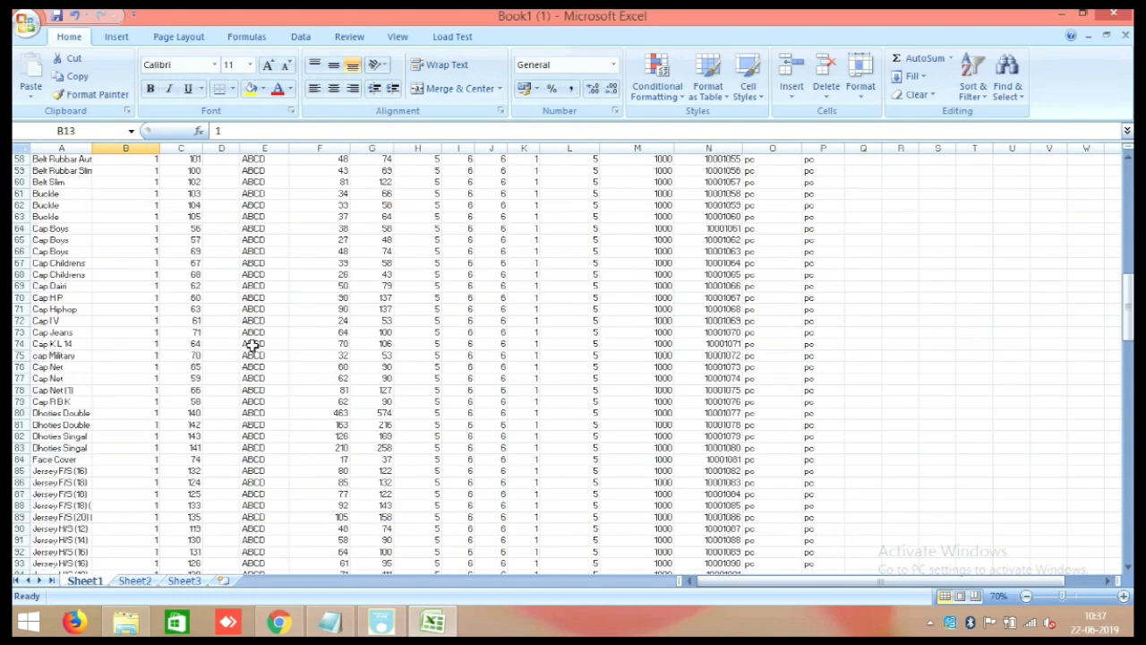
{"action": "scroll", "coordinate": [57, 421], "scroll_direction": "up", "scroll_amount": 6, "text": "ctrl"}
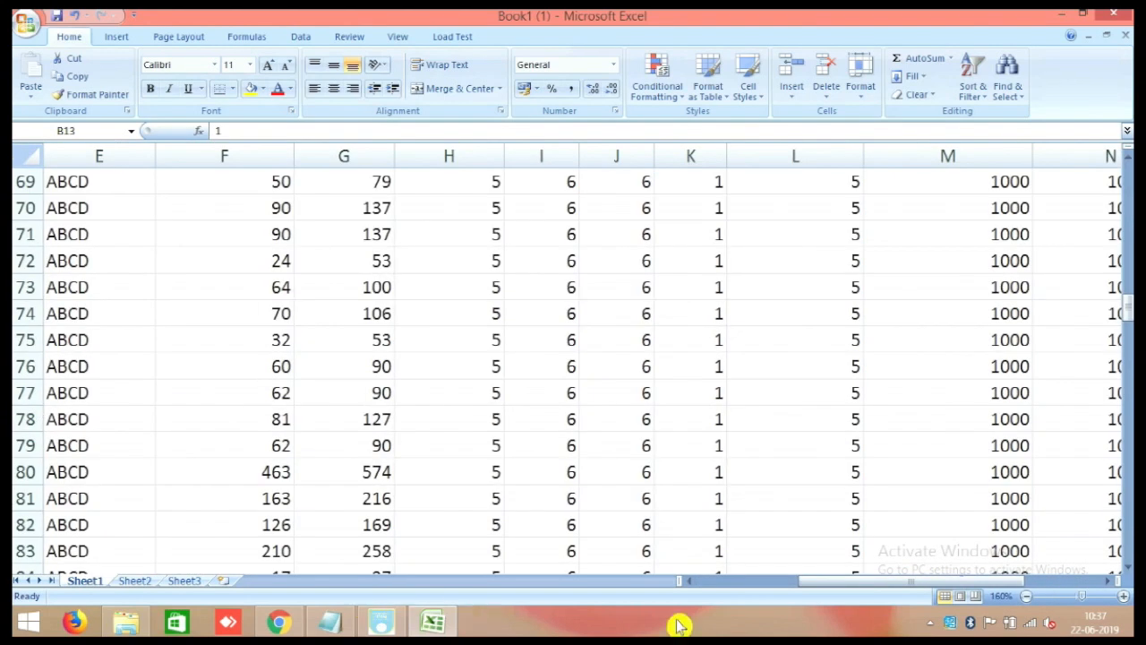
{"action": "left_click_drag", "start_coordinate": [806, 584], "coordinate": [660, 602]}
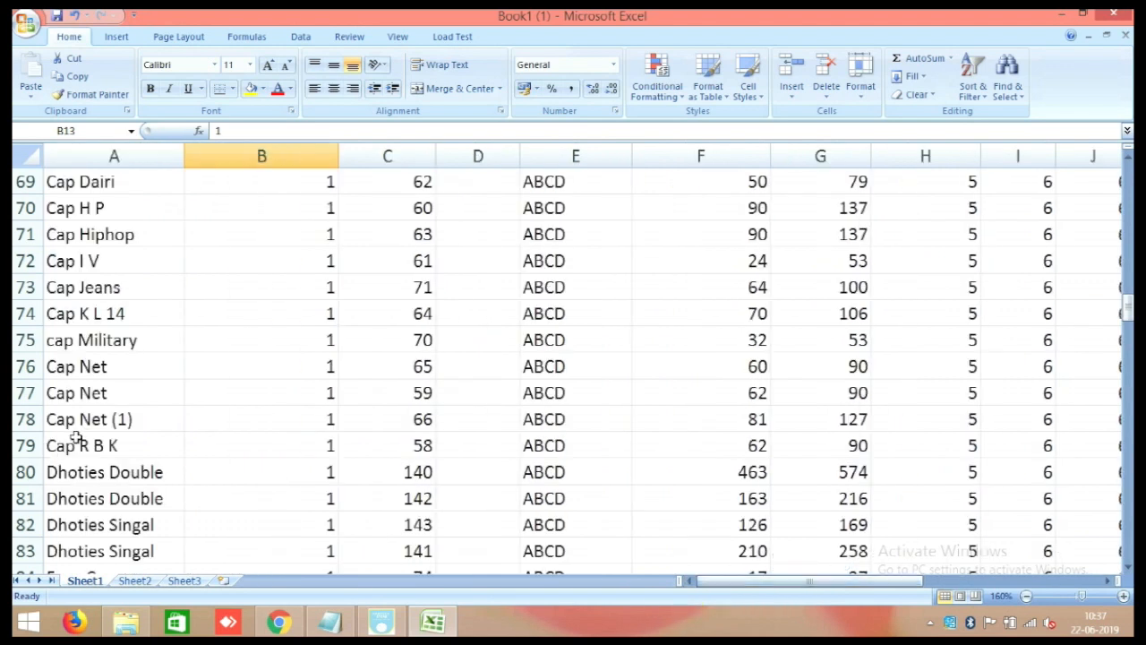
{"action": "scroll", "coordinate": [72, 443], "scroll_direction": "down", "scroll_amount": 11}
{"action": "scroll", "coordinate": [76, 452], "scroll_direction": "down", "scroll_amount": 20}
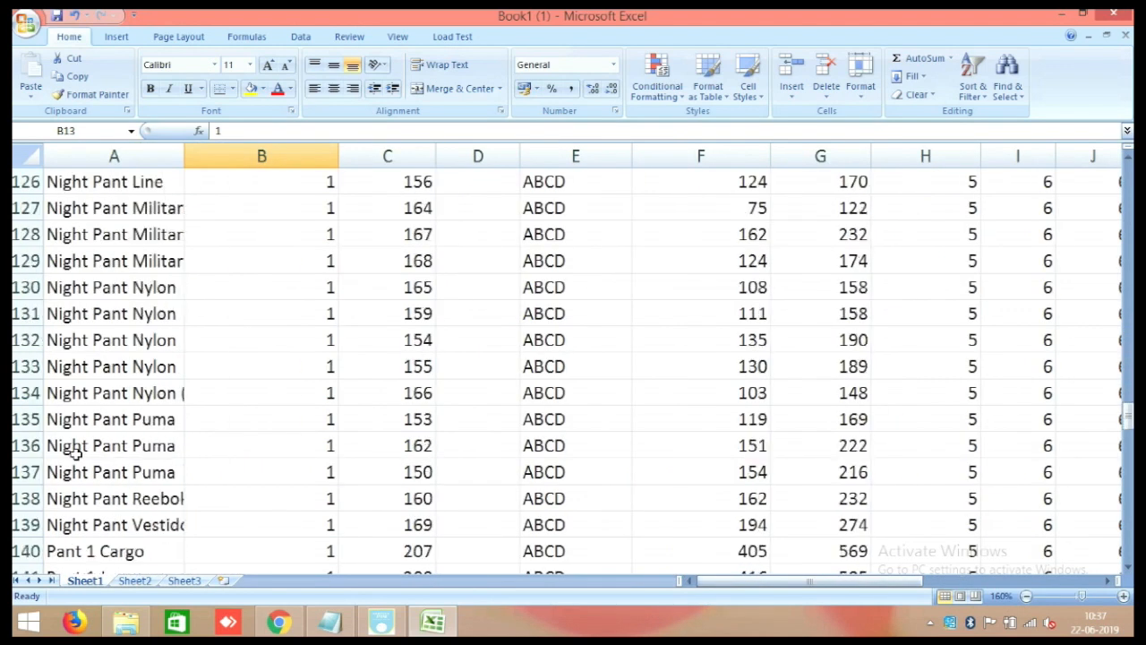
{"action": "scroll", "coordinate": [76, 452], "scroll_direction": "down", "scroll_amount": 1}
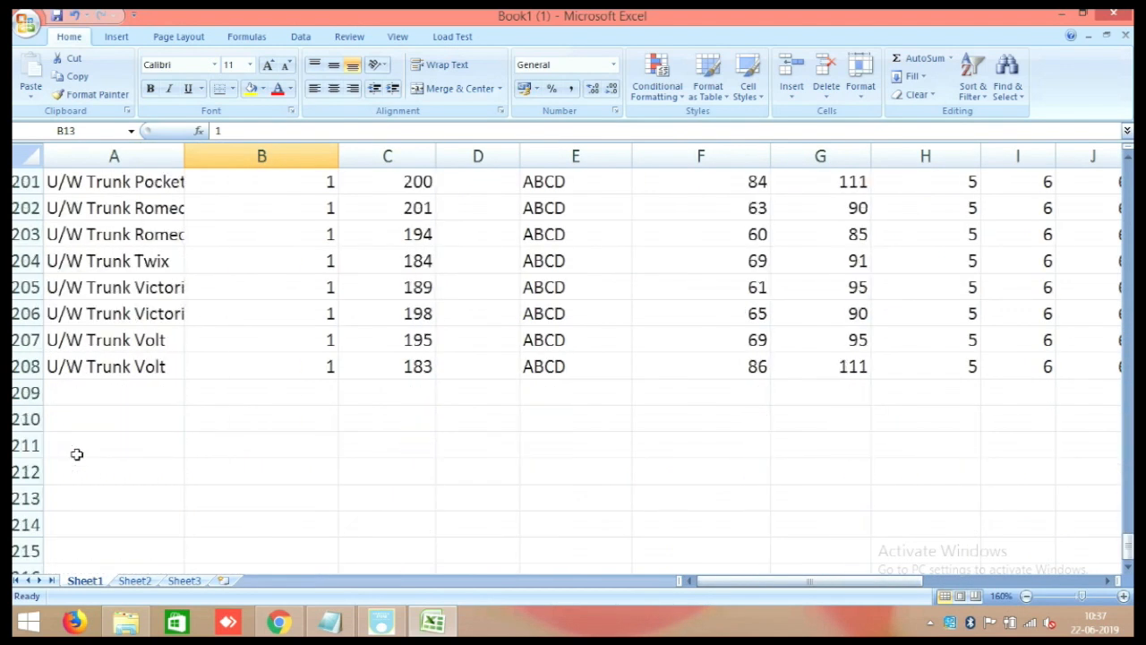
{"action": "scroll", "coordinate": [76, 454], "scroll_direction": "up", "scroll_amount": 13}
{"action": "scroll", "coordinate": [253, 420], "scroll_direction": "down", "scroll_amount": 4, "text": "ctrl"}
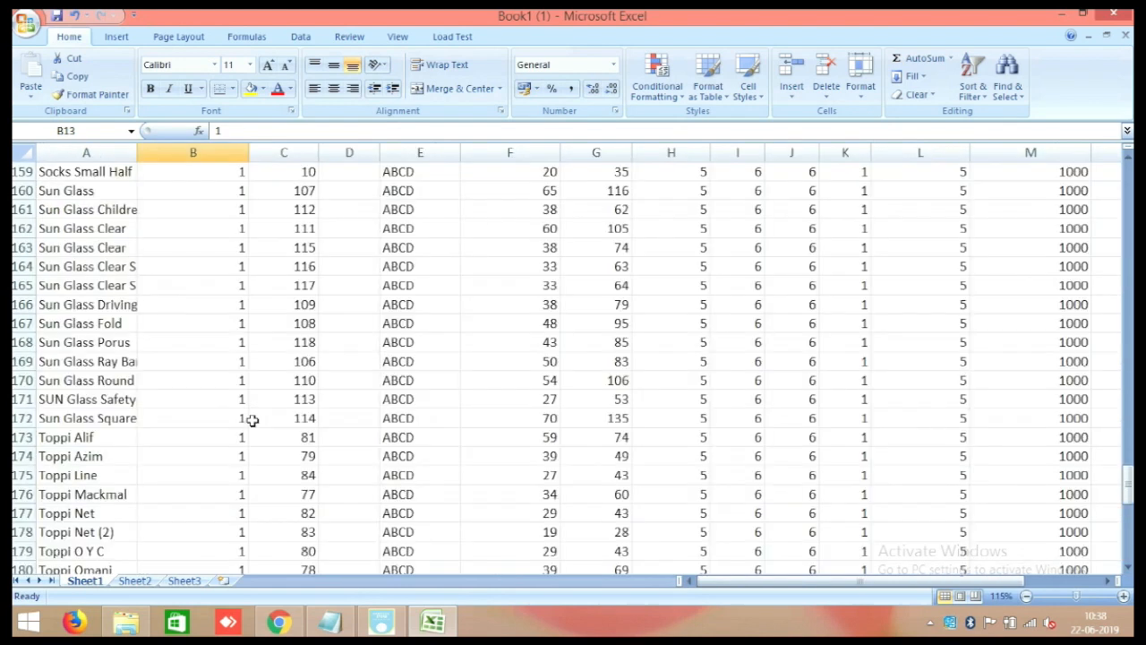
{"action": "scroll", "coordinate": [253, 420], "scroll_direction": "up", "scroll_amount": 20}
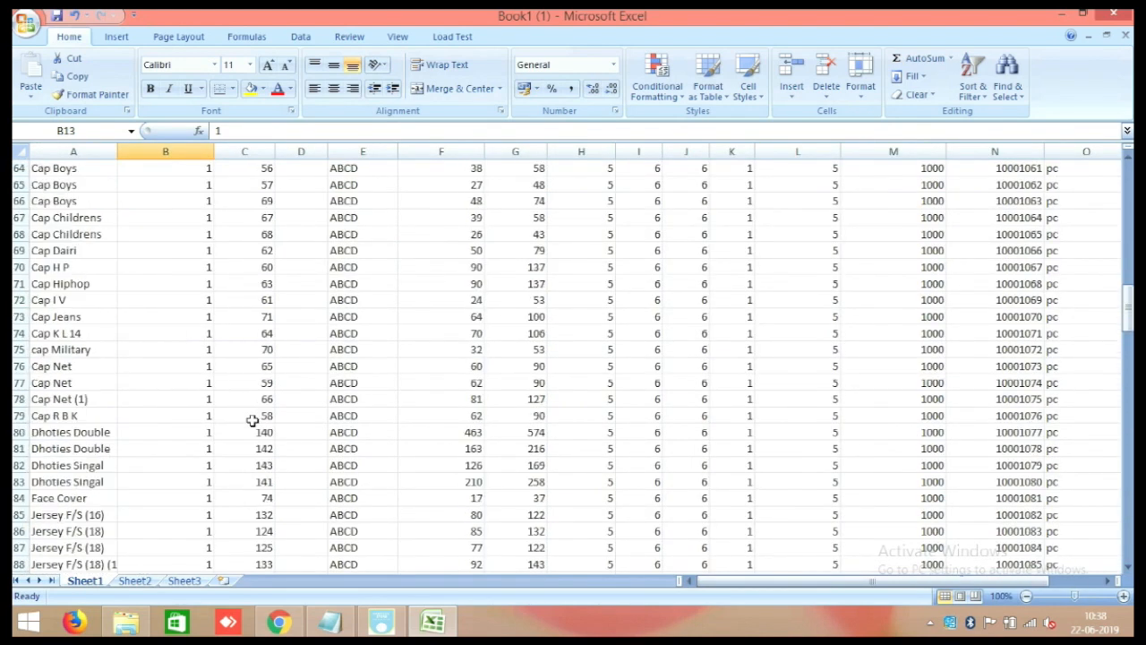
{"action": "scroll", "coordinate": [252, 420], "scroll_direction": "up", "scroll_amount": 7}
{"action": "scroll", "coordinate": [18, 202], "scroll_direction": "up", "scroll_amount": 2, "text": "ctrl"}
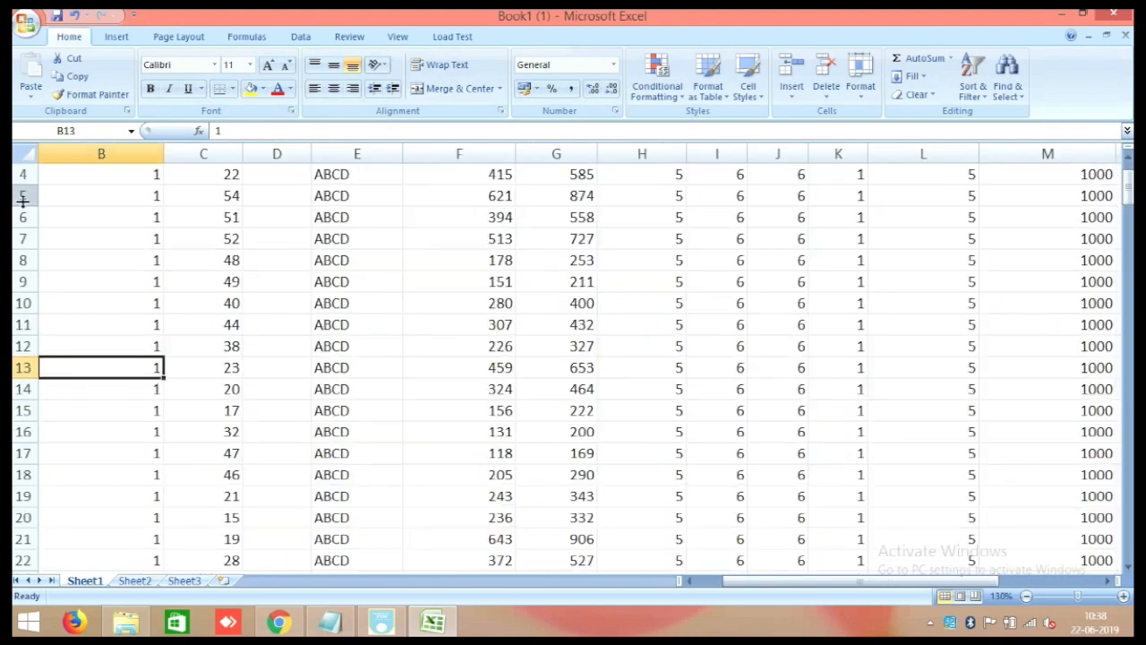
{"action": "scroll", "coordinate": [50, 243], "scroll_direction": "up", "scroll_amount": 1}
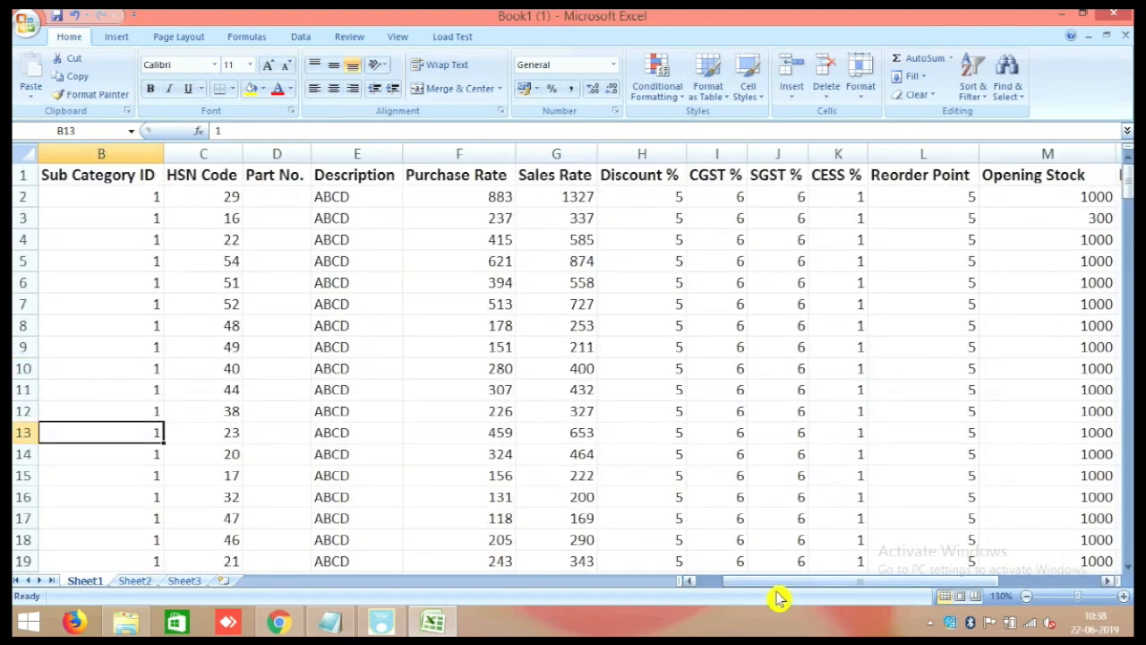
{"action": "left_click_drag", "start_coordinate": [776, 597], "coordinate": [937, 606]}
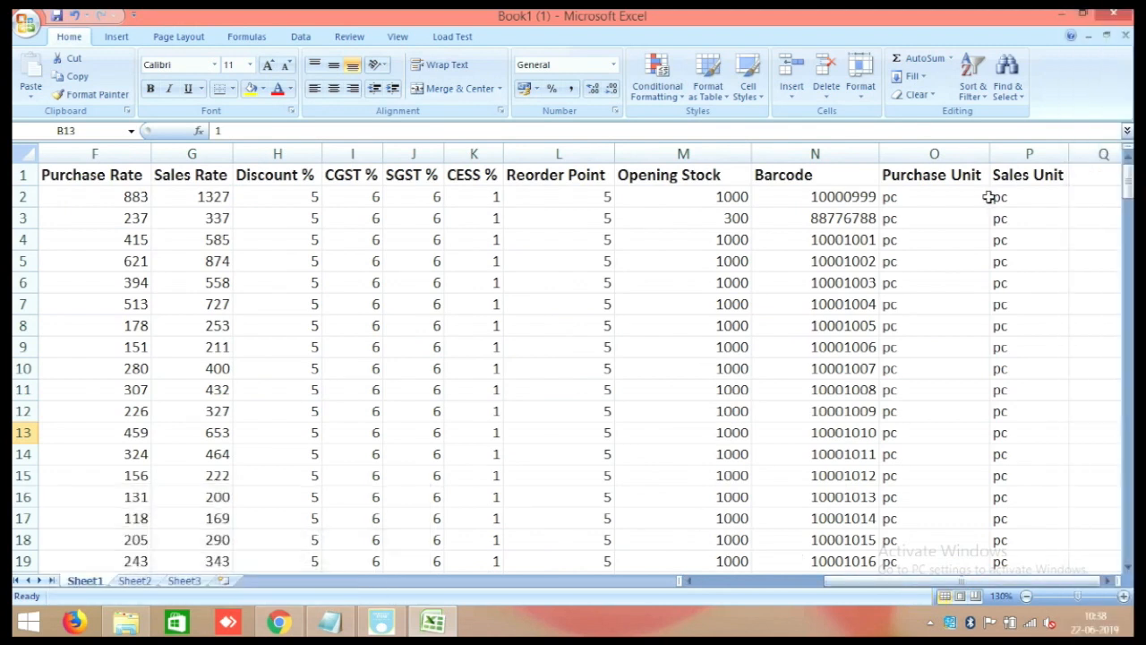
Inspect the 'pc' Sales Unit in row 2, then close the spreadsheet.
{"action": "double_click", "coordinate": [1027, 198]}
{"action": "left_click_drag", "start_coordinate": [1027, 197], "coordinate": [911, 217]}
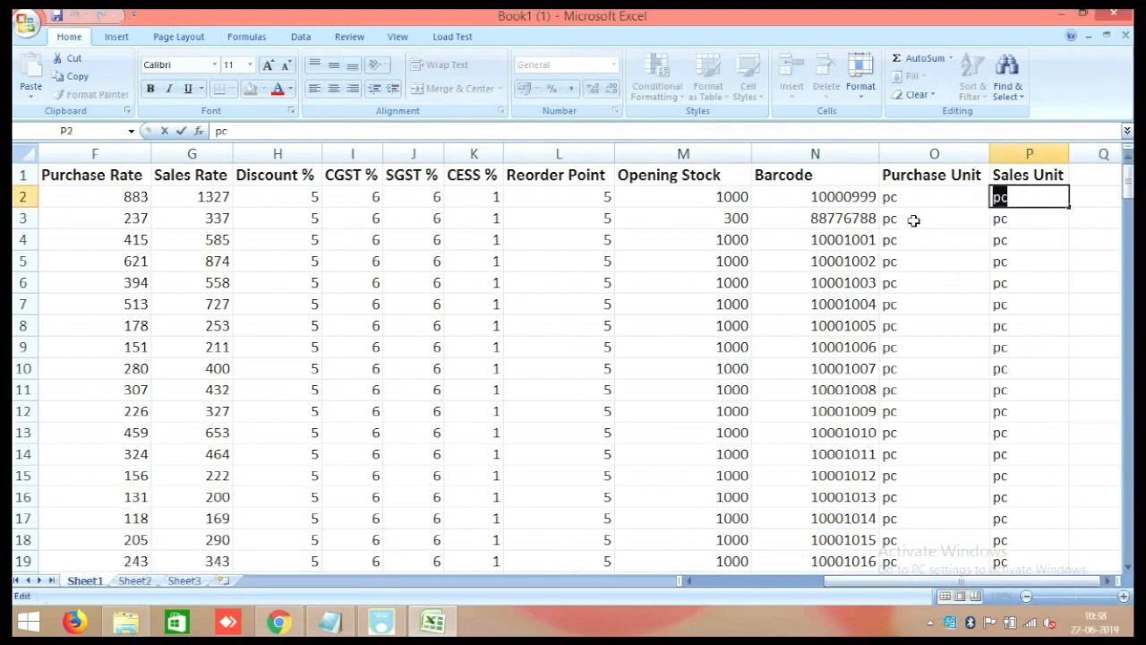
{"action": "left_click", "coordinate": [1114, 13]}
Discard the Excel changes, restore Raintech POS and name a new product 'Shirts'.
{"action": "left_click", "coordinate": [582, 358]}
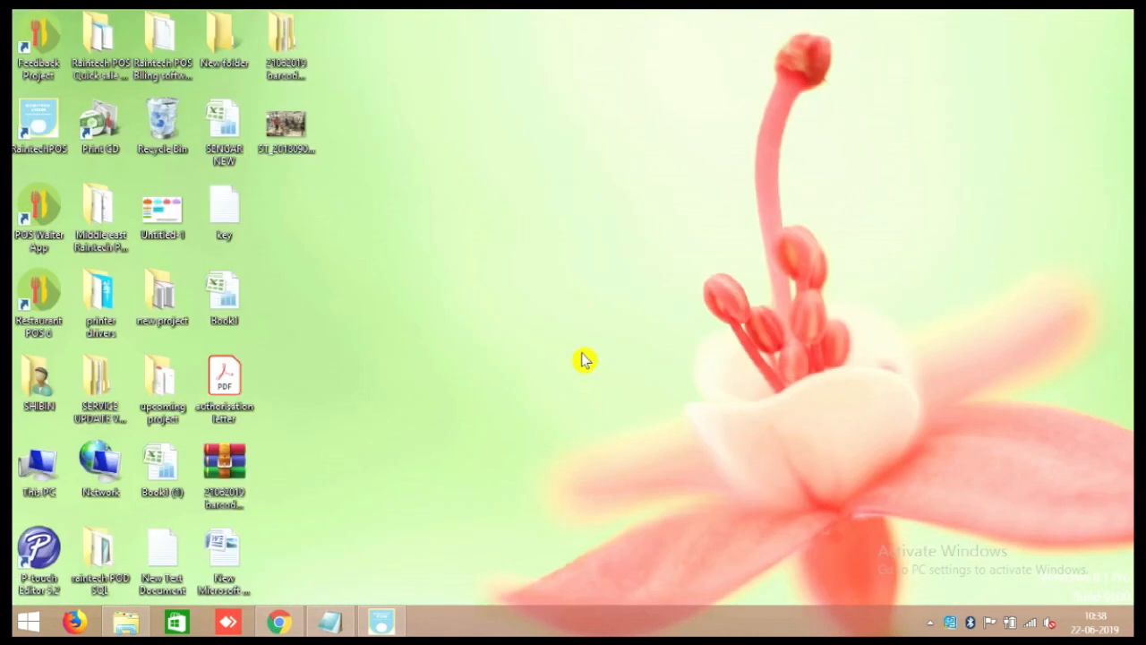
{"action": "left_click", "coordinate": [381, 620]}
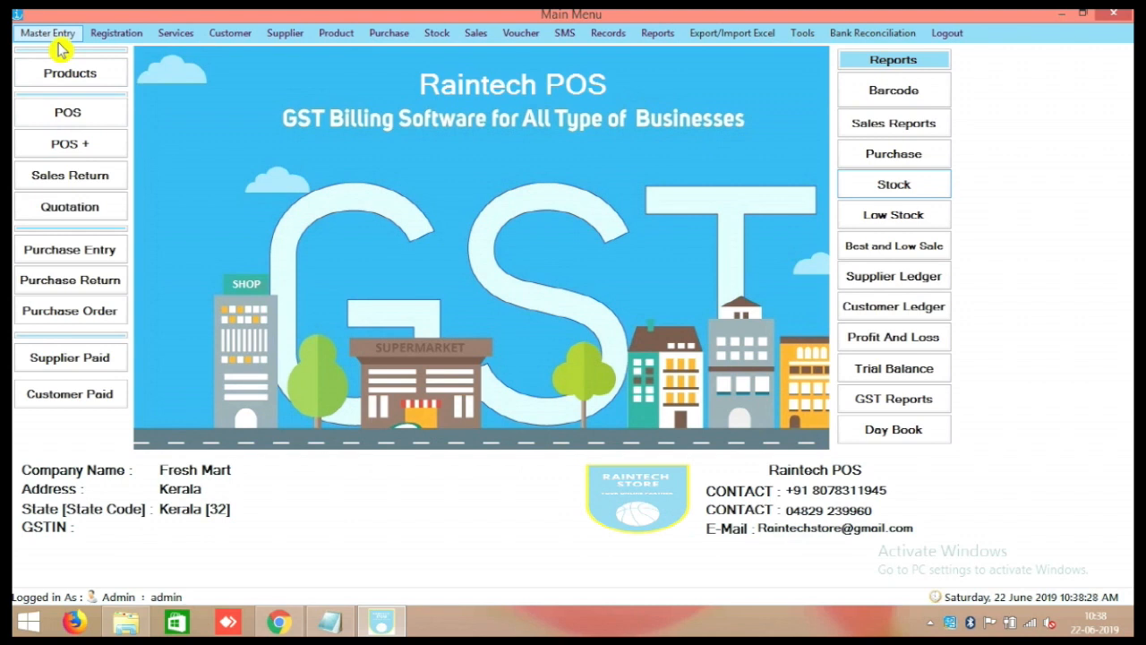
{"action": "left_click", "coordinate": [56, 77]}
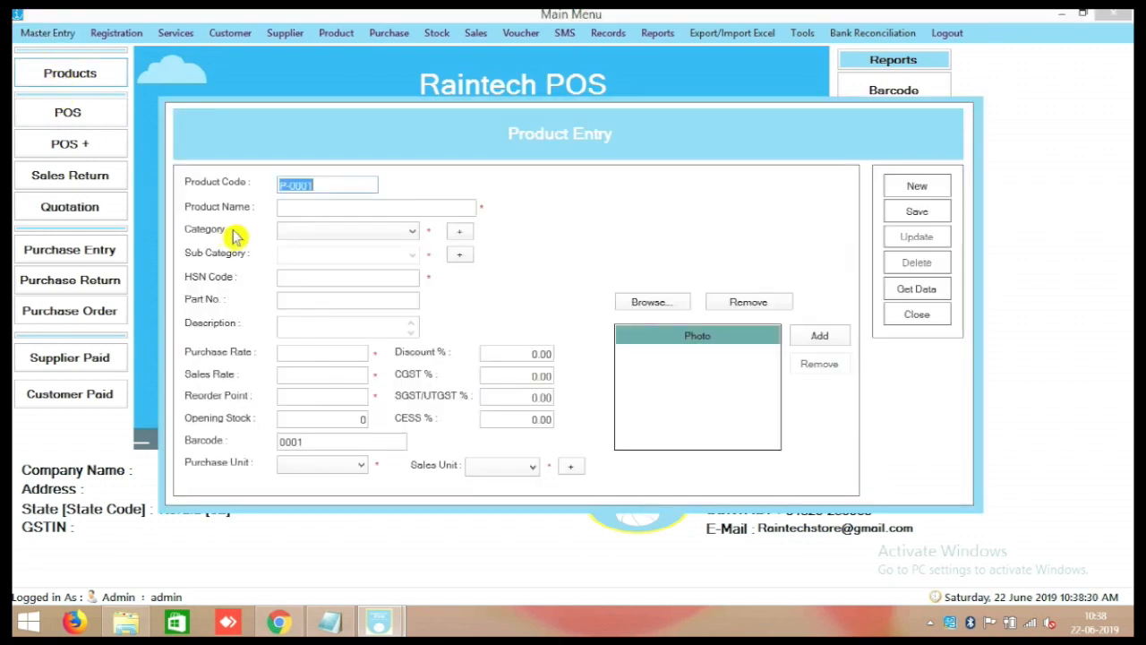
{"action": "left_click", "coordinate": [299, 207]}
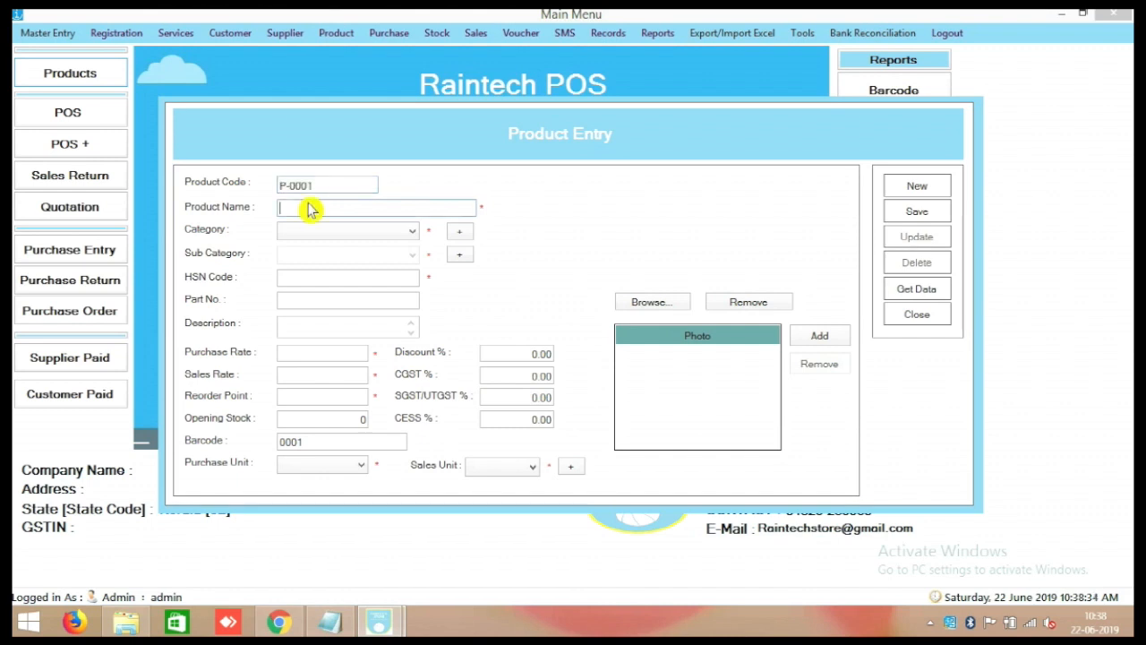
{"action": "type", "text": "Sh"}
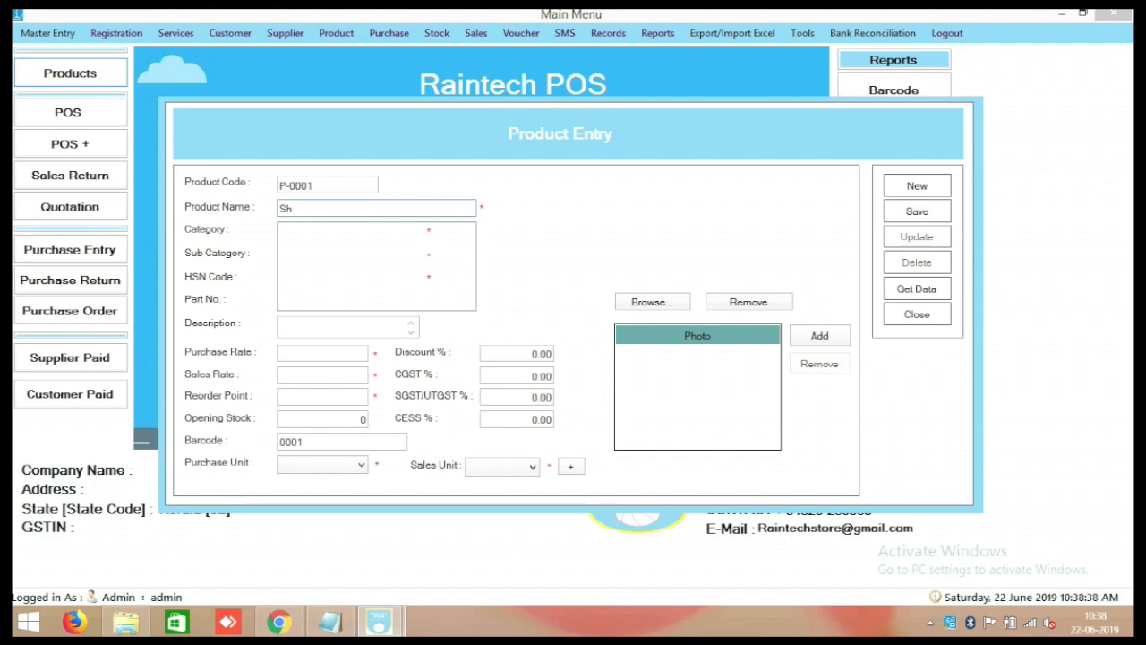
{"action": "type", "text": "irts"}
{"action": "left_click", "coordinate": [344, 324]}
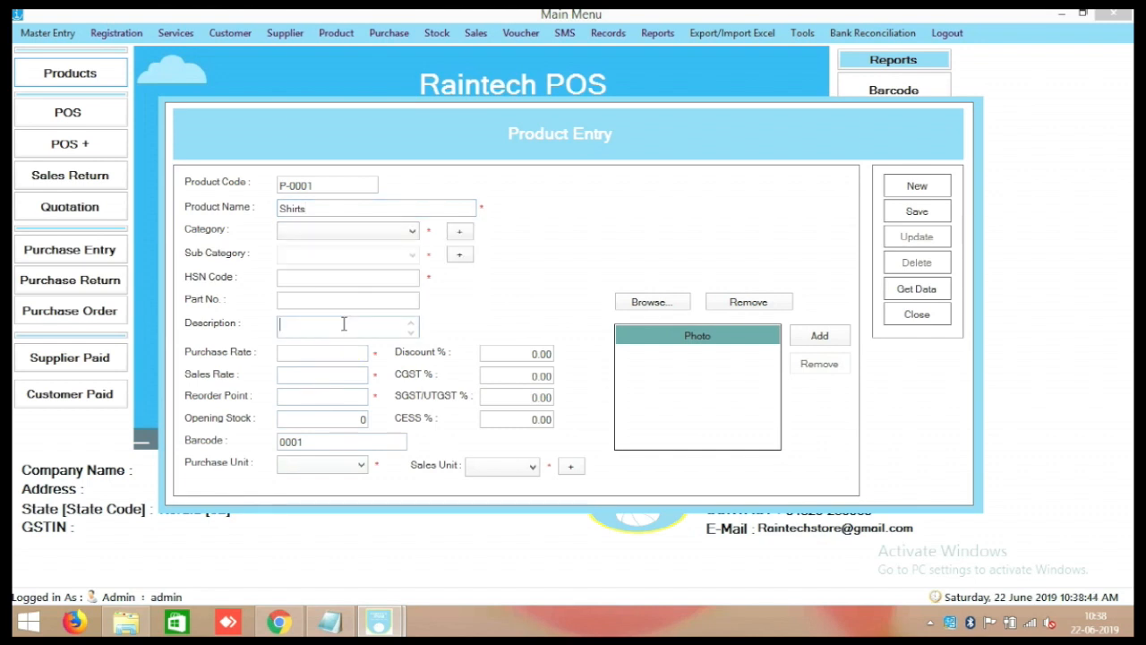
{"action": "left_click", "coordinate": [460, 233]}
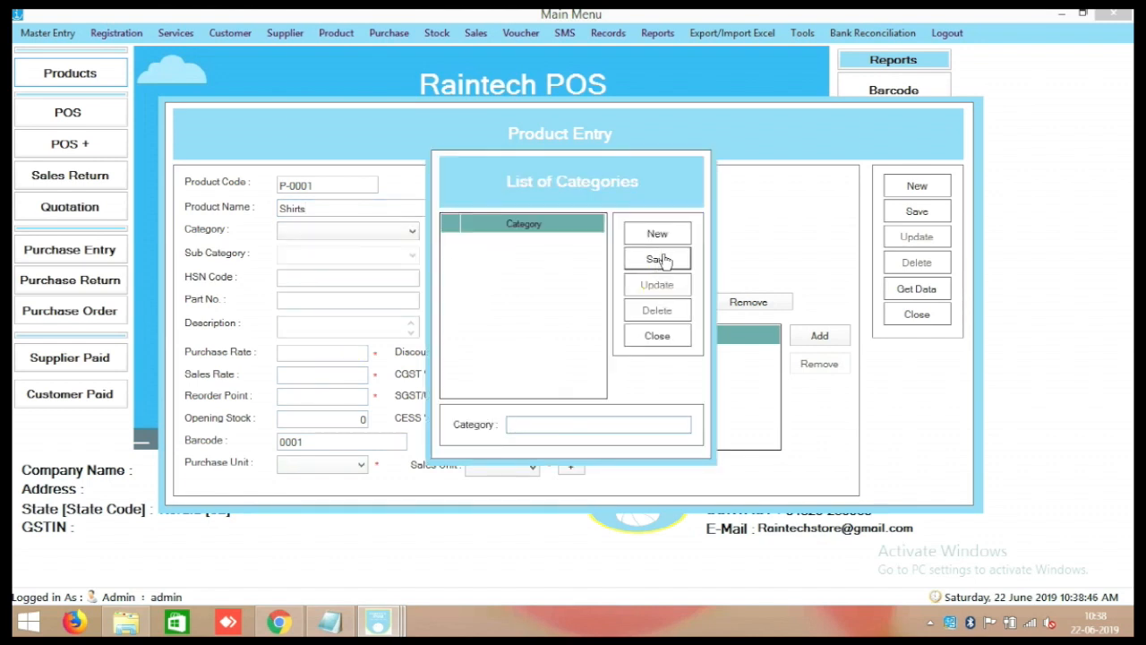
Create and save the Garments category.
{"action": "left_click", "coordinate": [635, 267]}
{"action": "type", "text": "Garments"}
{"action": "left_click", "coordinate": [659, 259]}
{"action": "left_click", "coordinate": [603, 374]}
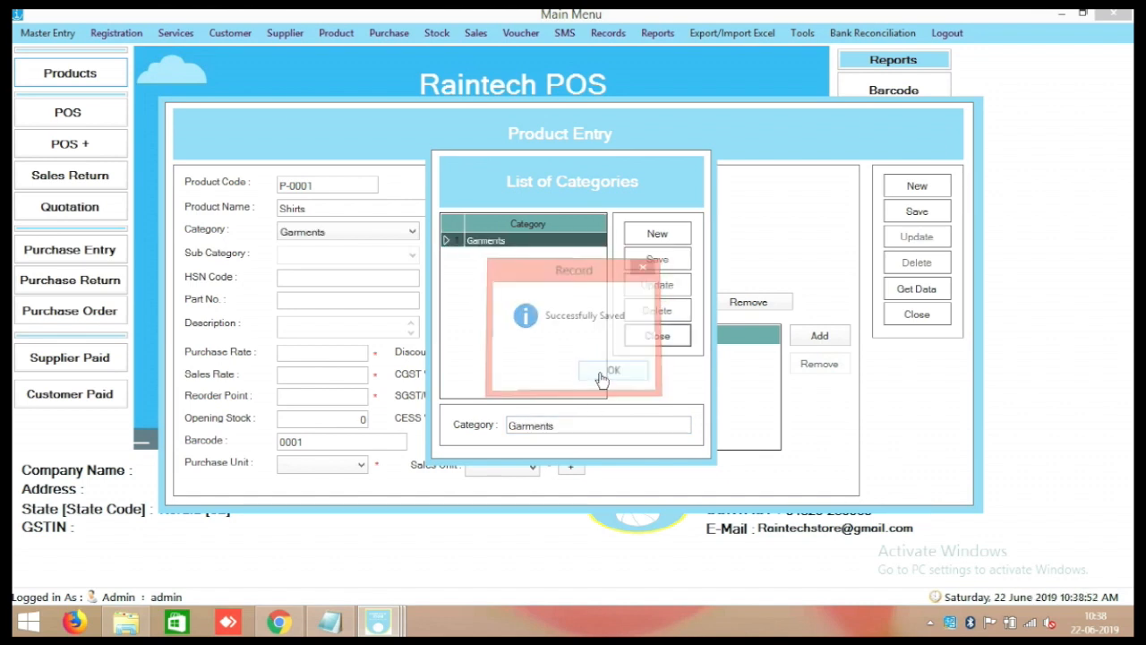
{"action": "left_click", "coordinate": [665, 337]}
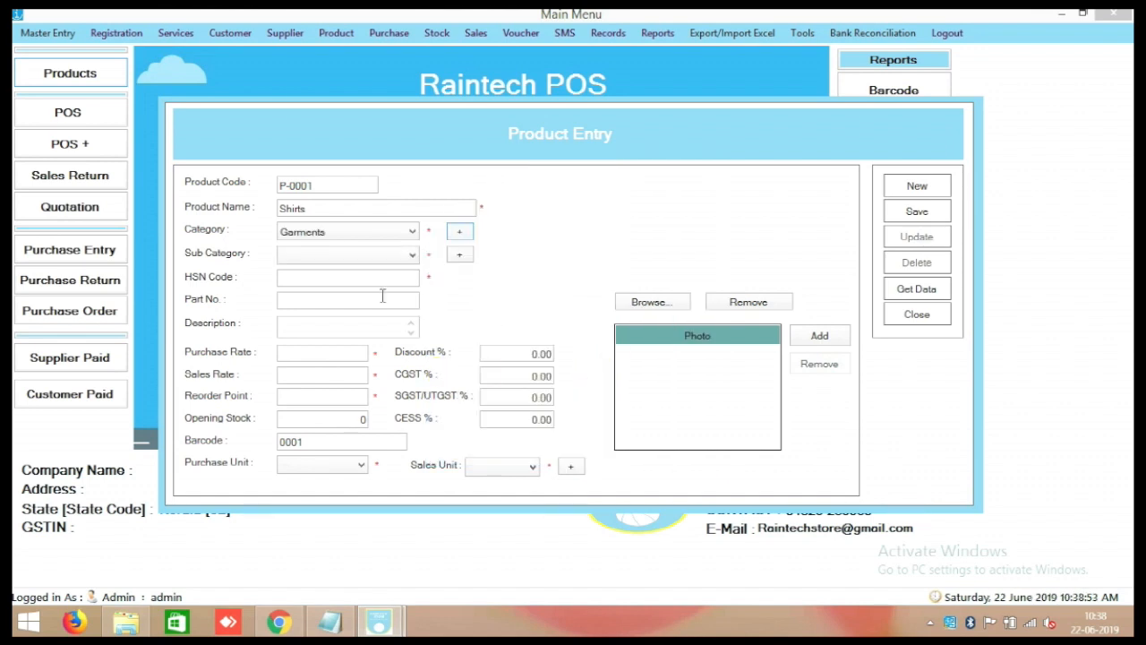
Create a Shirts sub category under parent category Garments and save it.
{"action": "left_click", "coordinate": [458, 257]}
{"action": "type", "text": "Shirts"}
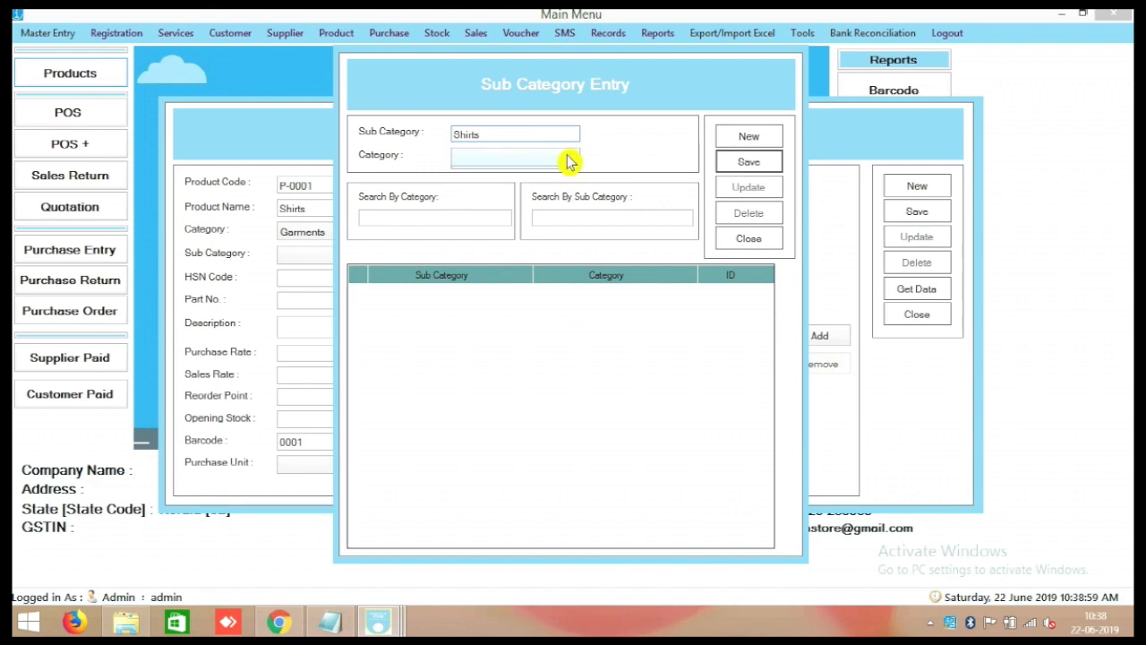
{"action": "left_click", "coordinate": [569, 161]}
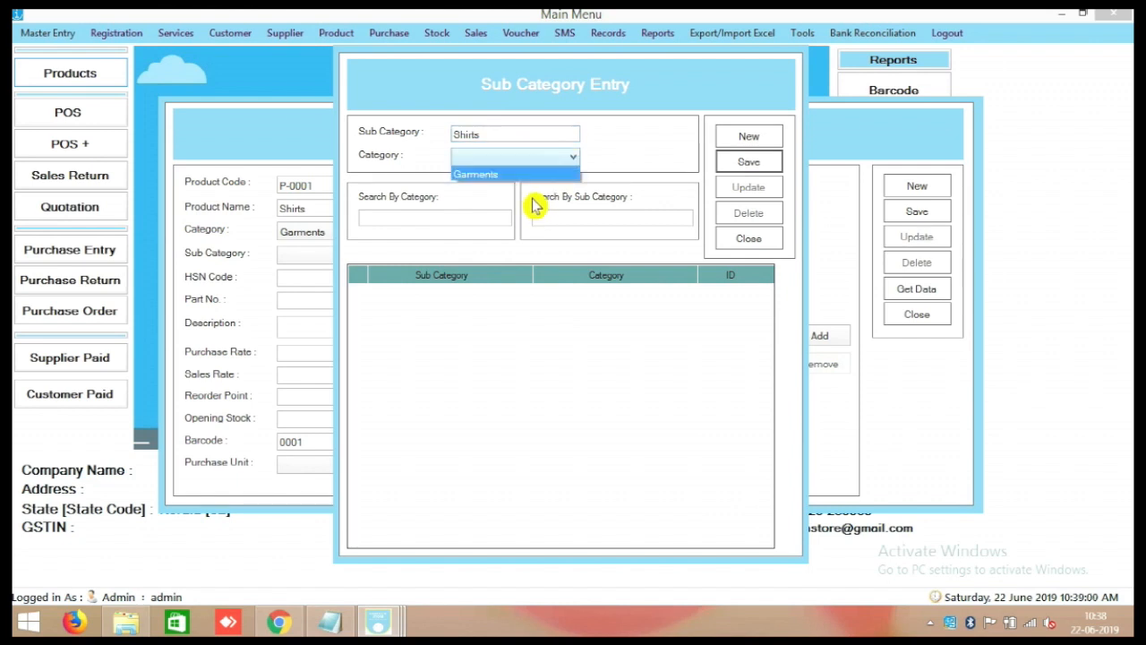
{"action": "left_click", "coordinate": [542, 174]}
{"action": "left_click", "coordinate": [735, 161]}
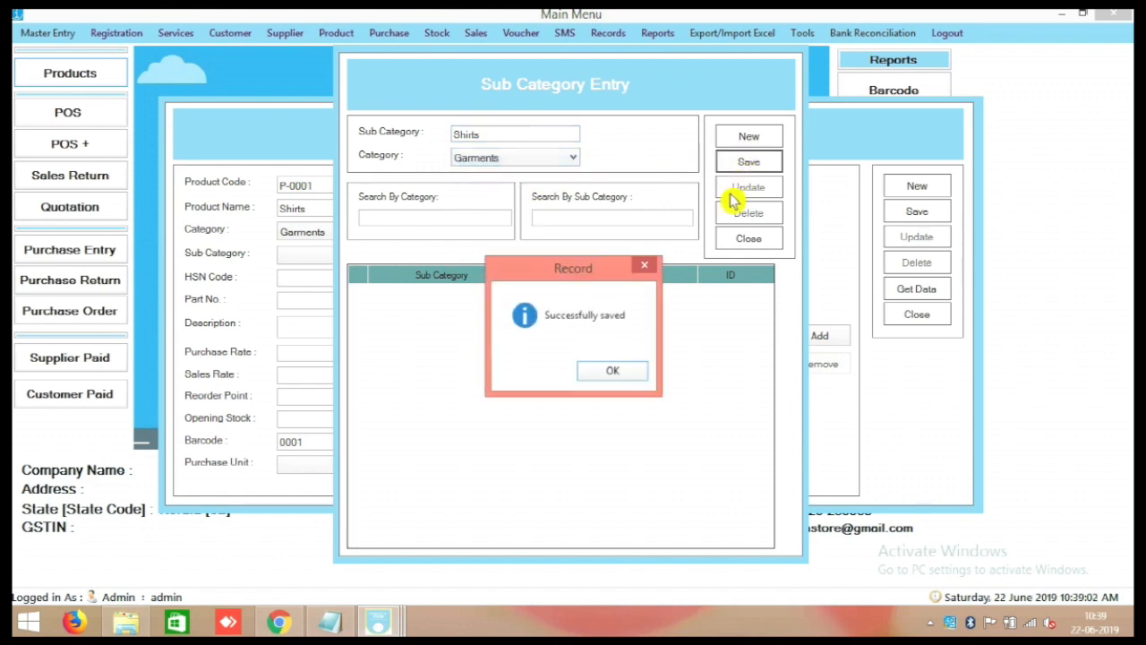
{"action": "left_click", "coordinate": [620, 372]}
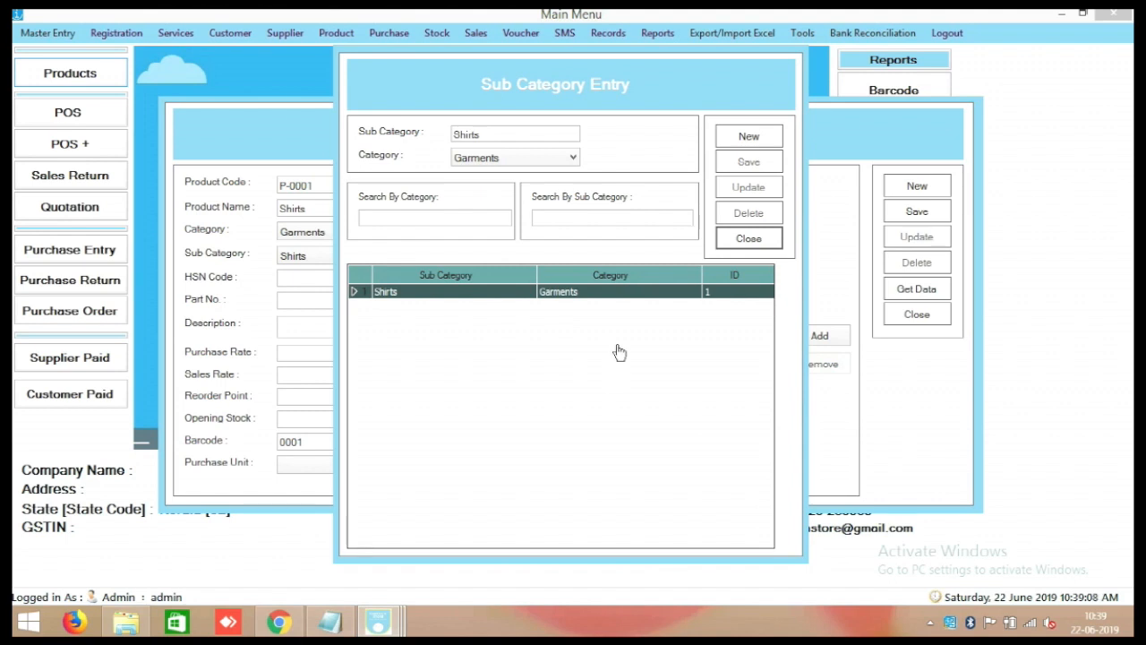
{"action": "left_click", "coordinate": [757, 239]}
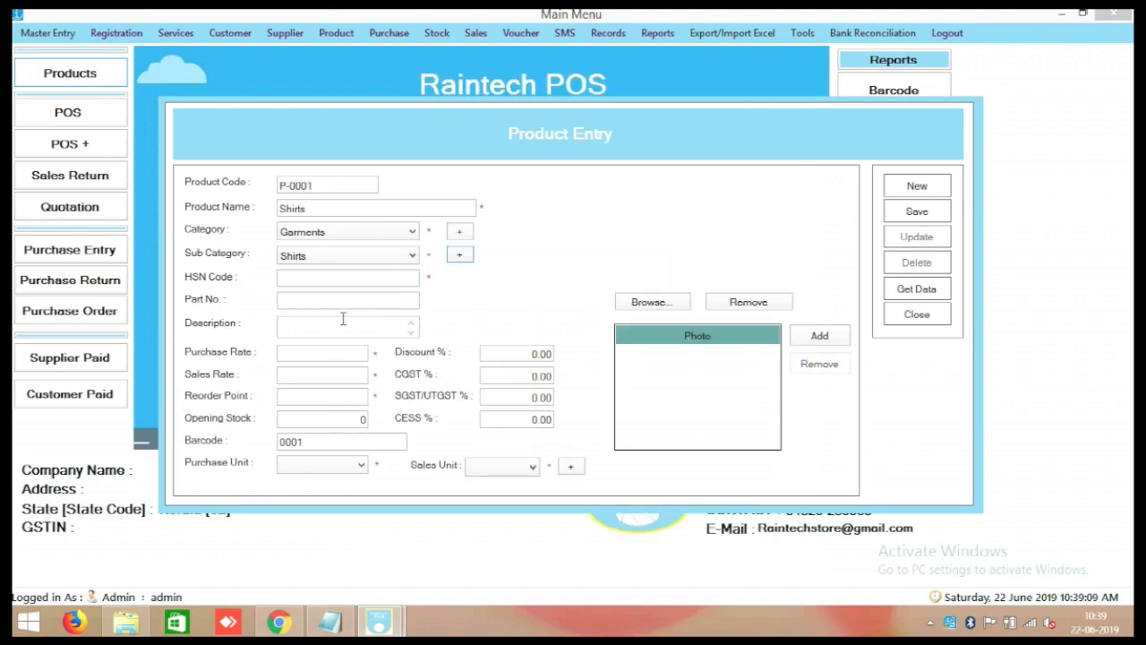
Enter HSN 12, purchase rate 1200, sales rate 1800, reorder point 5 and opening stock 100.
{"action": "left_click", "coordinate": [330, 279]}
{"action": "type", "text": "12"}
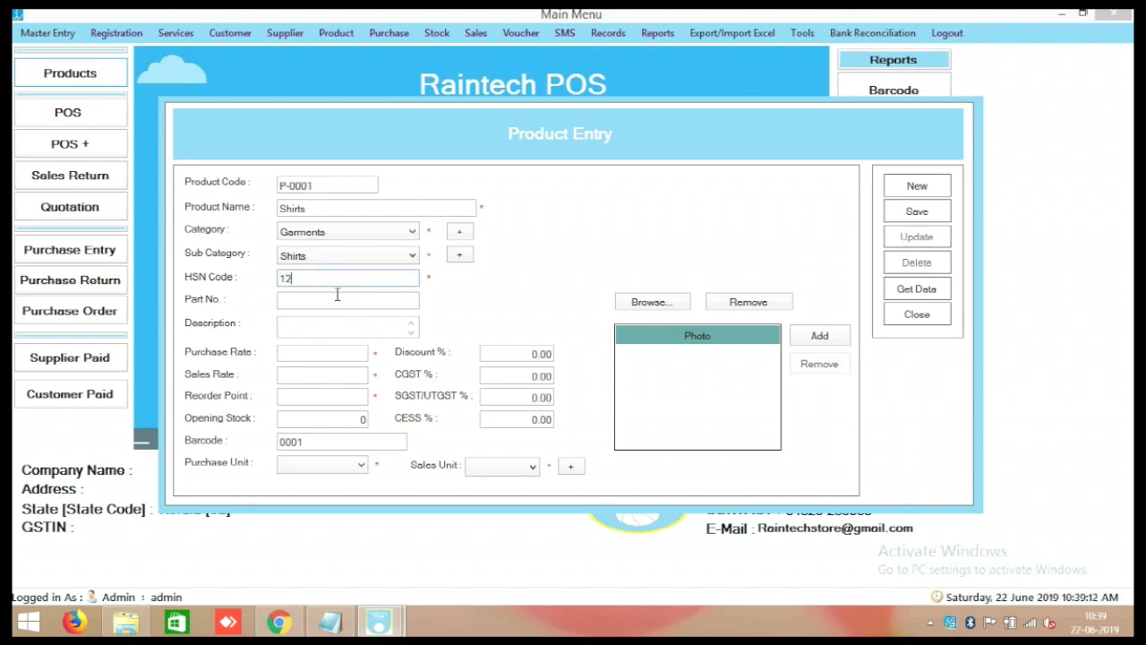
{"action": "left_click", "coordinate": [334, 353]}
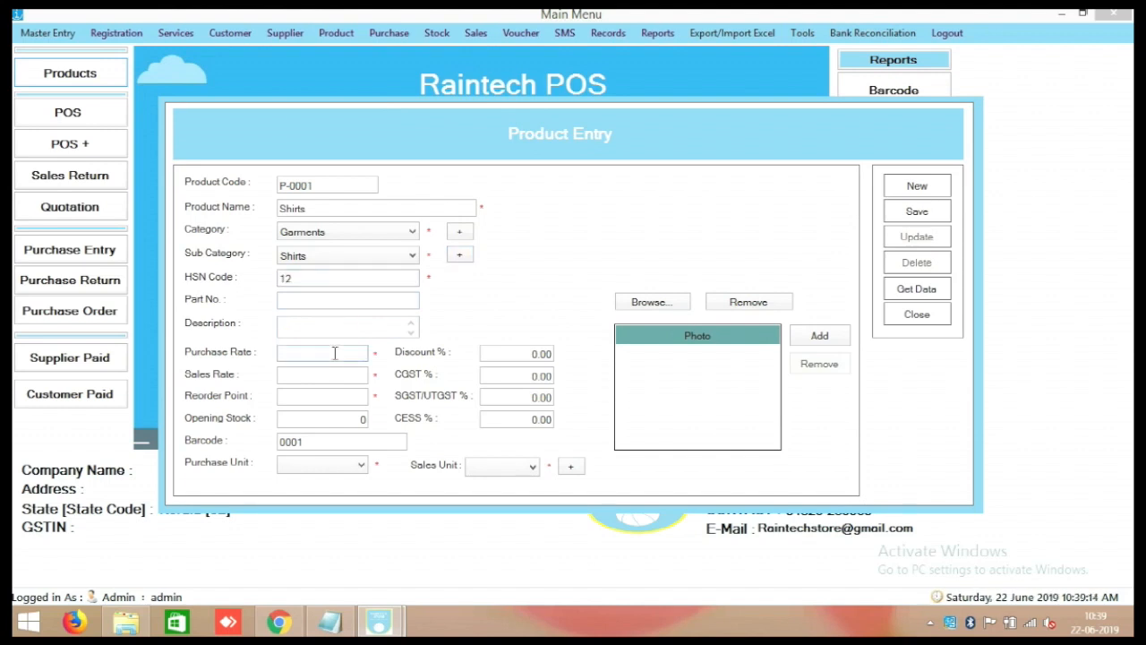
{"action": "type", "text": "1200"}
{"action": "left_click", "coordinate": [327, 379]}
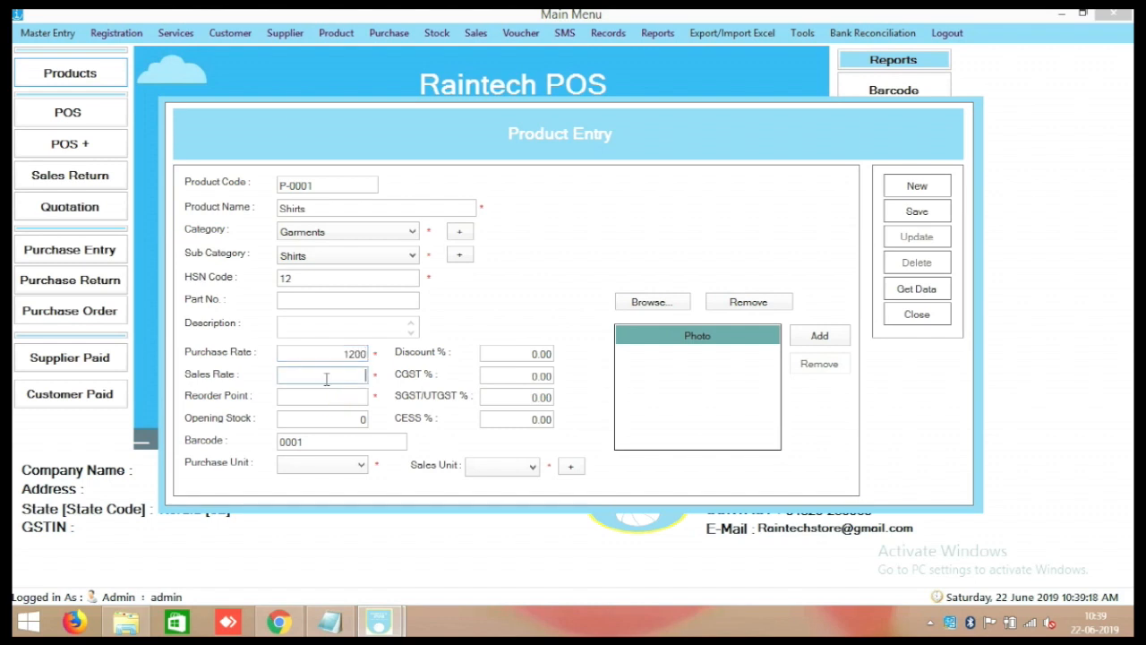
{"action": "type", "text": "1800"}
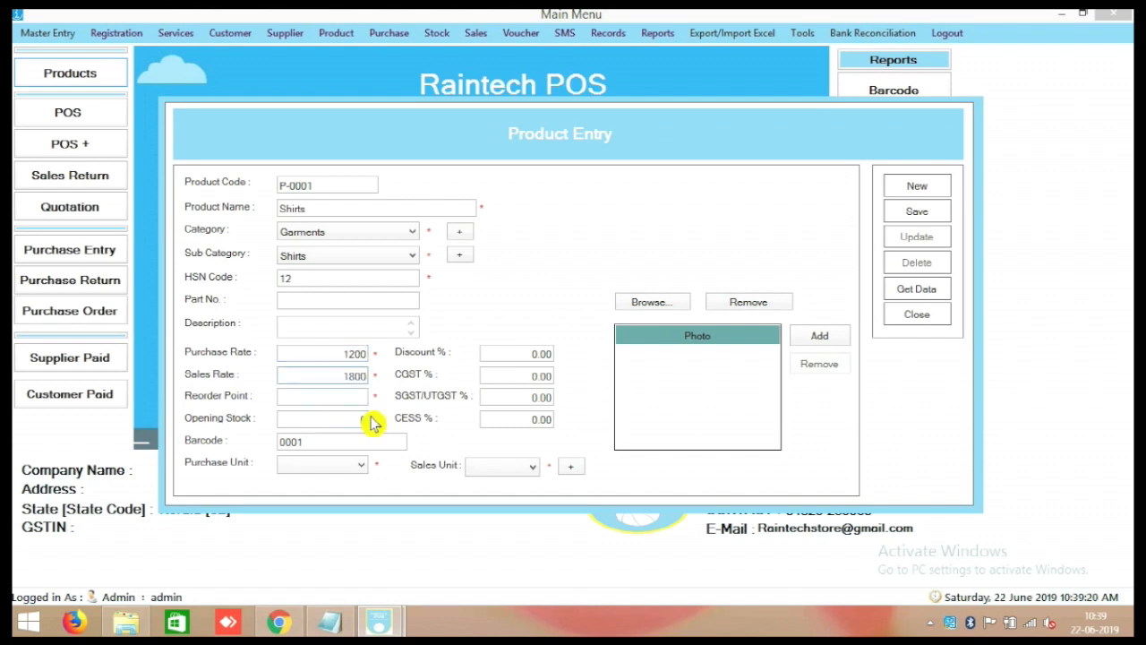
{"action": "left_click", "coordinate": [358, 398]}
{"action": "type", "text": "5"}
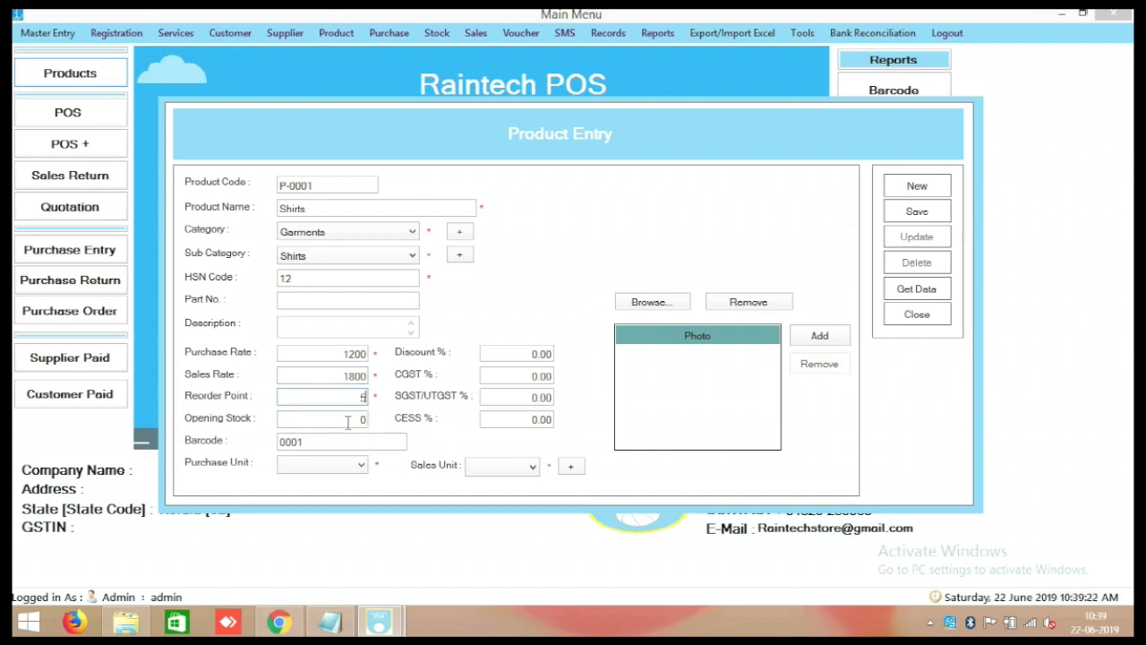
{"action": "type", "text": "100"}
{"action": "key", "text": "Tab"}
Add and save a new unit 'pc' for the product.
{"action": "left_click", "coordinate": [319, 470]}
{"action": "left_click", "coordinate": [571, 467]}
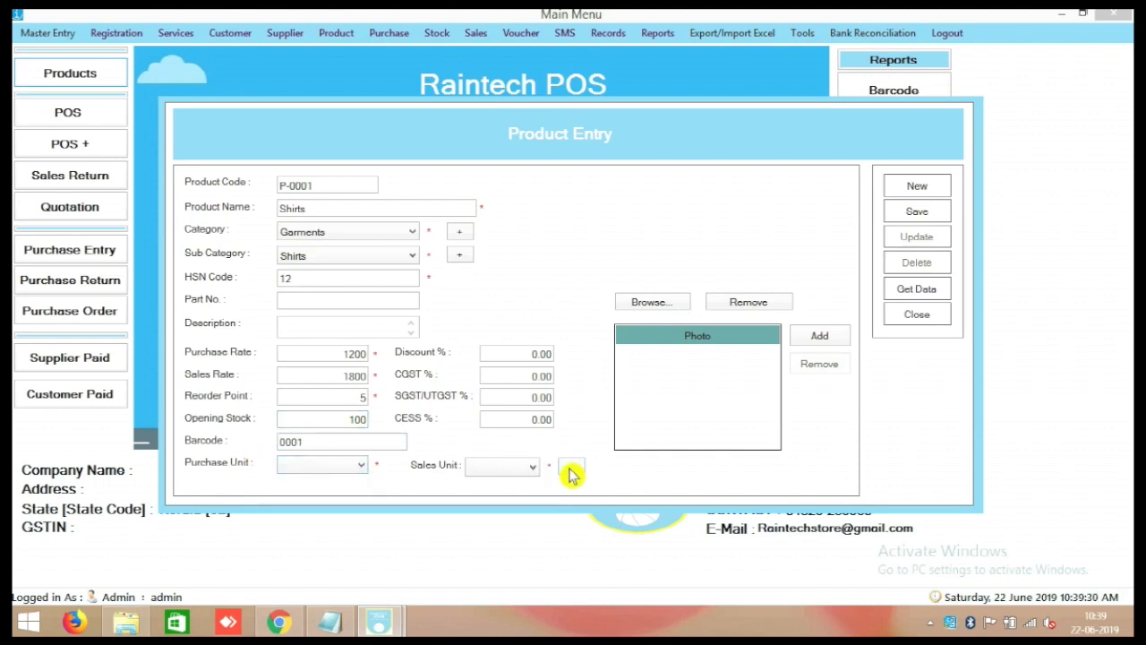
{"action": "left_click", "coordinate": [502, 426]}
{"action": "type", "text": "pc"}
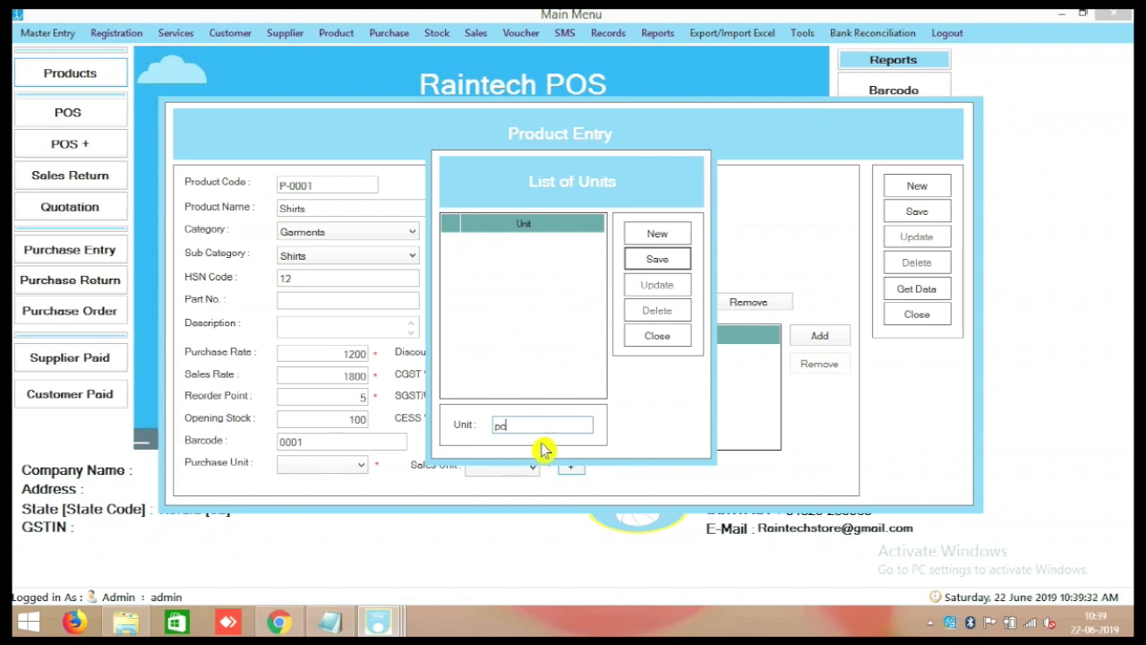
{"action": "left_click", "coordinate": [657, 261]}
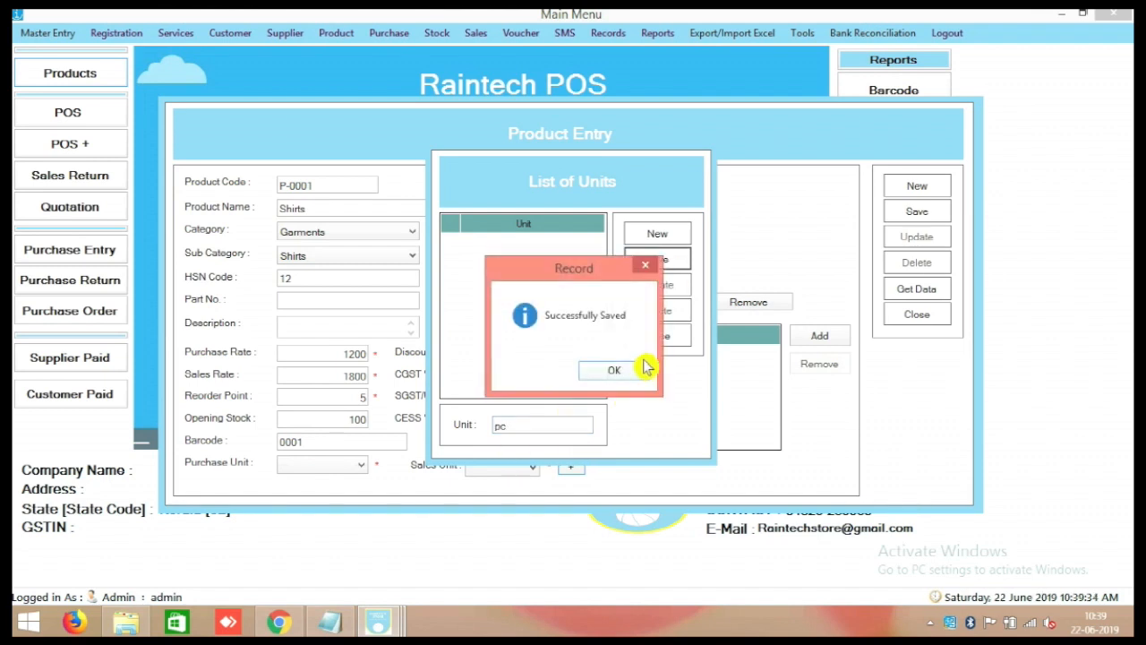
{"action": "left_click", "coordinate": [614, 373]}
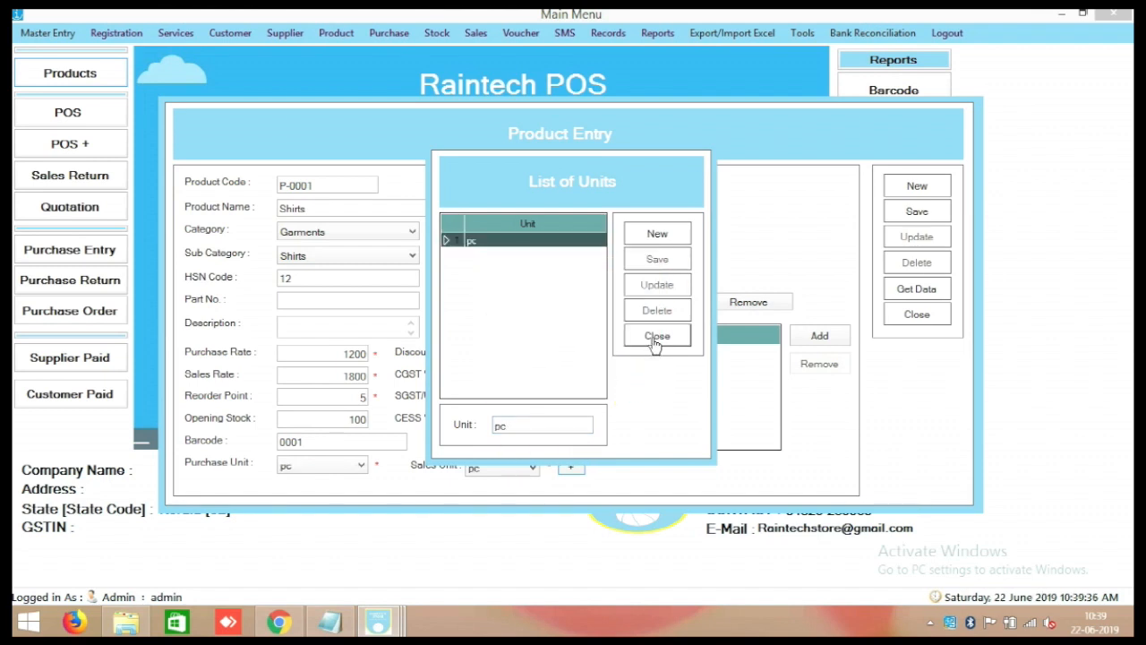
{"action": "left_click", "coordinate": [655, 336]}
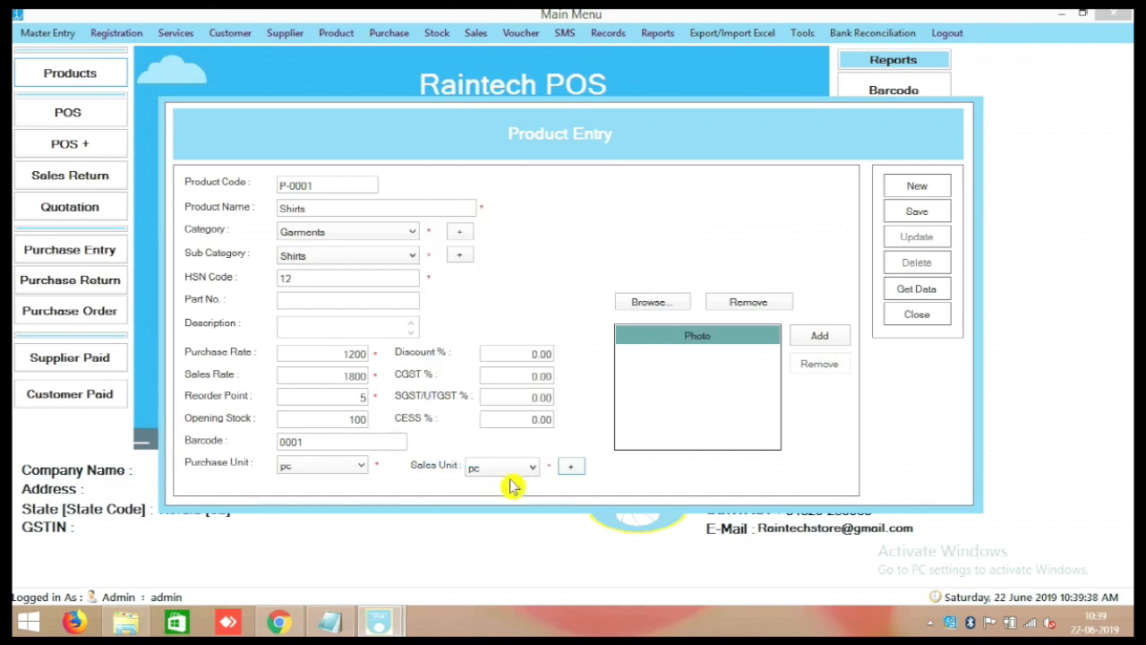
Set CGST 6% and SGST 6%, then save the Shirts product.
{"action": "left_click", "coordinate": [502, 376]}
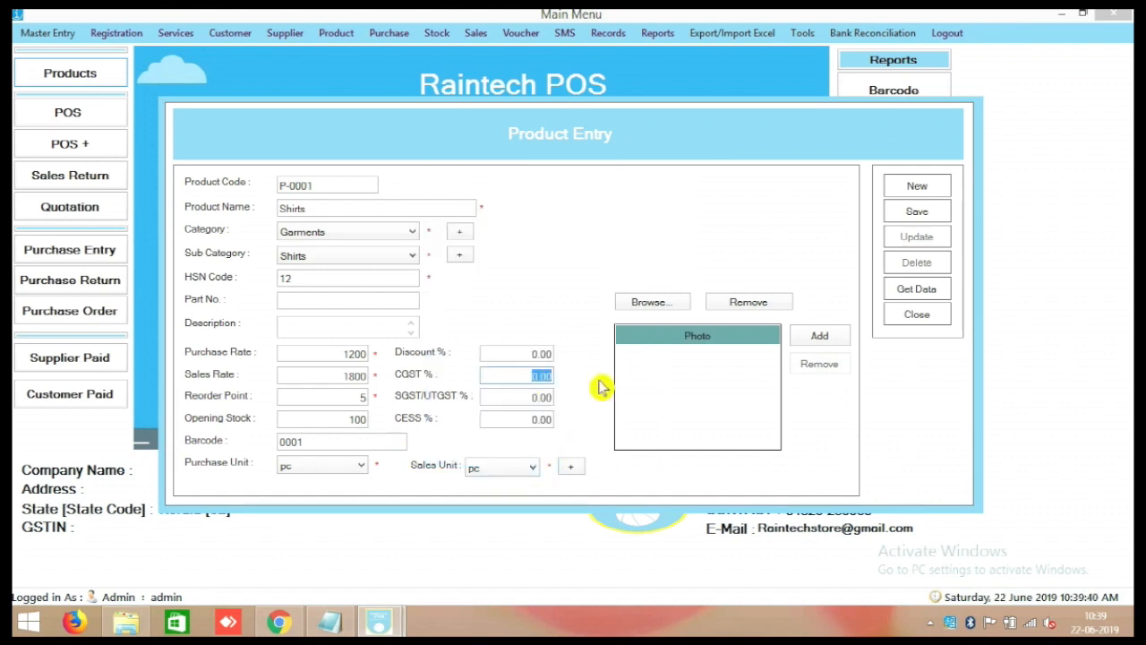
{"action": "type", "text": "6"}
{"action": "key", "text": "Tab"}
{"action": "type", "text": "6"}
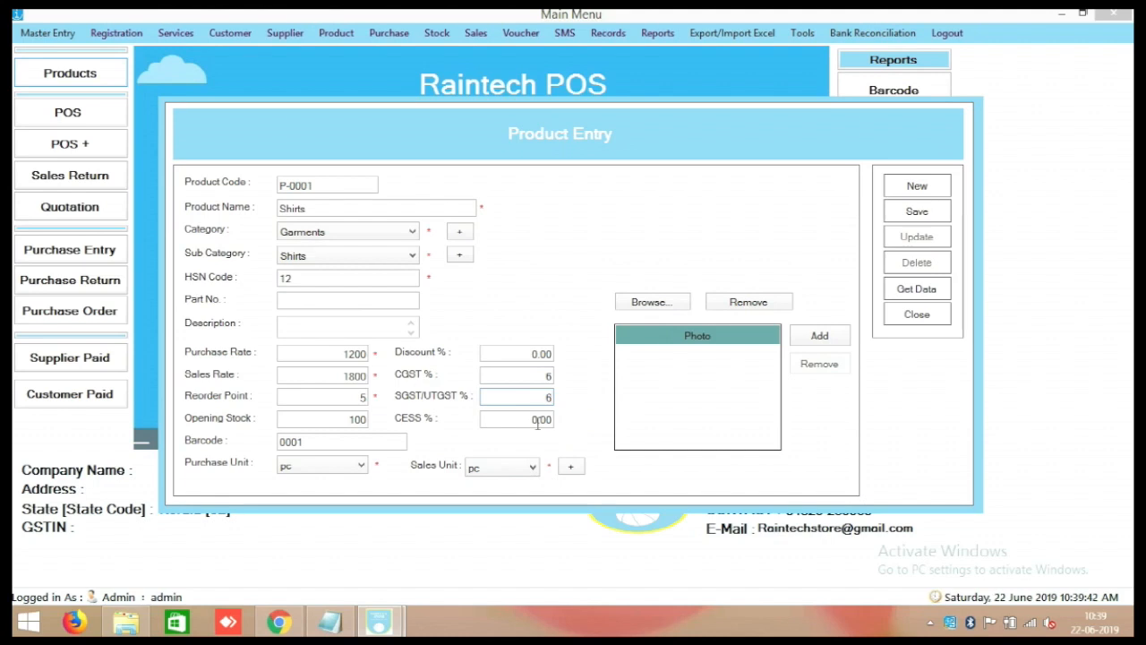
{"action": "key", "text": "Tab"}
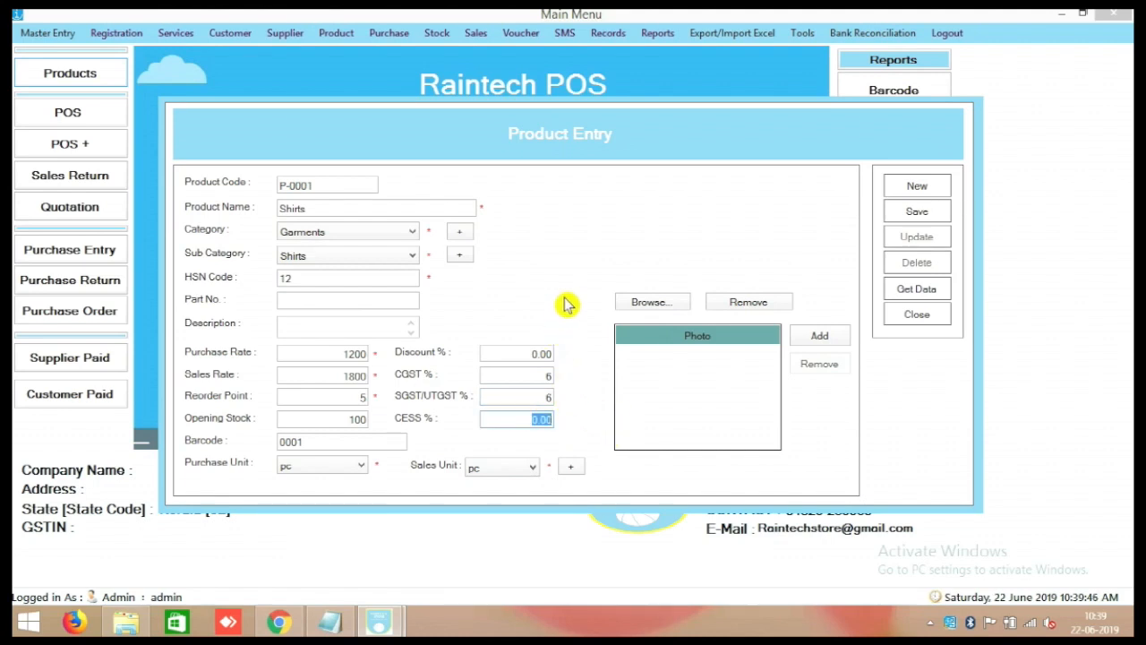
{"action": "left_click", "coordinate": [517, 351]}
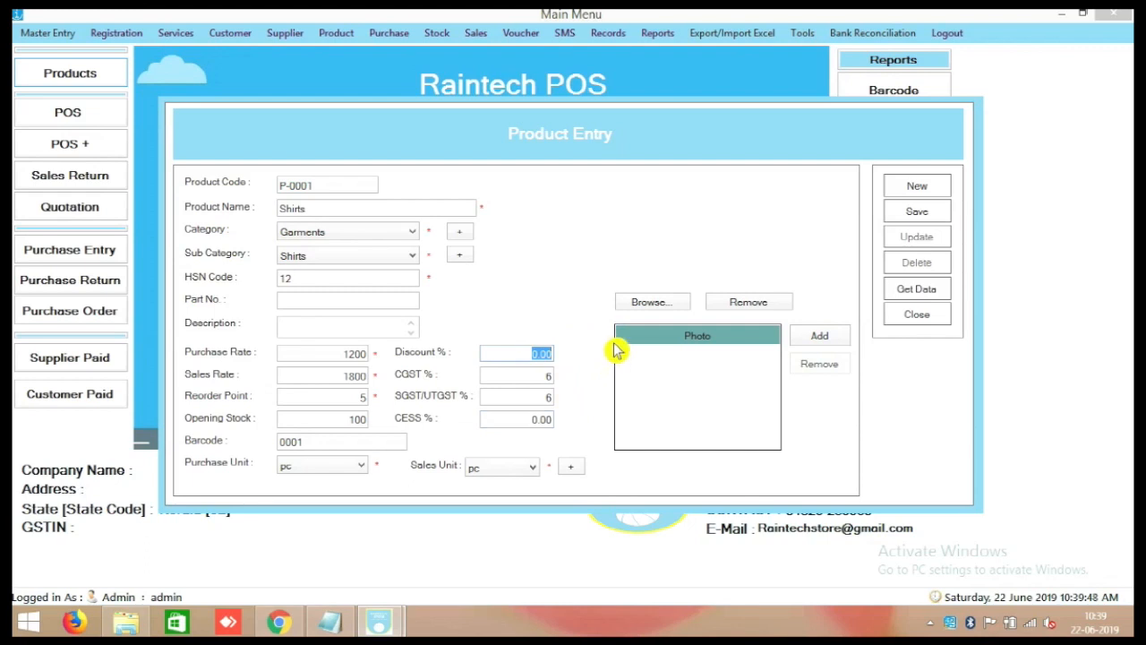
{"action": "left_click", "coordinate": [917, 213]}
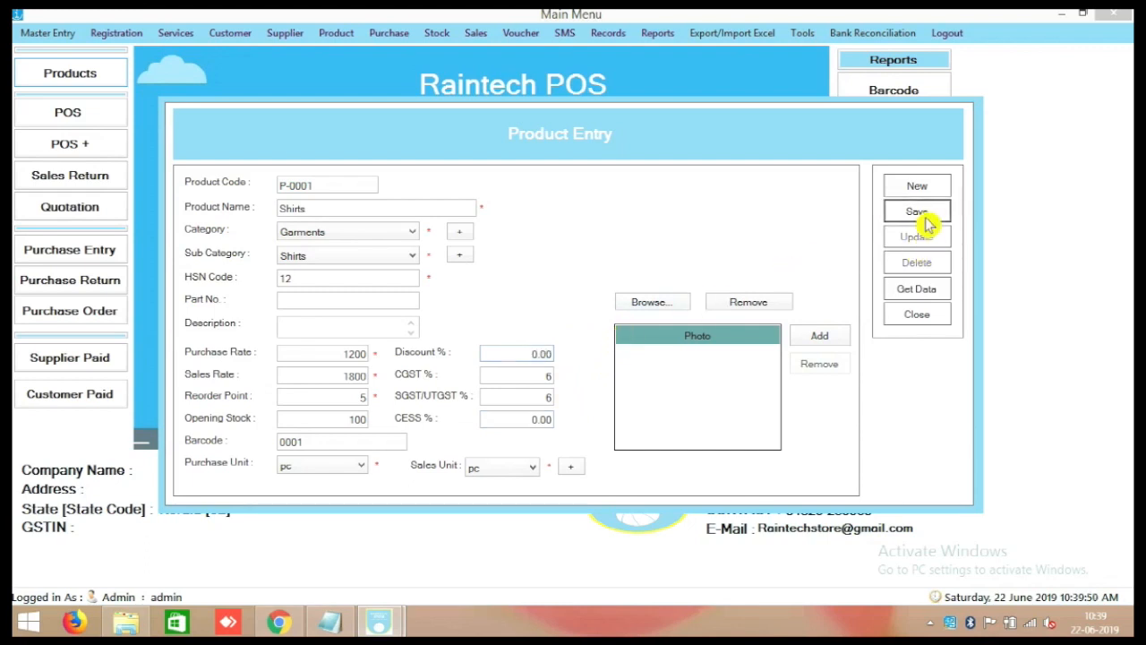
Close product entry and check the Stock In Report lists Shirts (P-0001) with quantity 100.
{"action": "left_click", "coordinate": [631, 379]}
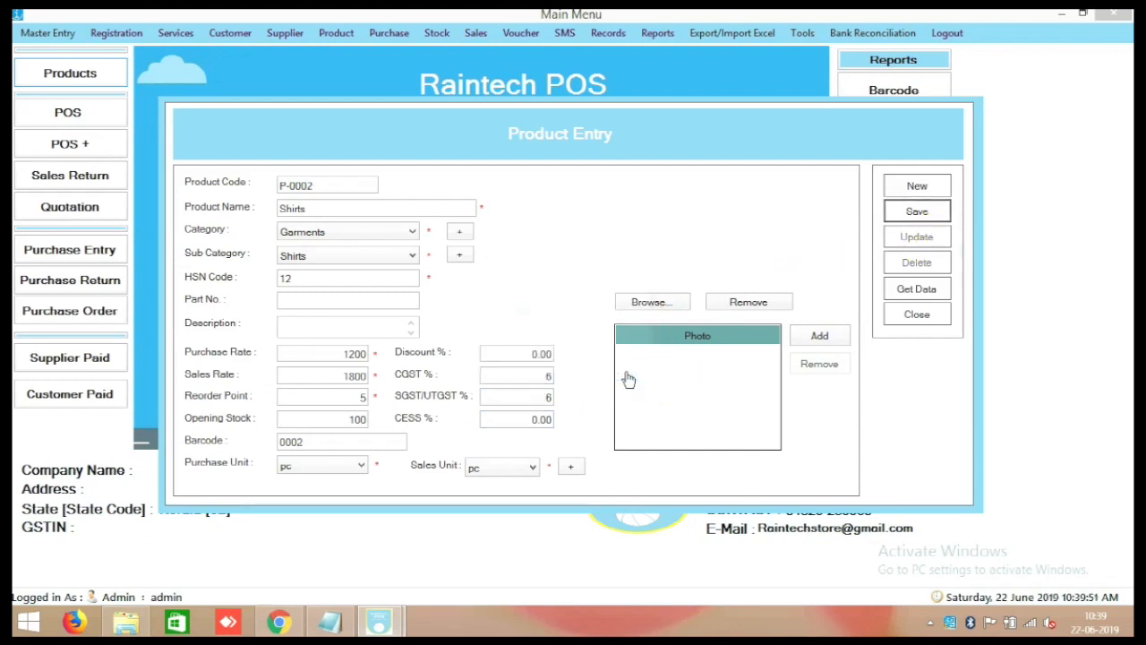
{"action": "left_click", "coordinate": [918, 318]}
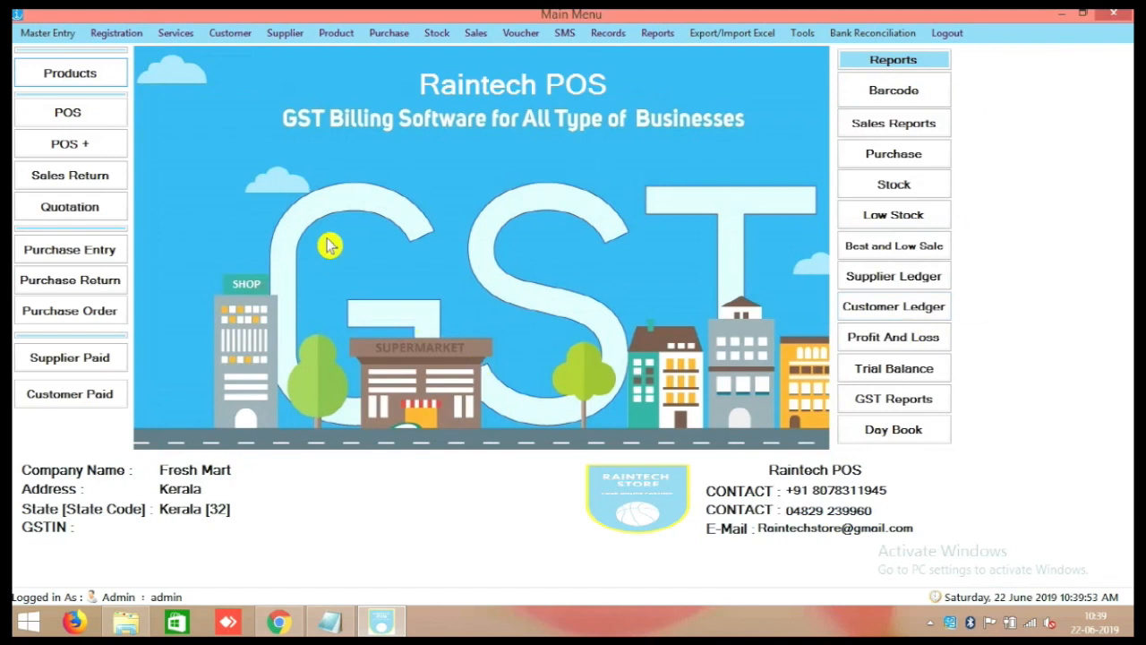
{"action": "left_click", "coordinate": [915, 185]}
{"action": "left_click", "coordinate": [478, 341]}
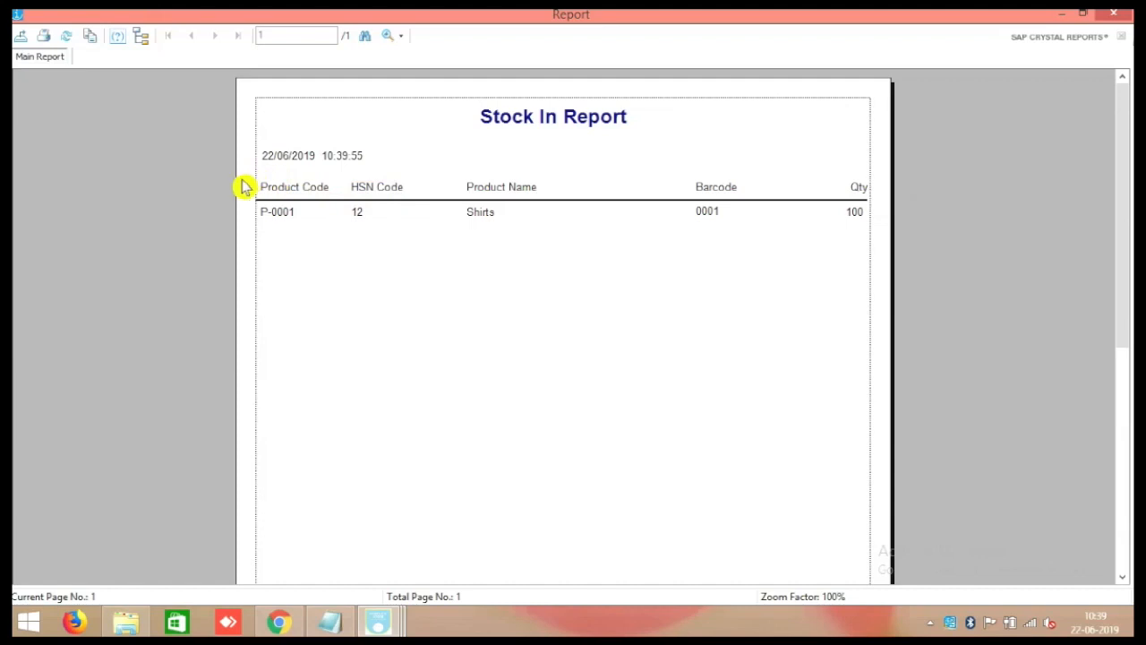
{"action": "left_click", "coordinate": [1113, 13]}
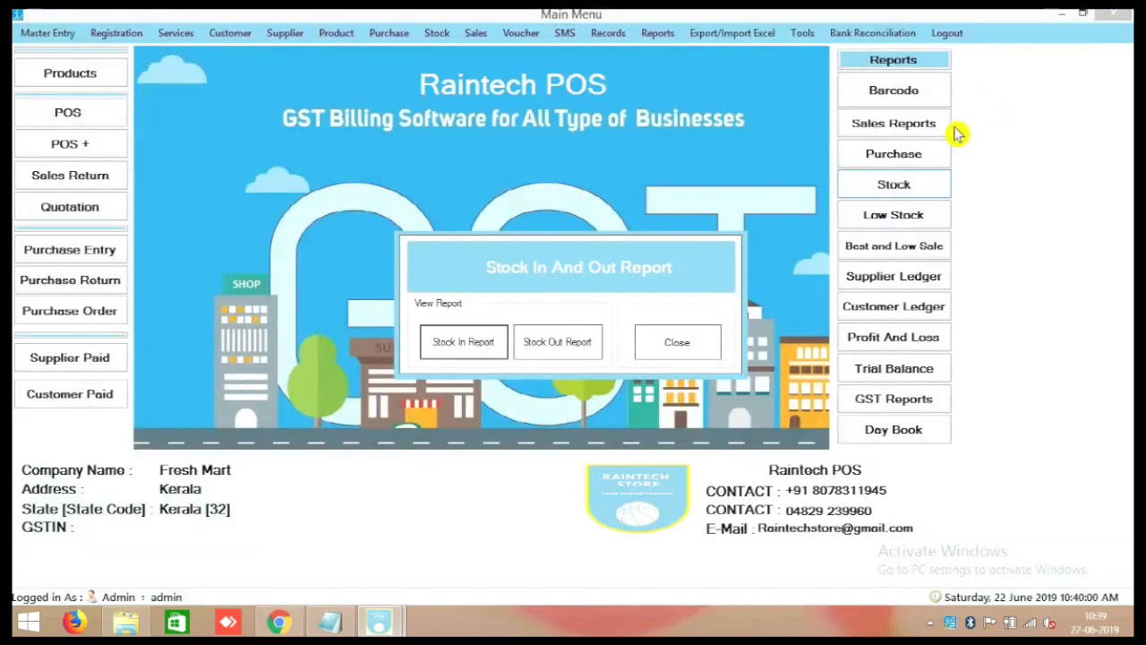
{"action": "left_click", "coordinate": [703, 333]}
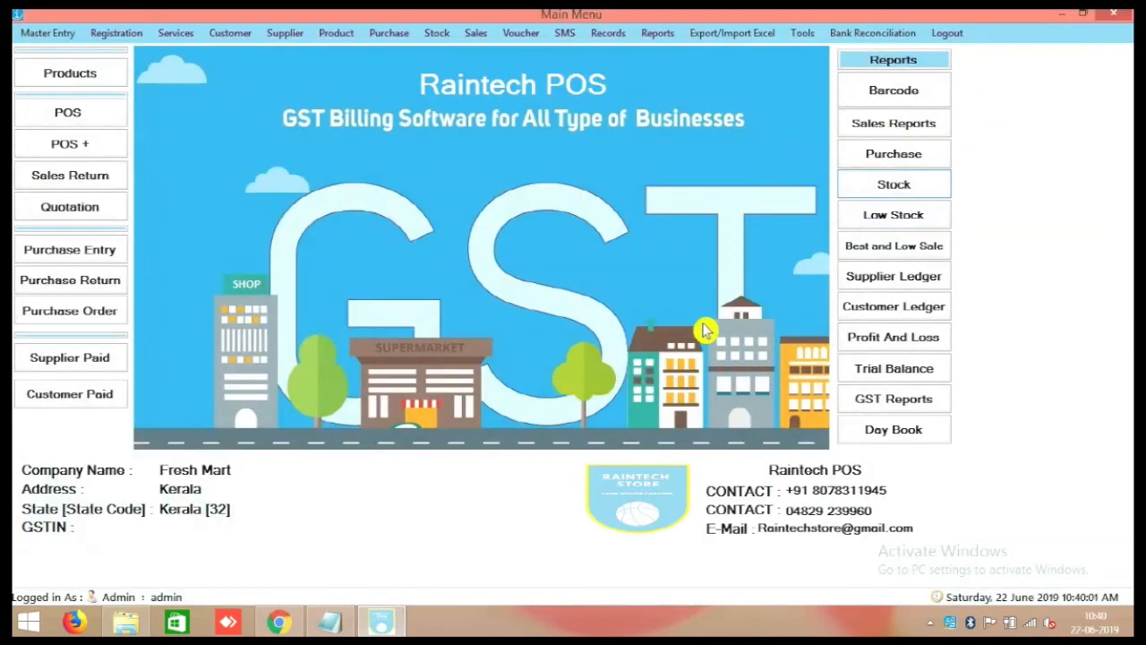
Preview the Shirts barcode as a single label and as a 2-inch label.
{"action": "left_click", "coordinate": [882, 92]}
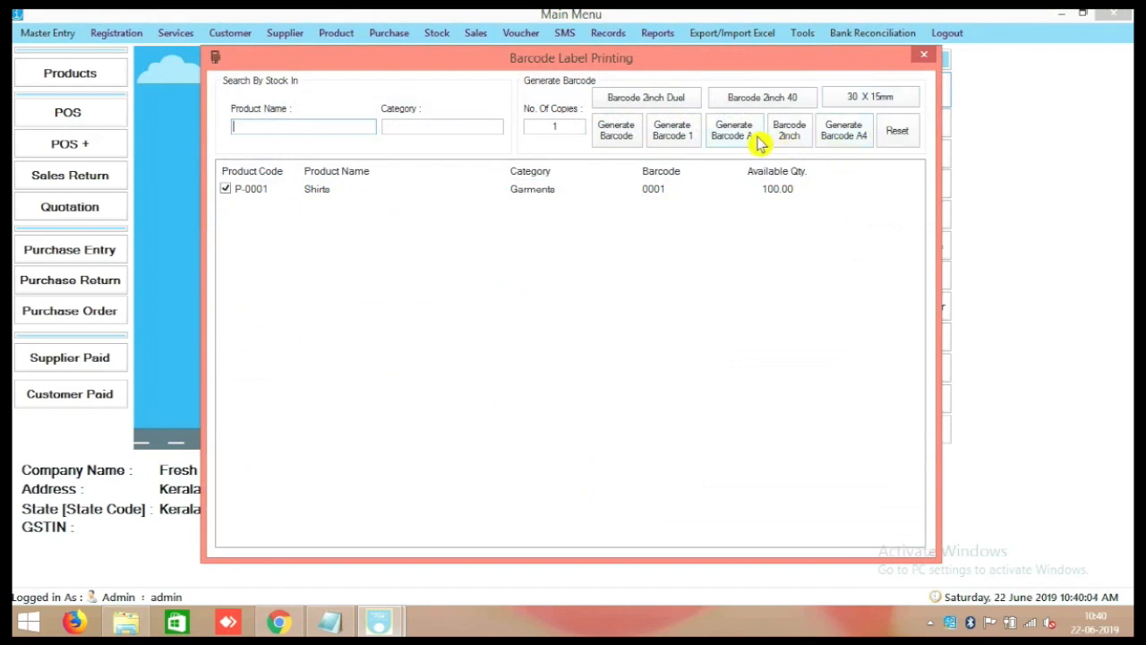
{"action": "left_click", "coordinate": [658, 130]}
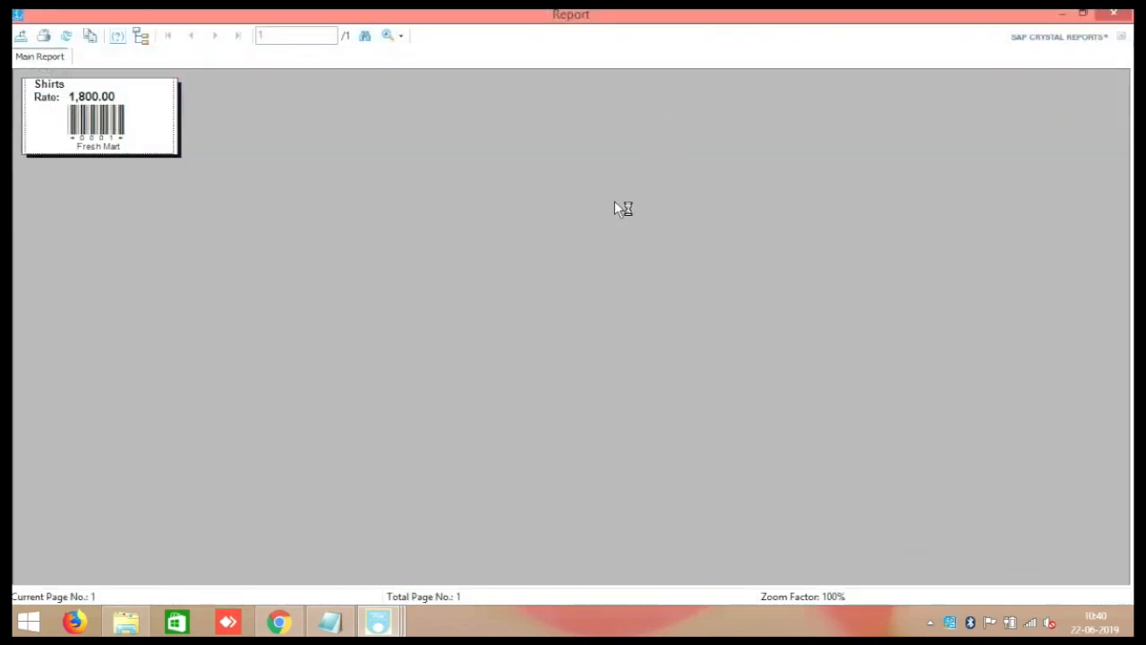
{"action": "left_click", "coordinate": [1113, 12]}
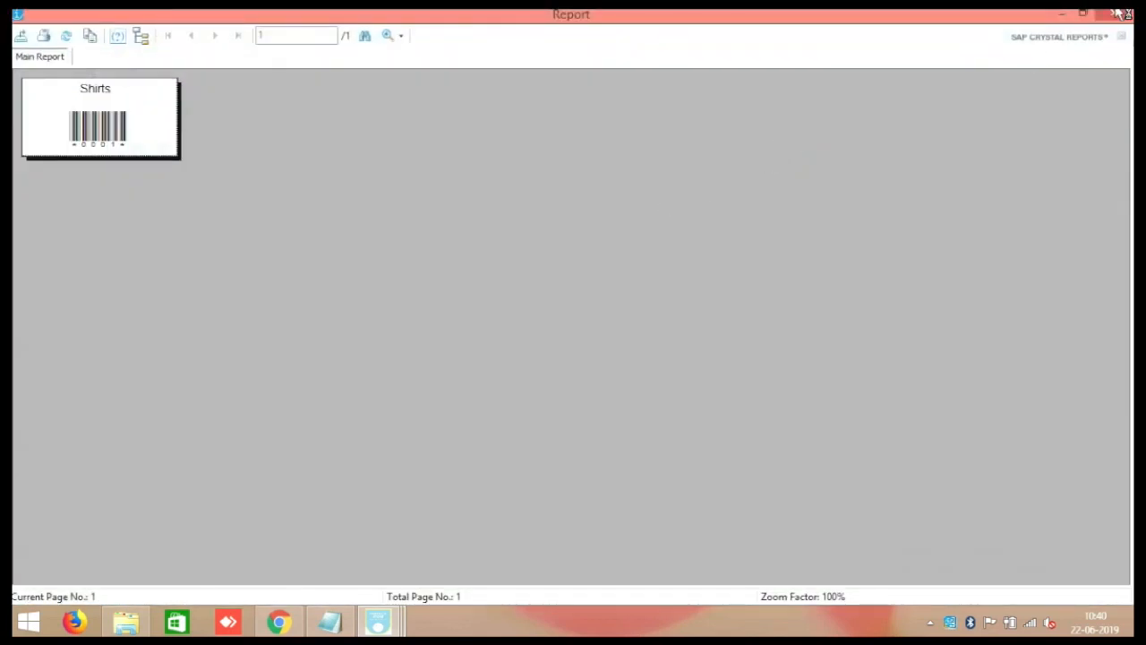
{"action": "left_click", "coordinate": [1117, 13]}
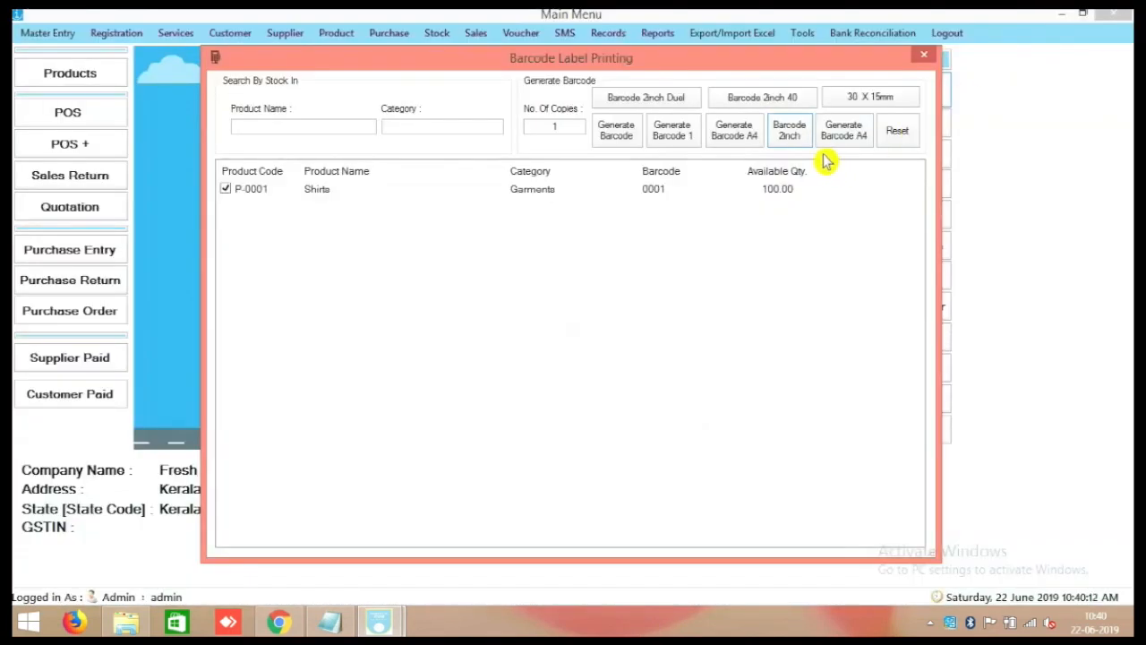
{"action": "left_click", "coordinate": [804, 142]}
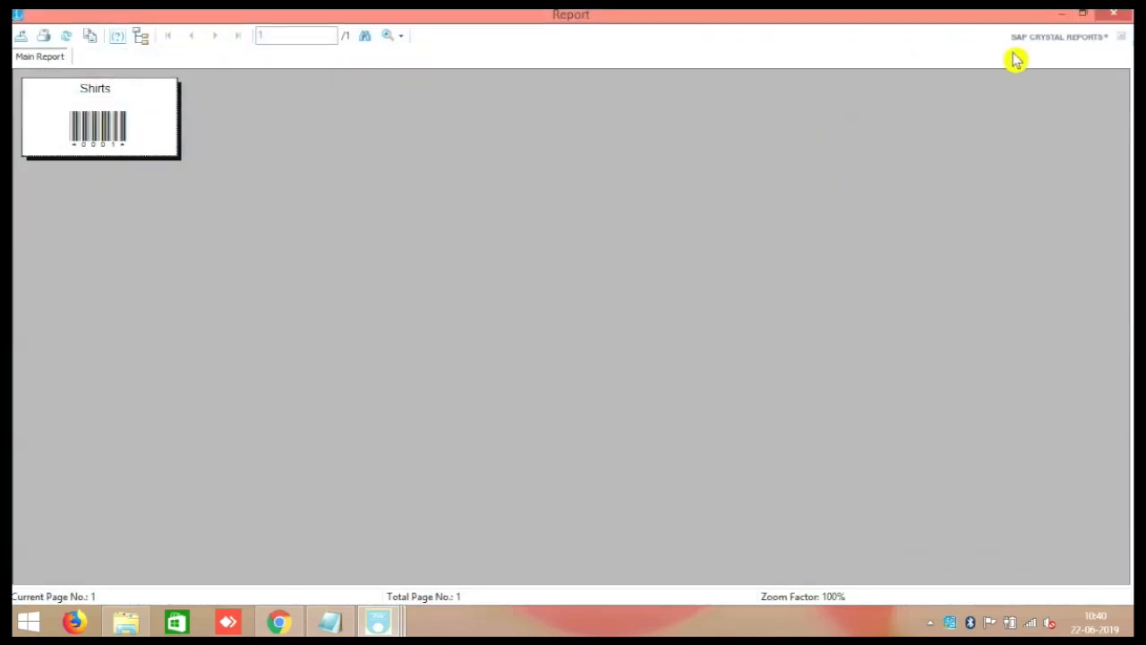
{"action": "left_click", "coordinate": [1115, 13]}
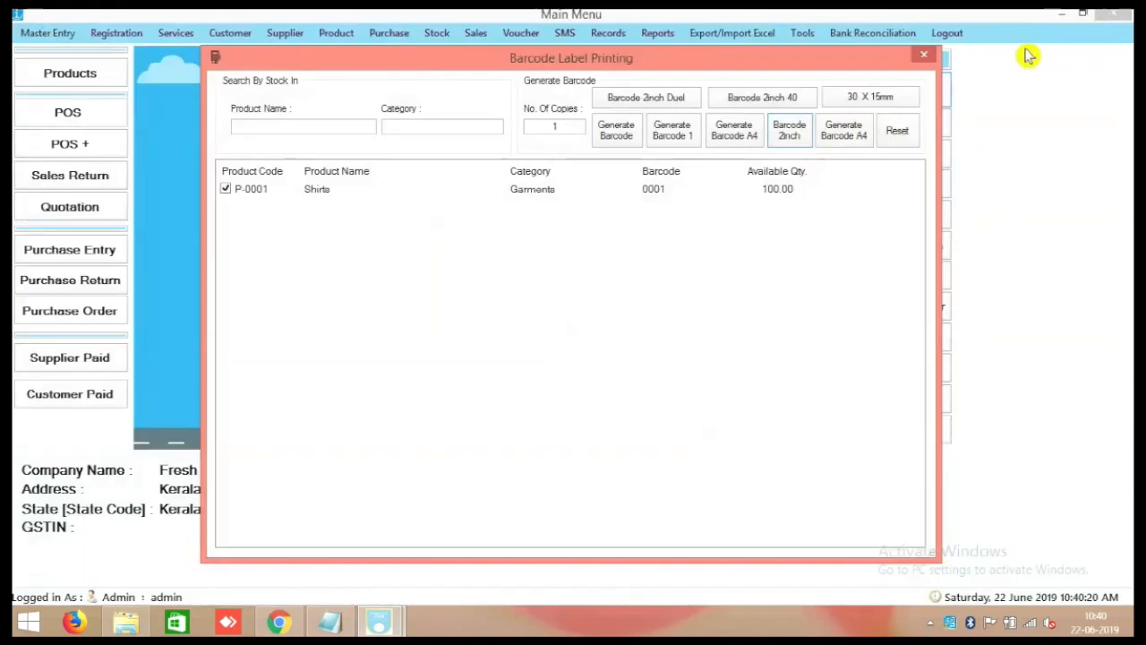
{"action": "left_click", "coordinate": [925, 59]}
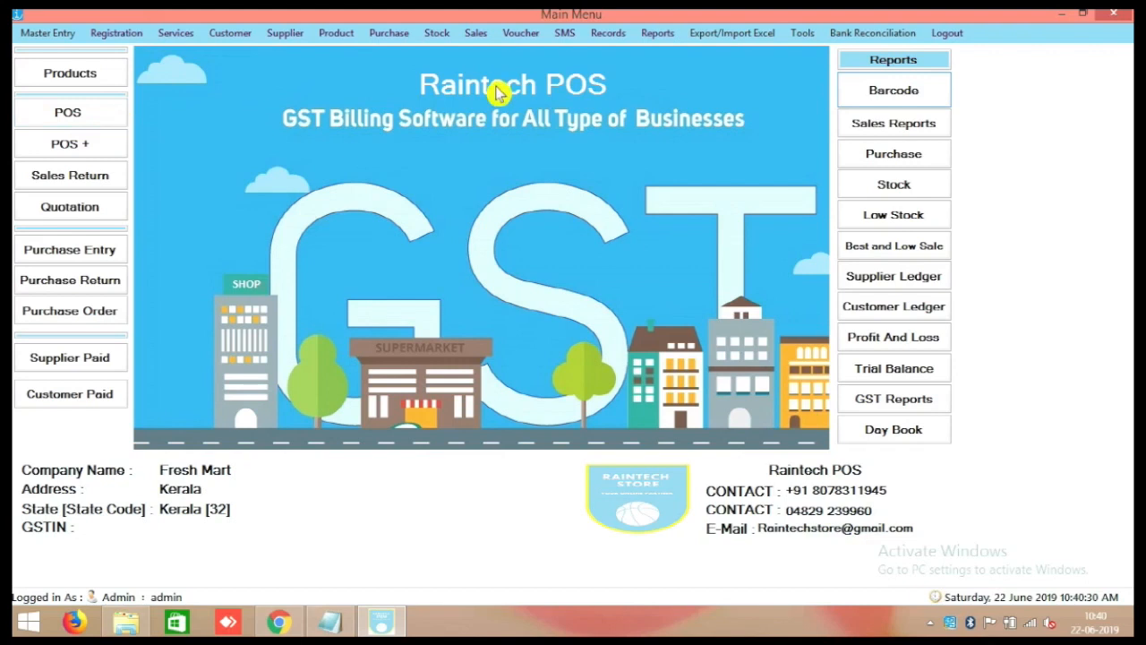
Generate an A4 sheet of 12 Shirts barcode labels at rate 1800, then close it.
{"action": "left_click", "coordinate": [898, 90]}
{"action": "left_click", "coordinate": [842, 143]}
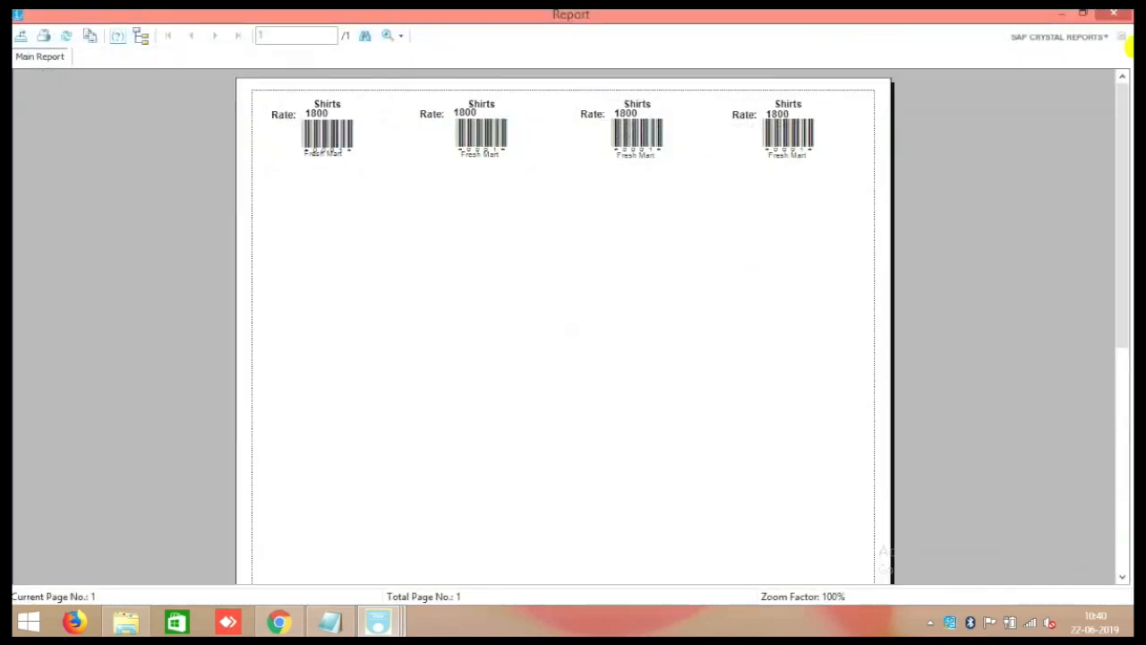
{"action": "left_click", "coordinate": [1115, 16]}
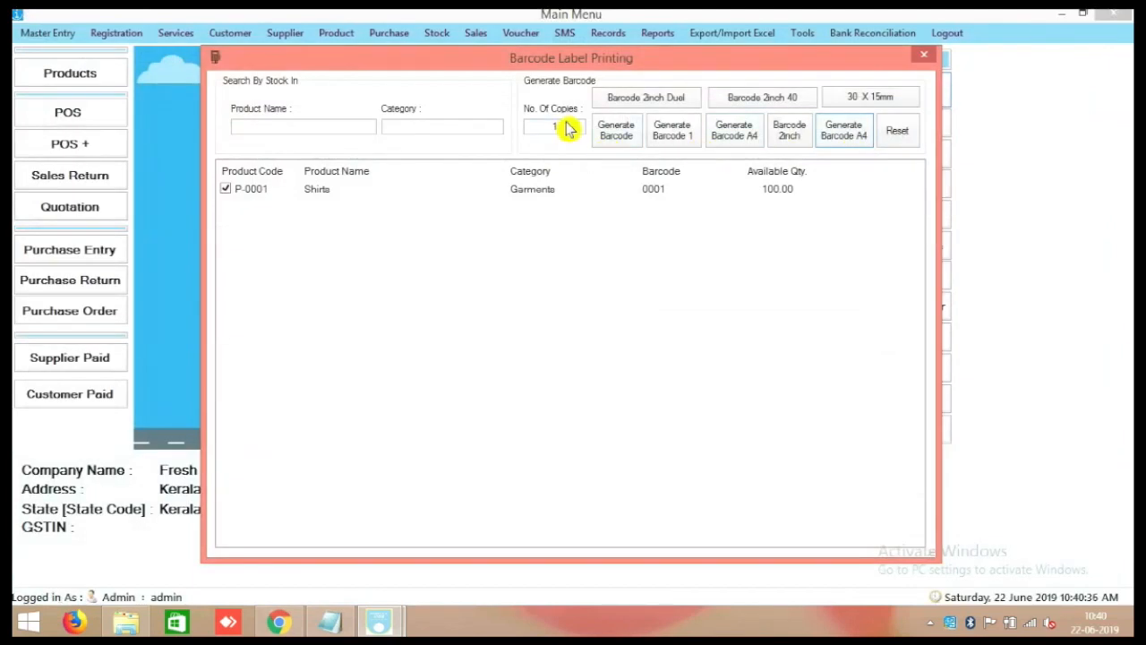
{"action": "type", "text": "2"}
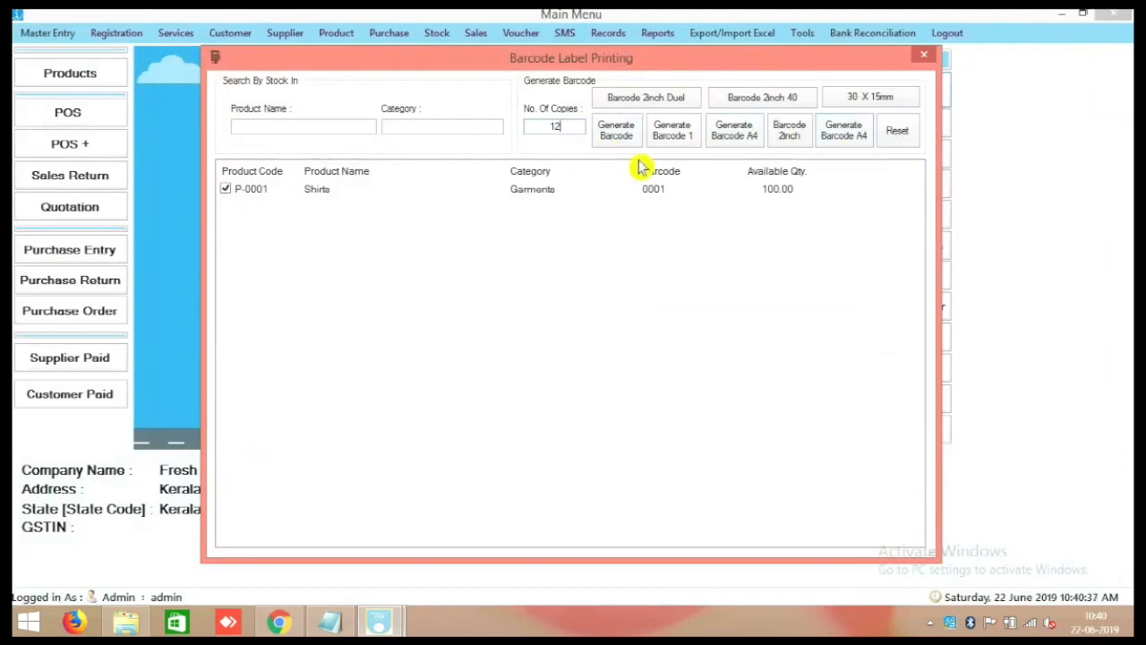
{"action": "left_click", "coordinate": [828, 149]}
{"action": "scroll", "coordinate": [685, 248], "scroll_direction": "down", "scroll_amount": 2}
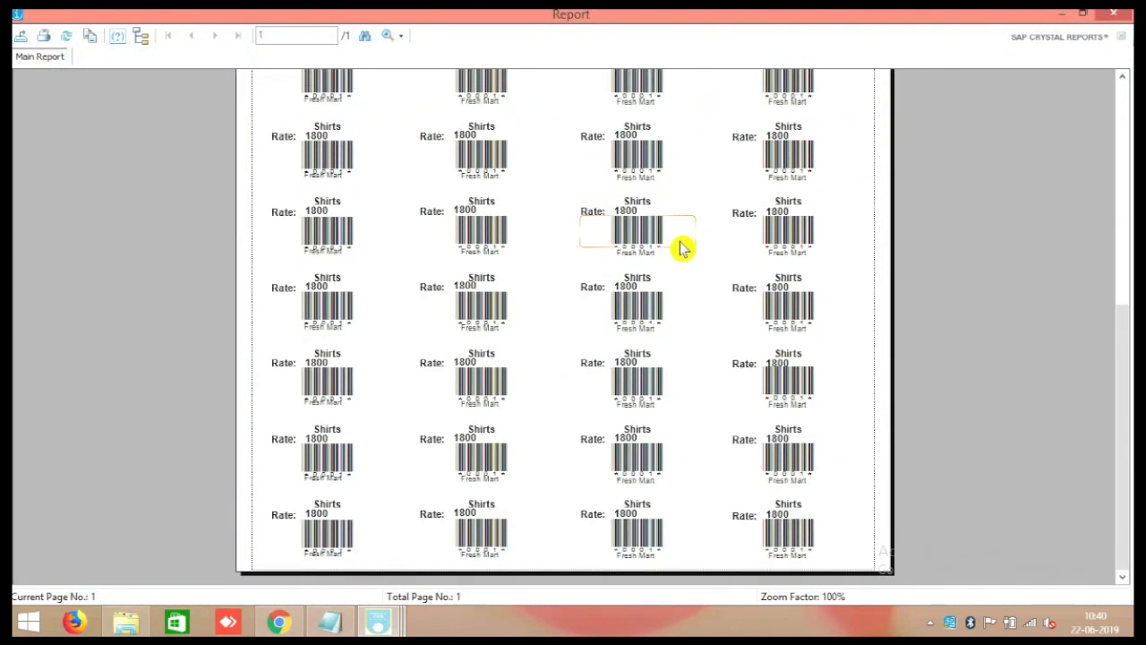
{"action": "scroll", "coordinate": [685, 248], "scroll_direction": "up", "scroll_amount": 2}
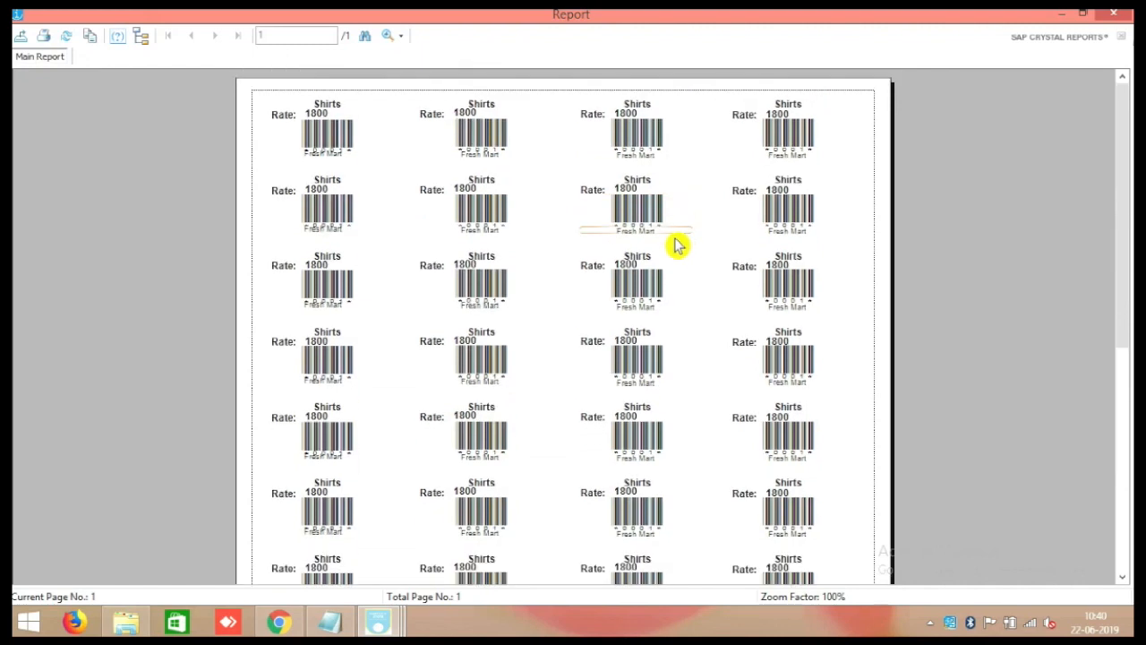
{"action": "left_click", "coordinate": [1126, 15]}
{"action": "left_click", "coordinate": [929, 60]}
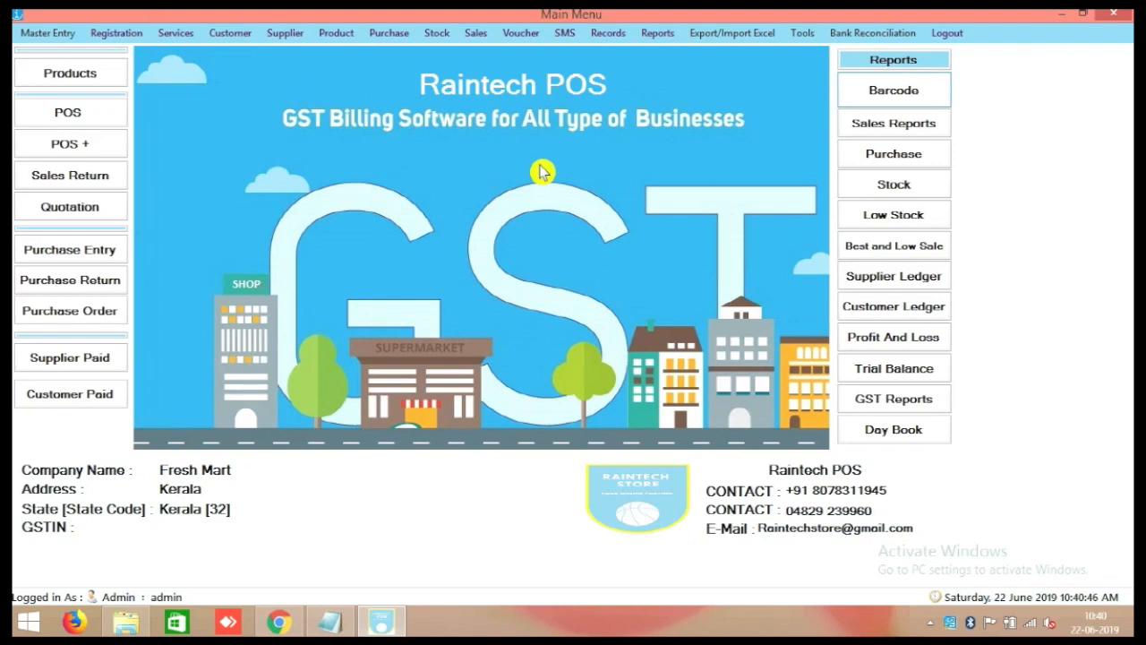
Open and close the product entry form, leaving the Fresh Mart main menu showing.
{"action": "left_click", "coordinate": [78, 75]}
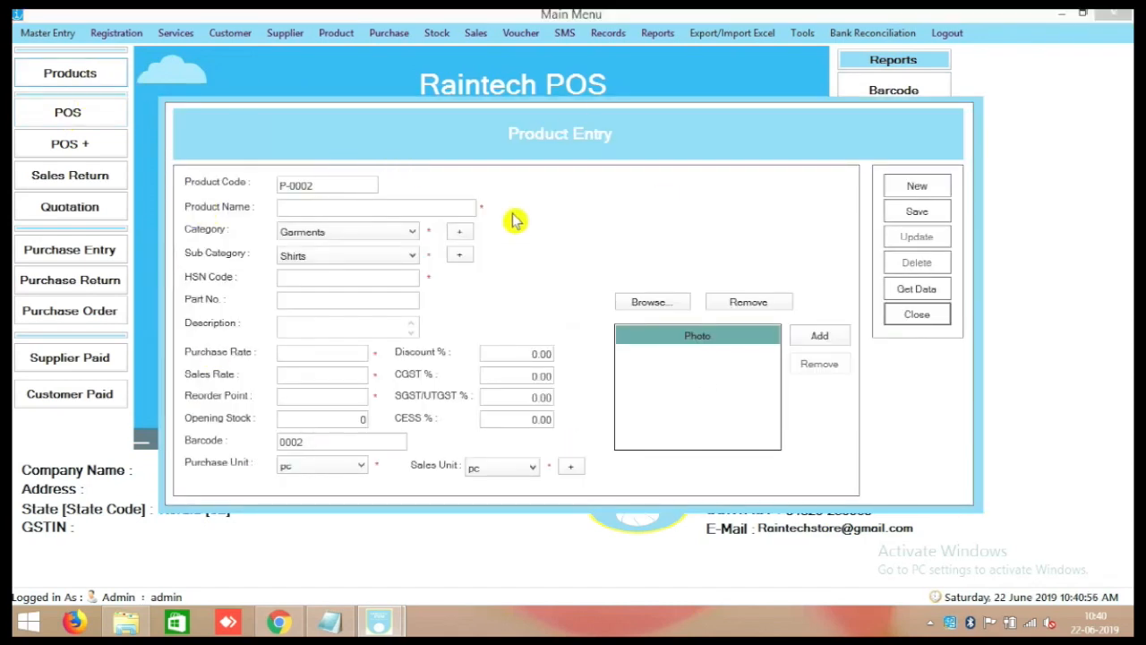
{"action": "left_click", "coordinate": [915, 314]}
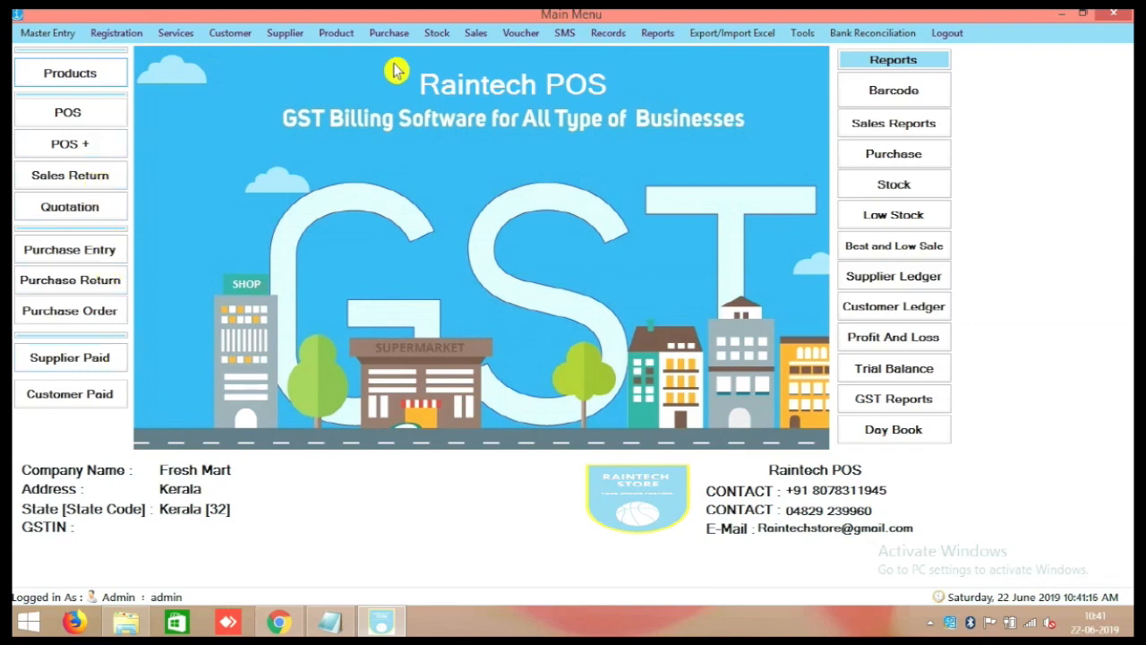
Export the product list to Excel and switch to Book1, which shows the Shirts row.
{"action": "left_click", "coordinate": [739, 34]}
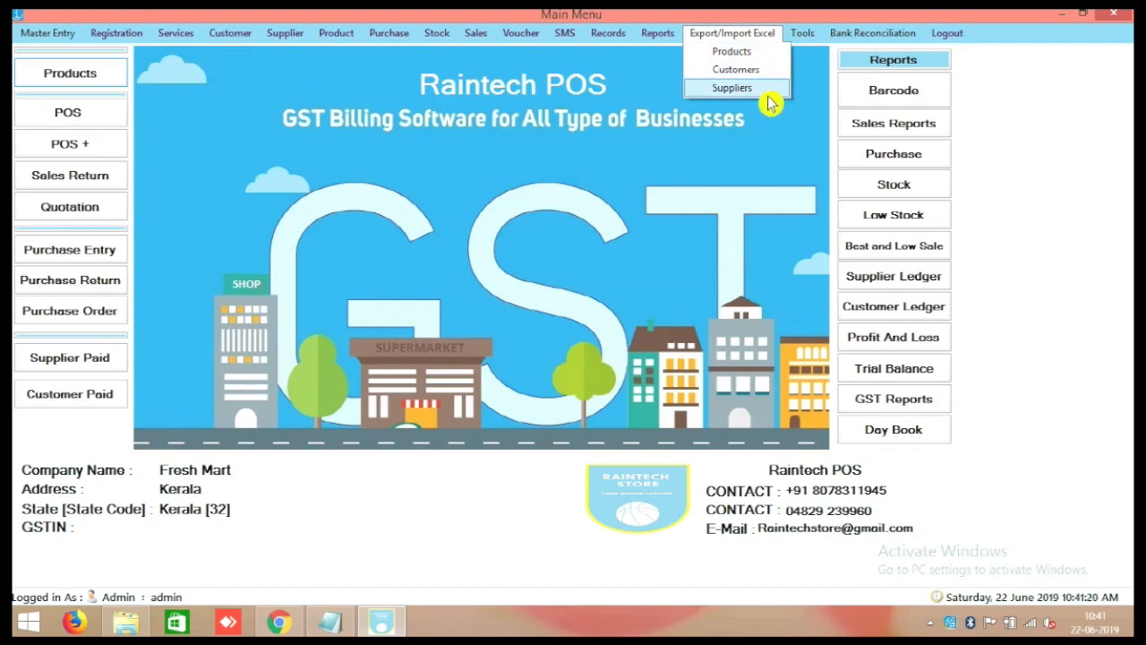
{"action": "left_click", "coordinate": [758, 51]}
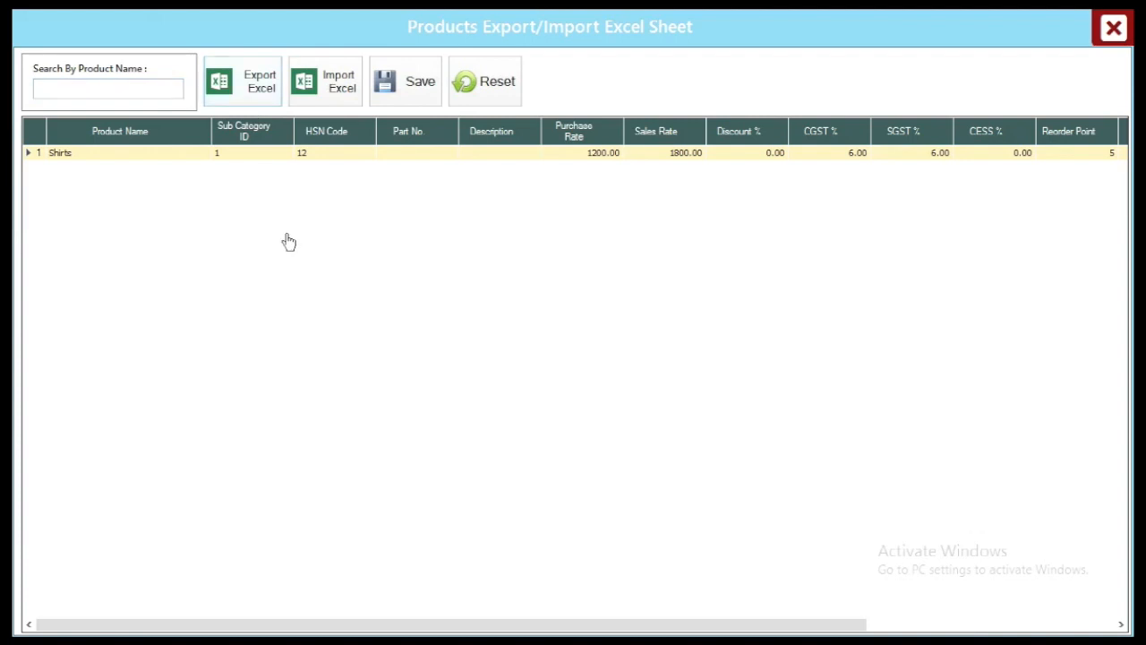
{"action": "left_click", "coordinate": [1115, 29]}
{"action": "left_click", "coordinate": [435, 622]}
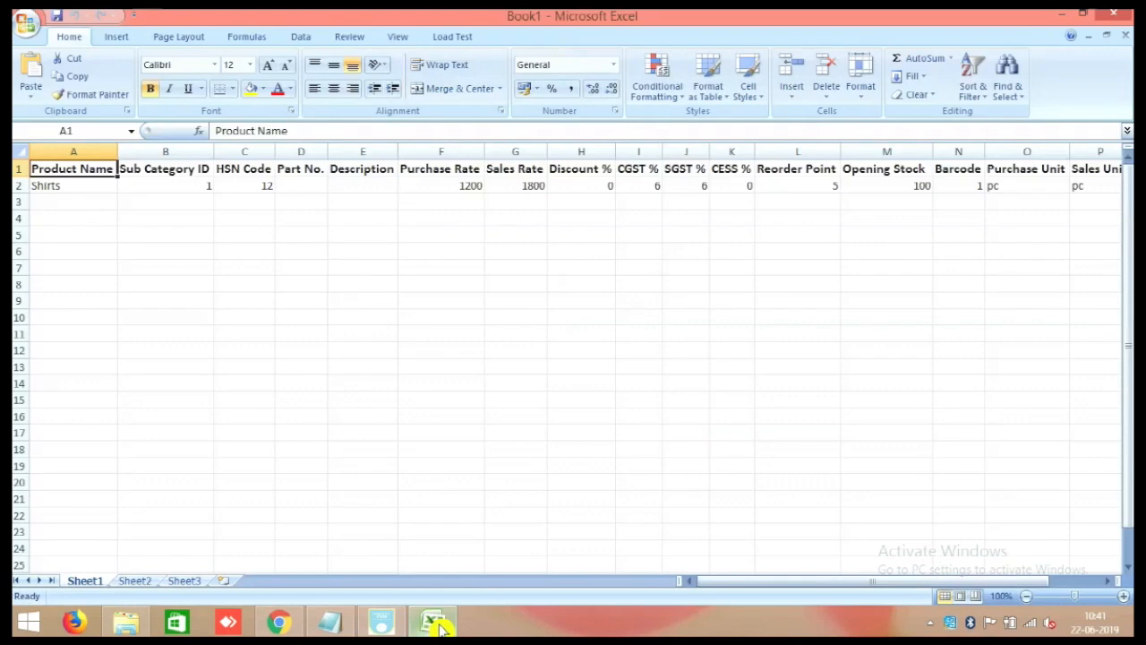
Highlight the empty rows below Shirts, then close Book1 without saving.
{"action": "left_click", "coordinate": [72, 201]}
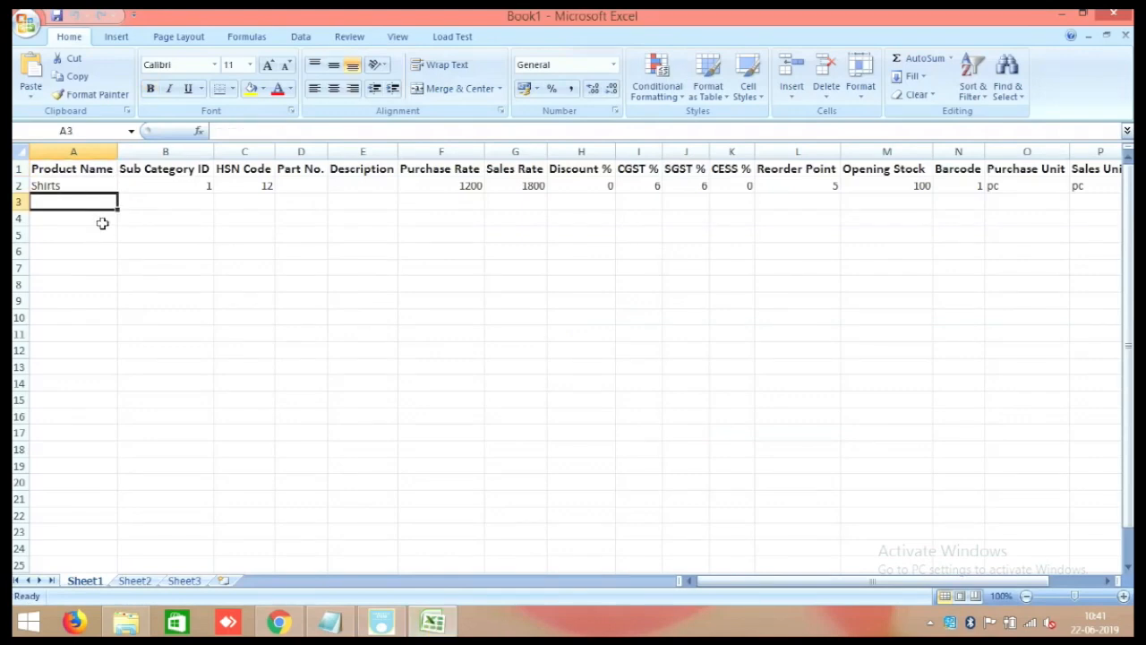
{"action": "scroll", "coordinate": [103, 226], "scroll_direction": "down", "scroll_amount": 1, "text": "ctrl"}
{"action": "left_click_drag", "start_coordinate": [76, 195], "coordinate": [901, 514]}
{"action": "left_click", "coordinate": [618, 345]}
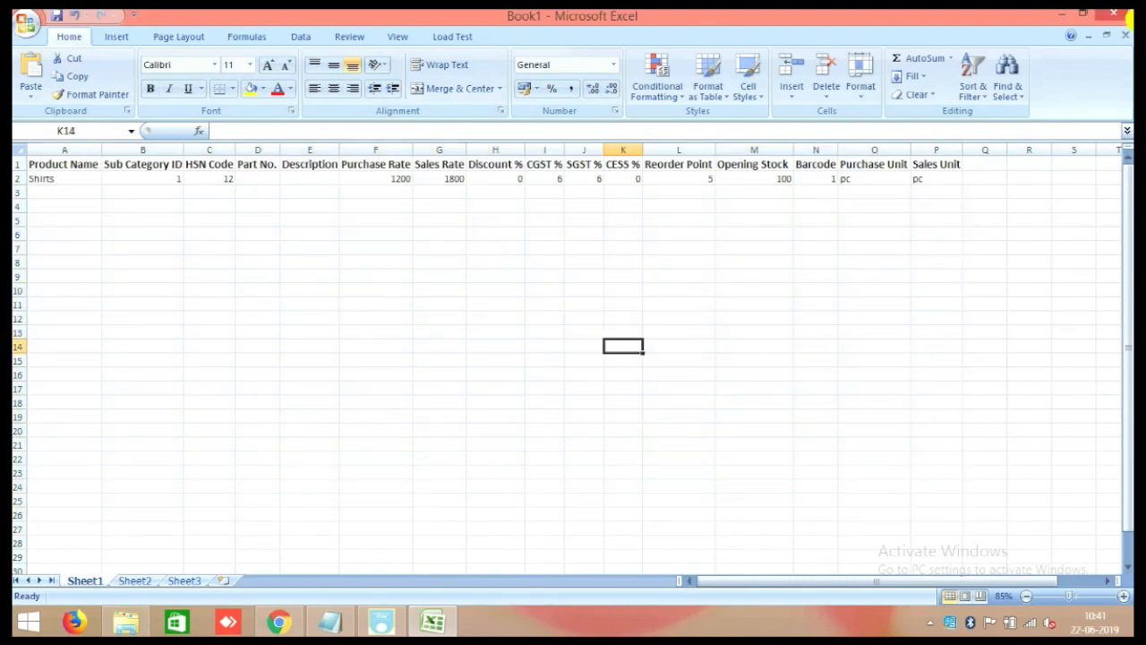
{"action": "left_click", "coordinate": [1126, 15]}
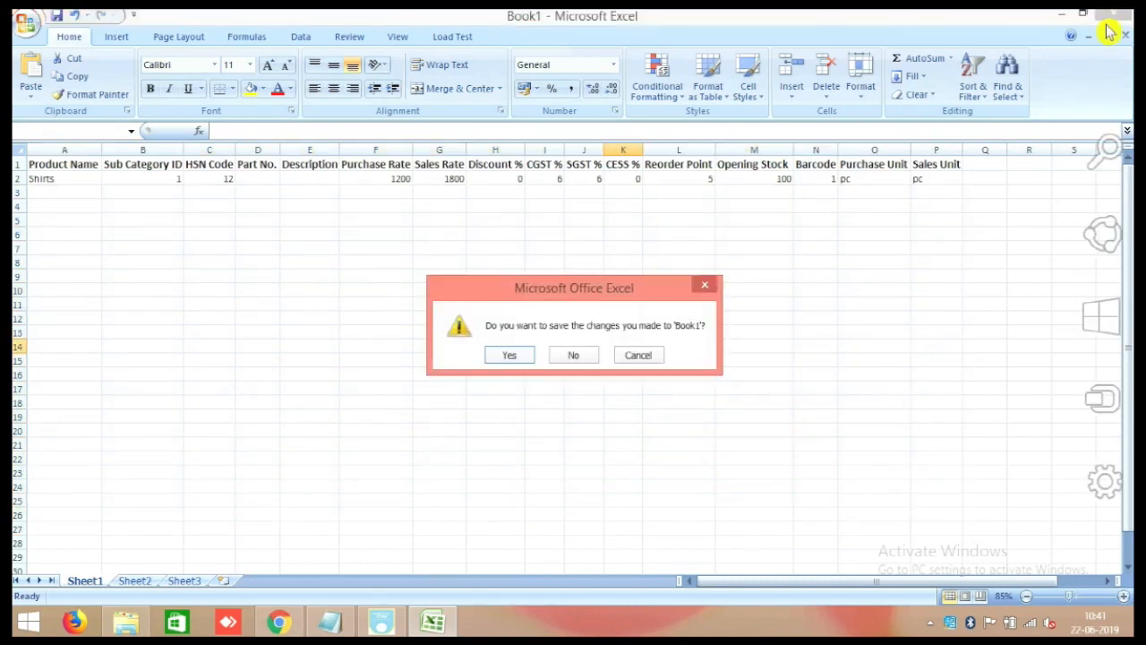
{"action": "left_click", "coordinate": [582, 362]}
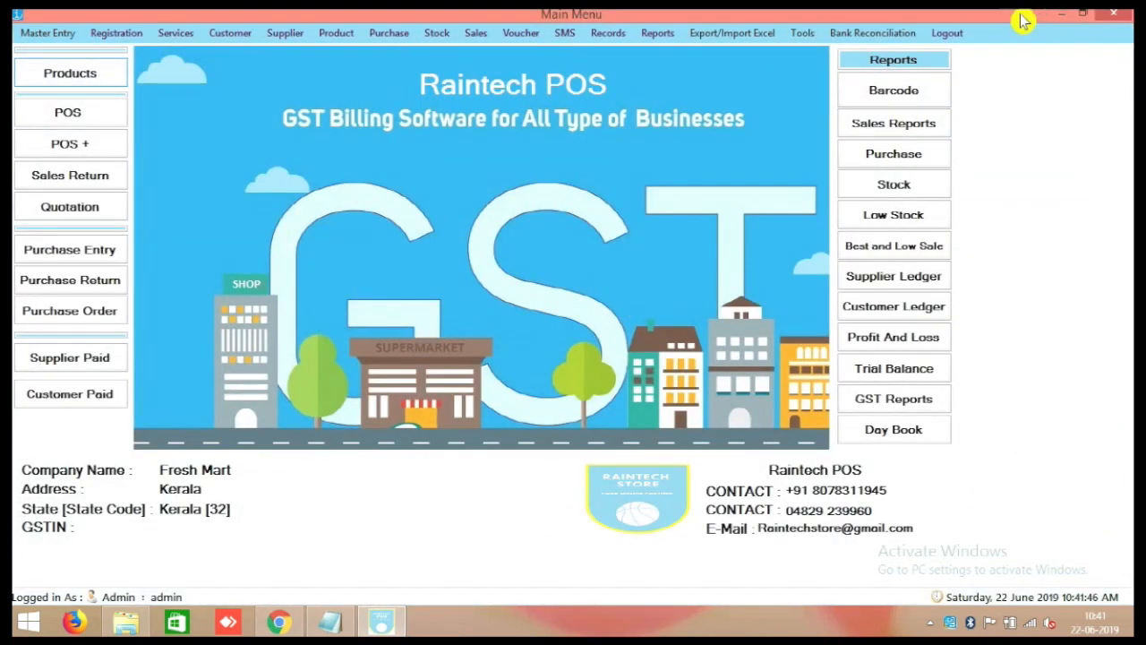
Open the Book1 (1) bag-products workbook from the desktop and select the first product rows.
{"action": "left_click", "coordinate": [1081, 14]}
{"action": "double_click", "coordinate": [179, 463]}
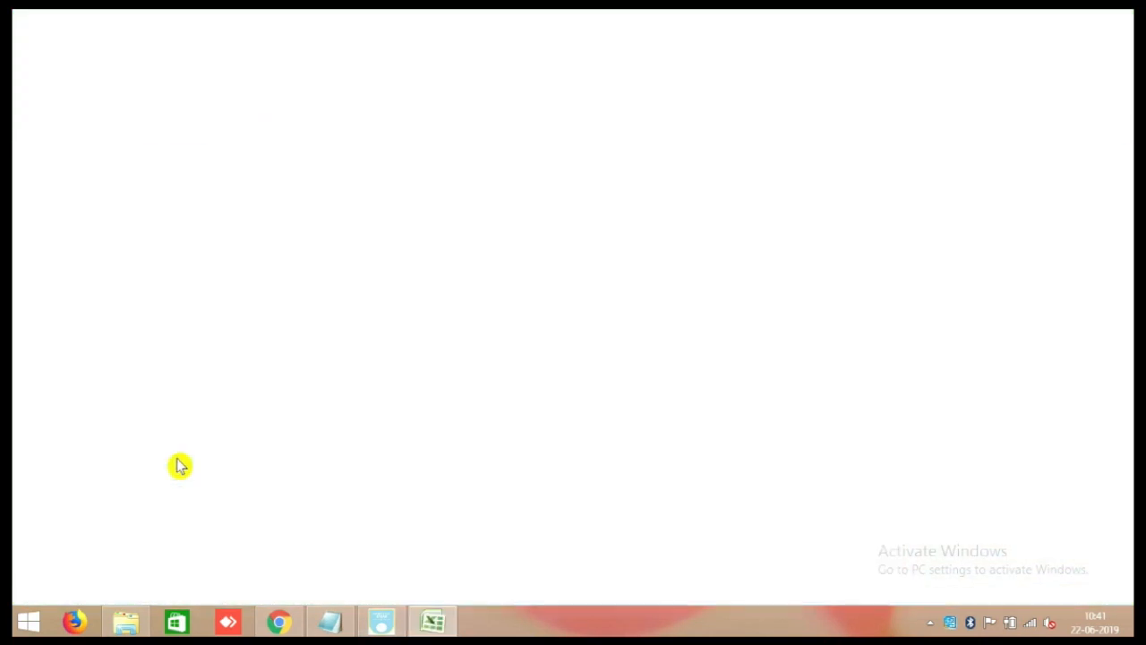
{"action": "scroll", "coordinate": [330, 468], "scroll_direction": "up", "scroll_amount": 20}
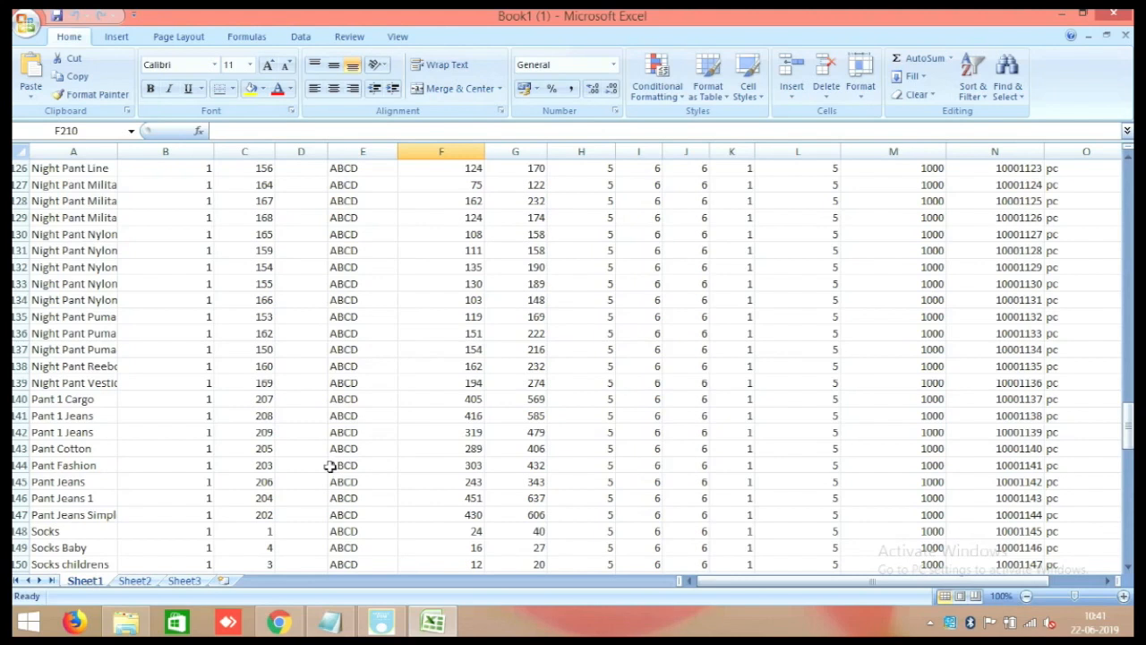
{"action": "scroll", "coordinate": [333, 445], "scroll_direction": "up", "scroll_amount": 8}
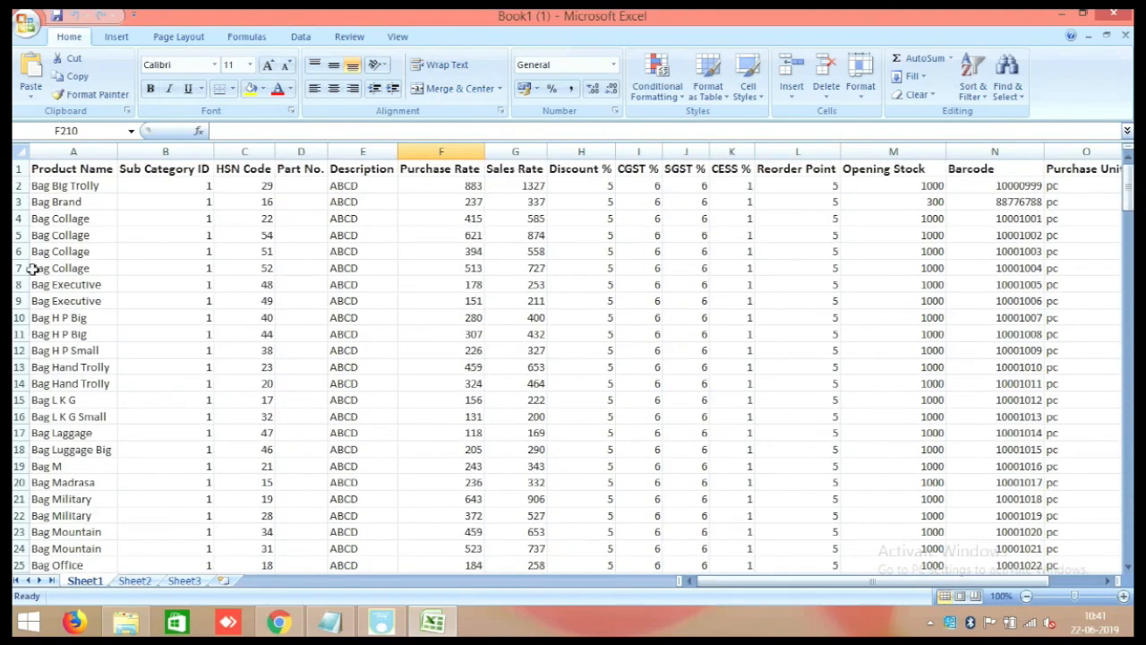
{"action": "left_click_drag", "start_coordinate": [65, 185], "coordinate": [1028, 445]}
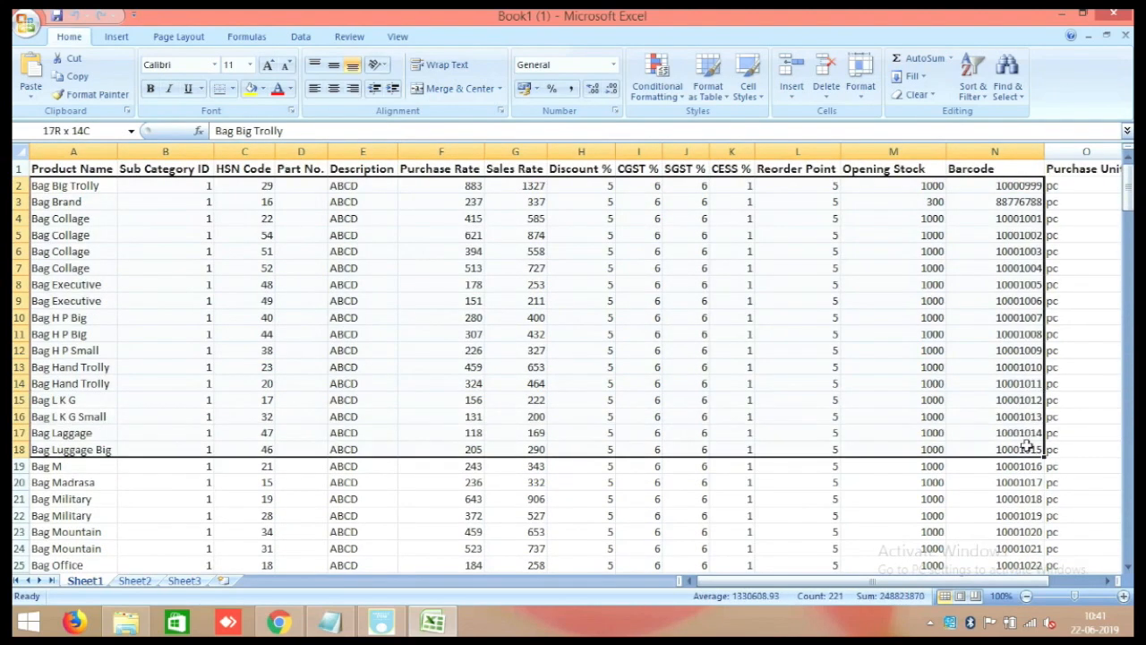
{"action": "scroll", "coordinate": [692, 402], "scroll_direction": "down", "scroll_amount": 2, "text": "ctrl"}
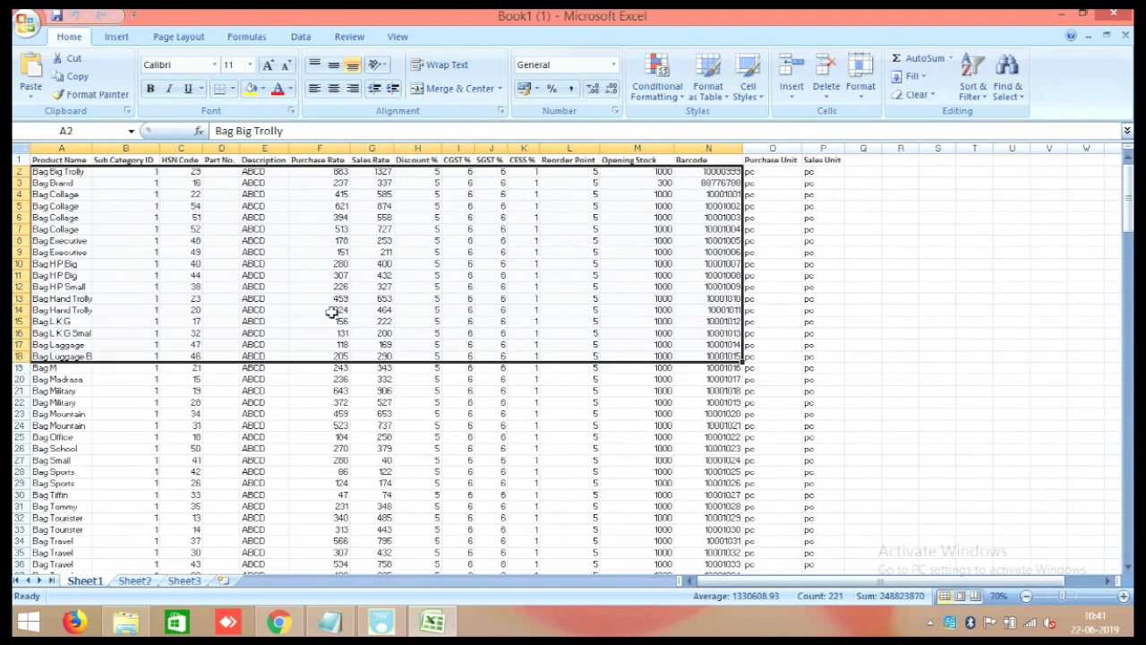
{"action": "left_click", "coordinate": [249, 393]}
Select a larger block of product rows, scroll through them, then close Excel.
{"action": "left_click_drag", "start_coordinate": [41, 174], "coordinate": [814, 537]}
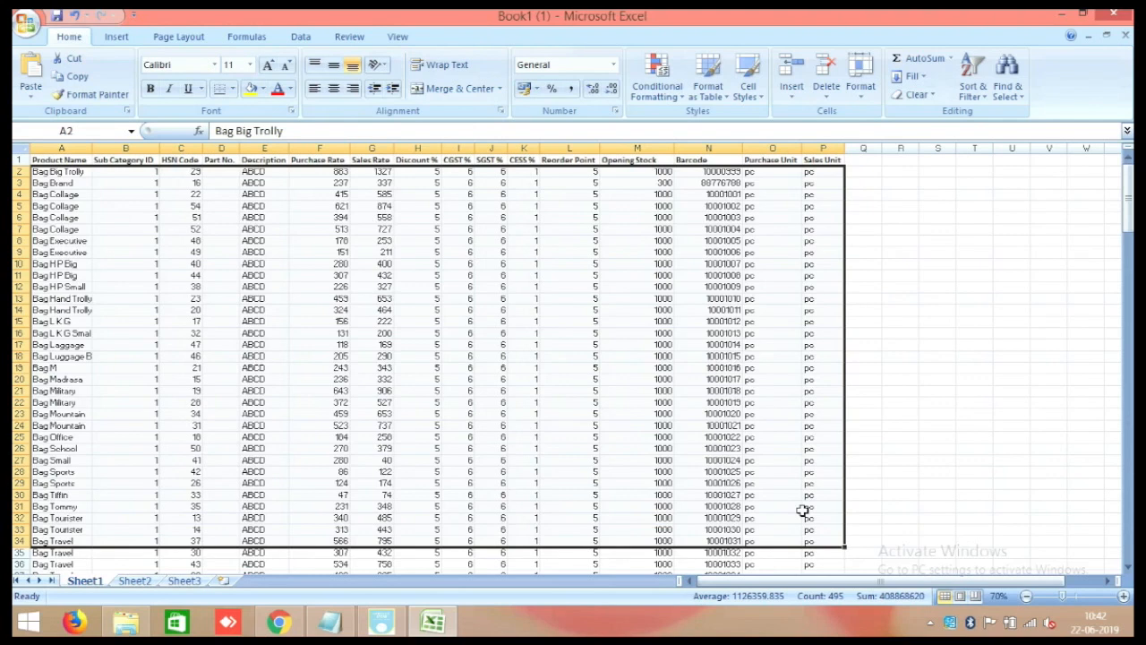
{"action": "scroll", "coordinate": [813, 442], "scroll_direction": "down", "scroll_amount": 20}
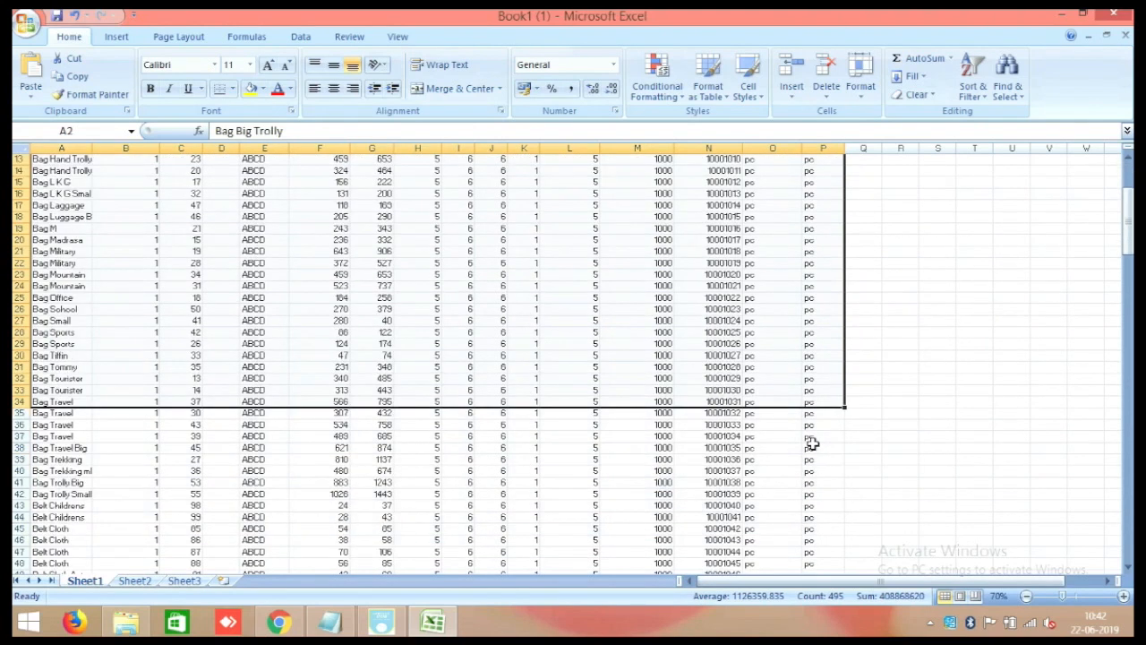
{"action": "scroll", "coordinate": [801, 460], "scroll_direction": "down", "scroll_amount": 20}
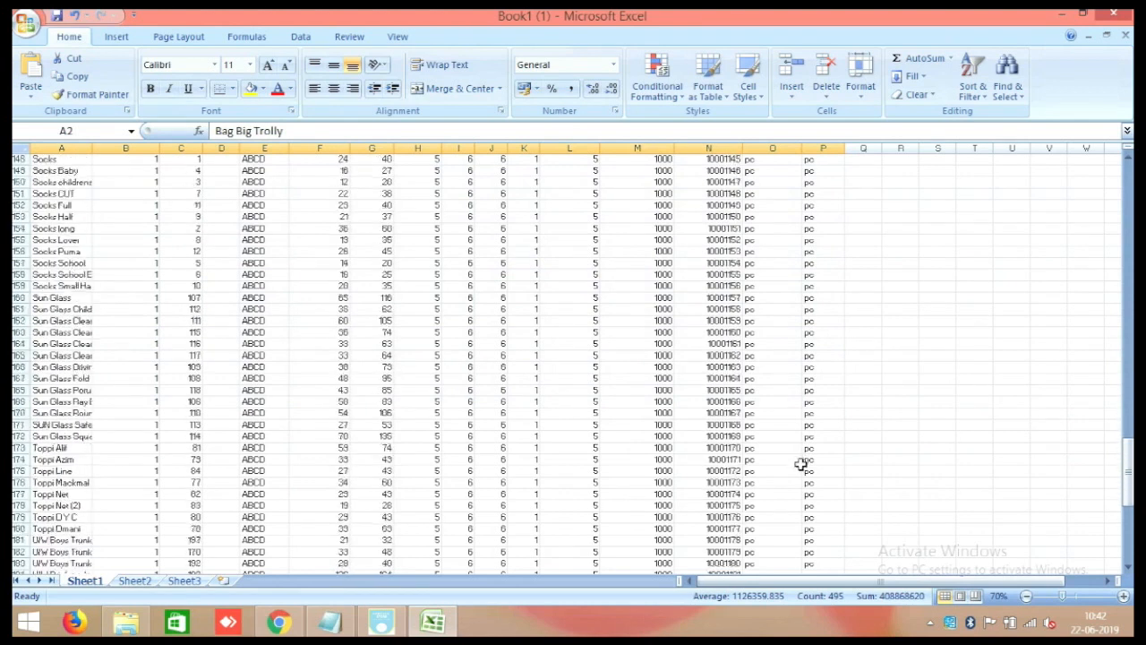
{"action": "scroll", "coordinate": [806, 458], "scroll_direction": "up", "scroll_amount": 13}
{"action": "scroll", "coordinate": [806, 456], "scroll_direction": "up", "scroll_amount": 8}
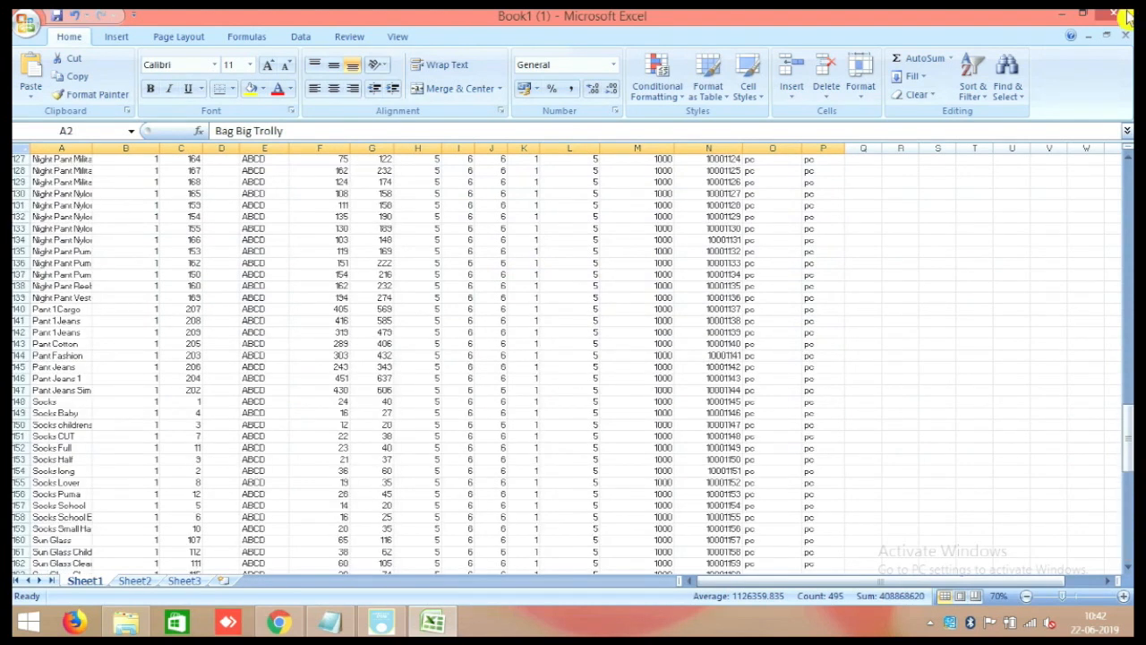
{"action": "left_click", "coordinate": [1113, 13]}
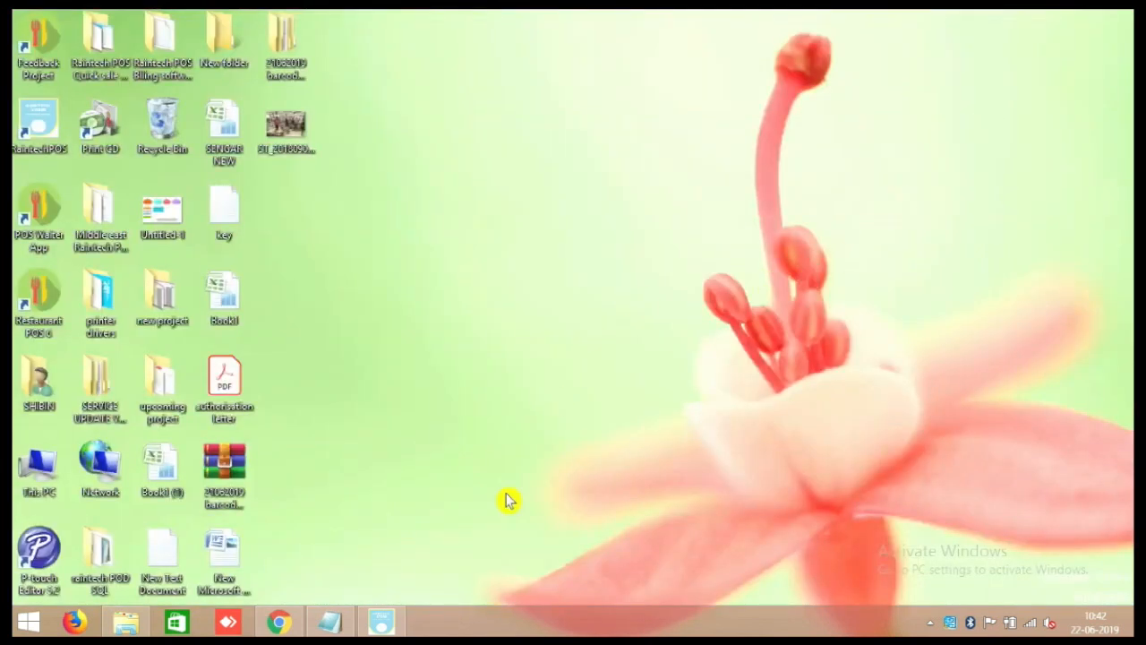
{"action": "left_click", "coordinate": [381, 622]}
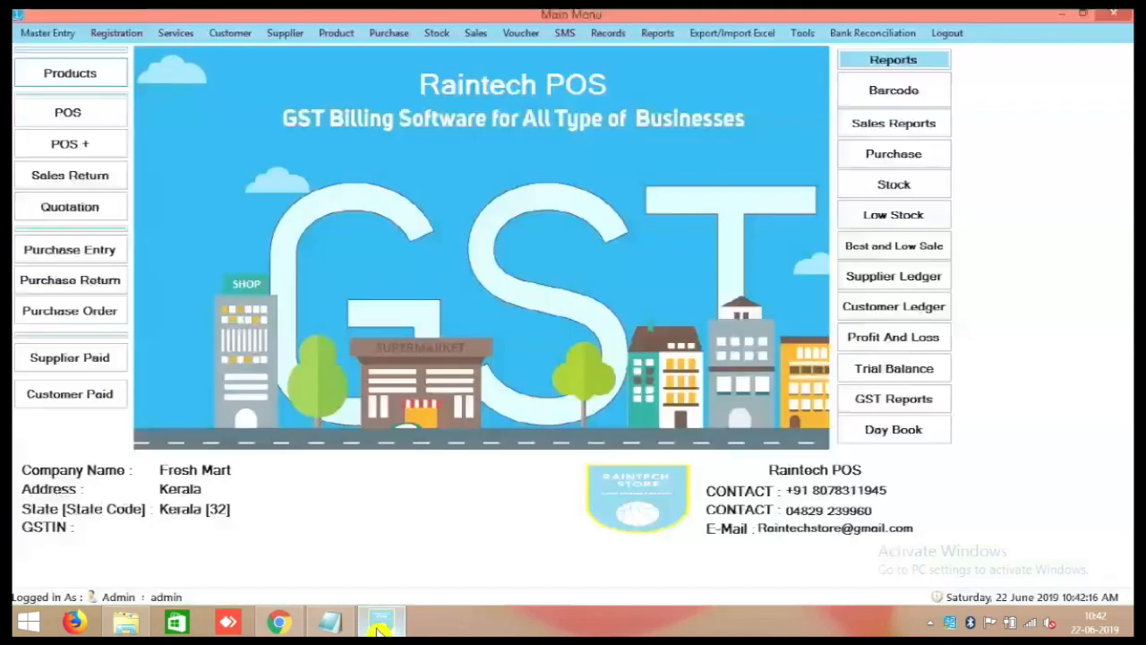
Import the bag products from Book1 (1) under Export/Import Excel > Products and save them.
{"action": "left_click", "coordinate": [742, 36]}
{"action": "left_click", "coordinate": [749, 52]}
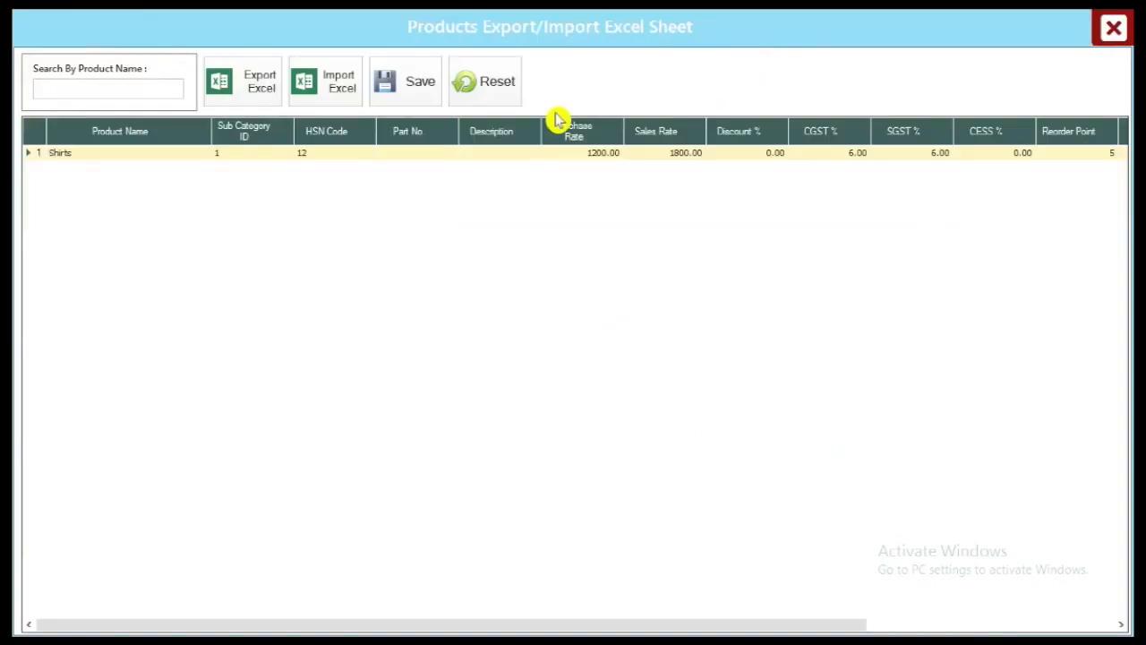
{"action": "left_click", "coordinate": [341, 97]}
{"action": "left_click", "coordinate": [548, 278]}
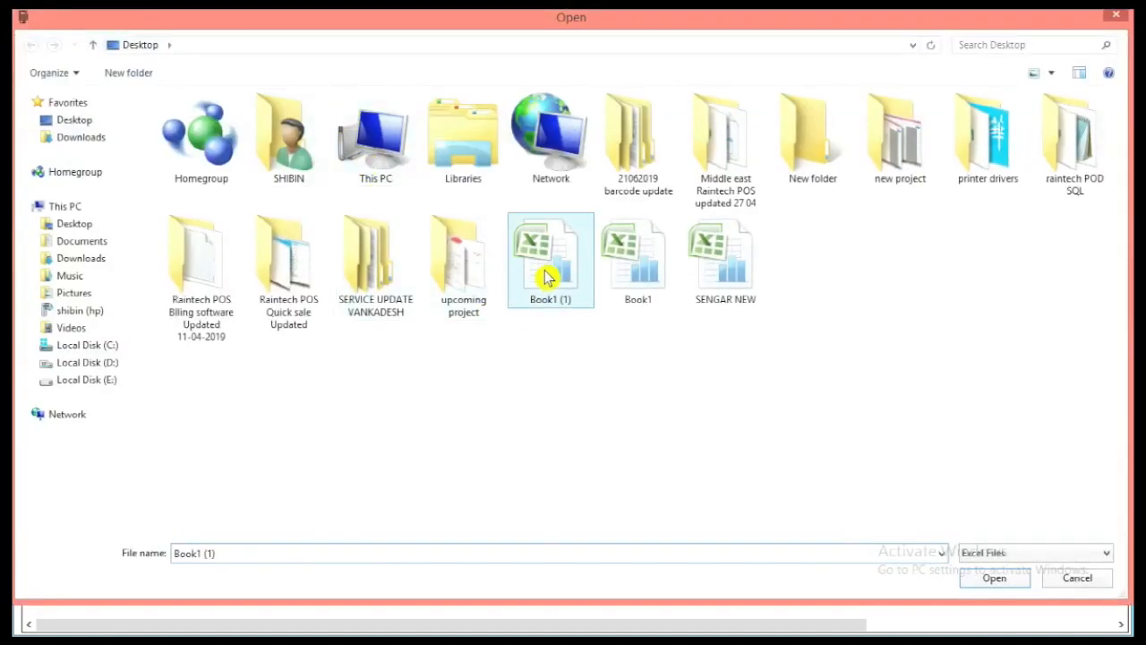
{"action": "left_click", "coordinate": [994, 581]}
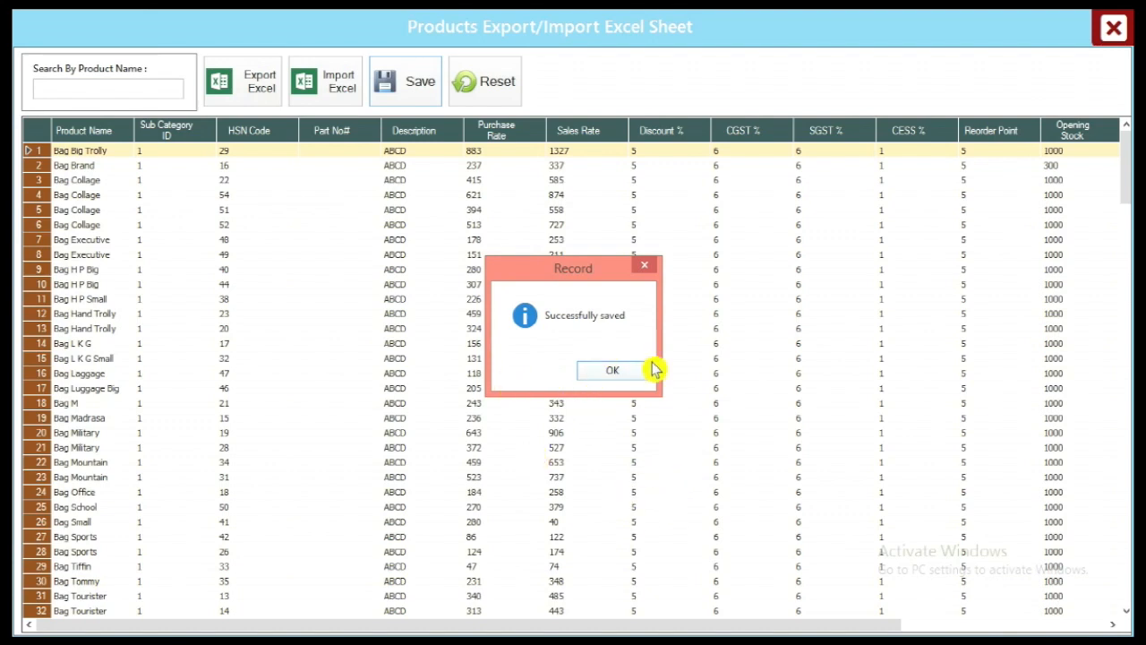
{"action": "left_click", "coordinate": [607, 371]}
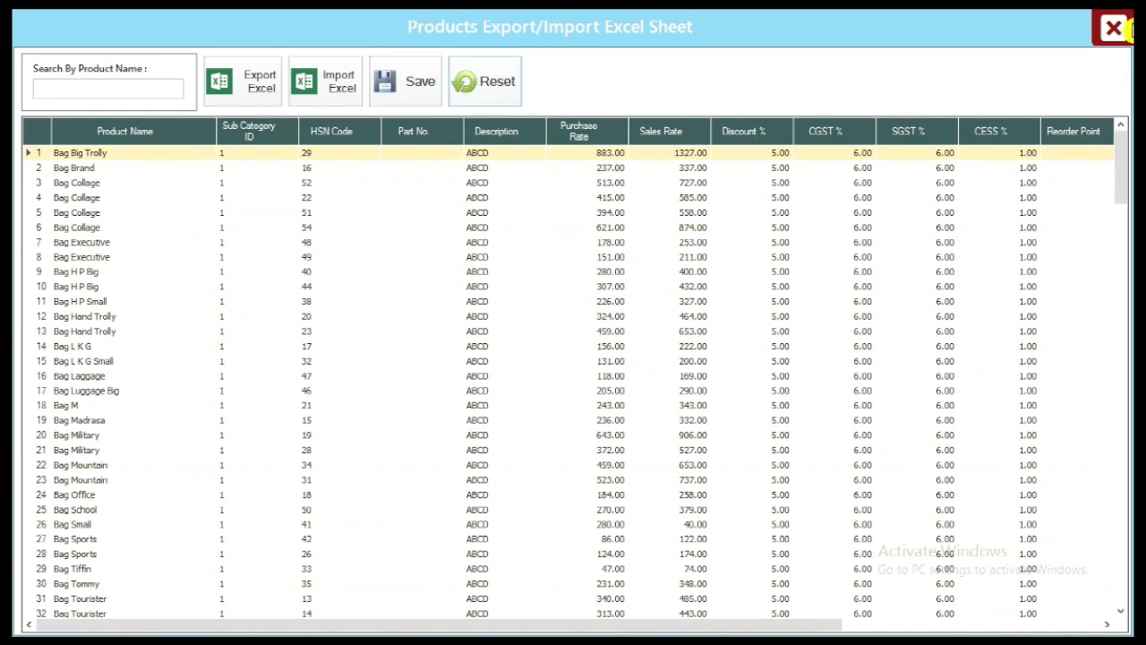
{"action": "left_click", "coordinate": [1113, 29]}
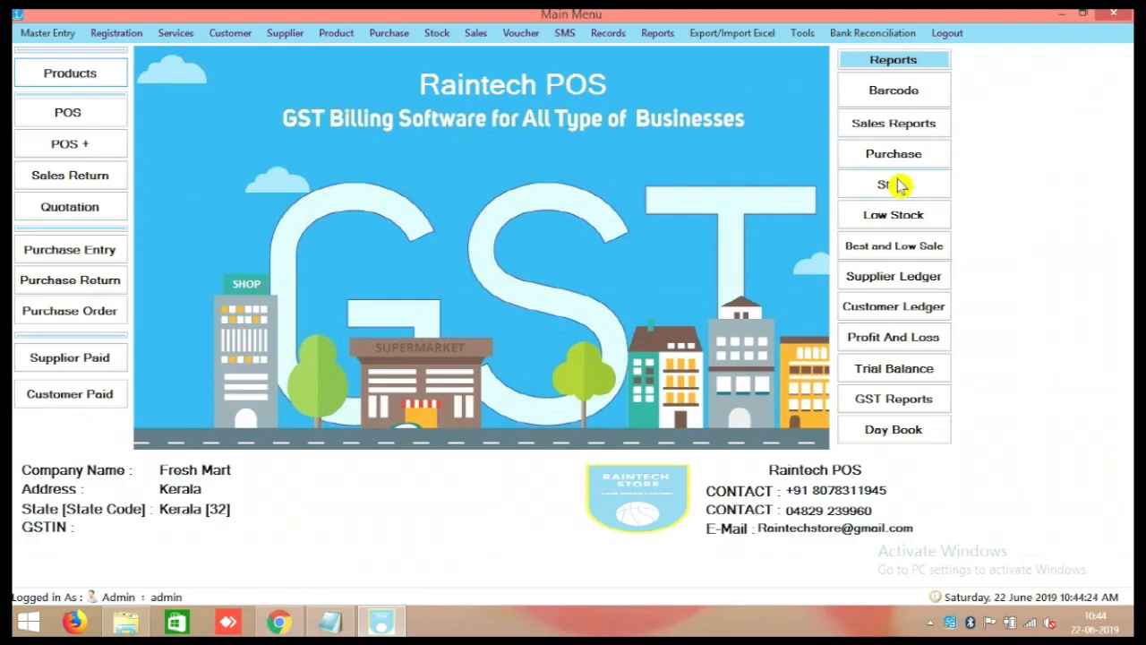
Tick only U/W Trunk Pocket Rupa for barcode printing and preview its label.
{"action": "left_click", "coordinate": [894, 93]}
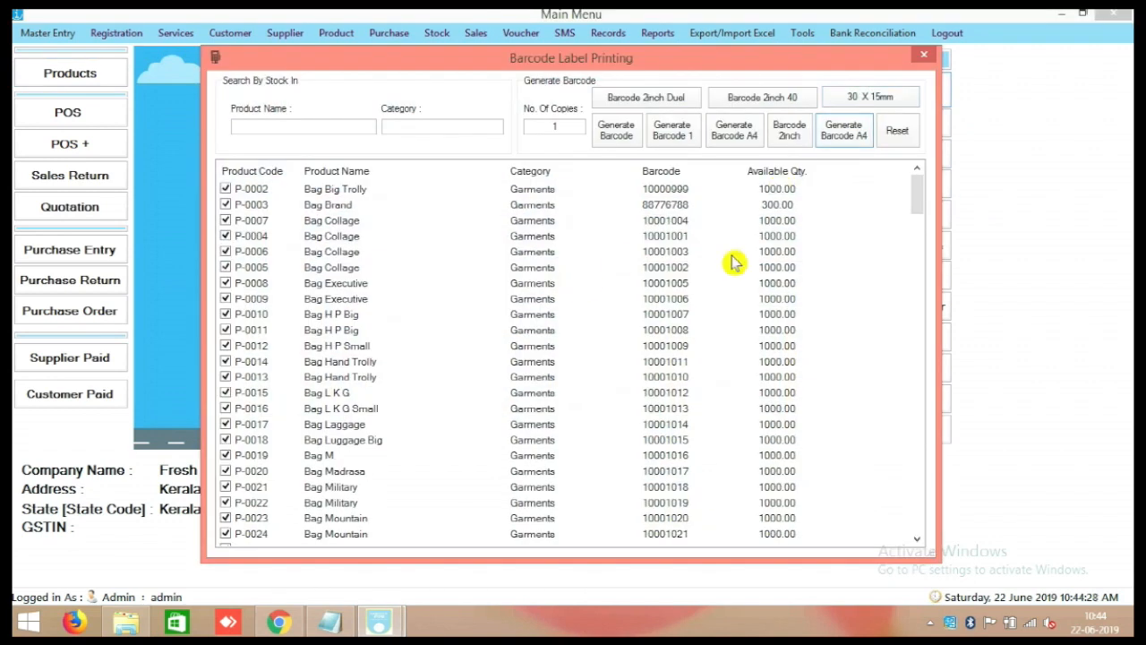
{"action": "left_click_drag", "start_coordinate": [925, 218], "coordinate": [939, 199]}
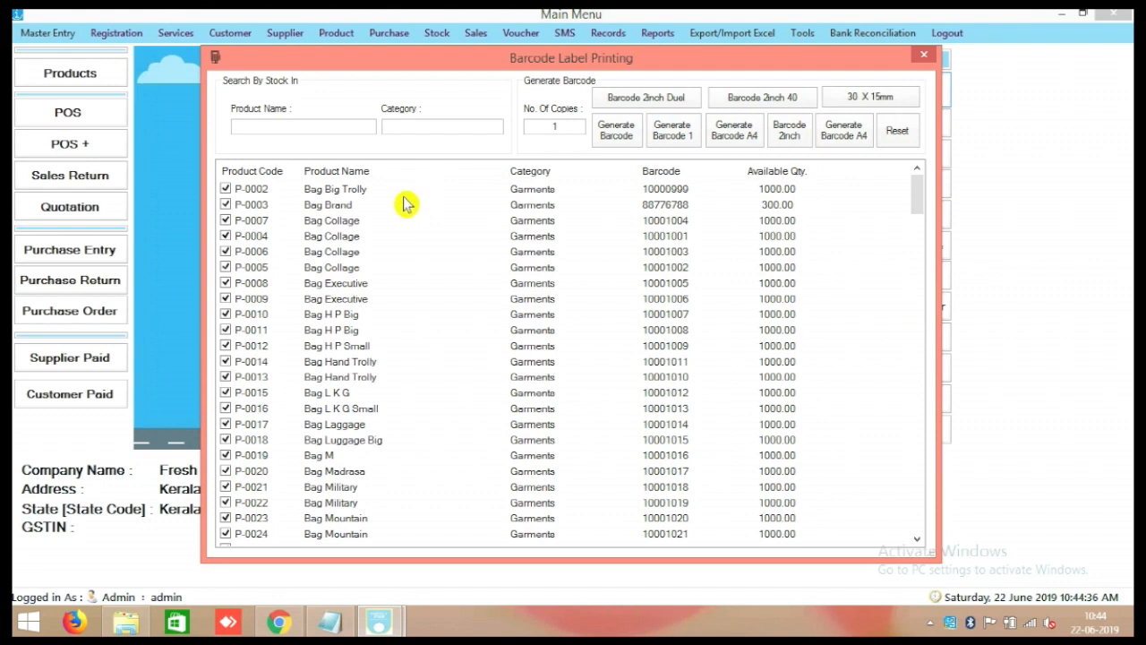
{"action": "left_click_drag", "start_coordinate": [289, 197], "coordinate": [152, 573]}
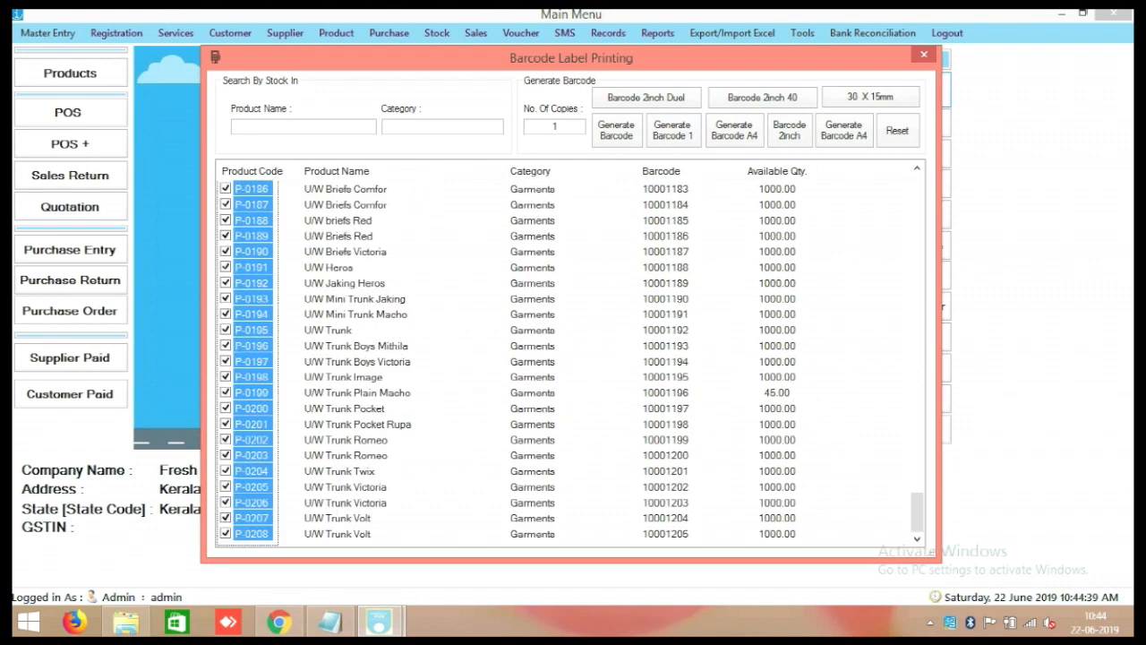
{"action": "left_click", "coordinate": [228, 432]}
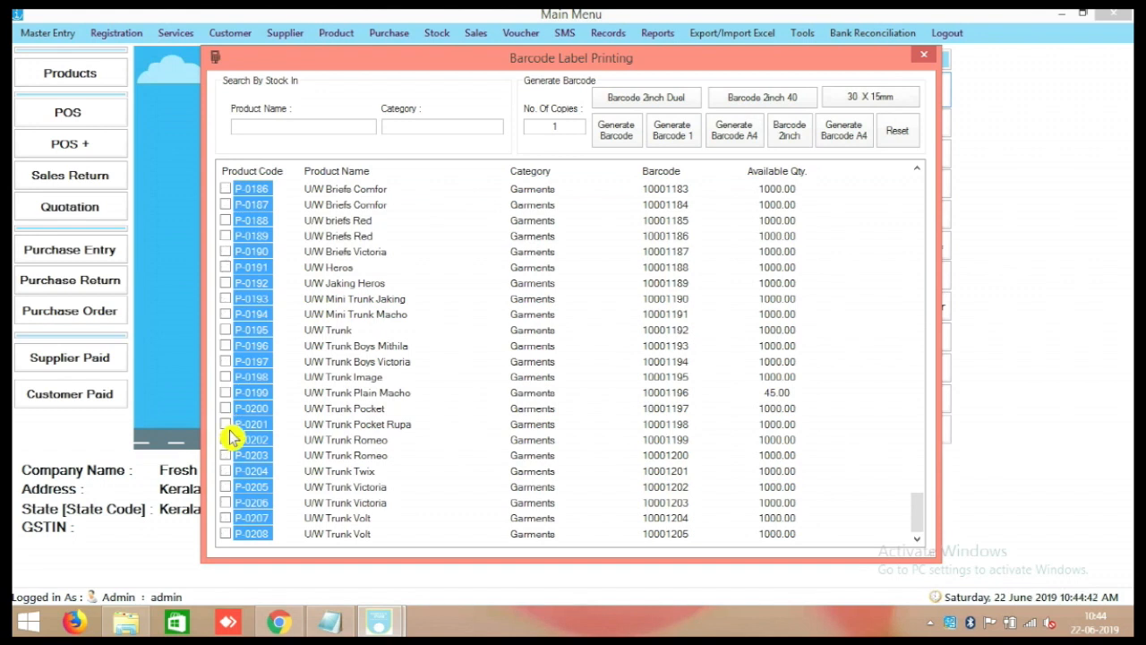
{"action": "left_click", "coordinate": [460, 423]}
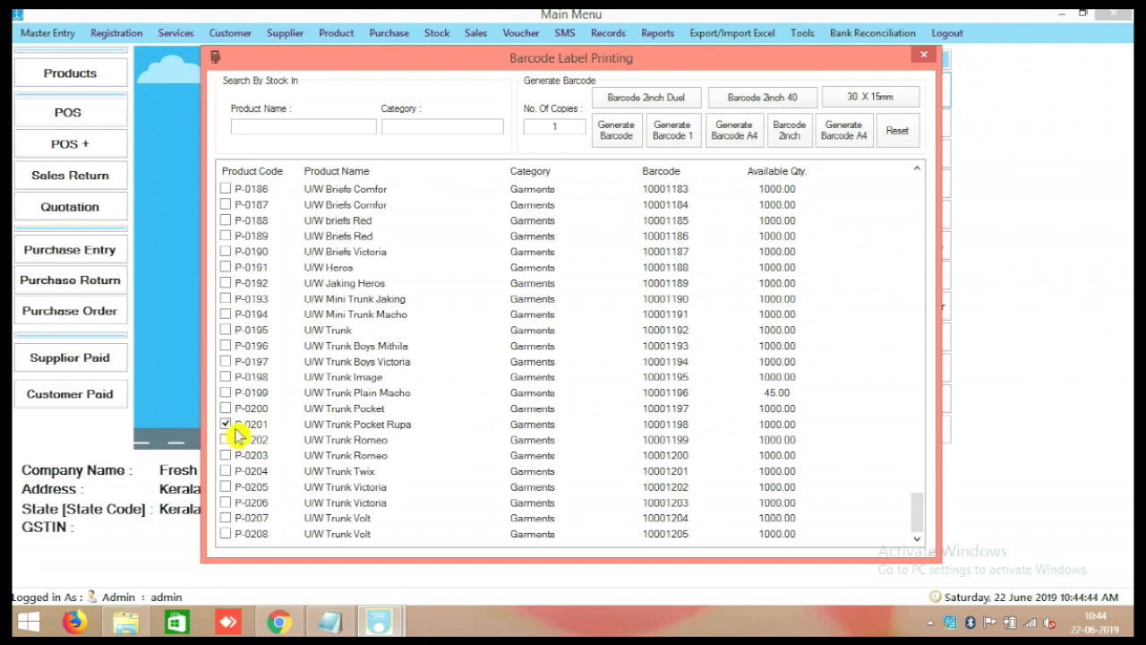
{"action": "left_click", "coordinate": [672, 142]}
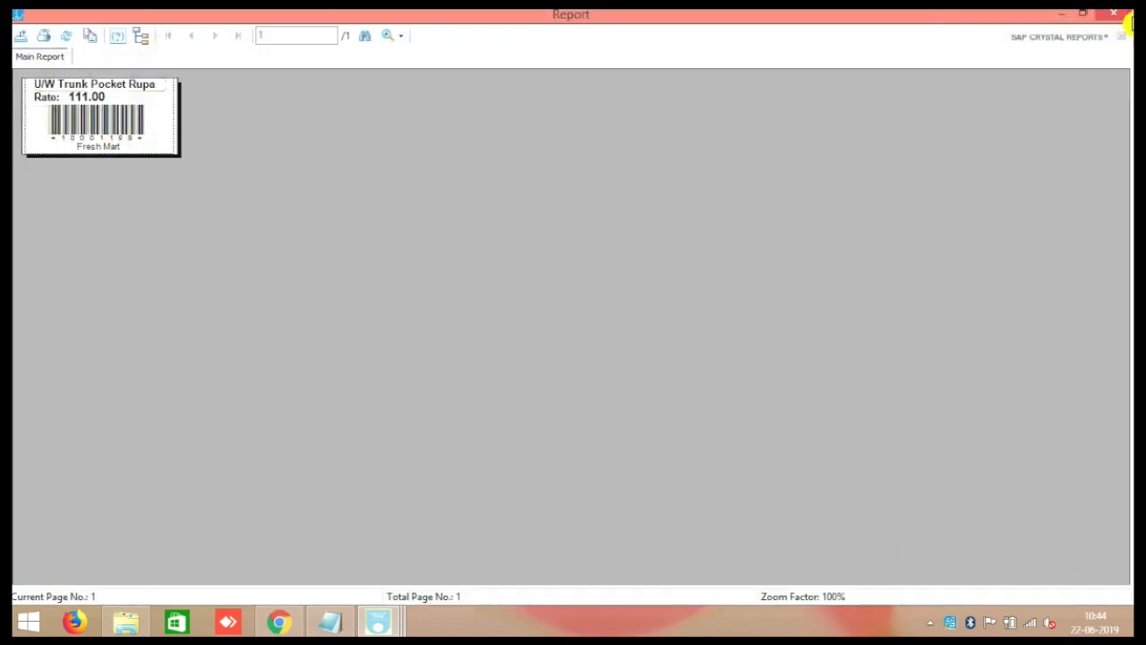
{"action": "left_click", "coordinate": [1127, 14]}
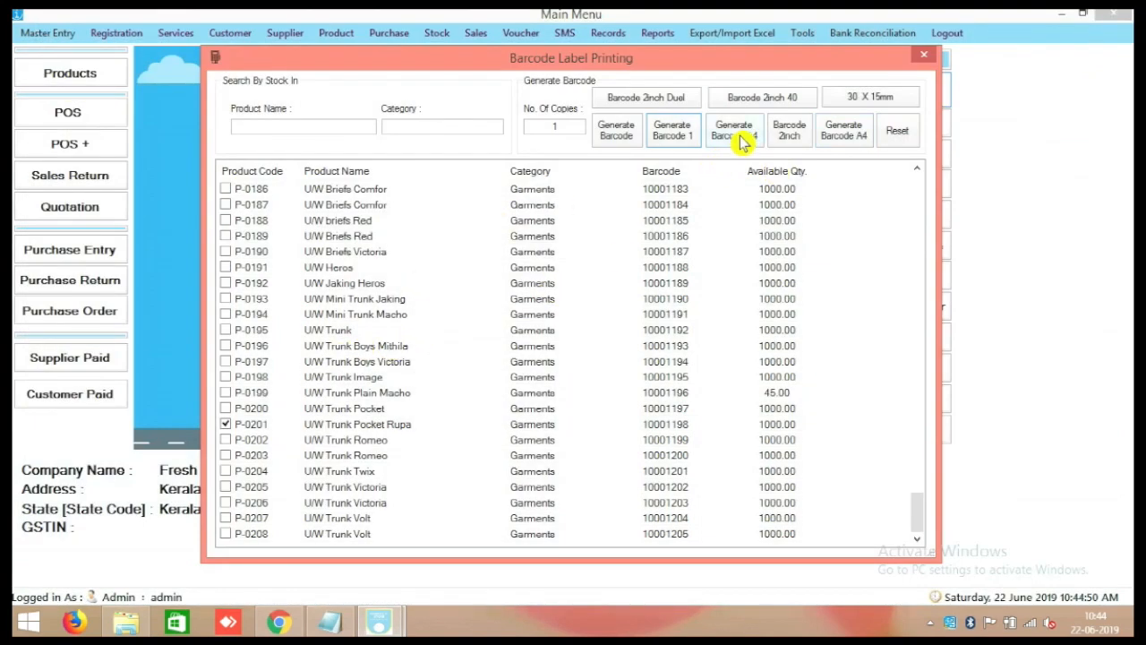
Generate an A4 sheet of 12 U/W Trunk Pocket Rupa labels at rate 111.
{"action": "left_click", "coordinate": [556, 126]}
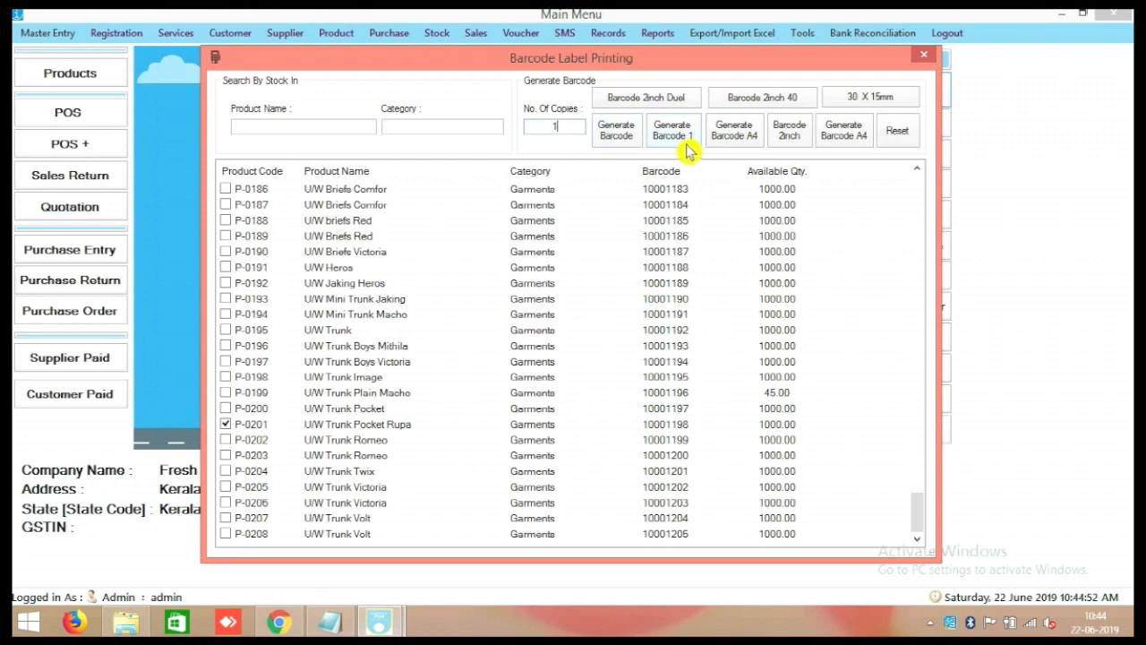
{"action": "type", "text": "2"}
{"action": "left_click", "coordinate": [735, 134]}
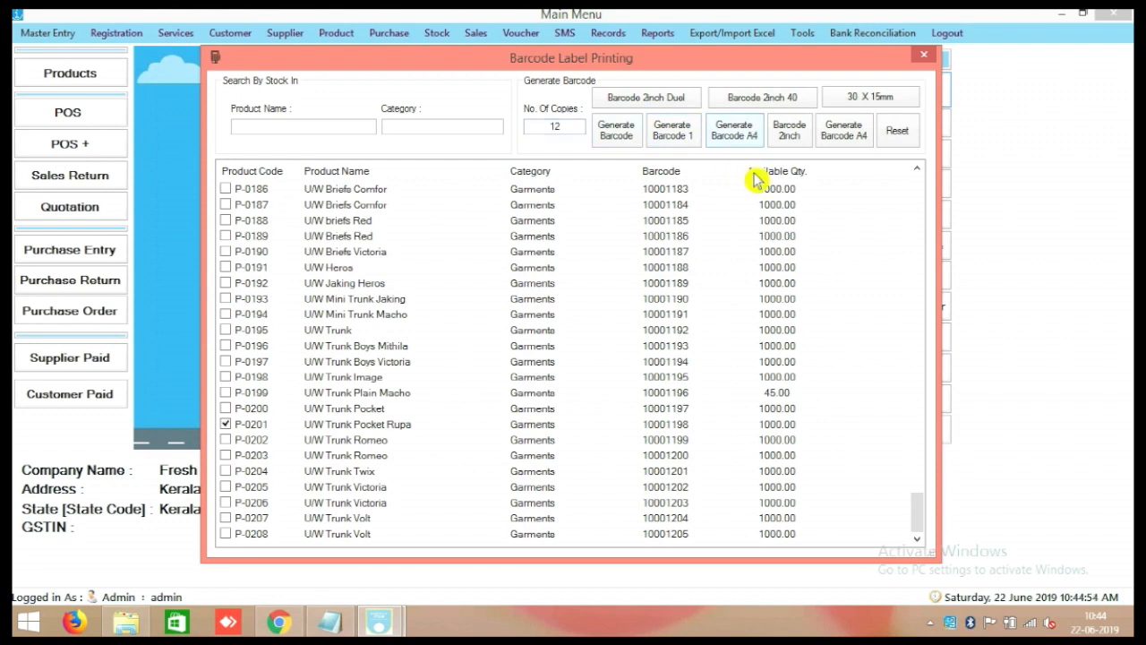
{"action": "scroll", "coordinate": [757, 215], "scroll_direction": "down", "scroll_amount": 3}
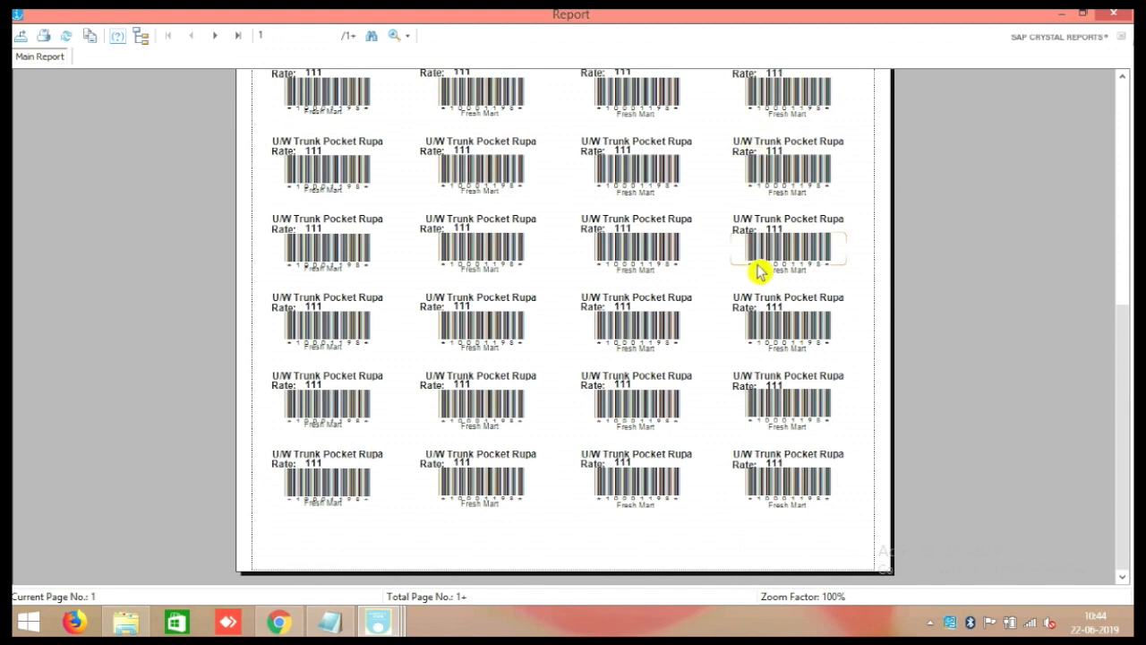
{"action": "scroll", "coordinate": [757, 271], "scroll_direction": "up", "scroll_amount": 3}
{"action": "left_click", "coordinate": [1113, 13]}
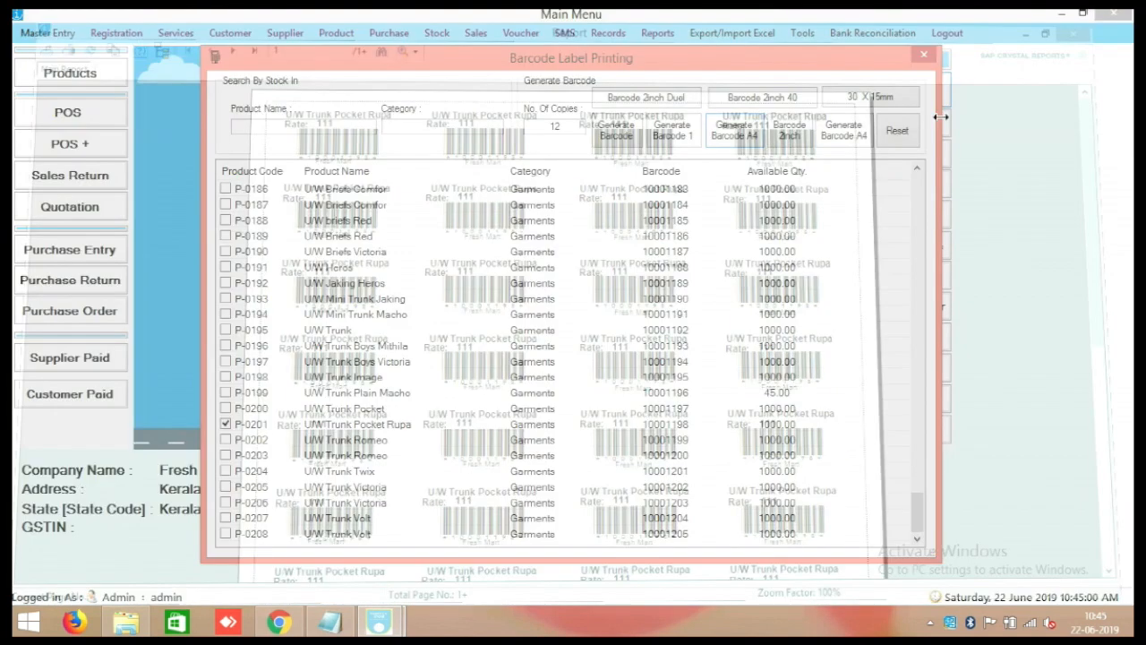
Regenerate the A4 label sheet, close the previews, and preview the 2-inch labels.
{"action": "left_click", "coordinate": [844, 141]}
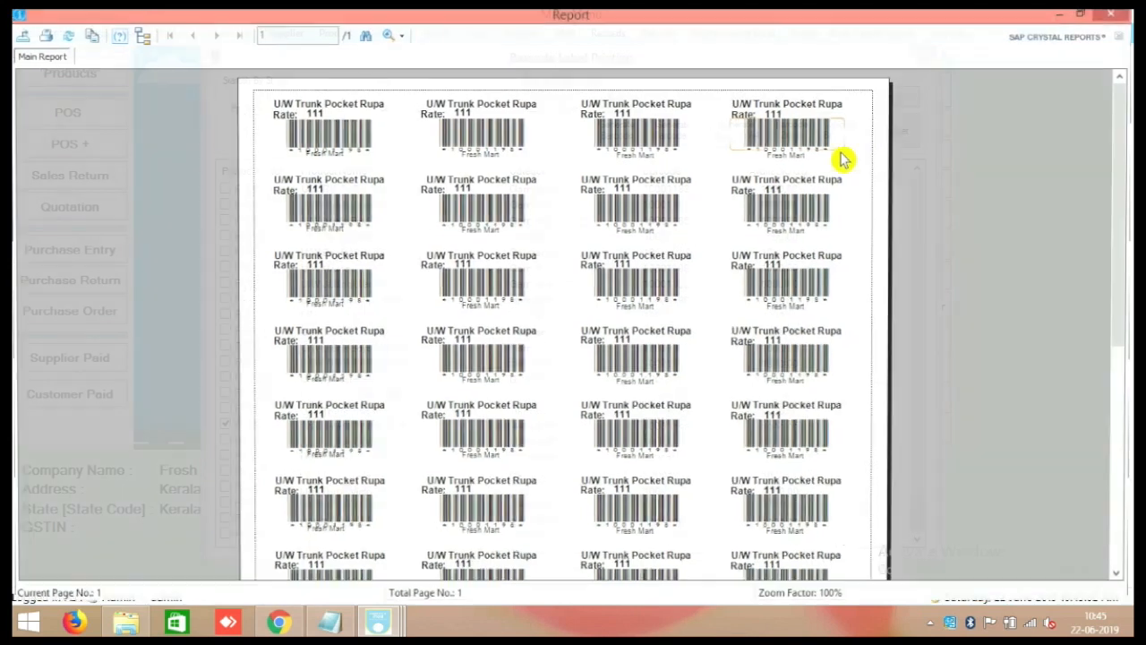
{"action": "scroll", "coordinate": [793, 280], "scroll_direction": "down", "scroll_amount": 2}
{"action": "scroll", "coordinate": [795, 278], "scroll_direction": "up", "scroll_amount": 2}
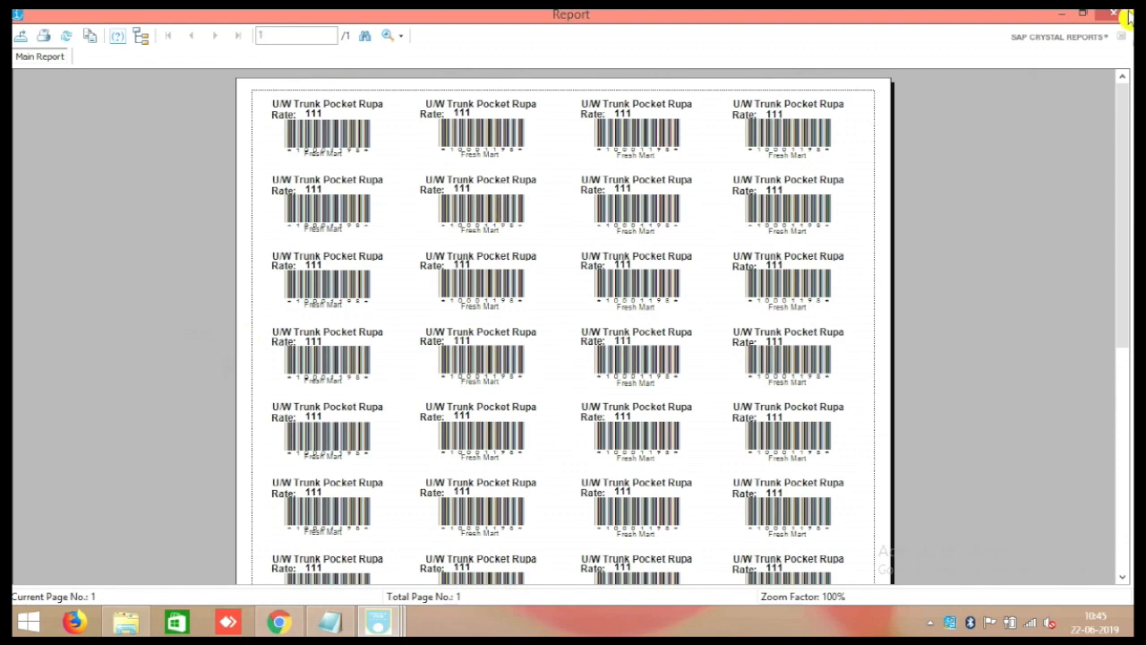
{"action": "mouse_move", "coordinate": [1144, 2]}
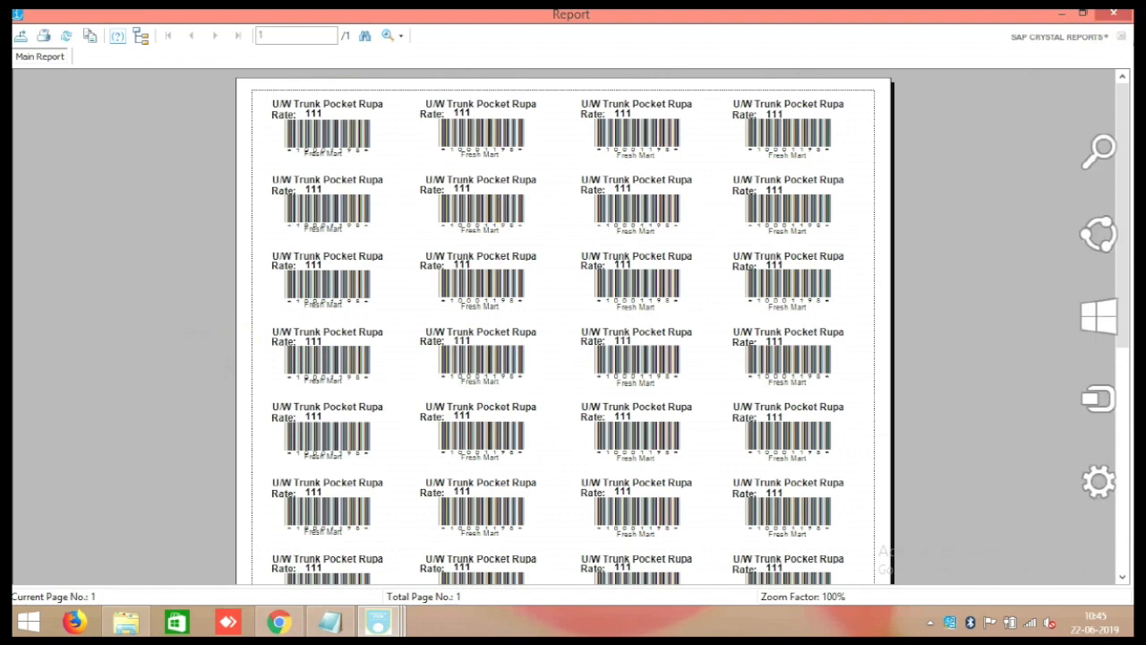
{"action": "left_click", "coordinate": [1113, 12]}
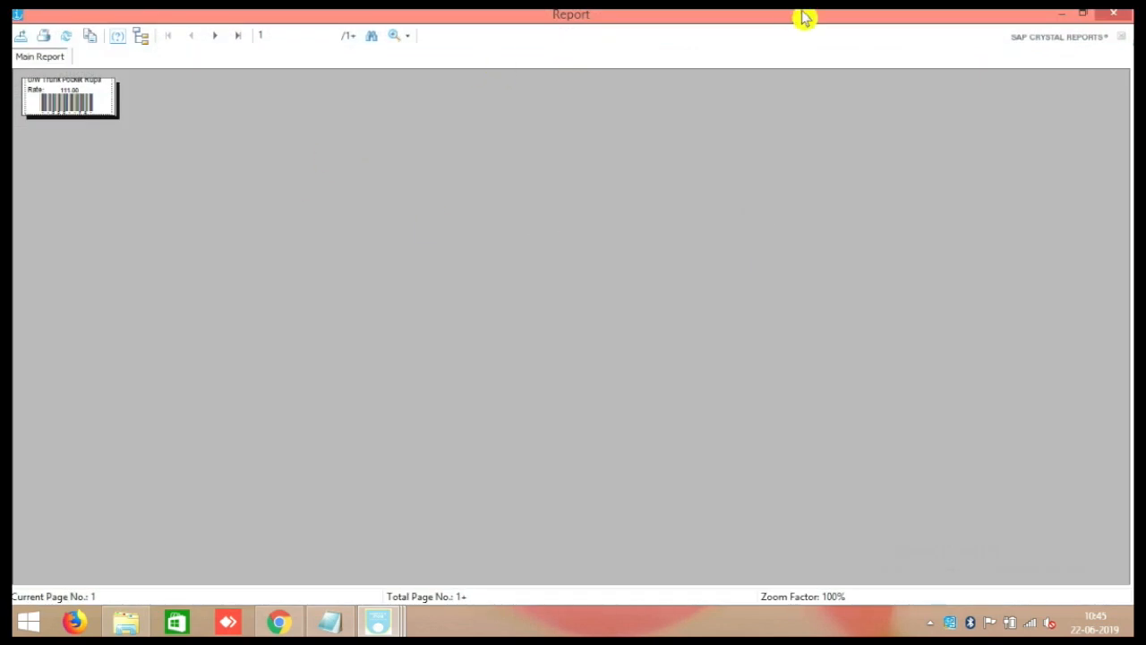
{"action": "left_click", "coordinate": [1110, 16]}
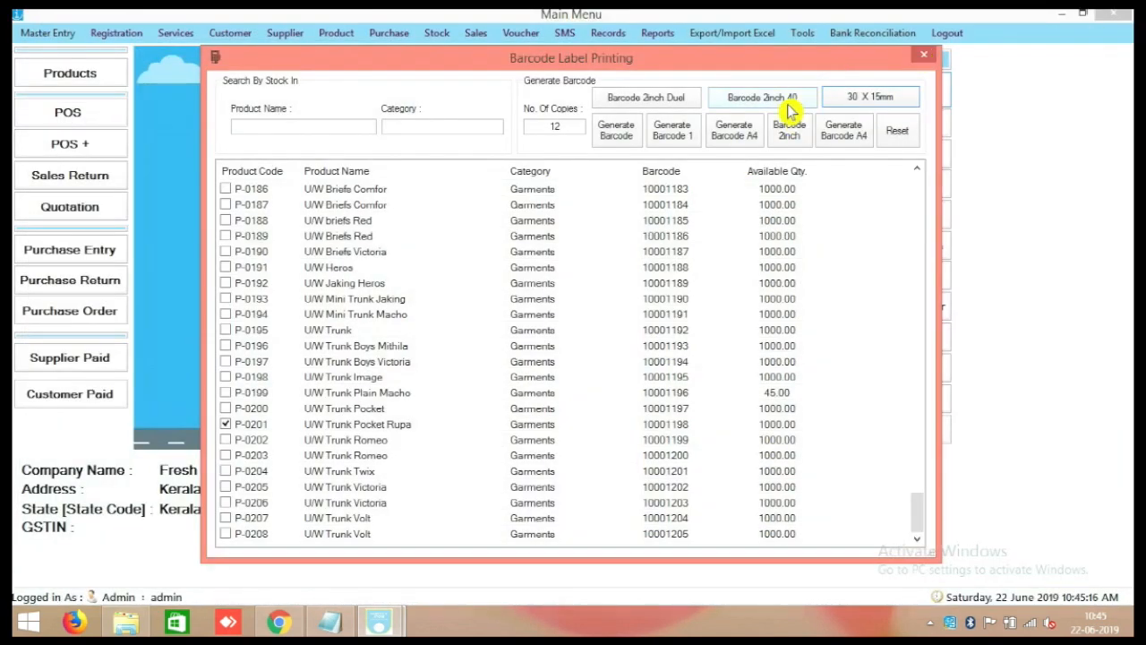
{"action": "left_click", "coordinate": [793, 125]}
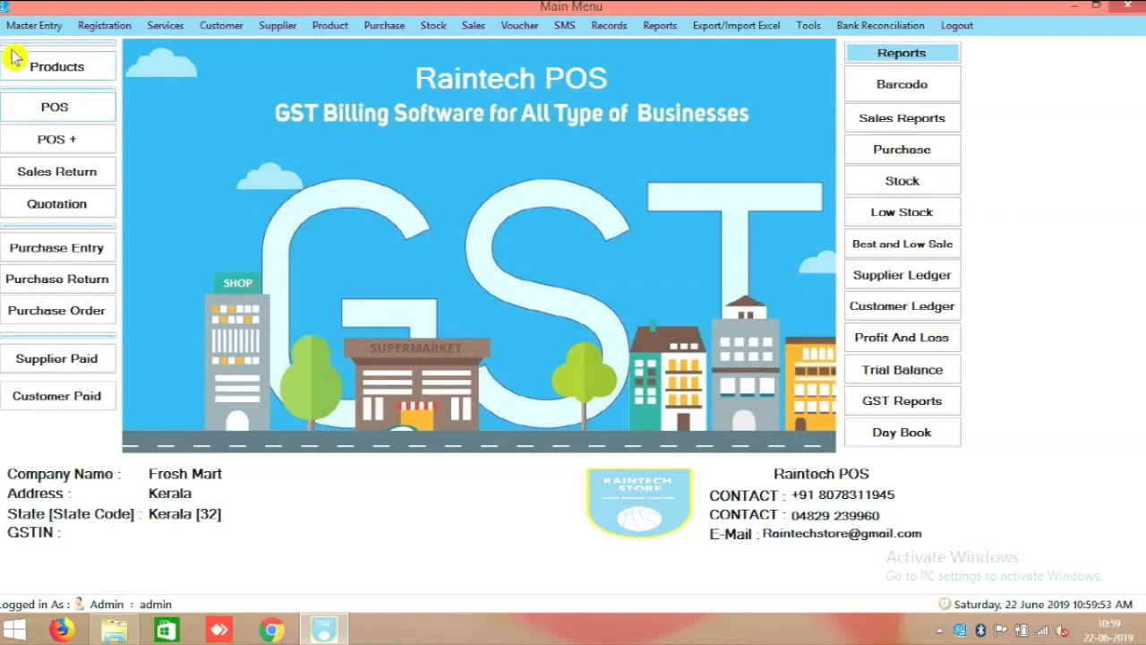
Check the HP till's printer under Master Entry > Terminal Setting, then open POS billing.
{"action": "left_click", "coordinate": [27, 27]}
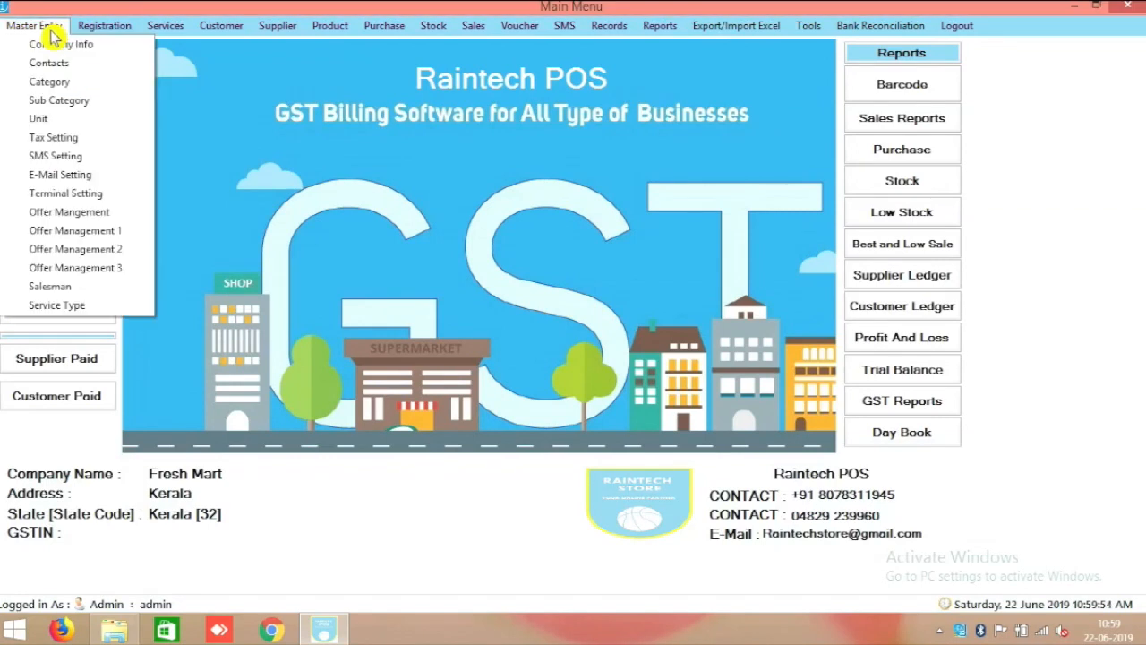
{"action": "left_click", "coordinate": [80, 195]}
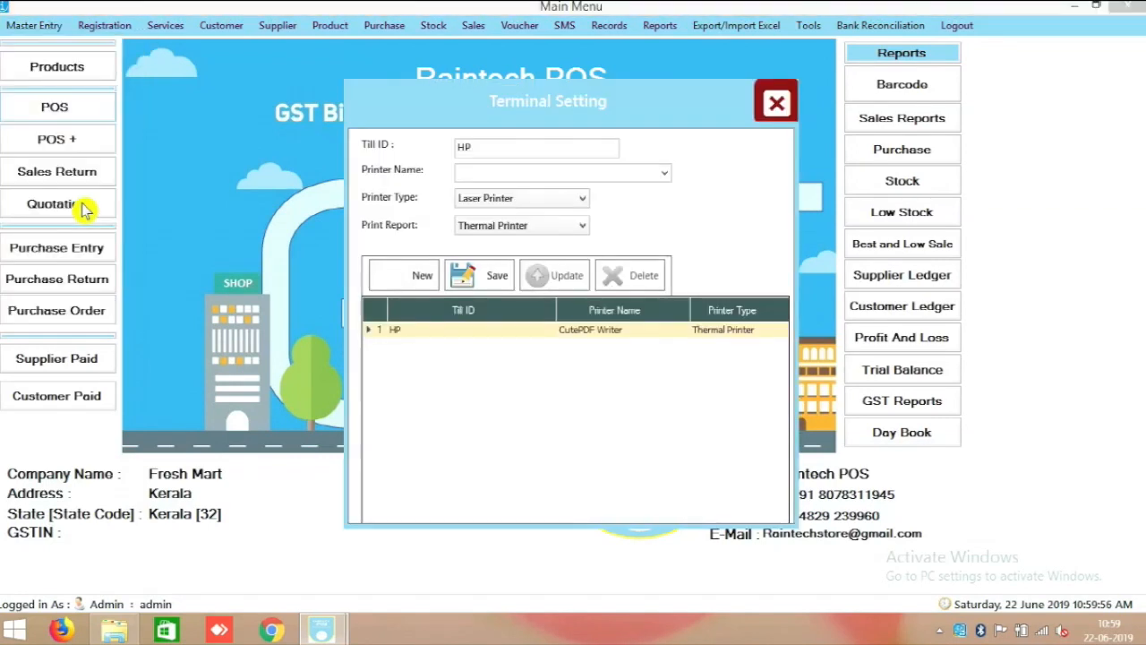
{"action": "left_click", "coordinate": [418, 333]}
{"action": "left_click", "coordinate": [531, 174]}
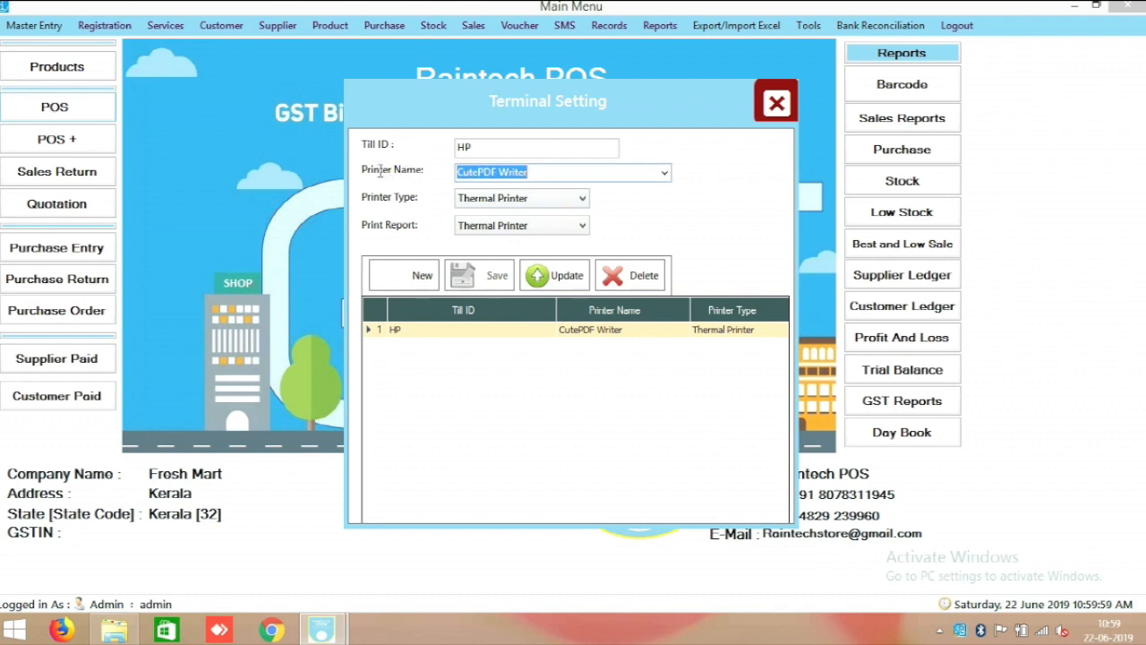
{"action": "left_click", "coordinate": [777, 102]}
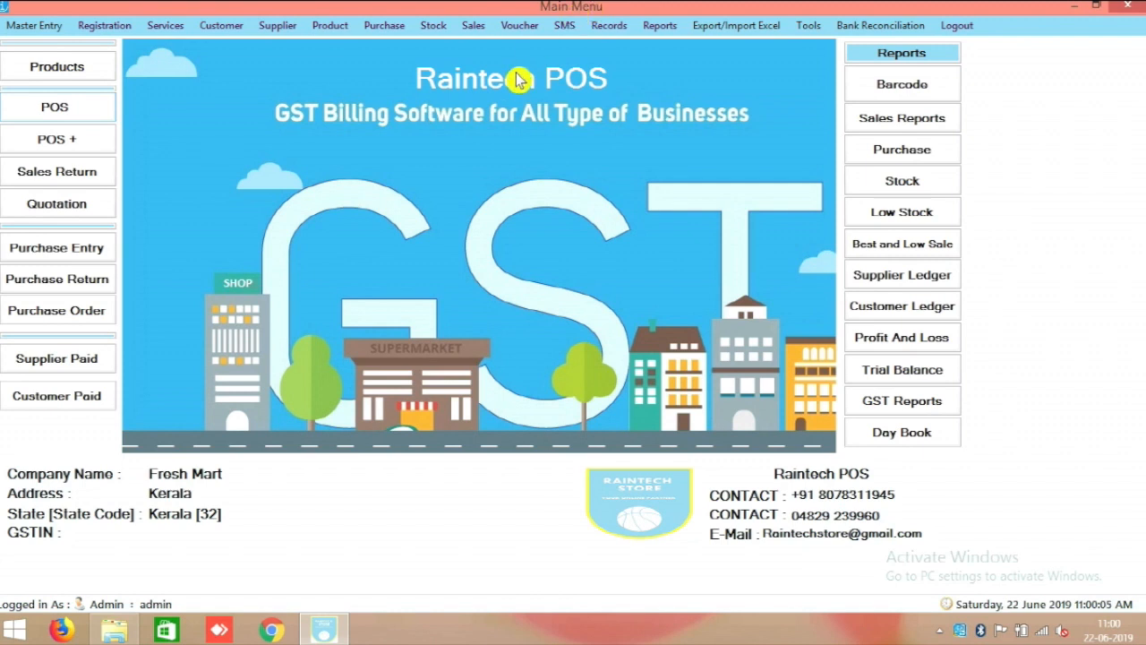
{"action": "left_click", "coordinate": [45, 114]}
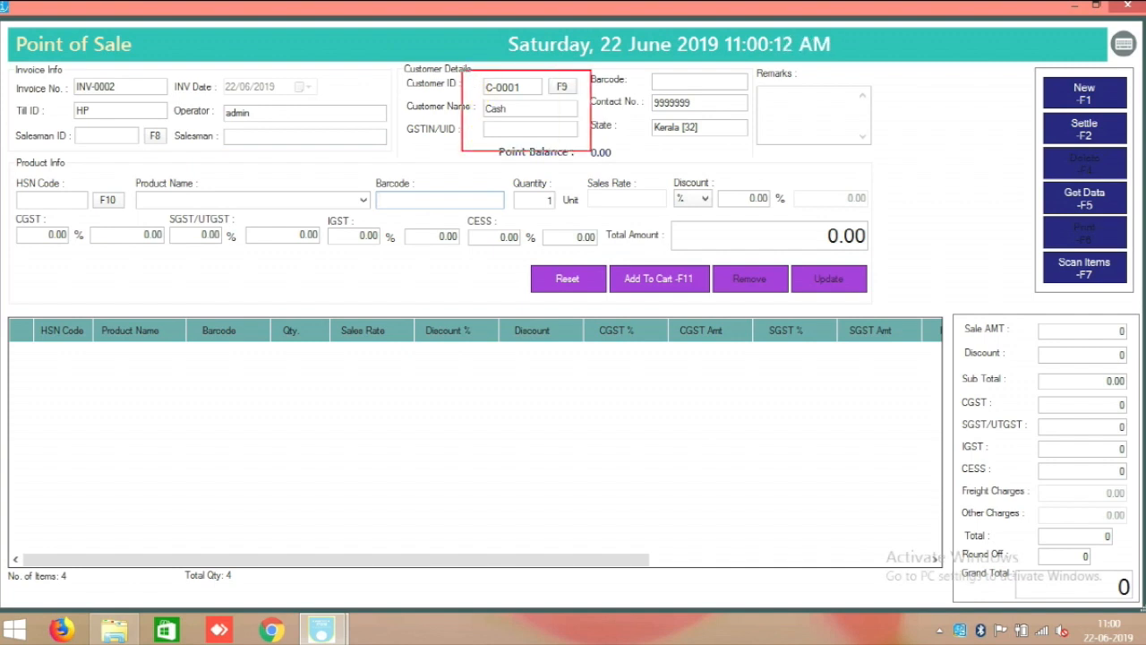
Add Bag Collage and Bag Luggage Big to invoice INV-0002 and settle the 966 total.
{"action": "left_click", "coordinate": [362, 200]}
{"action": "left_click", "coordinate": [300, 256]}
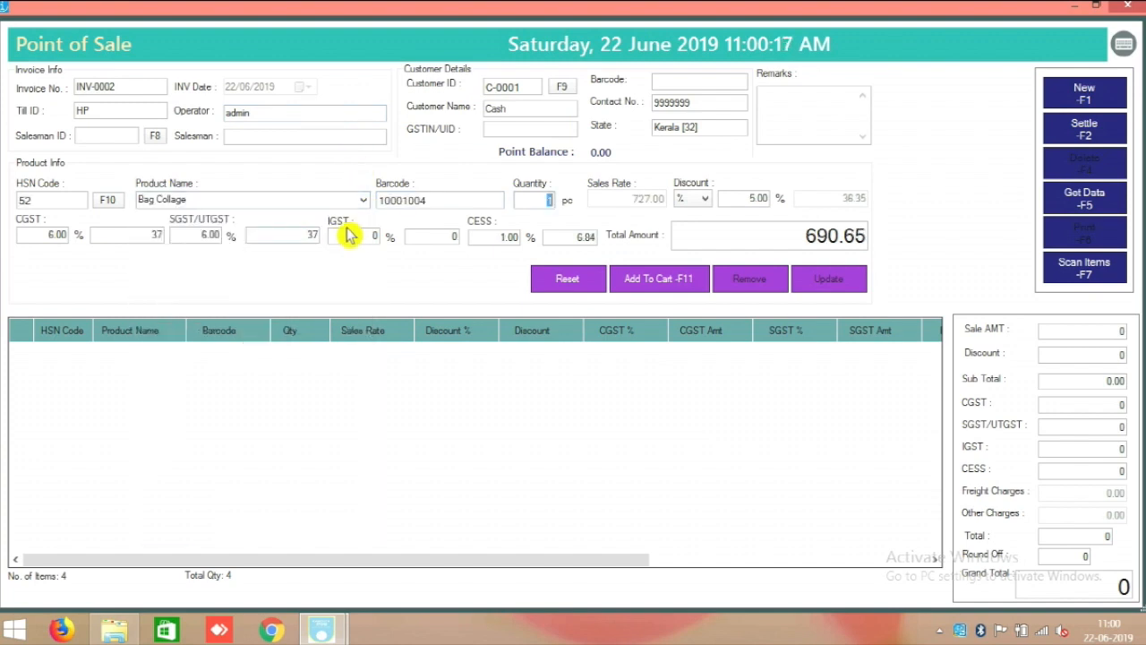
{"action": "left_click", "coordinate": [692, 277]}
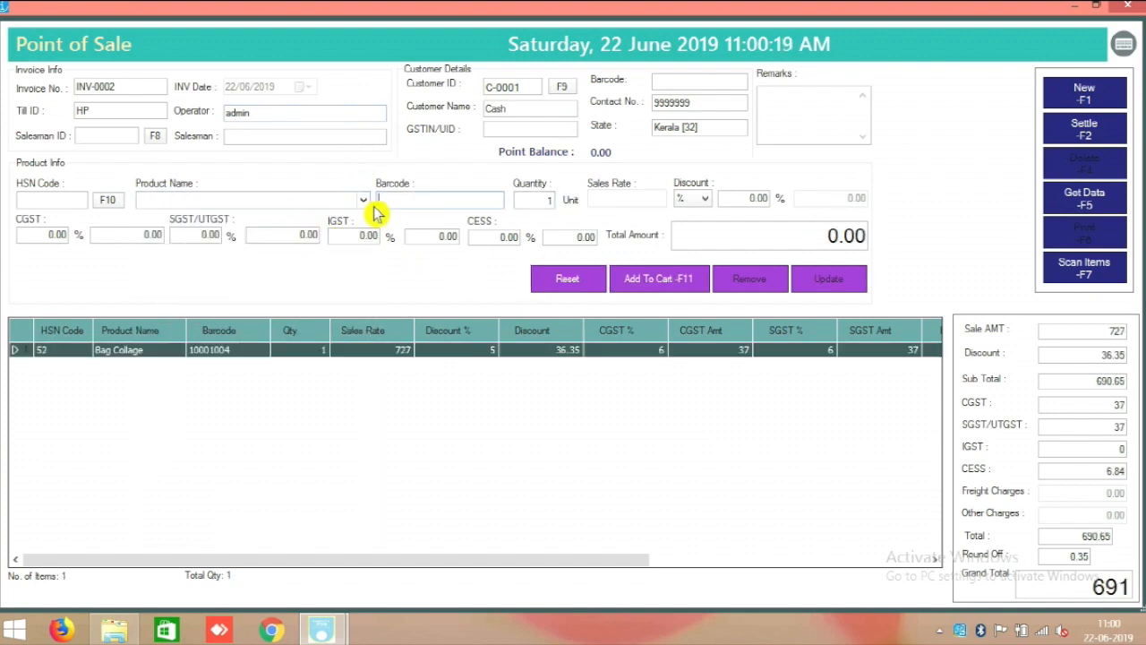
{"action": "left_click", "coordinate": [371, 202]}
{"action": "left_click", "coordinate": [260, 387]}
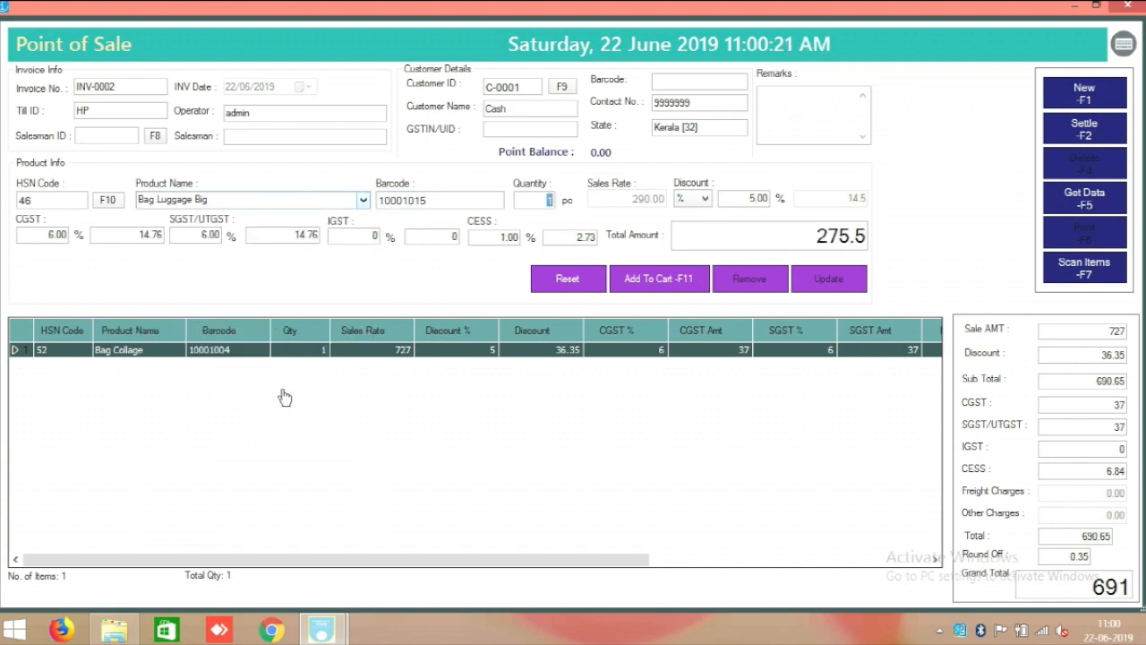
{"action": "left_click", "coordinate": [632, 285]}
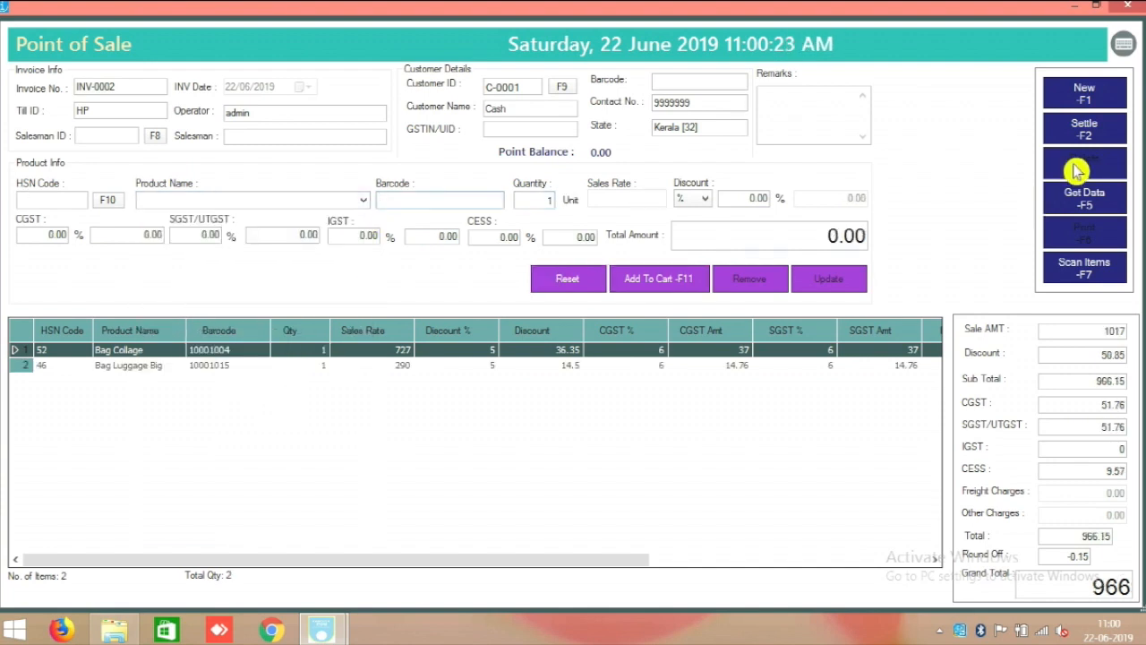
{"action": "left_click", "coordinate": [1085, 129]}
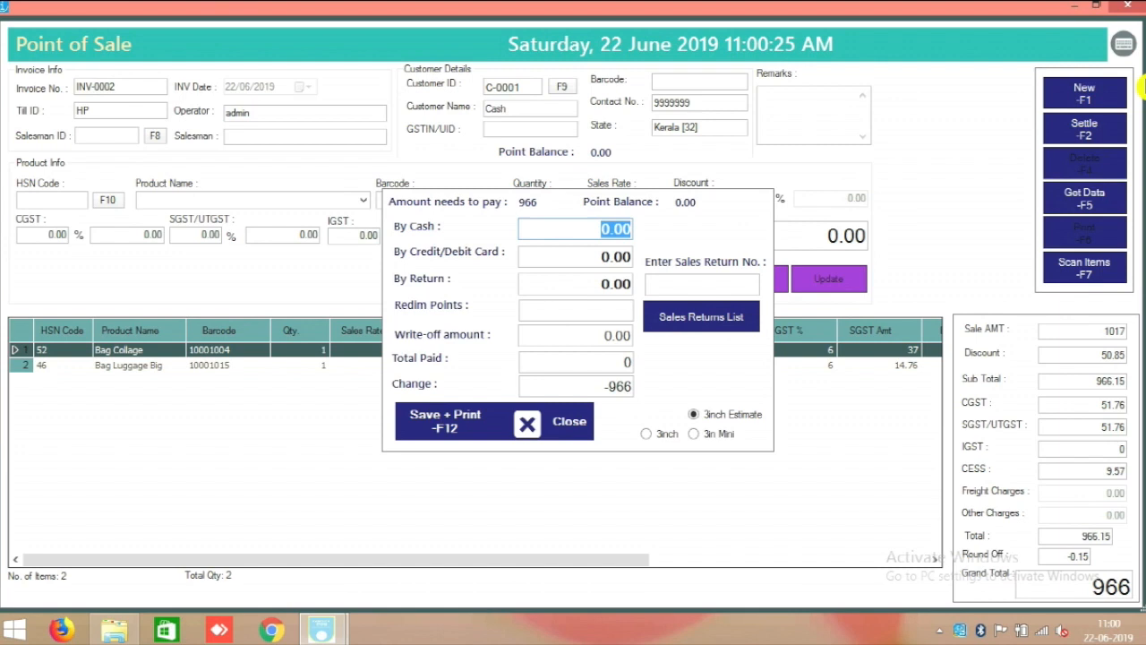
Enter 1000 cash against the 966 due, leaving 34 change.
{"action": "left_click", "coordinate": [623, 387]}
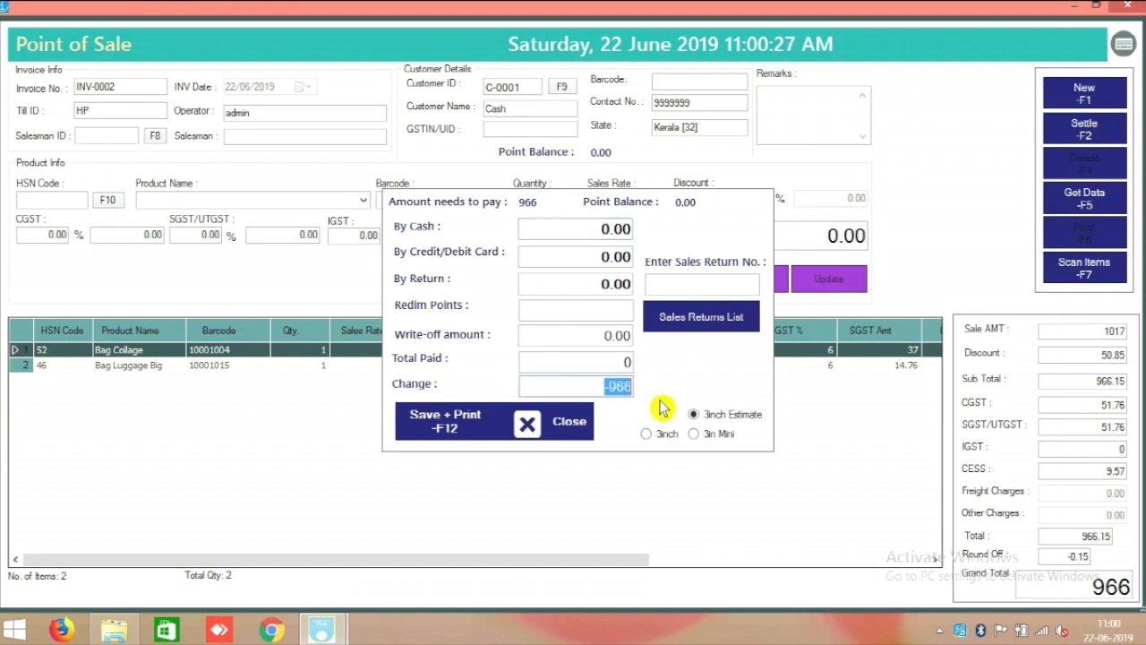
{"action": "left_click_drag", "start_coordinate": [483, 368], "coordinate": [667, 423]}
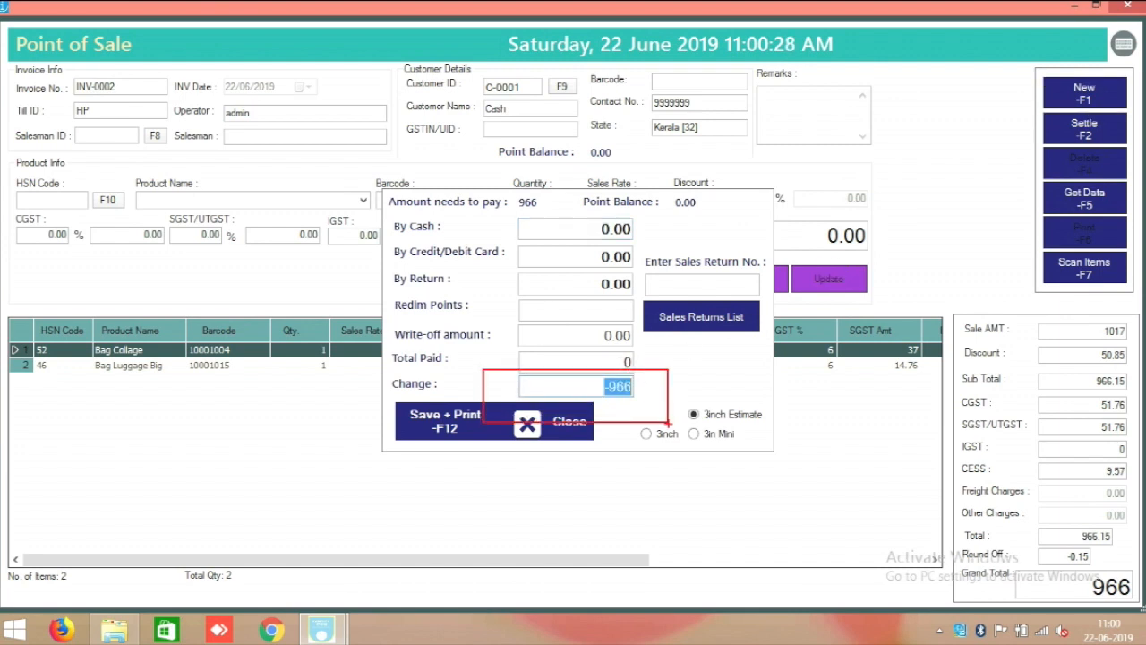
{"action": "right_click", "coordinate": [650, 399]}
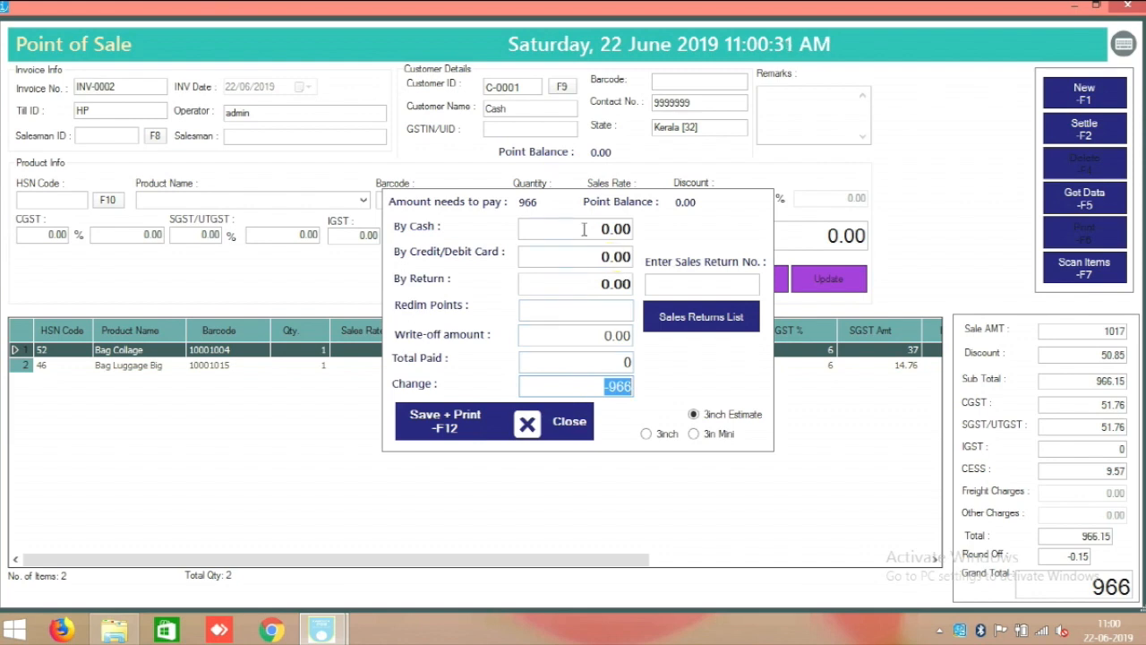
{"action": "key", "text": "Tab"}
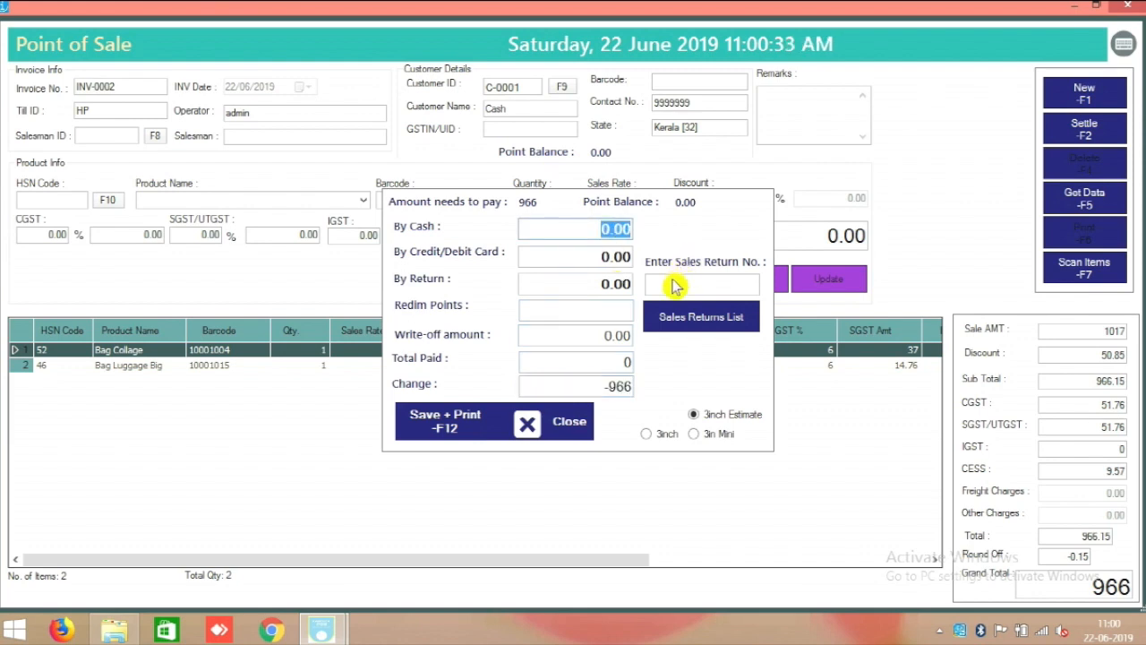
{"action": "type", "text": "1000"}
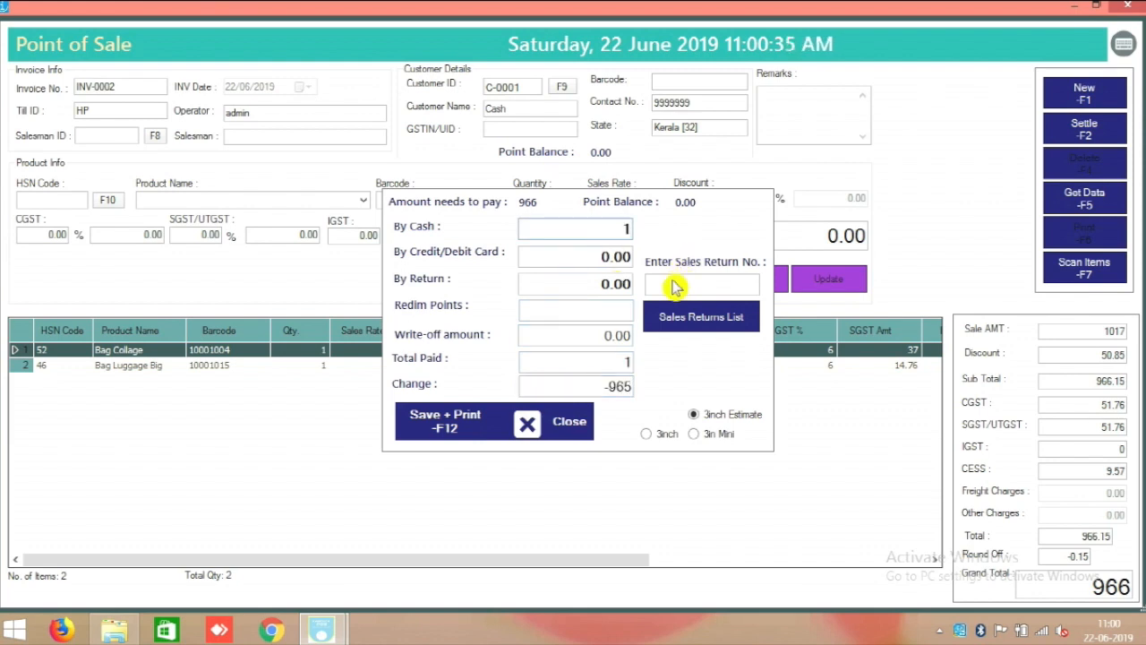
{"action": "left_click", "coordinate": [598, 383]}
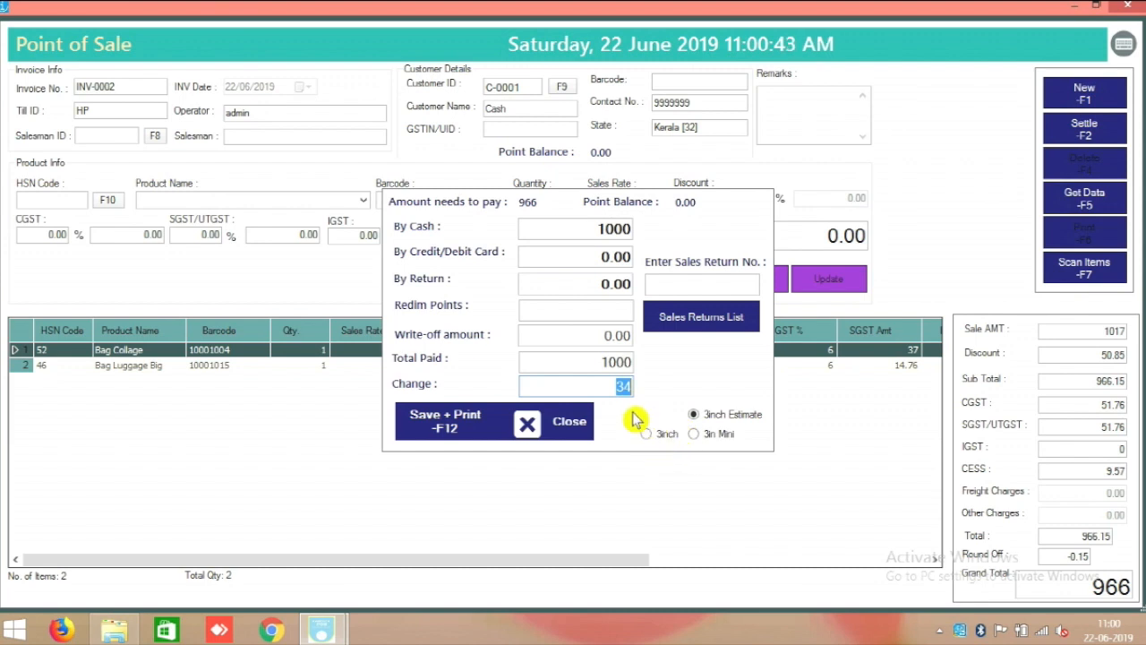
{"action": "left_click_drag", "start_coordinate": [672, 414], "coordinate": [776, 450]}
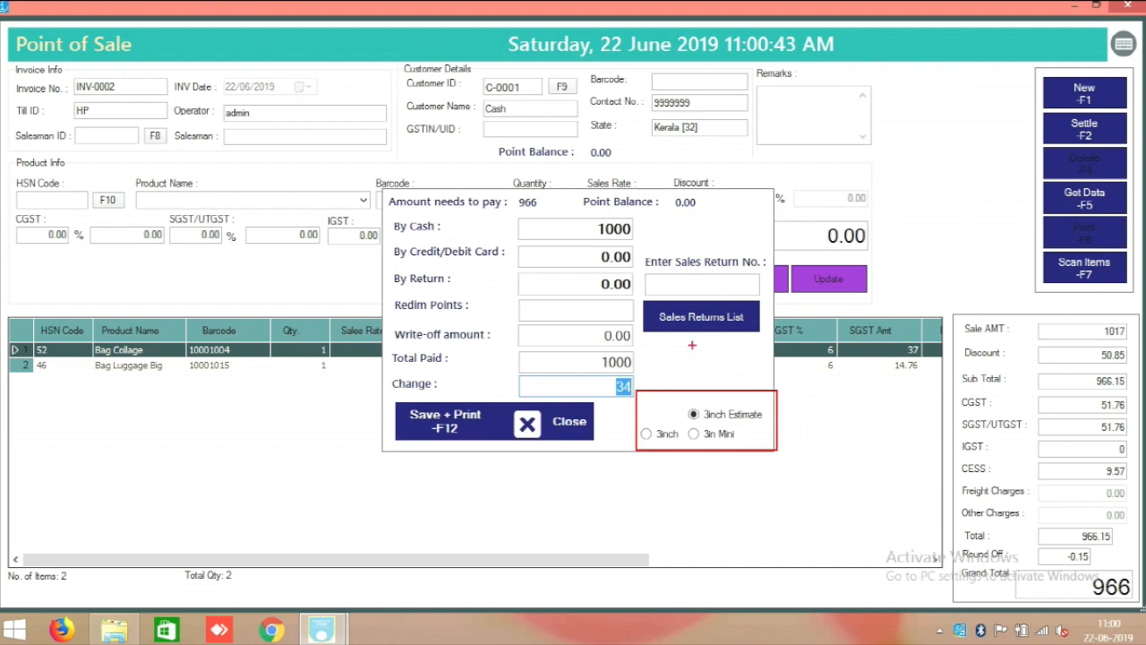
{"action": "key", "text": "Escape"}
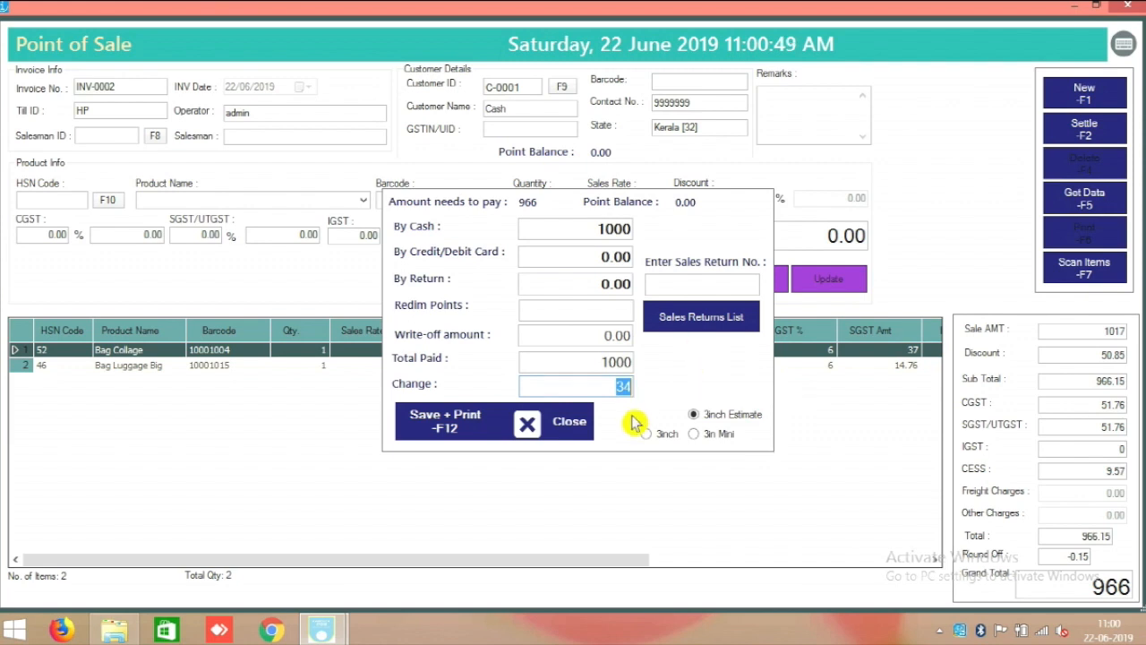
Save the invoice as a PDF on the desktop and open the Estimate PDF.
{"action": "left_click", "coordinate": [445, 429]}
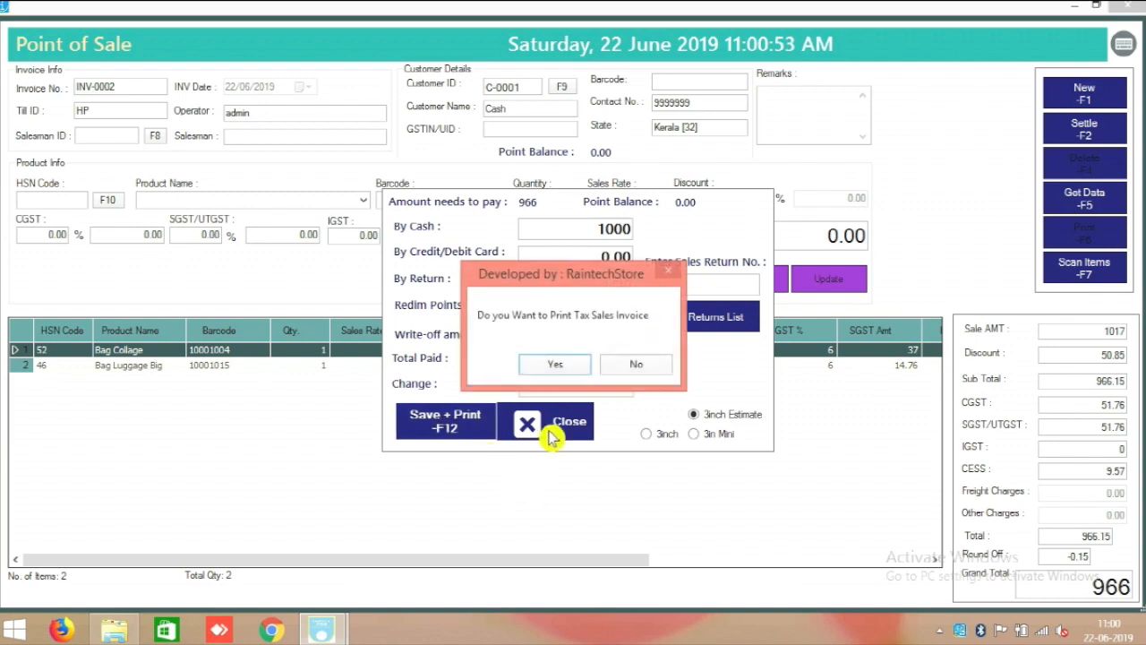
{"action": "left_click", "coordinate": [557, 366]}
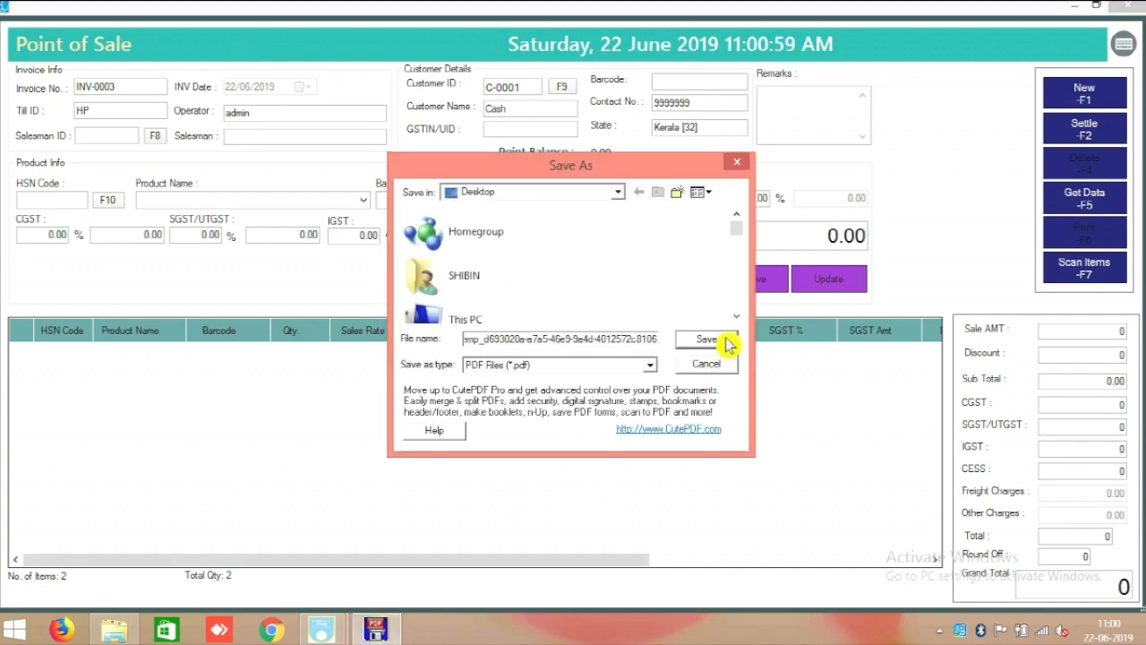
{"action": "left_click", "coordinate": [727, 346]}
{"action": "left_click", "coordinate": [1124, 5]}
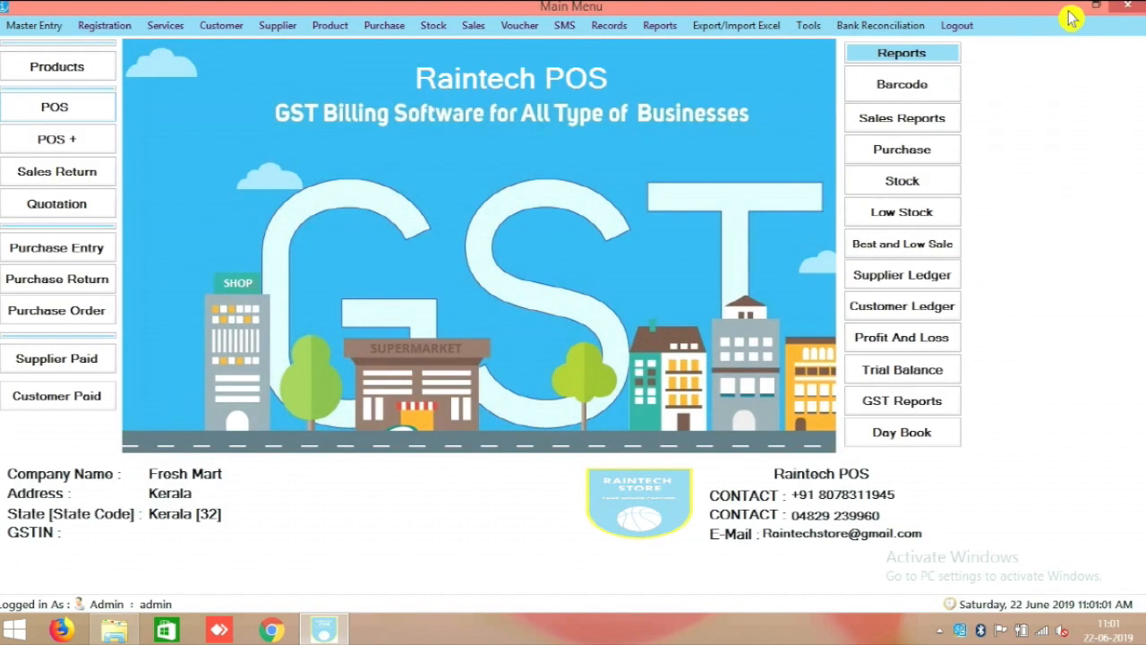
{"action": "left_click", "coordinate": [1095, 5]}
{"action": "double_click", "coordinate": [278, 224]}
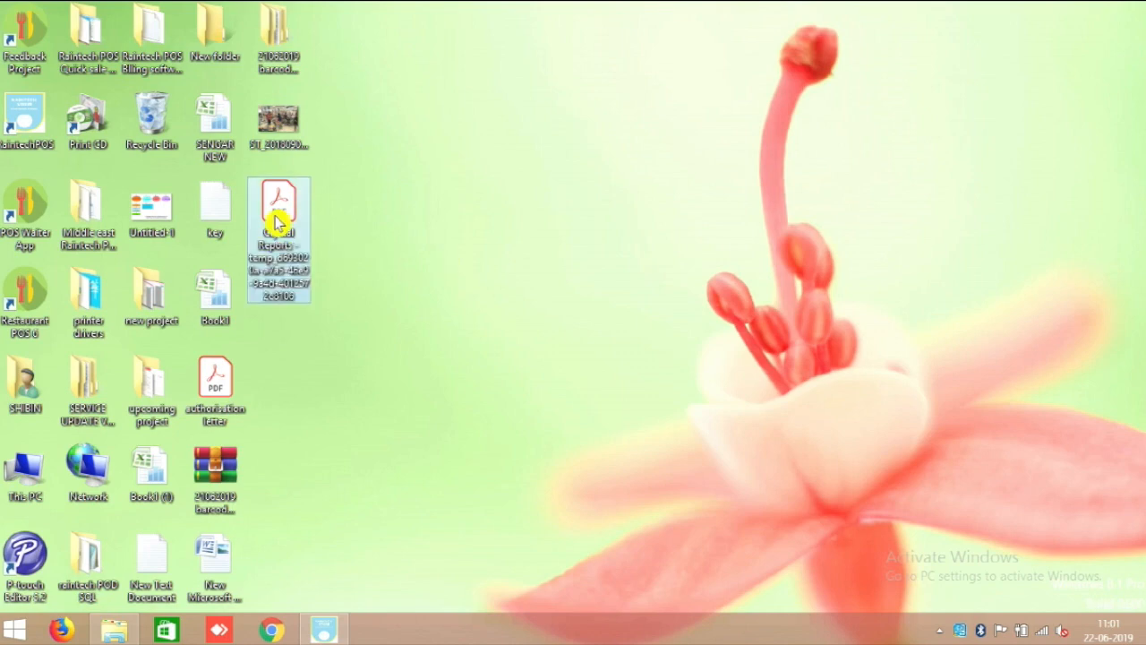
Inspect the Estimate PDF's items, 966.00 net total and terms, then close Acrobat Reader.
{"action": "scroll", "coordinate": [600, 396], "scroll_direction": "down", "scroll_amount": 2}
{"action": "scroll", "coordinate": [602, 398], "scroll_direction": "down", "scroll_amount": 2, "text": "ctrl"}
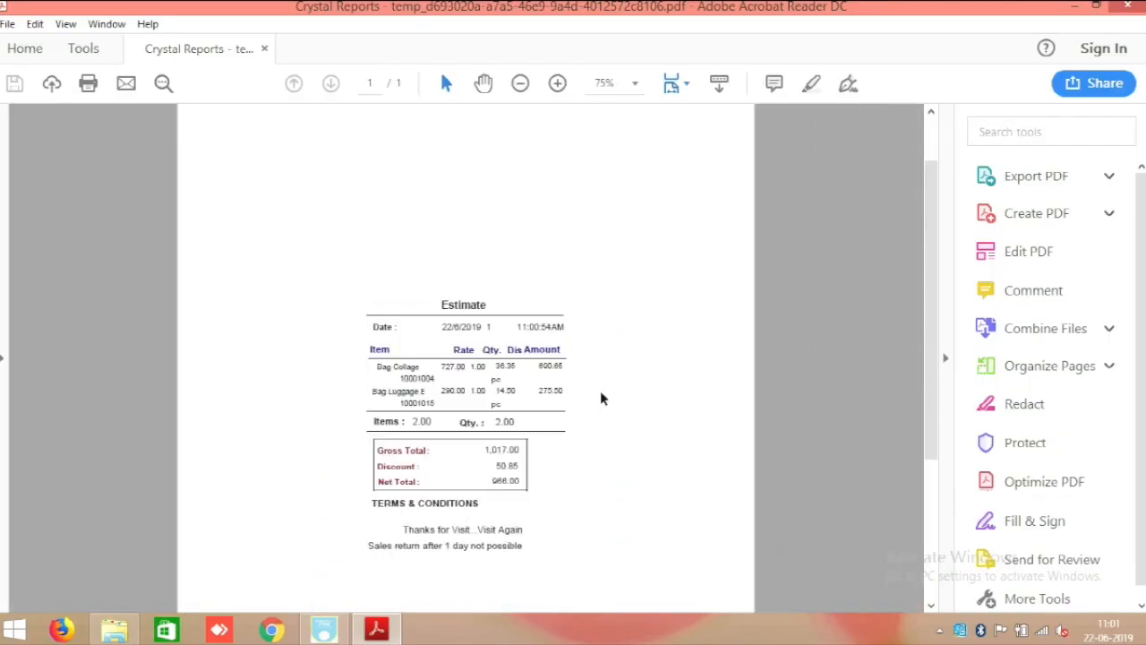
{"action": "scroll", "coordinate": [573, 408], "scroll_direction": "down", "scroll_amount": 1}
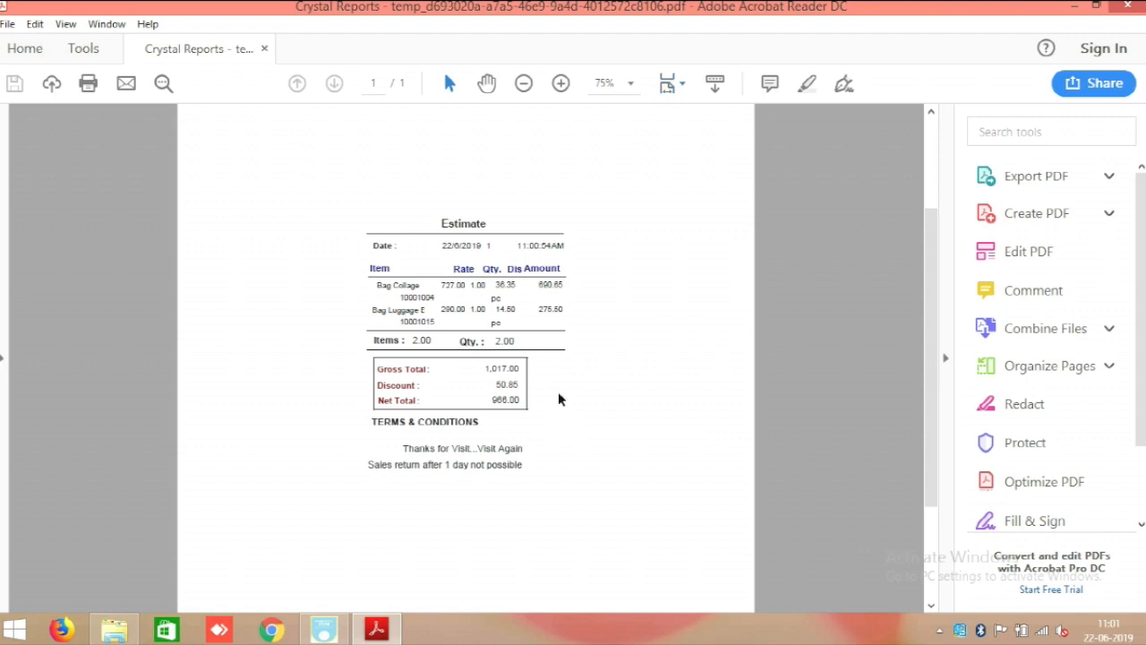
{"action": "left_click_drag", "start_coordinate": [346, 426], "coordinate": [607, 513]}
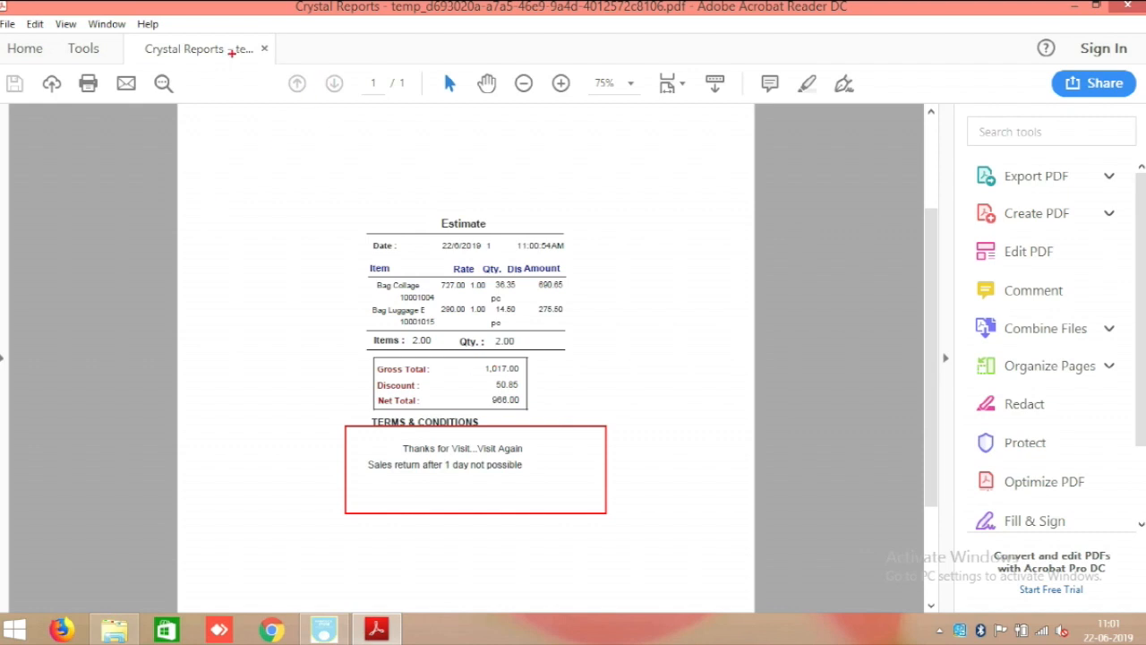
{"action": "scroll", "coordinate": [532, 415], "scroll_direction": "up", "scroll_amount": 2}
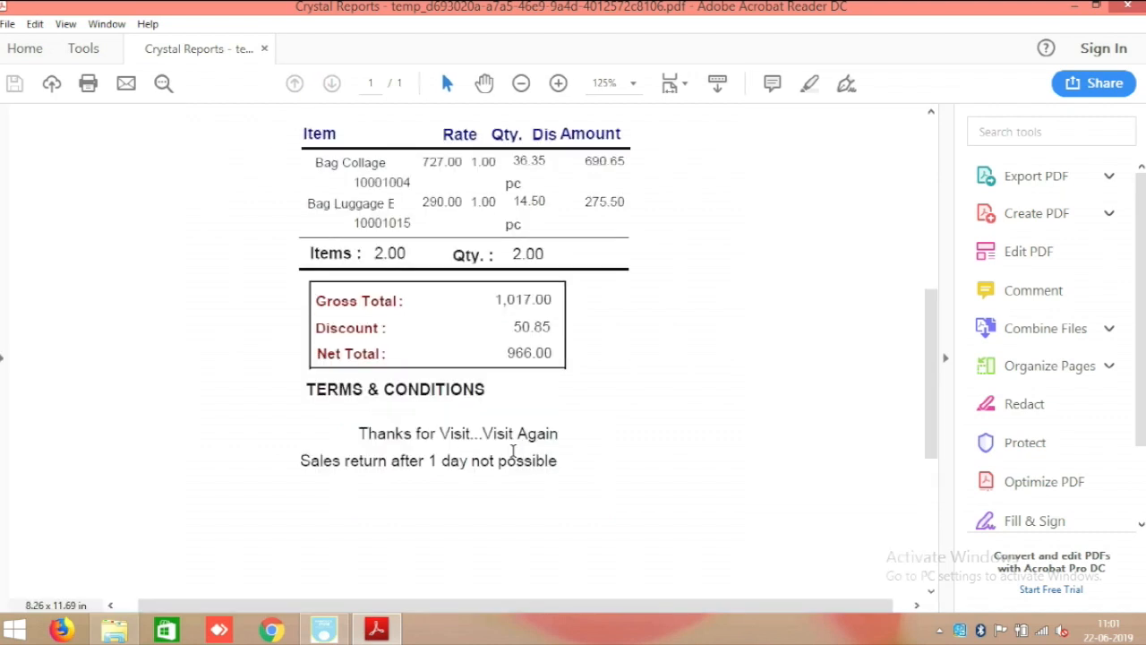
{"action": "scroll", "coordinate": [504, 445], "scroll_direction": "up", "scroll_amount": 3}
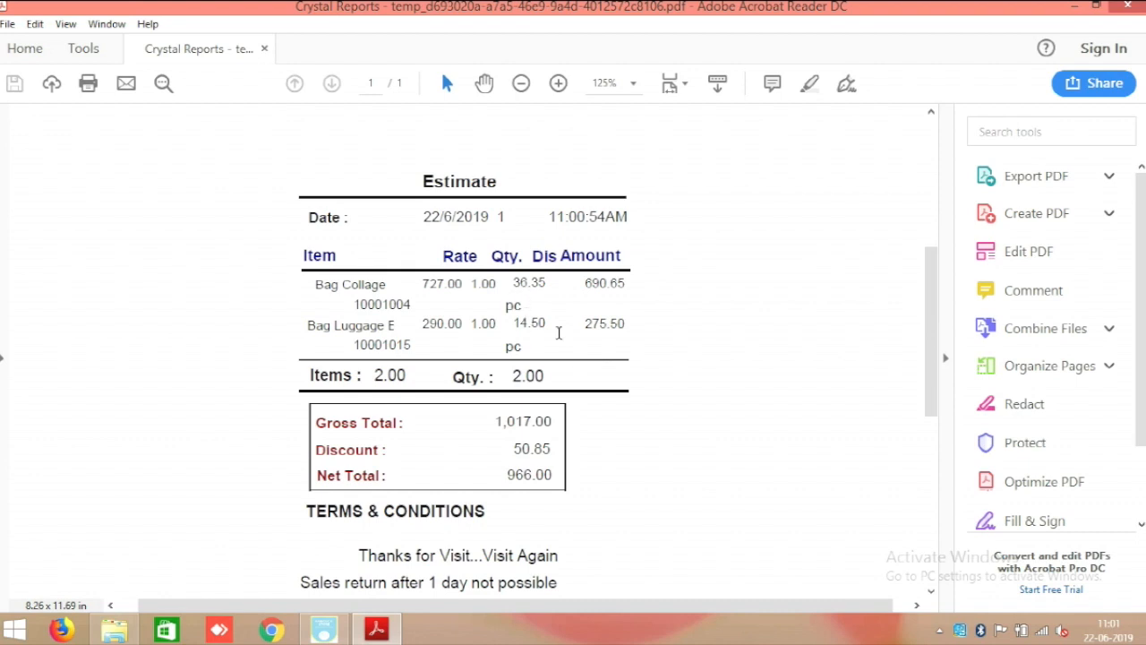
{"action": "left_click", "coordinate": [1130, 7]}
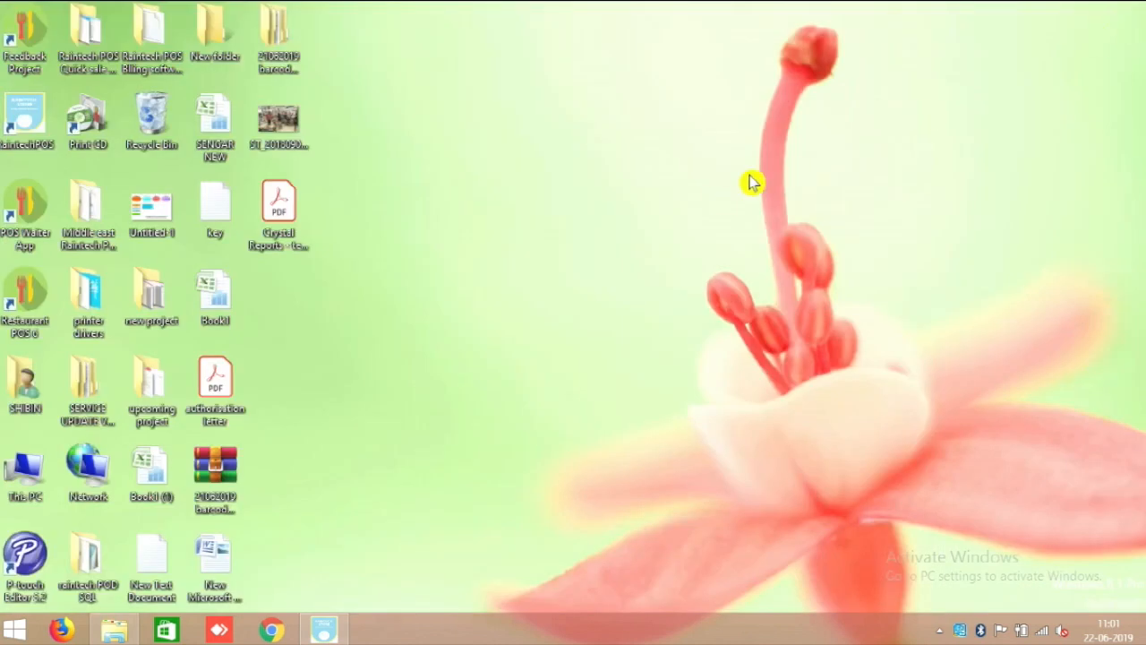
In Master Entry > Tax Setting, change Purchase Tax and Sales Tax from Inclusive to Exclusive and update.
{"action": "left_click", "coordinate": [324, 634]}
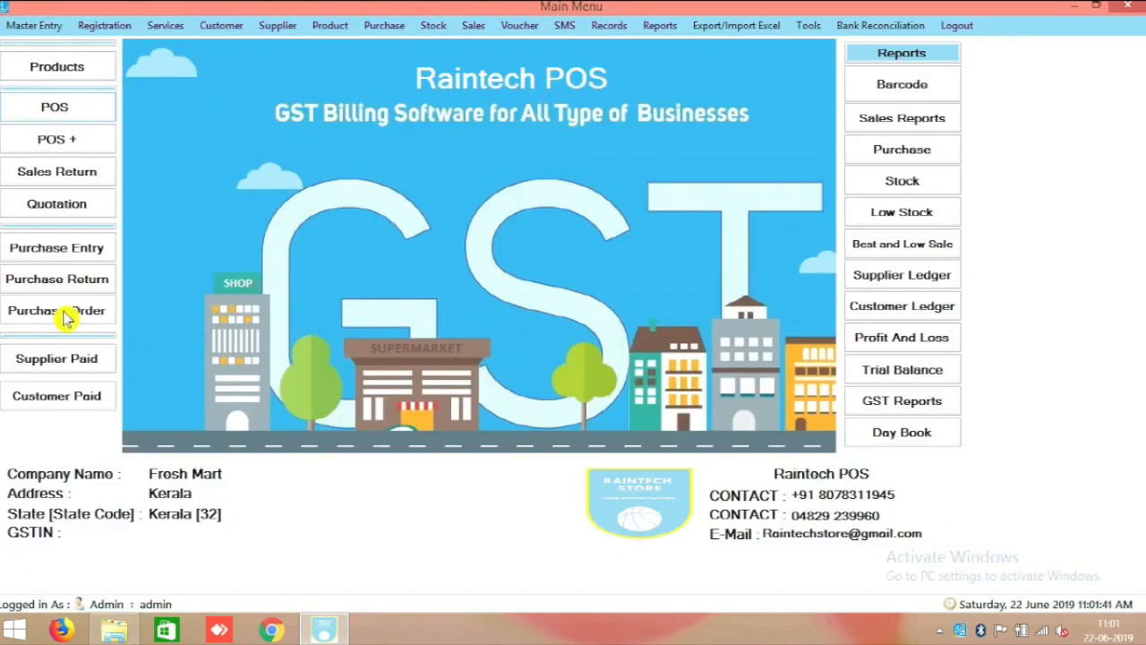
{"action": "left_click", "coordinate": [32, 27]}
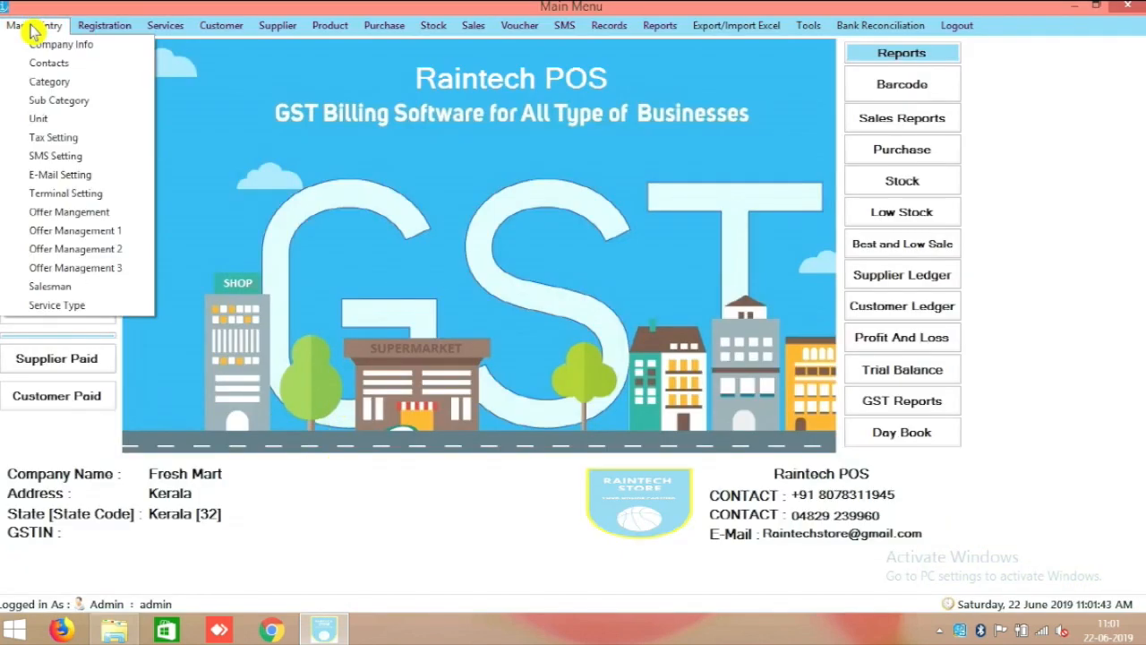
{"action": "left_click", "coordinate": [73, 139]}
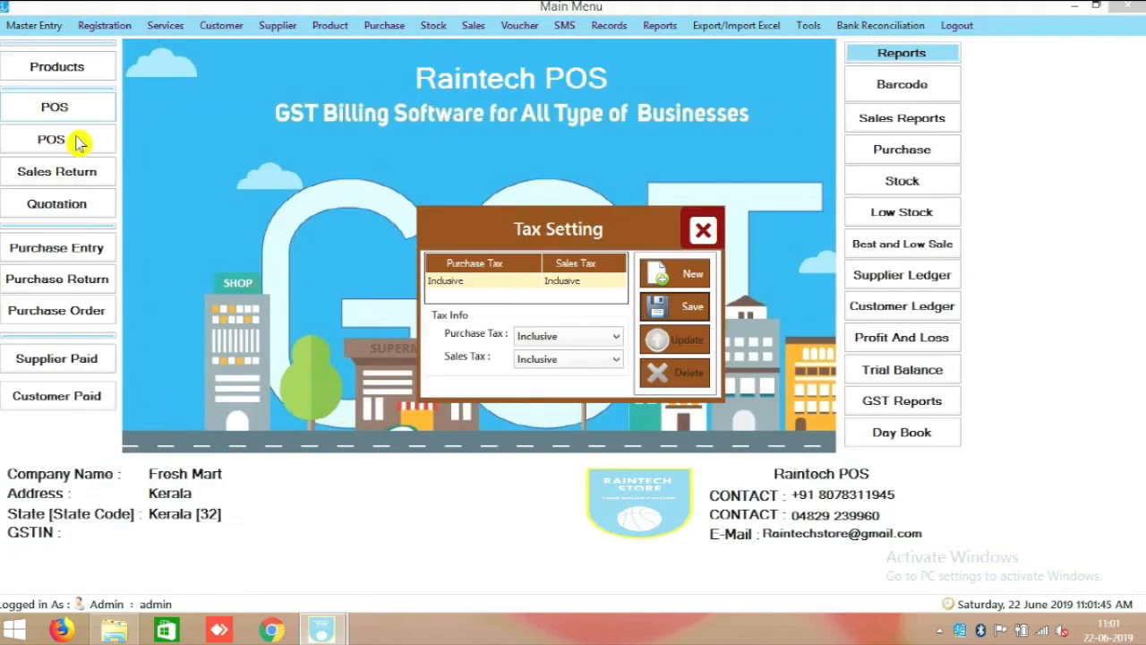
{"action": "left_click", "coordinate": [467, 289]}
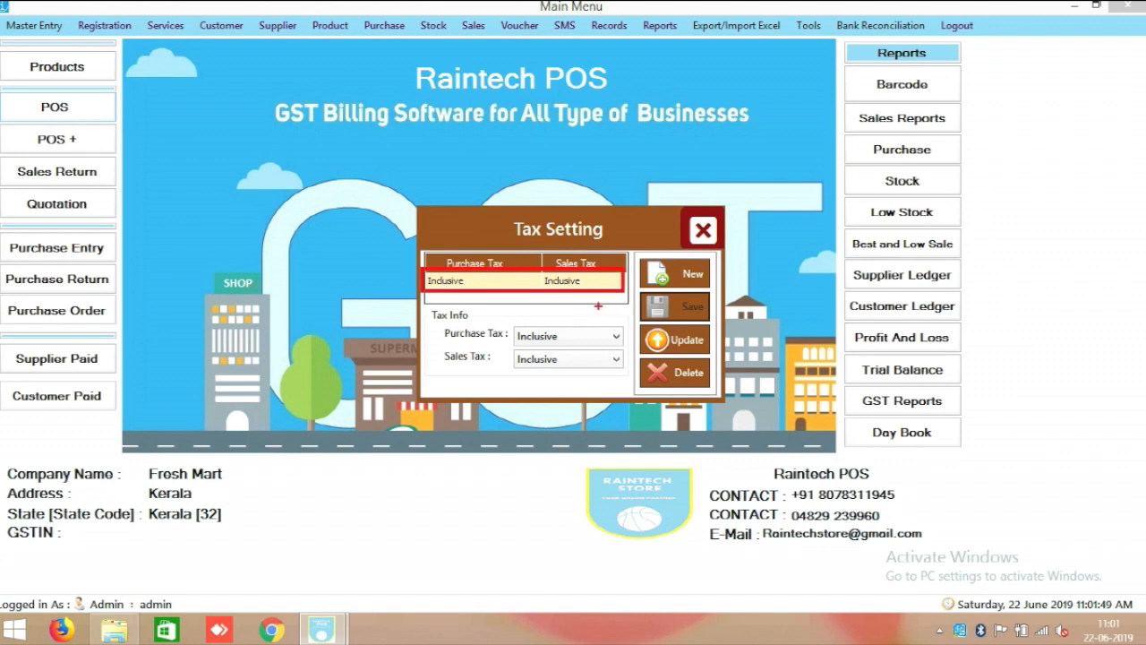
{"action": "left_click", "coordinate": [556, 339]}
{"action": "left_click", "coordinate": [560, 367]}
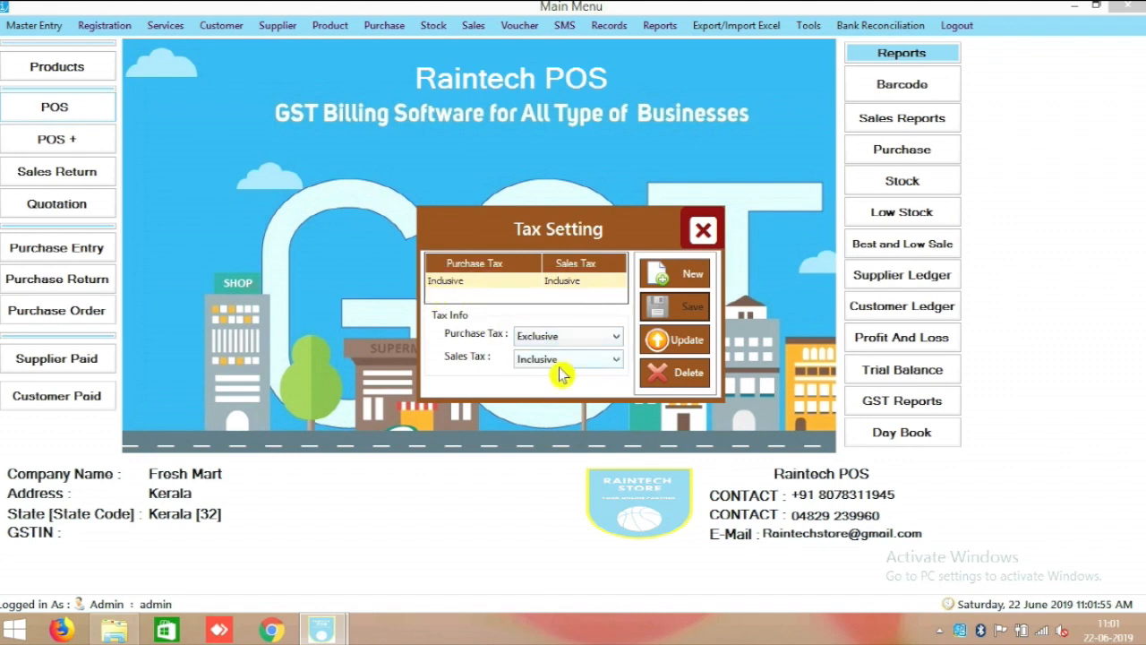
{"action": "left_click", "coordinate": [561, 363]}
{"action": "left_click", "coordinate": [546, 389]}
{"action": "left_click", "coordinate": [681, 341]}
{"action": "left_click", "coordinate": [622, 374]}
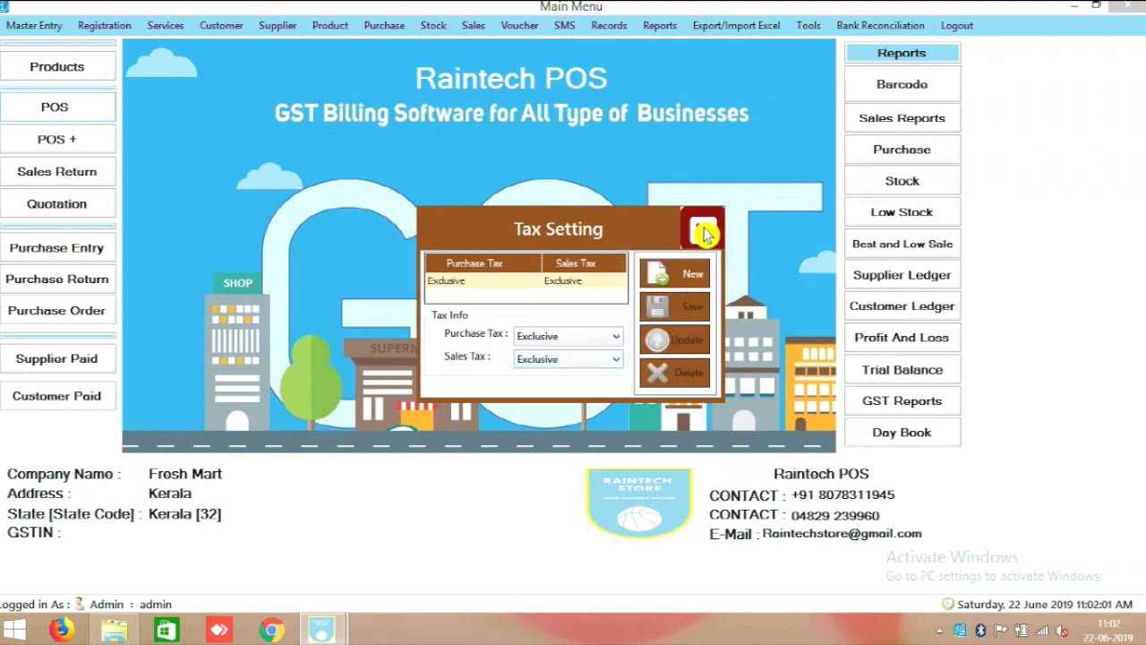
{"action": "left_click", "coordinate": [703, 230]}
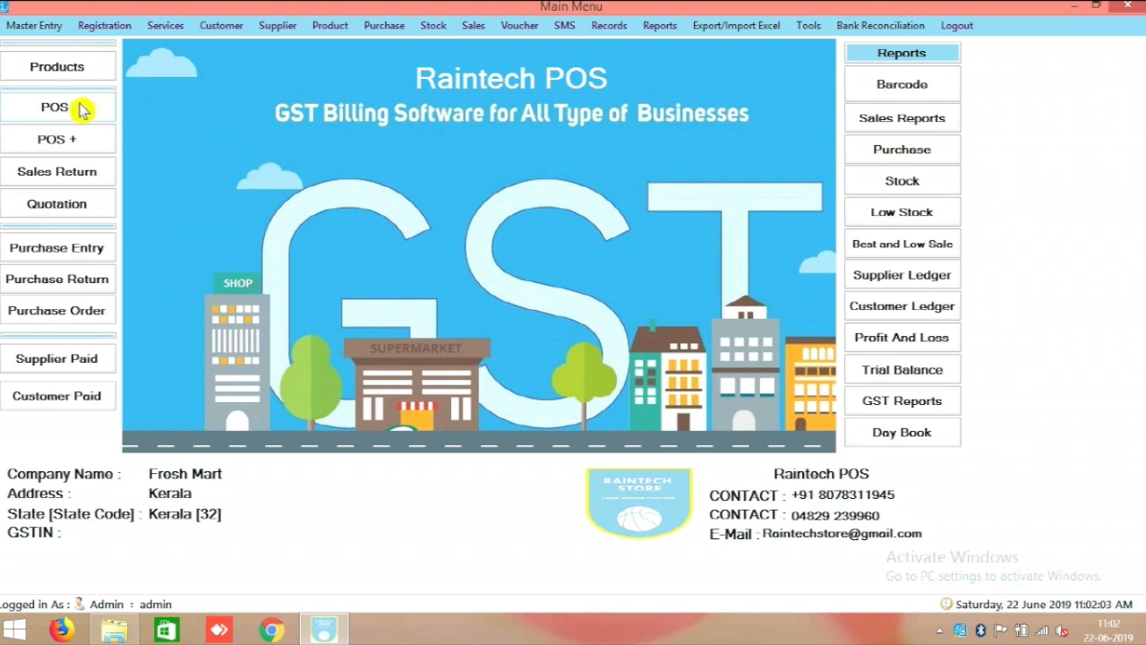
Add Bag L K G Small, Bag Madrasa and Bag Military to a new POS cart, totalling 1544.
{"action": "left_click", "coordinate": [80, 108]}
{"action": "left_click", "coordinate": [363, 200]}
{"action": "left_click", "coordinate": [287, 369]}
{"action": "left_click", "coordinate": [653, 279]}
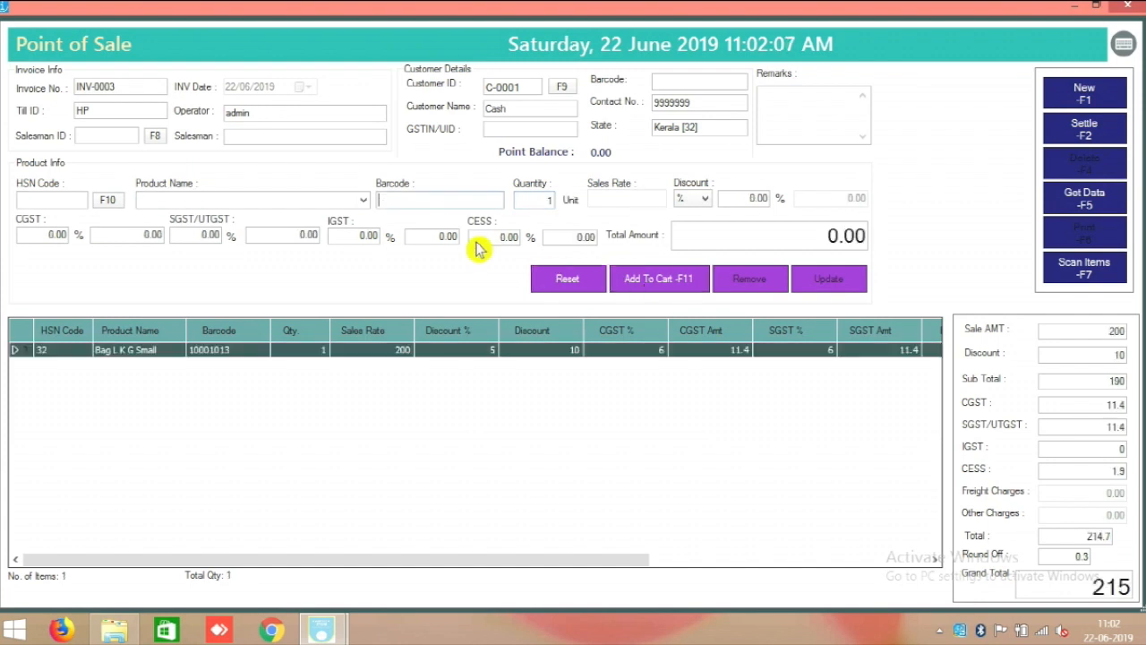
{"action": "left_click", "coordinate": [363, 200]}
{"action": "left_click", "coordinate": [296, 419]}
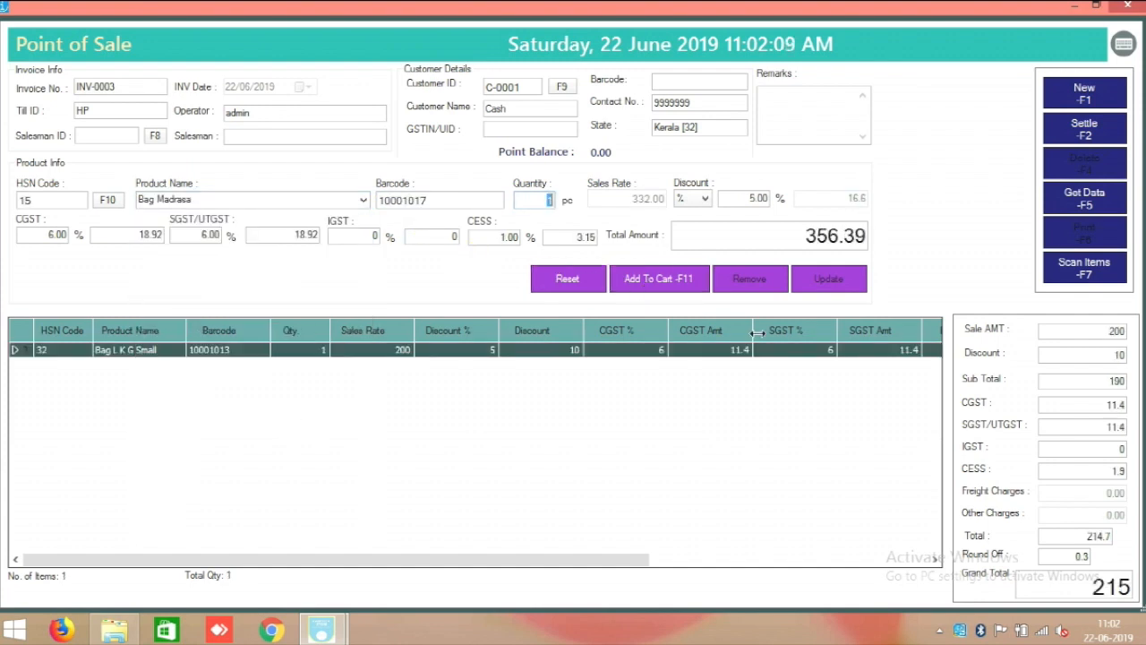
{"action": "left_click", "coordinate": [667, 284]}
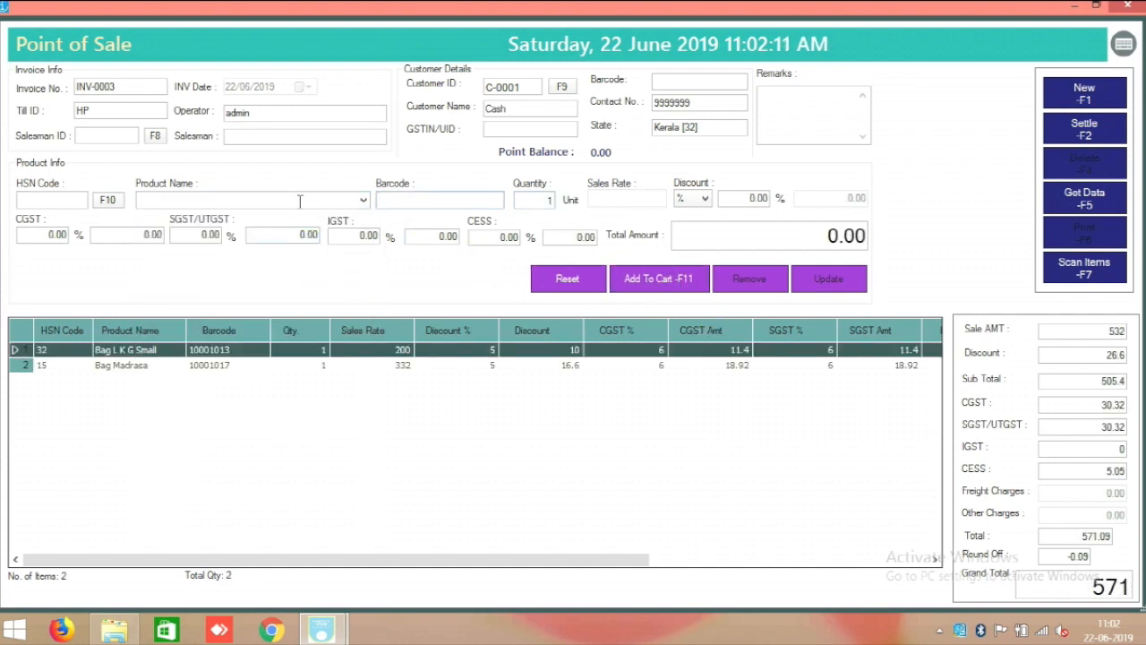
{"action": "left_click", "coordinate": [363, 199]}
{"action": "left_click", "coordinate": [302, 444]}
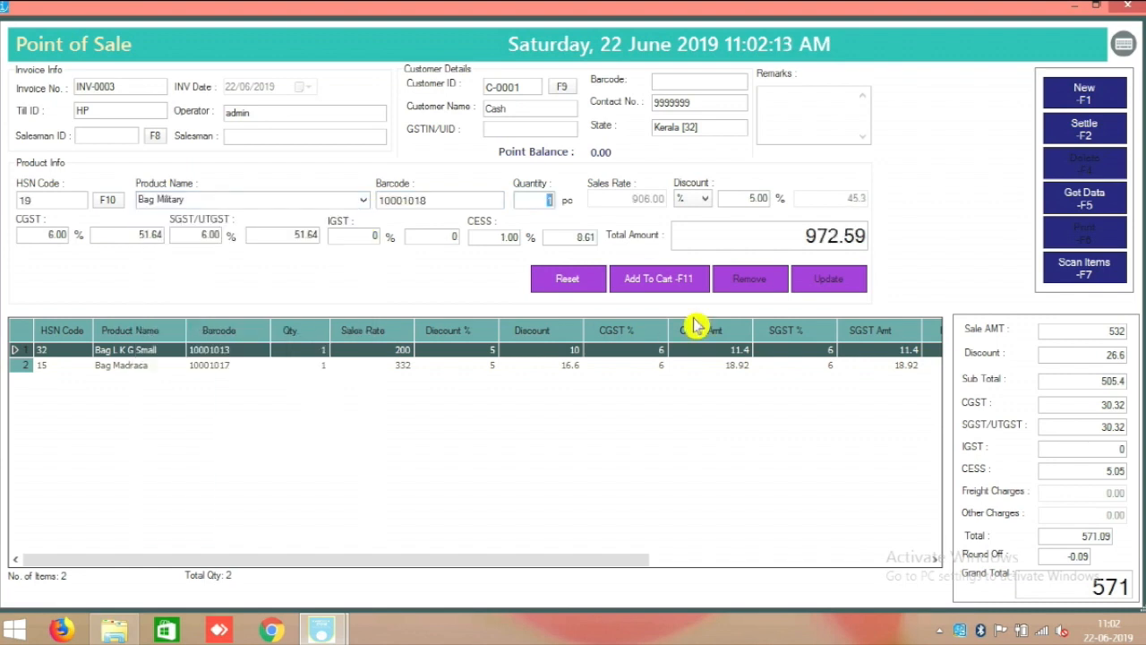
{"action": "left_click", "coordinate": [682, 280]}
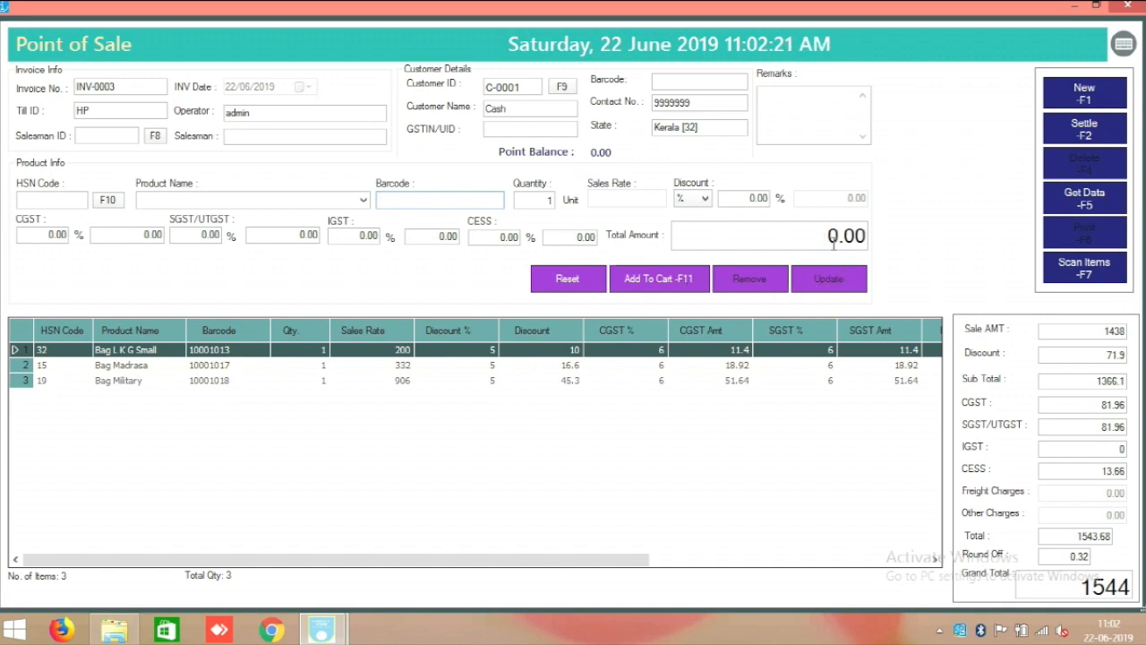
{"action": "left_click", "coordinate": [1080, 132]}
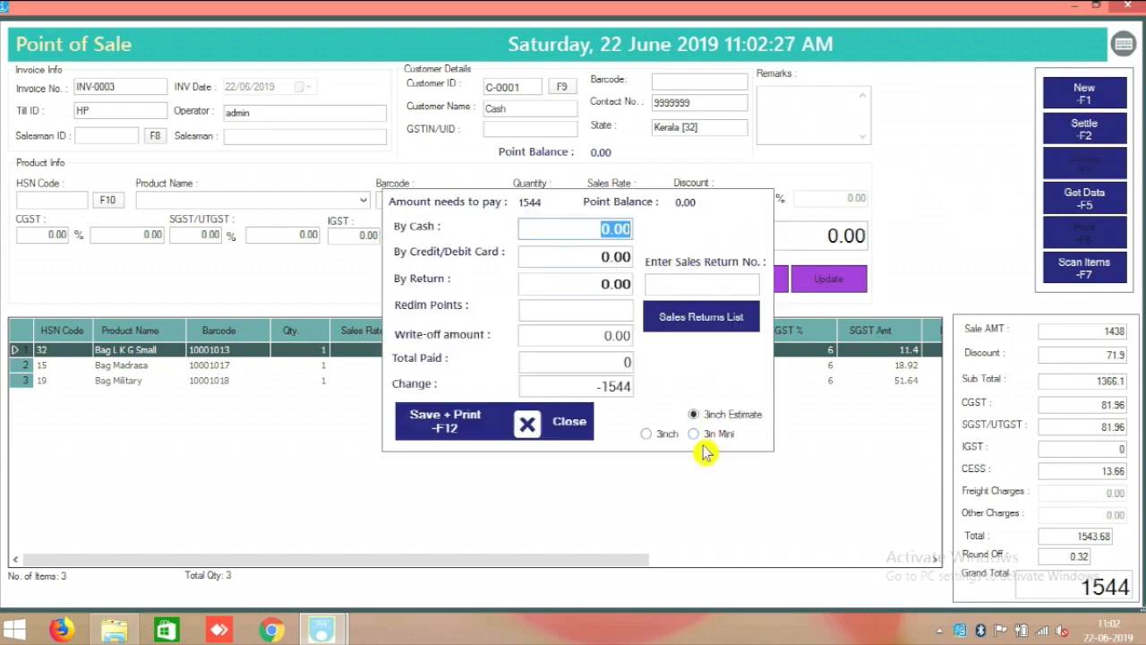
Settle the sale as a 3-inch tax invoice paid with 2000 cash and confirm printing.
{"action": "left_click", "coordinate": [666, 439]}
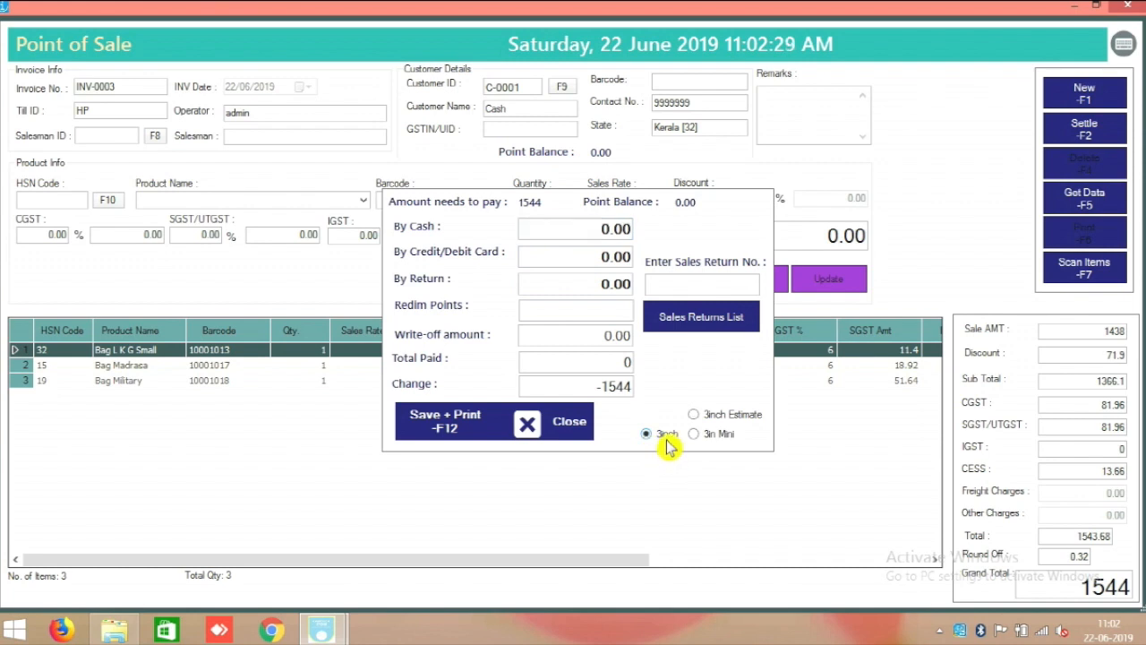
{"action": "left_click_drag", "start_coordinate": [577, 230], "coordinate": [703, 241]}
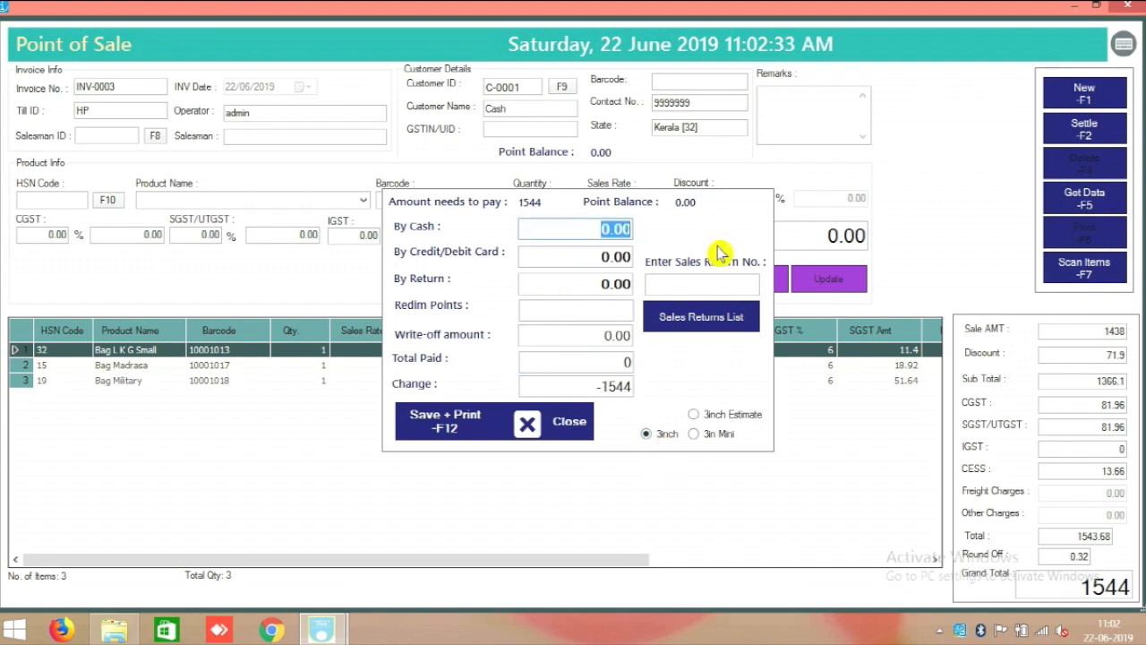
{"action": "type", "text": "2000"}
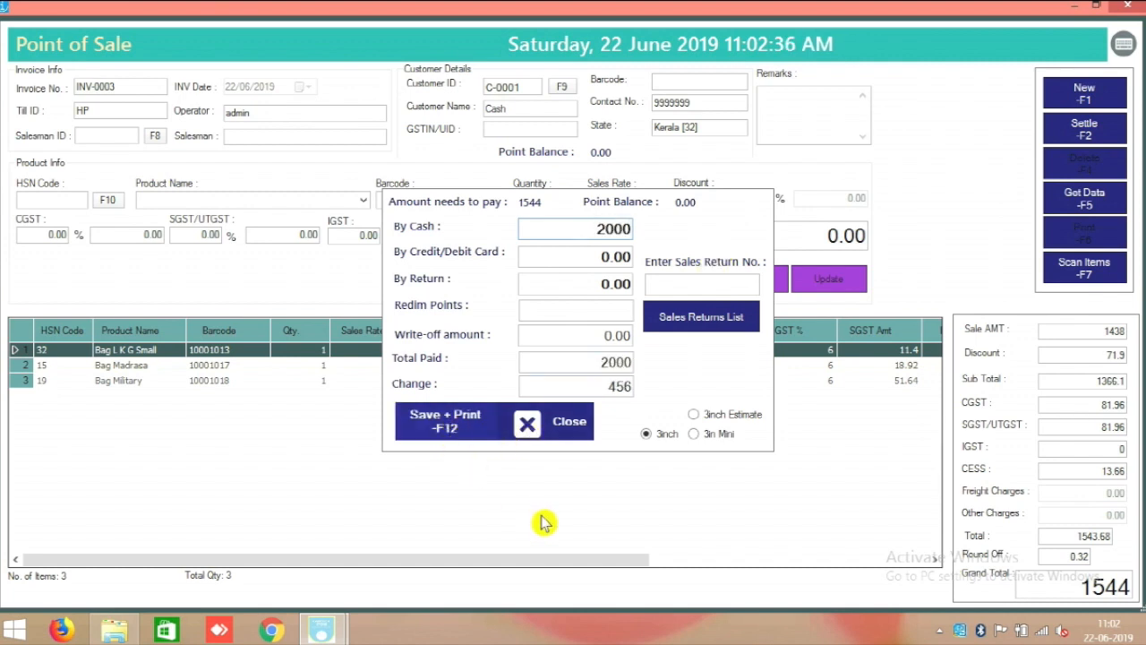
{"action": "key", "text": "F12"}
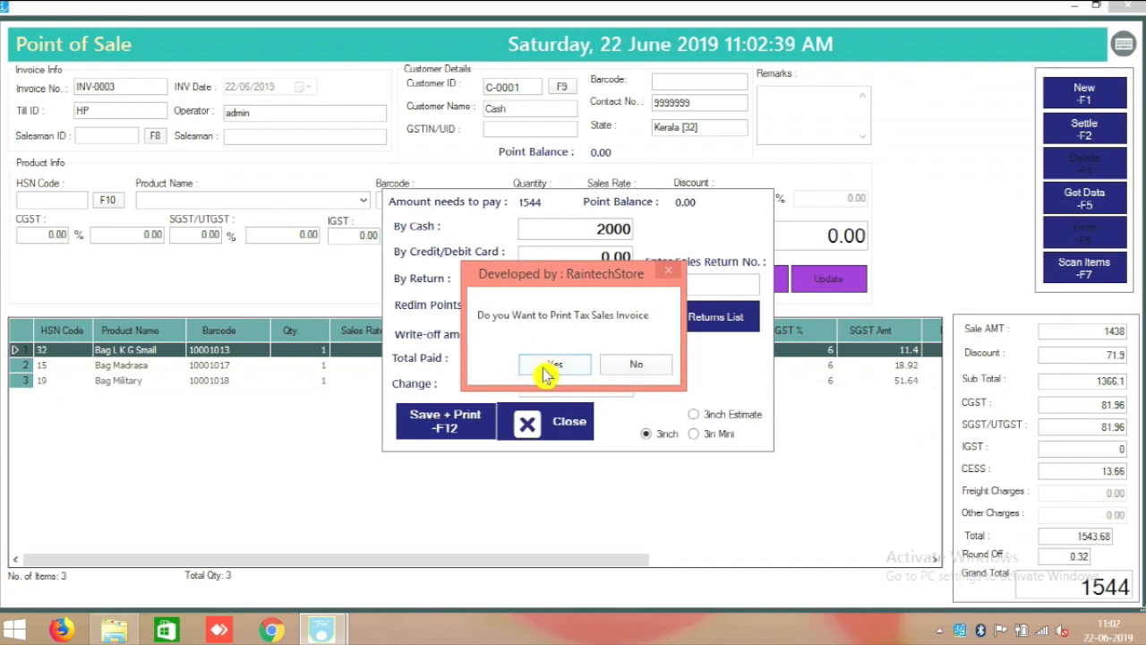
{"action": "left_click", "coordinate": [536, 362]}
Close the payment and POS windows and minimise the main menu to the desktop.
{"action": "left_click", "coordinate": [537, 423]}
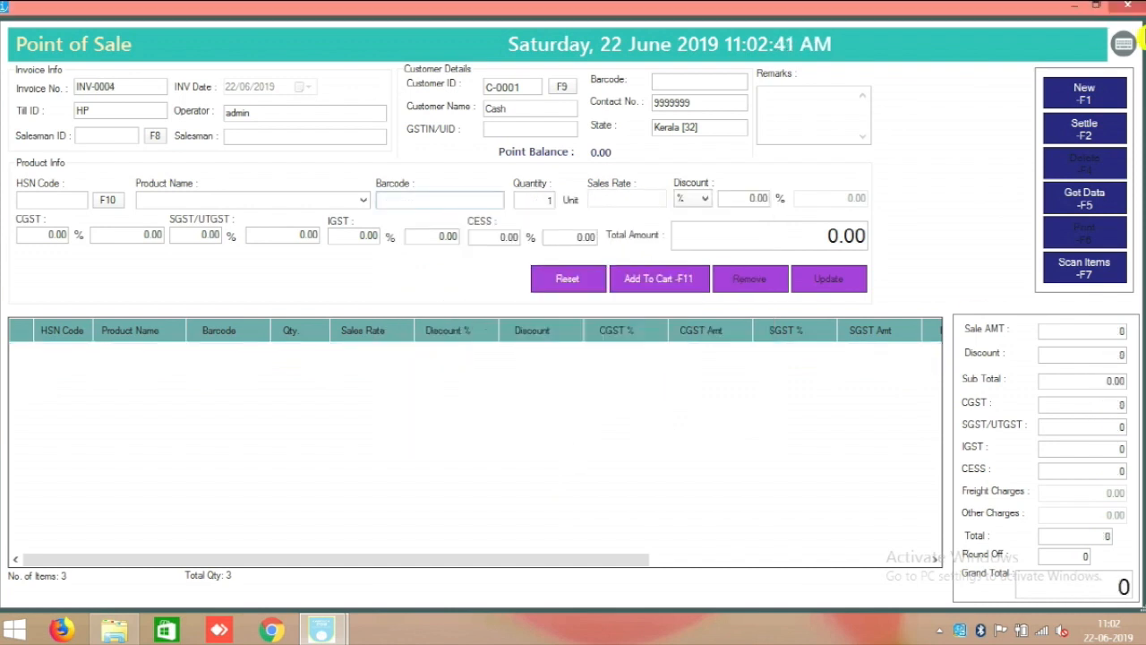
{"action": "left_click", "coordinate": [1131, 7]}
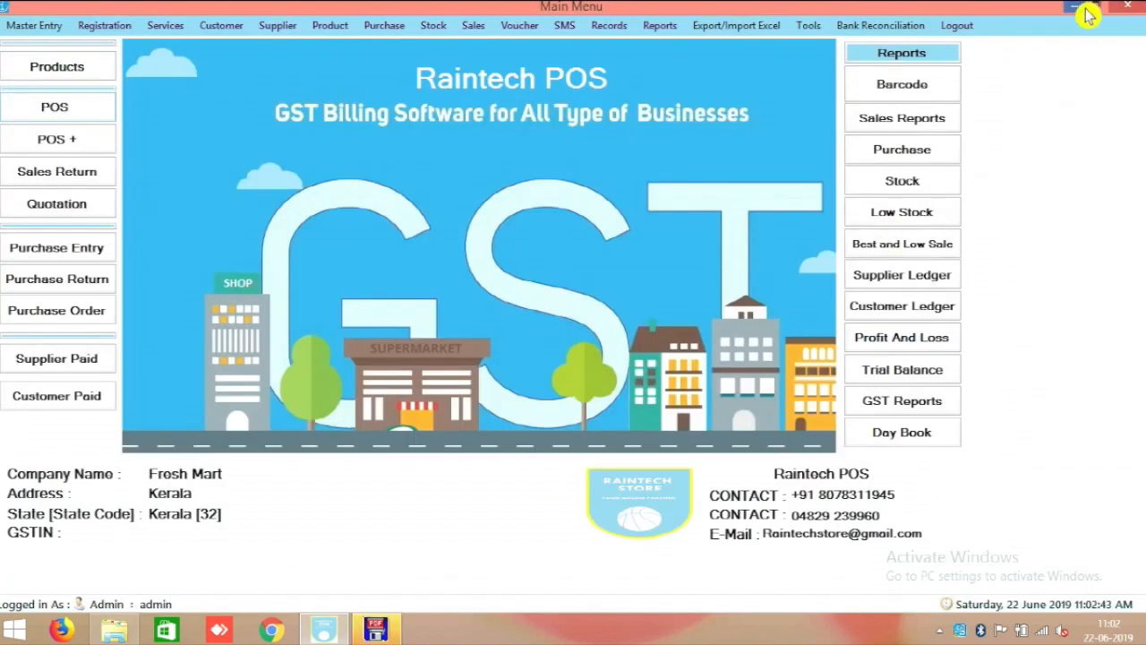
{"action": "left_click", "coordinate": [1079, 9]}
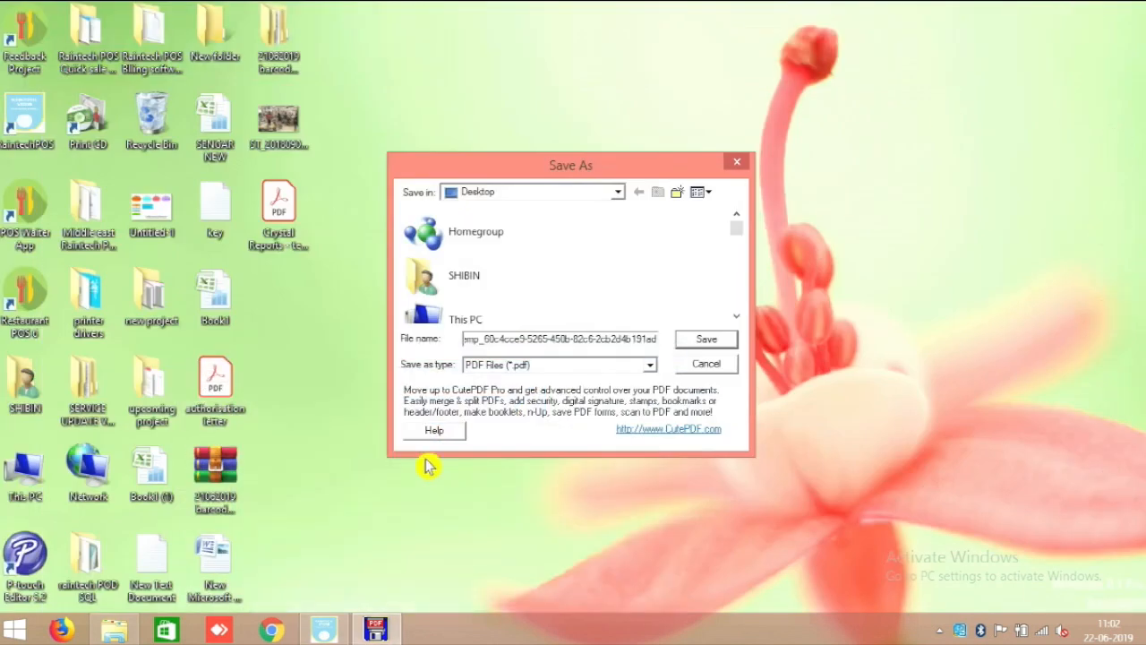
Save invoice INV-0003 as a PDF and open it in Acrobat Reader.
{"action": "left_click", "coordinate": [720, 334]}
{"action": "double_click", "coordinate": [269, 296]}
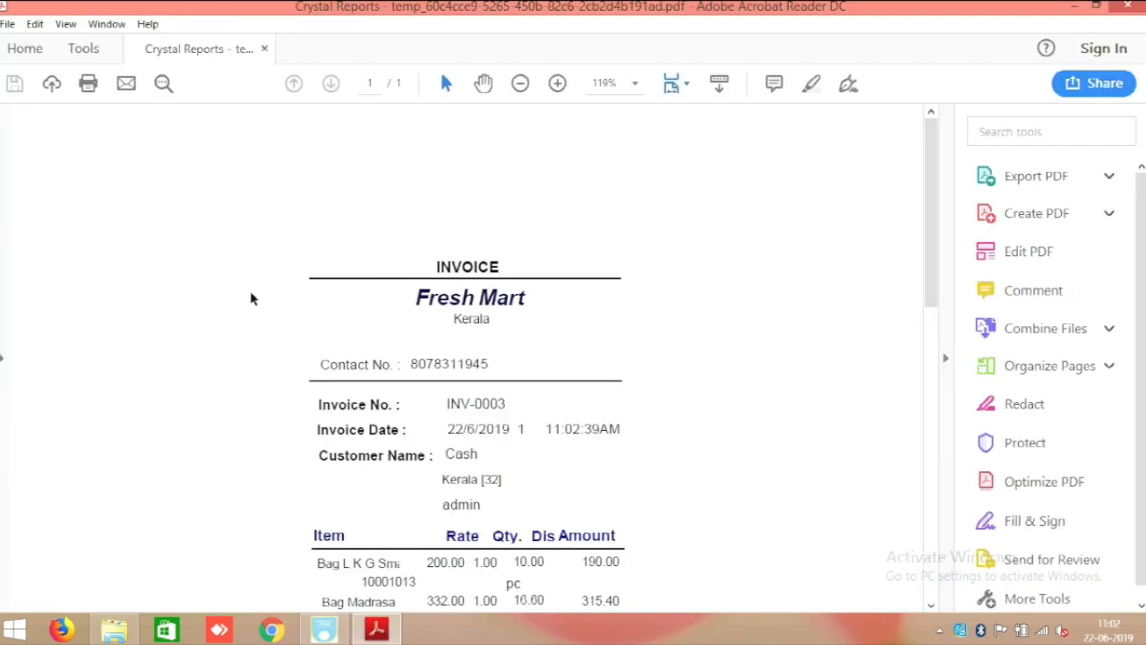
{"action": "scroll", "coordinate": [637, 380], "scroll_direction": "down", "scroll_amount": 3}
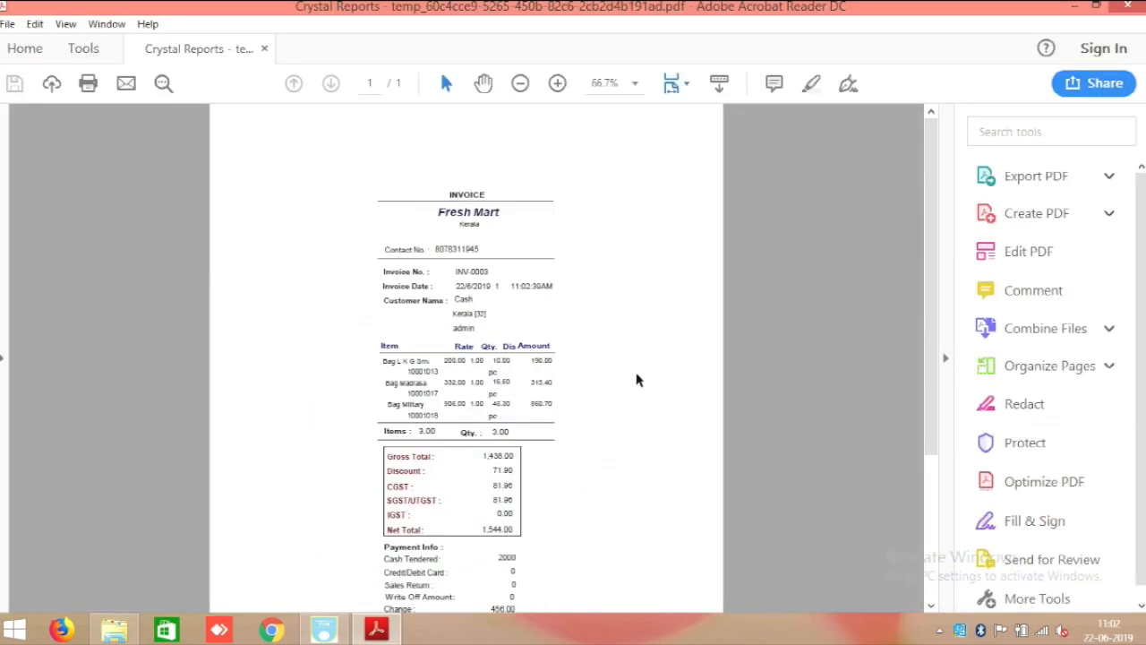
{"action": "scroll", "coordinate": [599, 386], "scroll_direction": "down", "scroll_amount": 3}
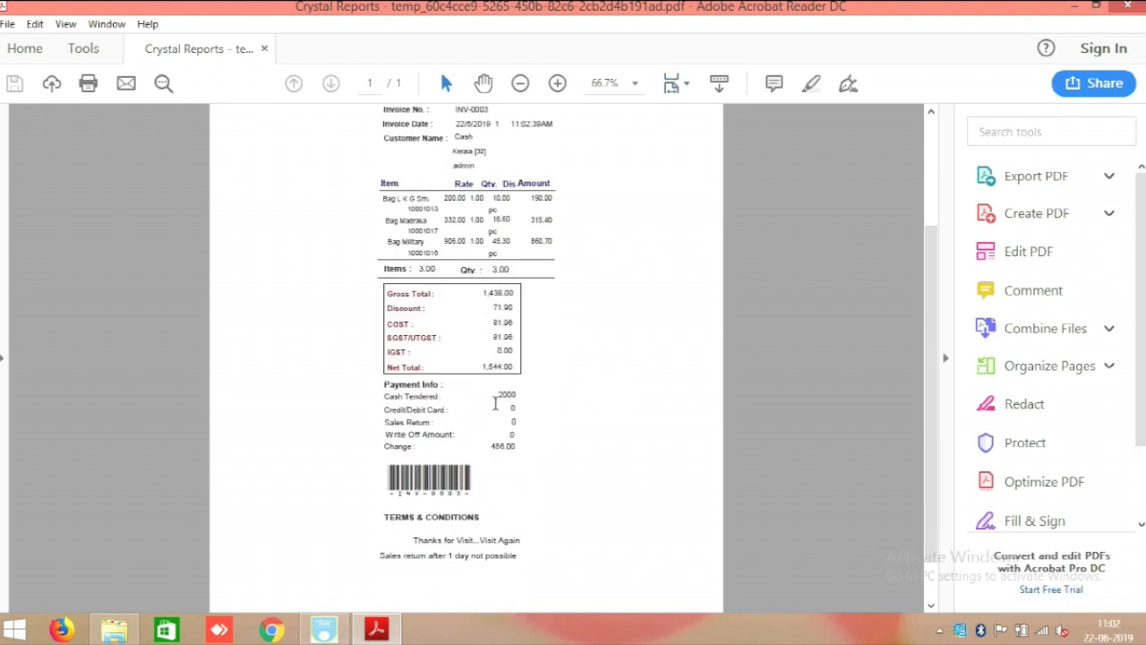
{"action": "scroll", "coordinate": [499, 410], "scroll_direction": "up", "scroll_amount": 1}
{"action": "scroll", "coordinate": [509, 389], "scroll_direction": "up", "scroll_amount": 1}
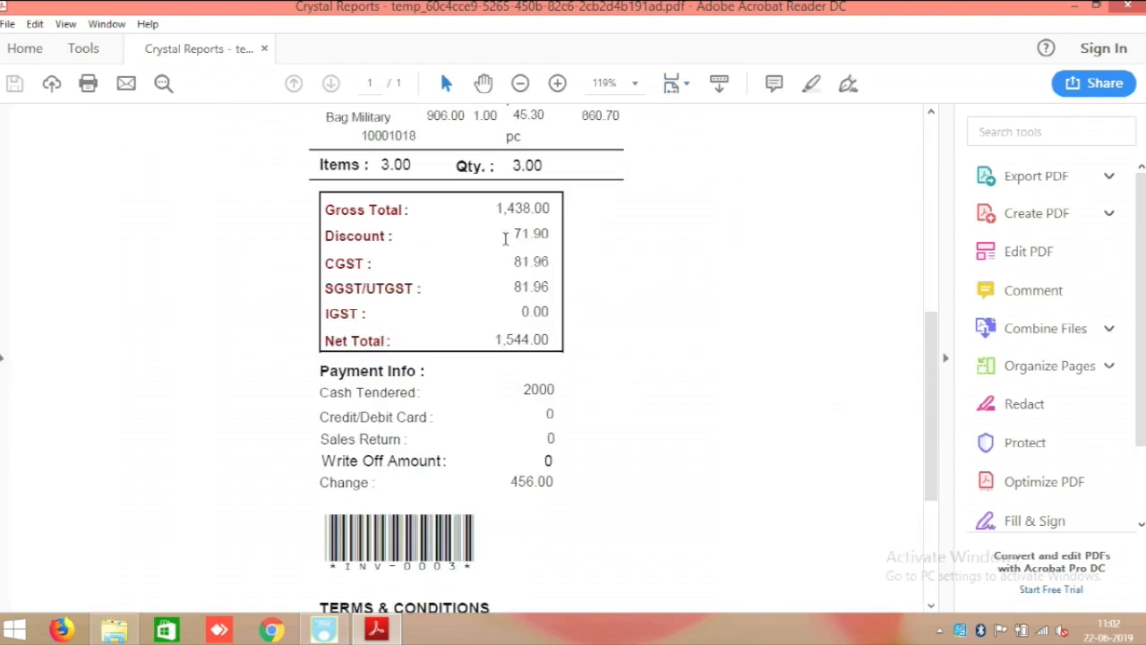
Check the invoice's 1,438.00 gross total, 1,544.00 net total and payment details.
{"action": "left_click_drag", "start_coordinate": [494, 209], "coordinate": [578, 224]}
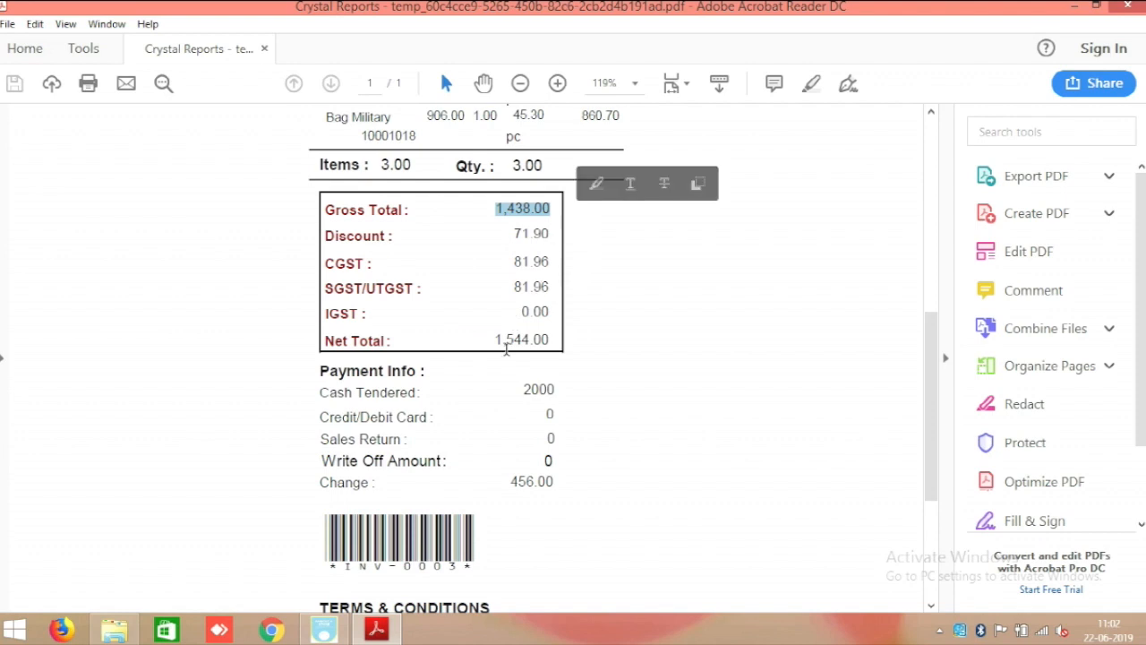
{"action": "left_click_drag", "start_coordinate": [491, 340], "coordinate": [602, 353]}
{"action": "left_click", "coordinate": [602, 354]}
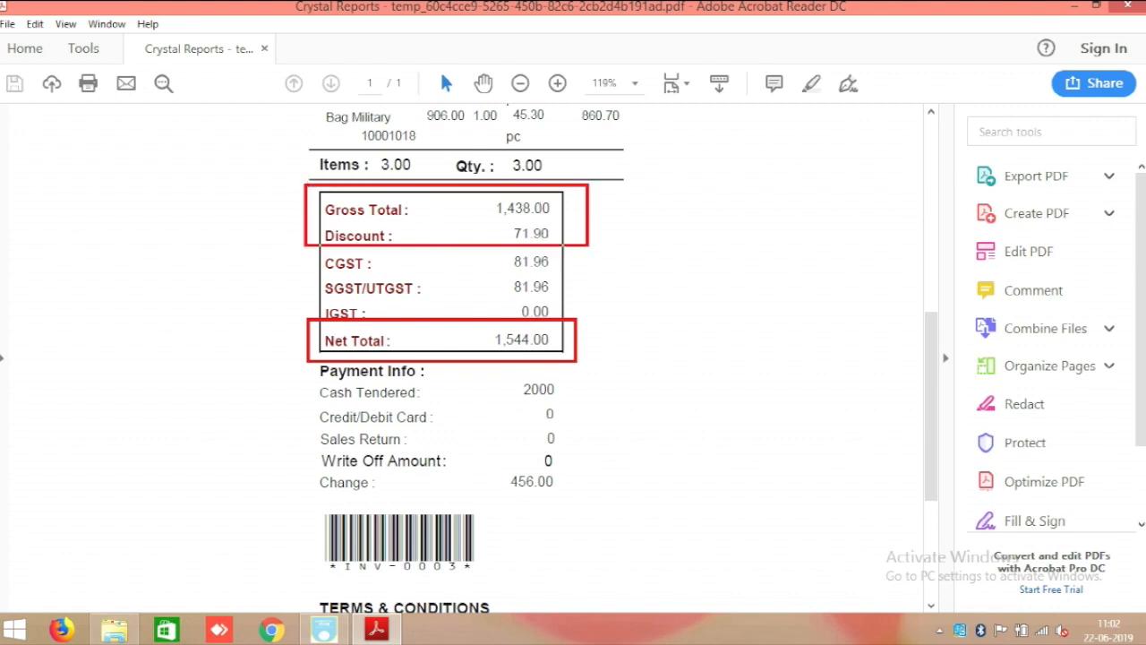
{"action": "scroll", "coordinate": [555, 344], "scroll_direction": "up", "scroll_amount": 5}
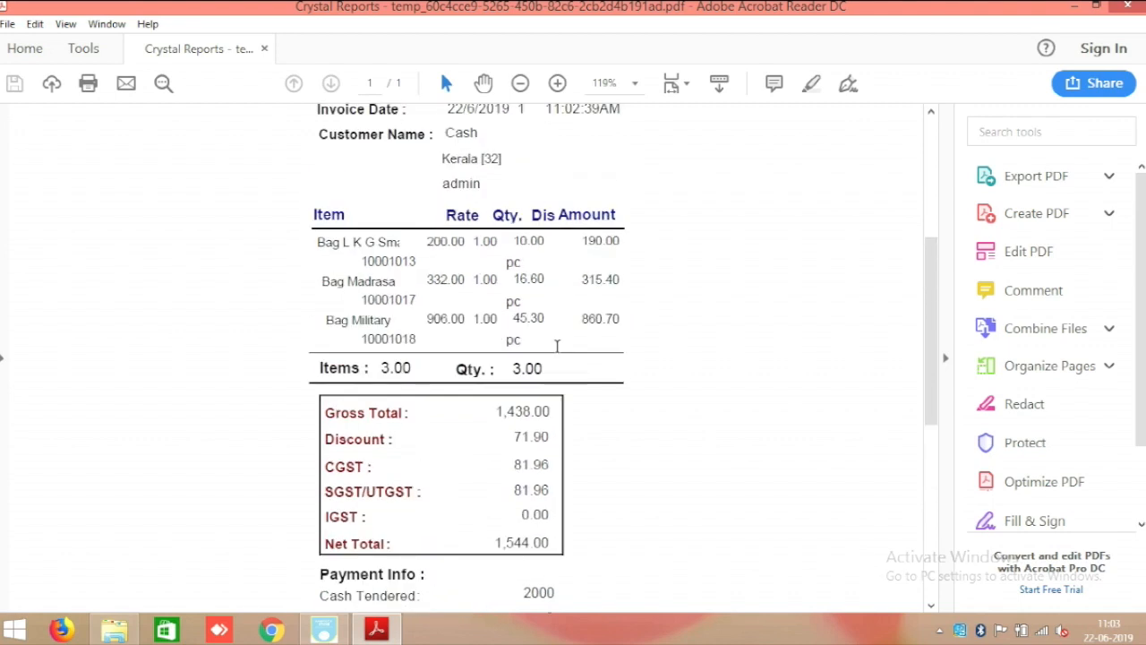
{"action": "scroll", "coordinate": [556, 345], "scroll_direction": "up", "scroll_amount": 2}
{"action": "scroll", "coordinate": [556, 346], "scroll_direction": "up", "scroll_amount": 5}
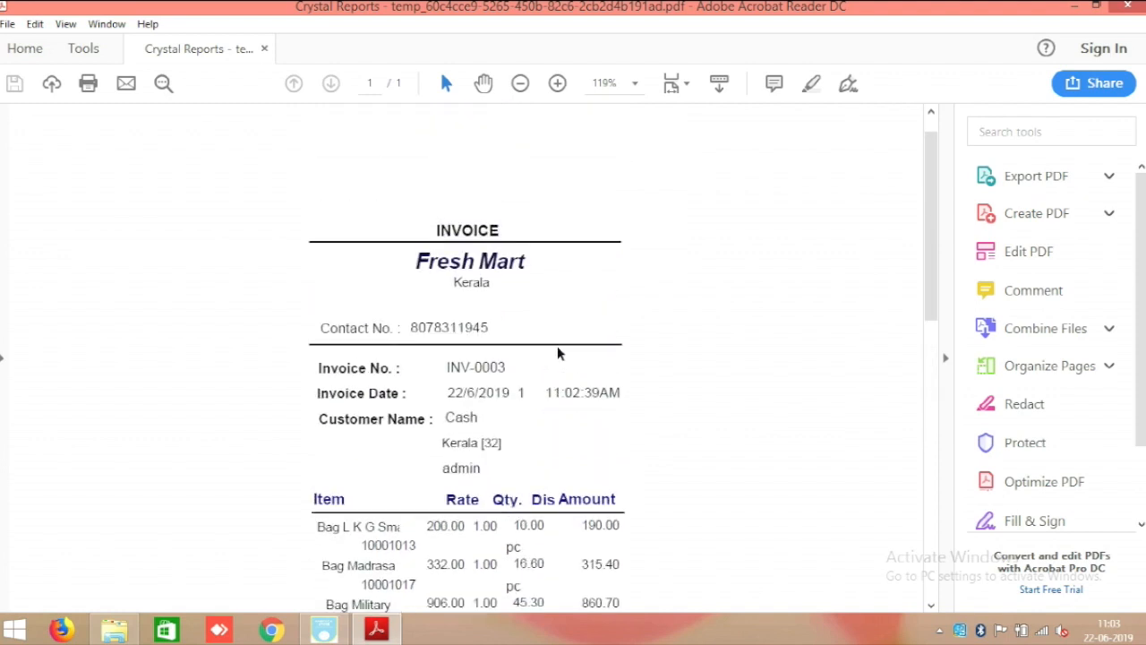
{"action": "scroll", "coordinate": [557, 354], "scroll_direction": "down", "scroll_amount": 15}
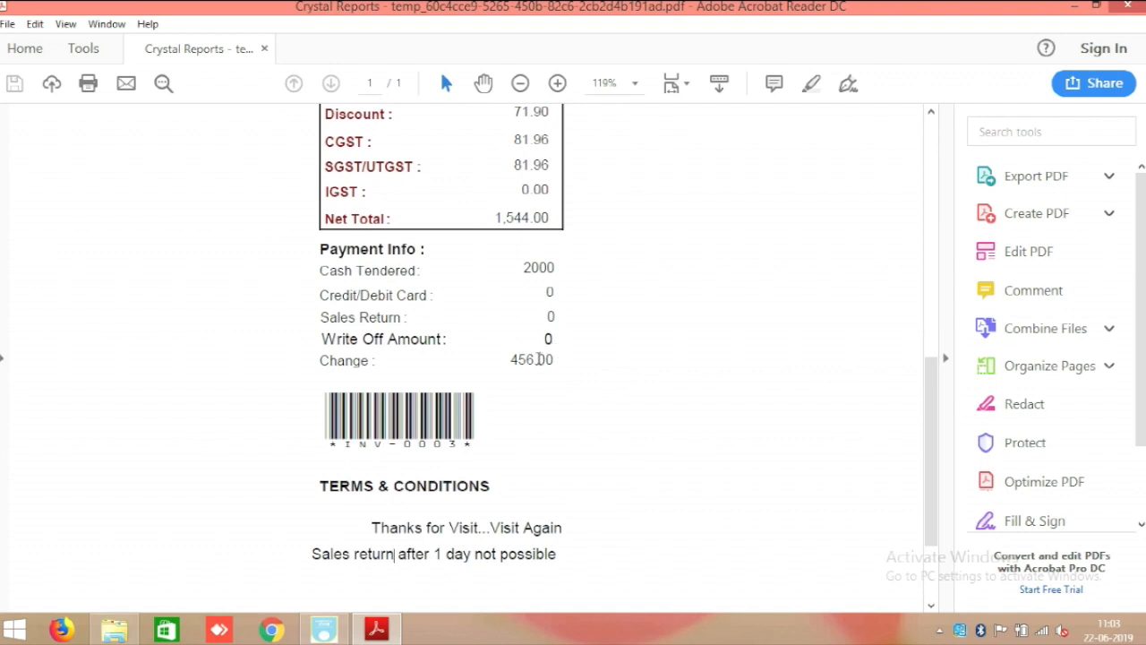
{"action": "scroll", "coordinate": [348, 380], "scroll_direction": "down", "scroll_amount": 3}
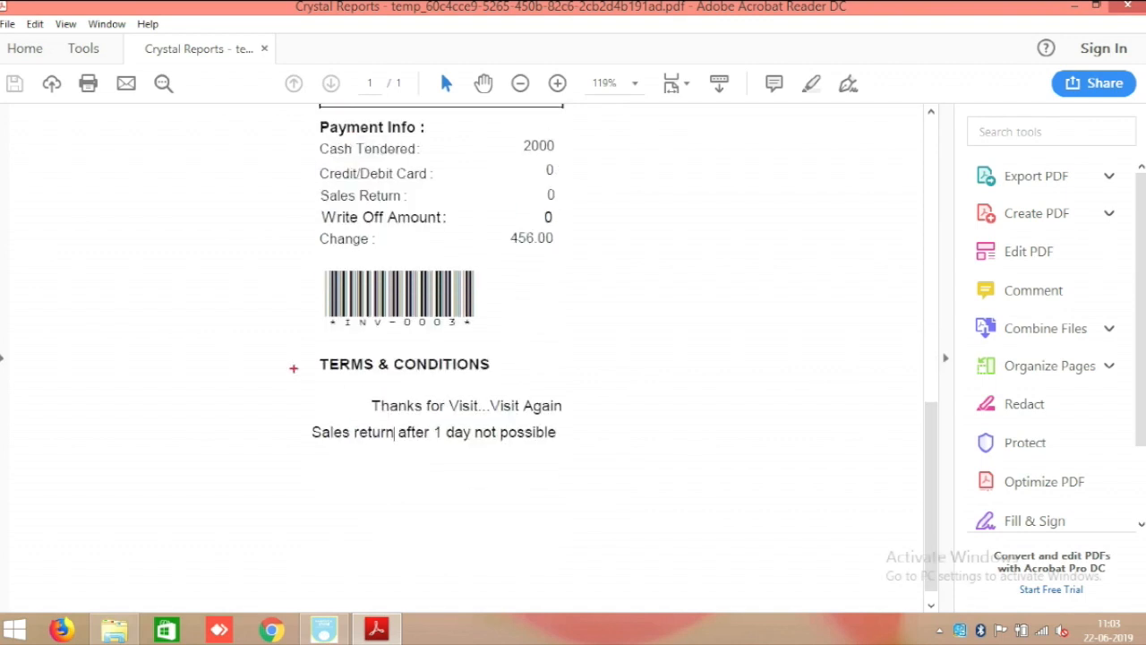
Close the invoice PDF and bring the Raintech POS main menu back.
{"action": "left_click", "coordinate": [1123, 7]}
{"action": "left_click", "coordinate": [274, 629]}
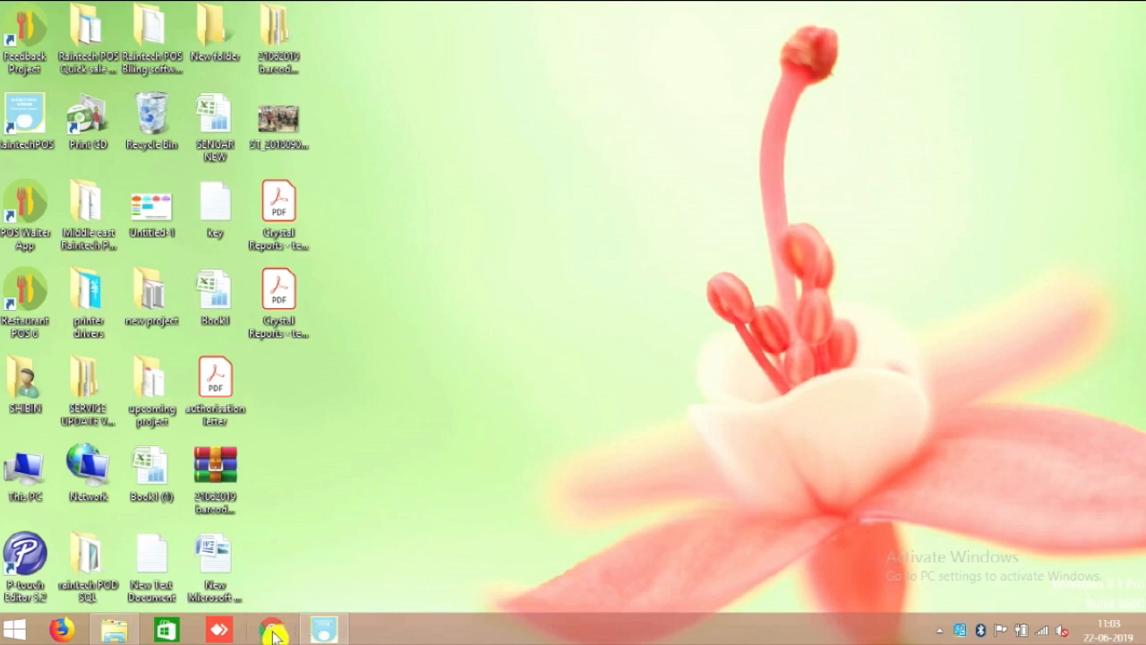
{"action": "left_click", "coordinate": [324, 629]}
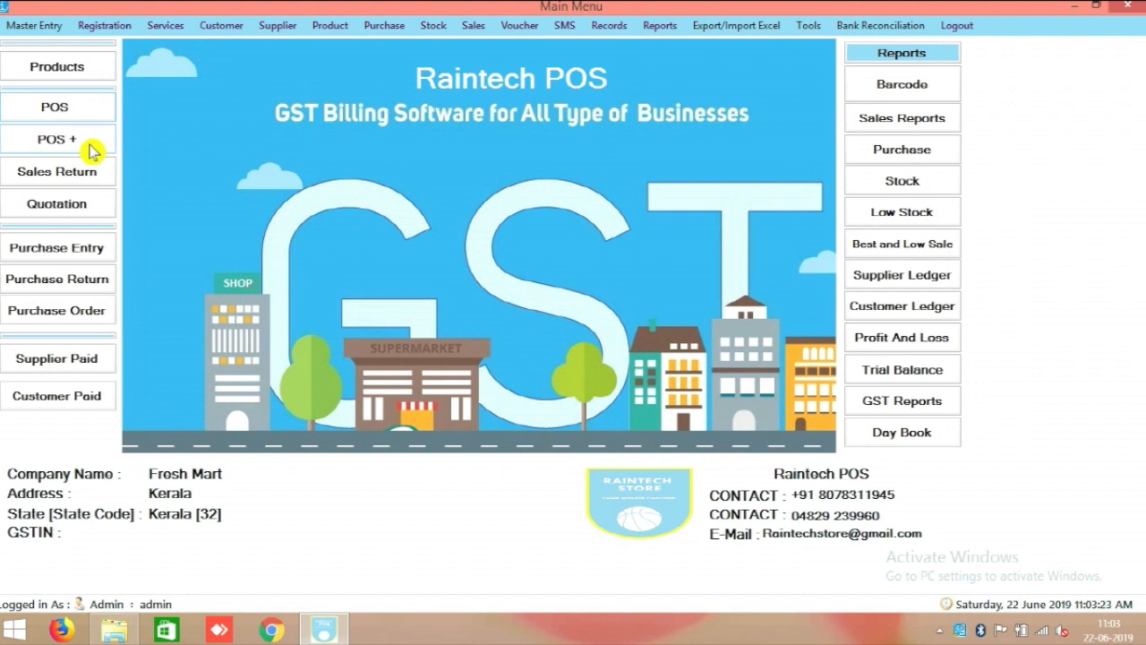
Open and close a new Sales Invoice (INV-0004), then go to Master Entry > Terminal Setting.
{"action": "left_click", "coordinate": [92, 150]}
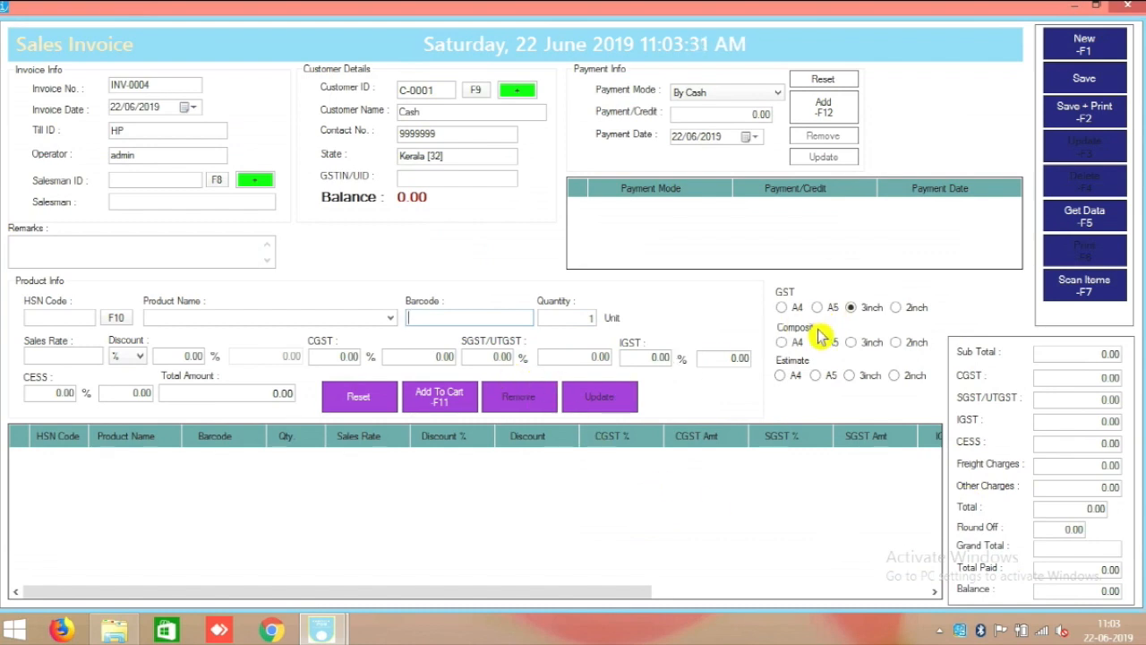
{"action": "left_click", "coordinate": [1133, 6]}
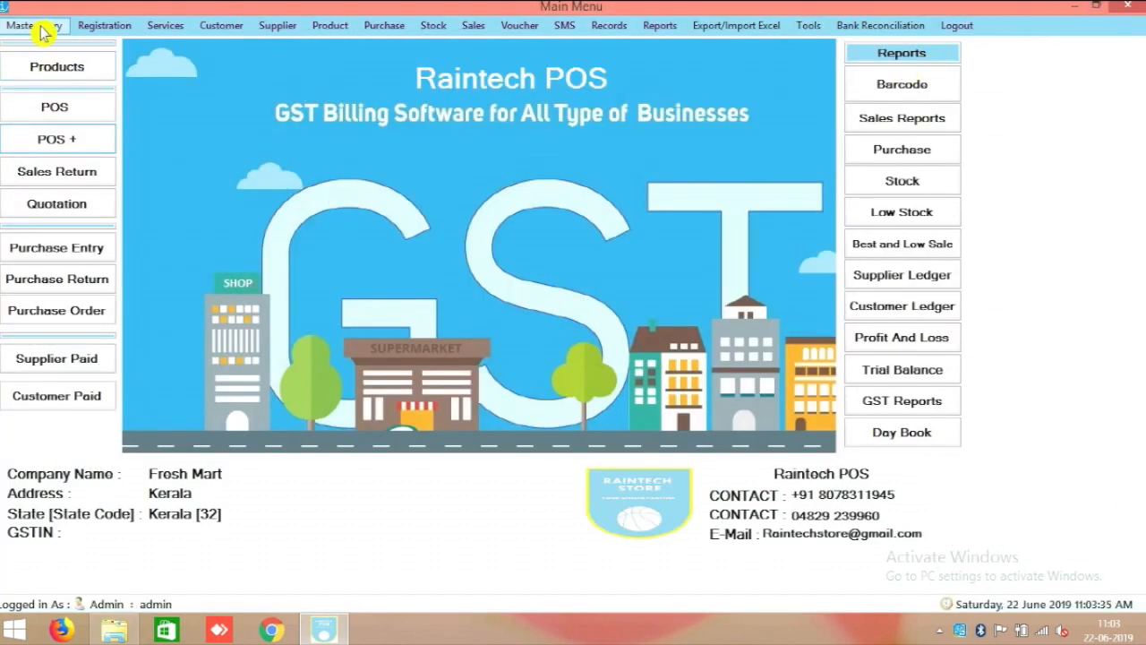
{"action": "left_click", "coordinate": [18, 25]}
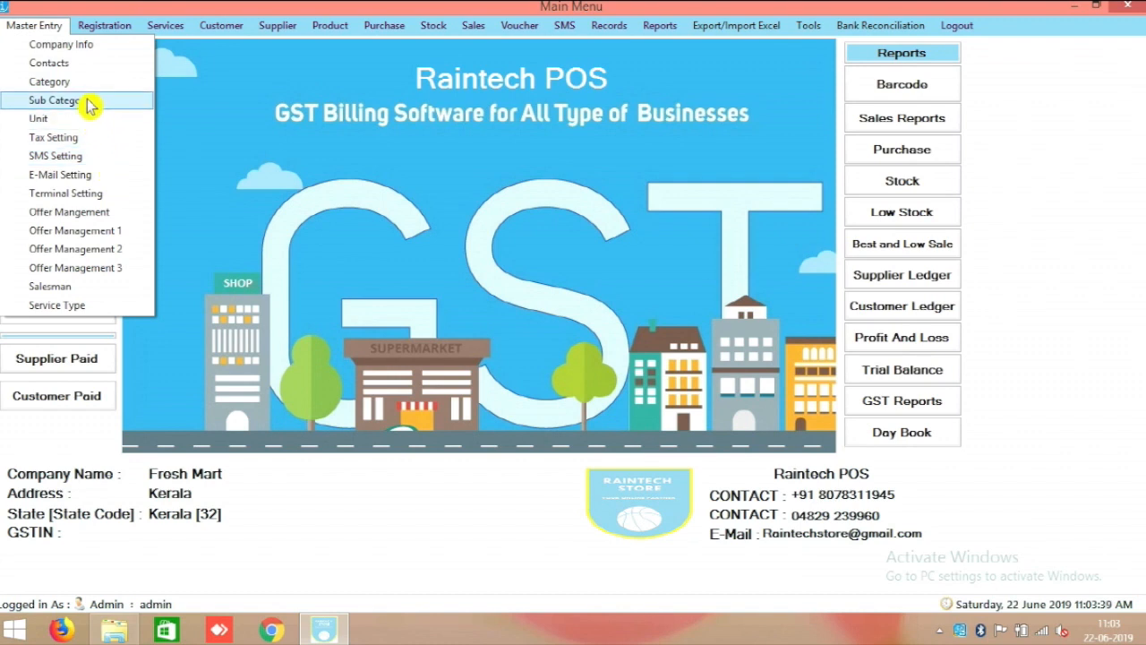
{"action": "left_click", "coordinate": [100, 193]}
Set the HP till's Printer Type and Print Report to Laser Printer and update the terminal setting.
{"action": "left_click", "coordinate": [501, 336]}
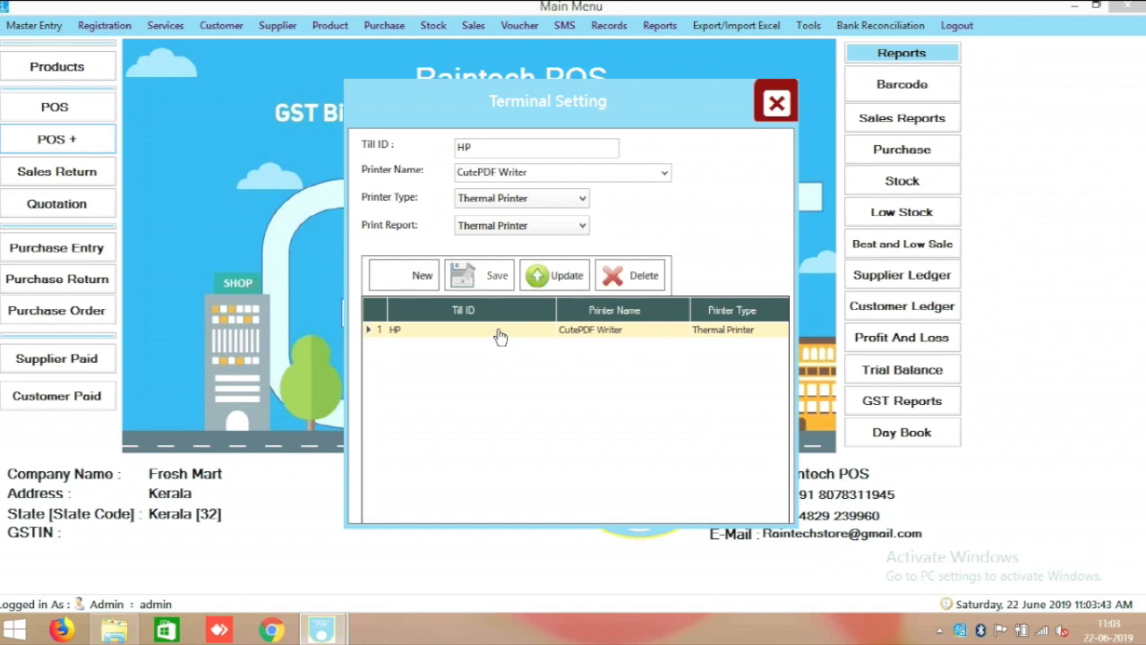
{"action": "left_click_drag", "start_coordinate": [357, 322], "coordinate": [790, 358]}
{"action": "left_click", "coordinate": [580, 200]}
{"action": "left_click", "coordinate": [564, 217]}
{"action": "left_click", "coordinate": [559, 227]}
{"action": "left_click", "coordinate": [537, 241]}
{"action": "left_click", "coordinate": [557, 275]}
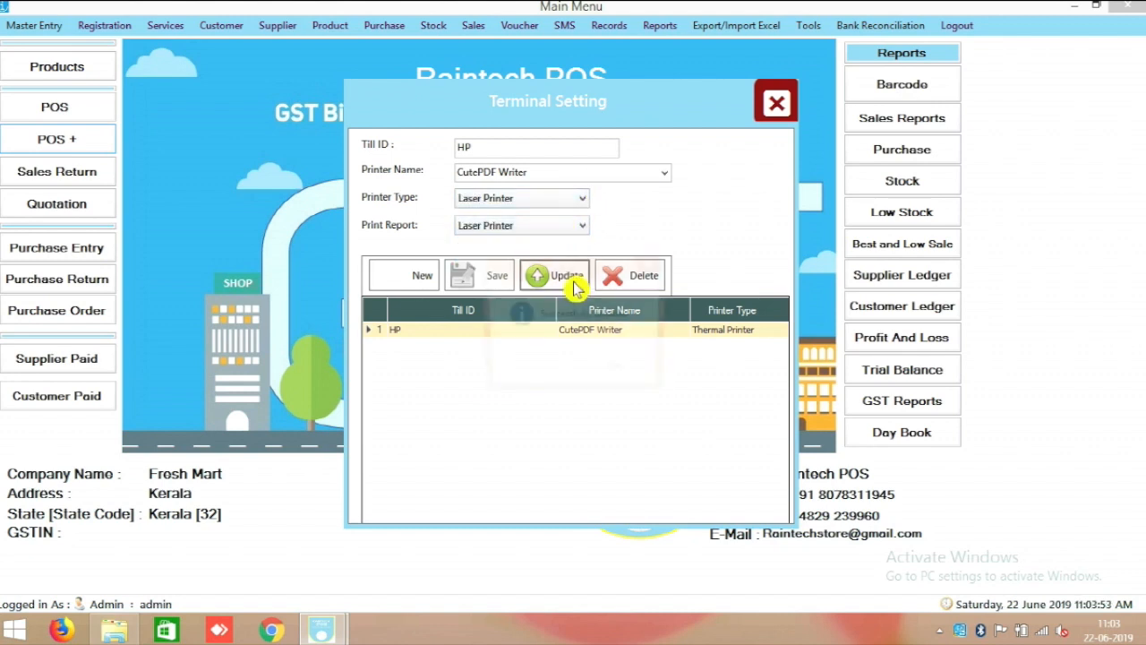
{"action": "left_click", "coordinate": [621, 370]}
{"action": "left_click", "coordinate": [775, 104]}
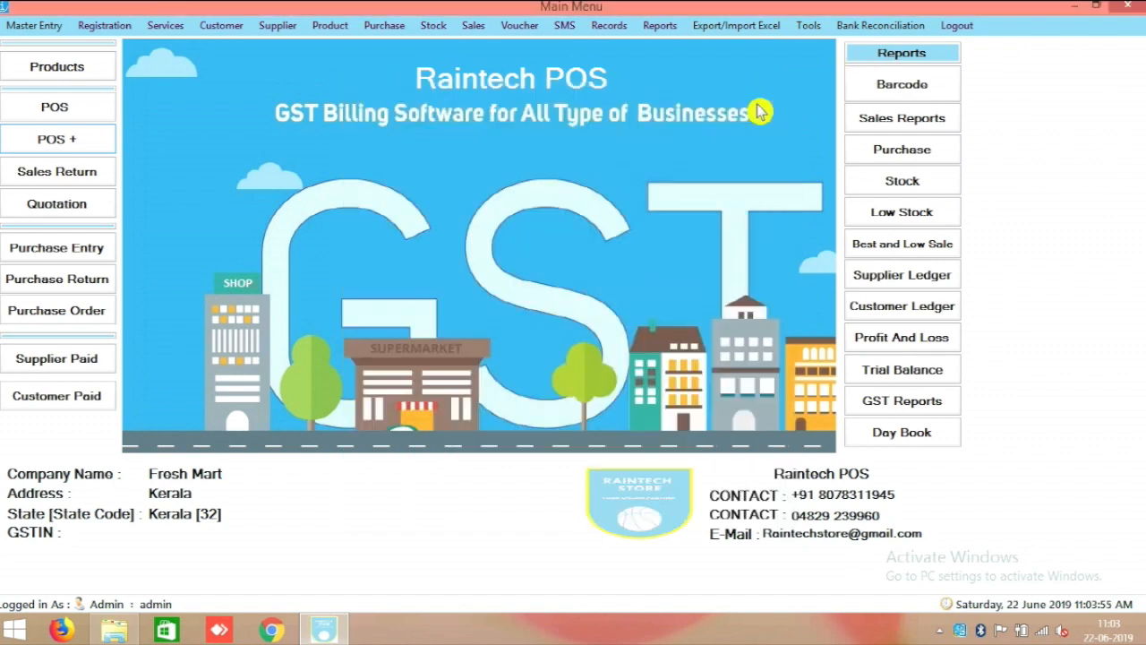
{"action": "left_click", "coordinate": [67, 143]}
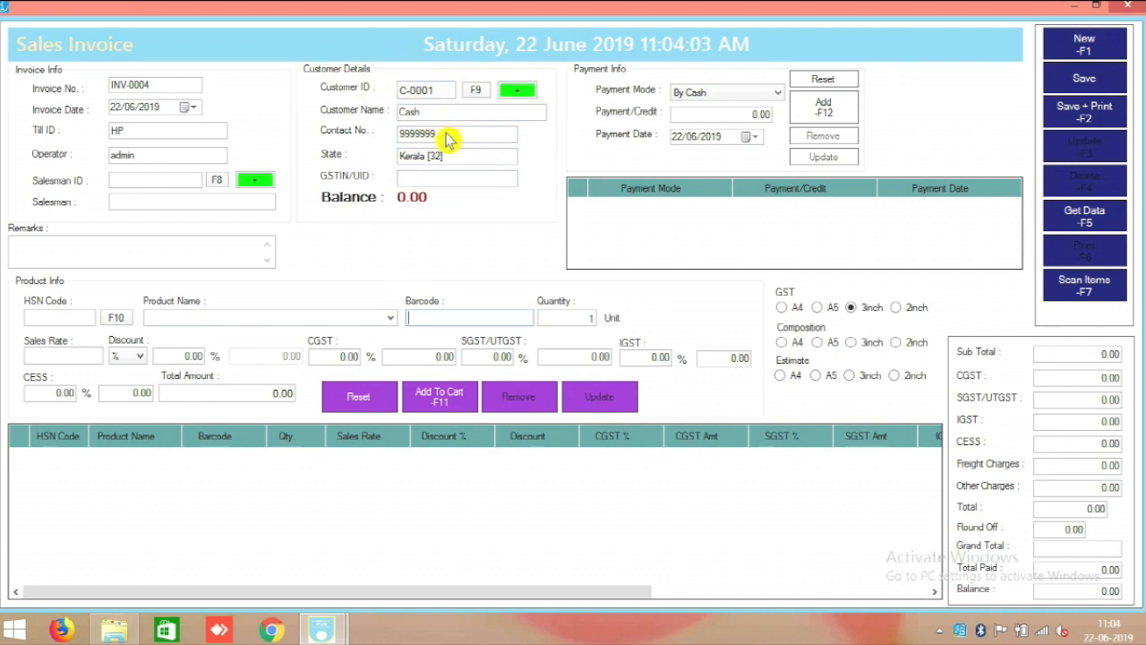
Add and save a new customer with their name, state Uttar Pradesh [09] and barcode 123.
{"action": "left_click", "coordinate": [526, 93]}
{"action": "left_click", "coordinate": [429, 163]}
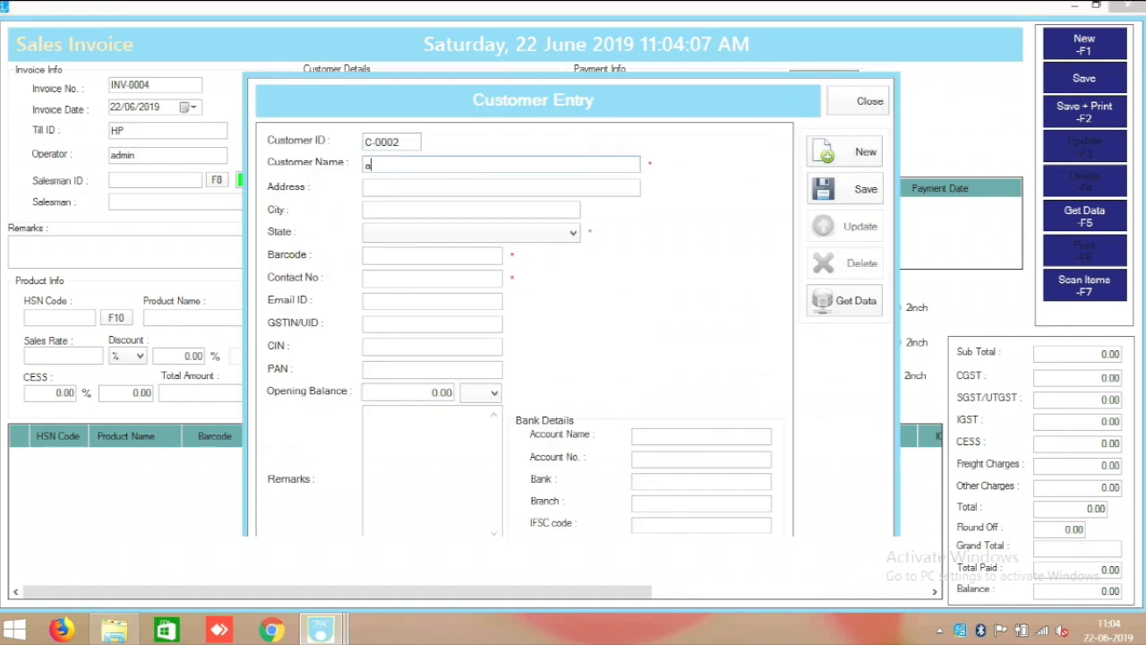
{"action": "type", "text": "Ashook"}
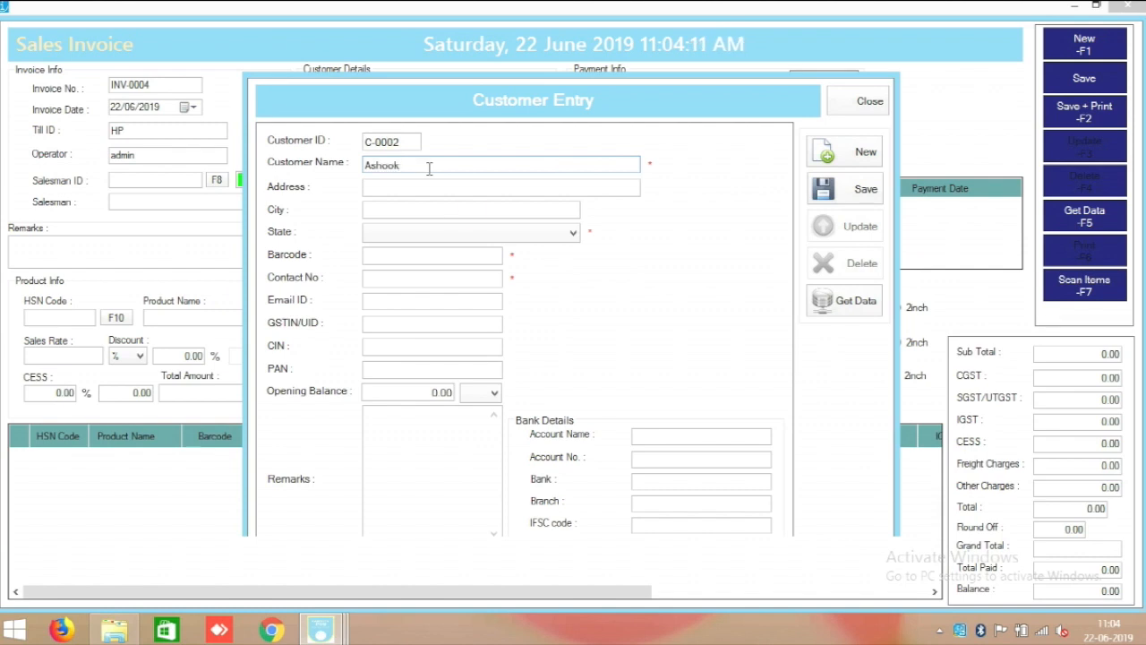
{"action": "left_click", "coordinate": [478, 233]}
{"action": "left_click", "coordinate": [429, 343]}
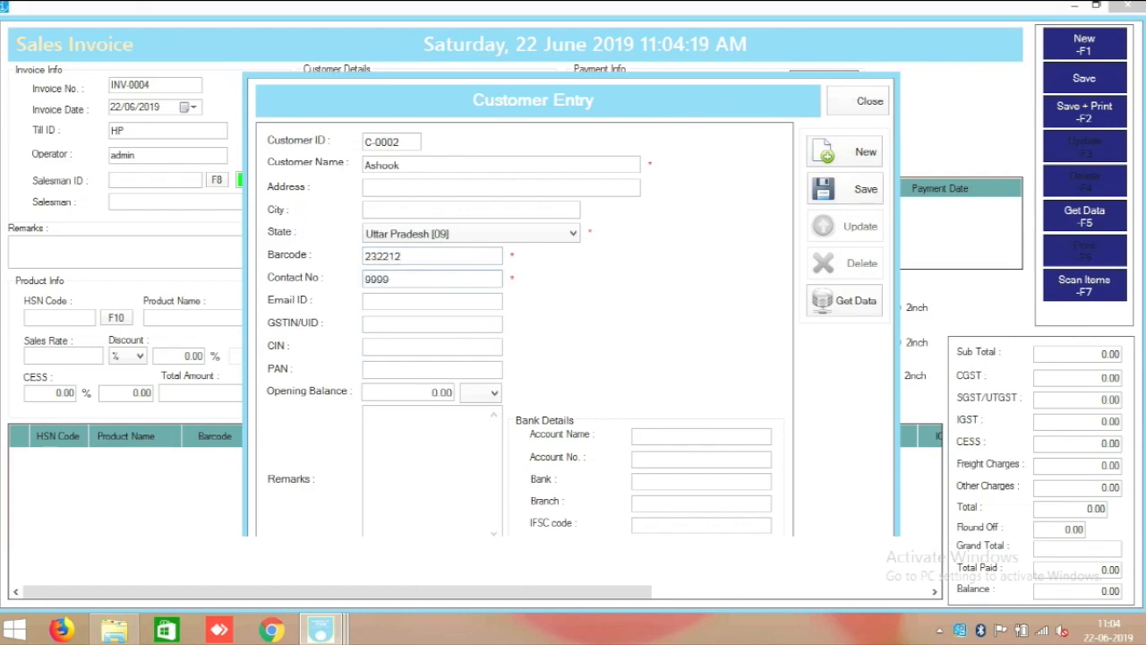
{"action": "double_click", "coordinate": [427, 254]}
{"action": "type", "text": "123"}
{"action": "left_click", "coordinate": [405, 280]}
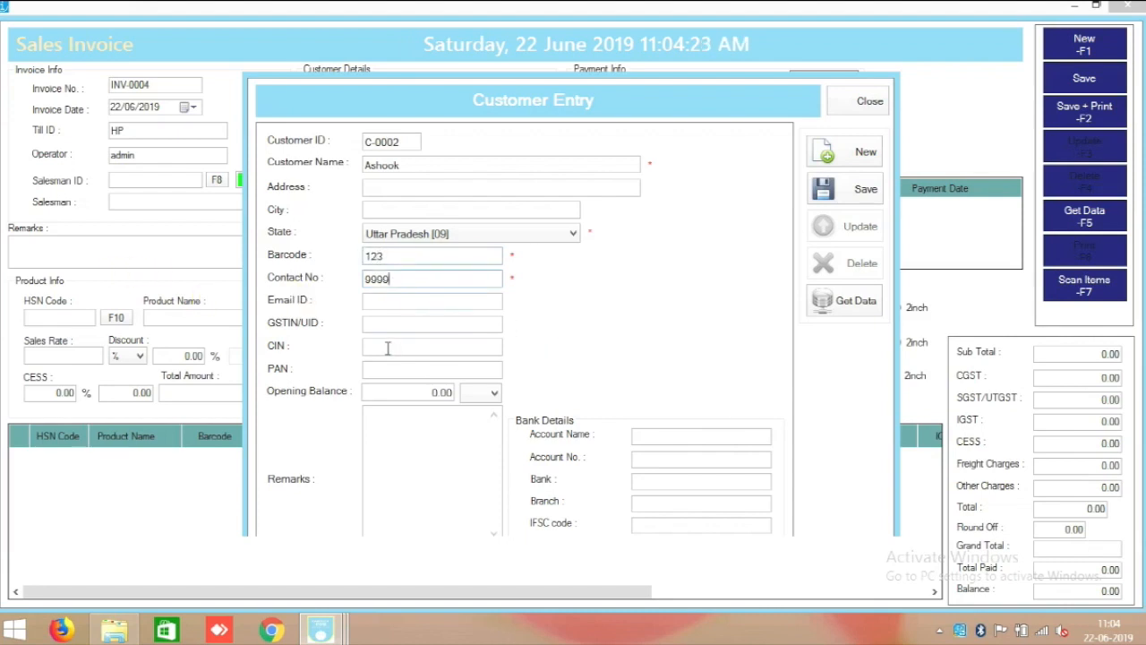
{"action": "left_click", "coordinate": [858, 199]}
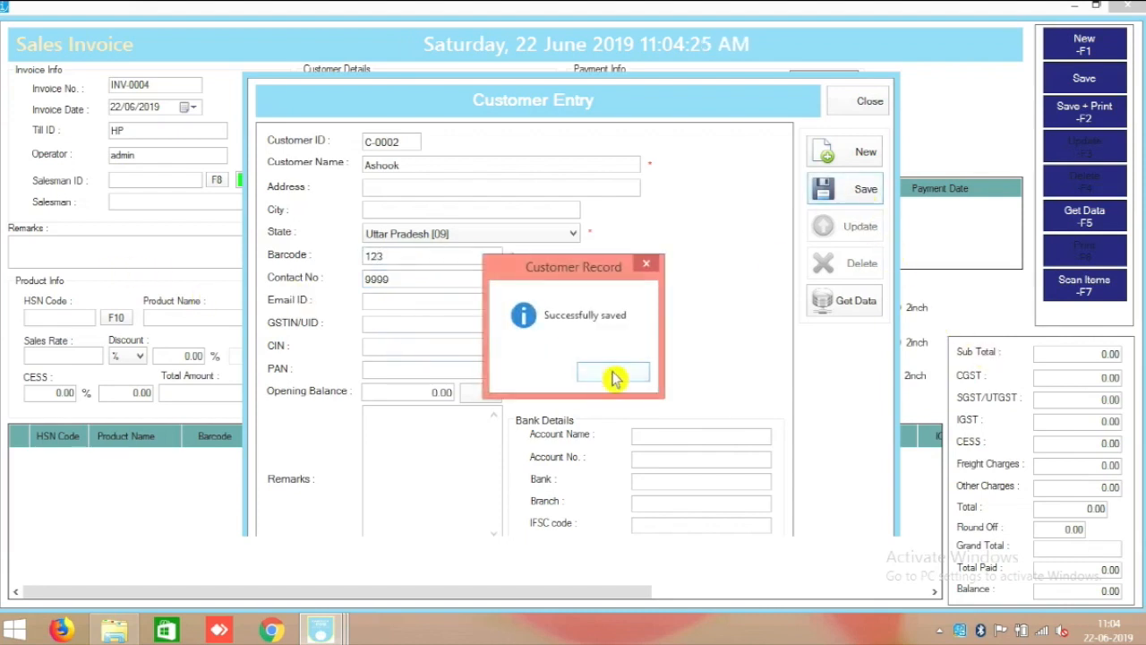
{"action": "left_click", "coordinate": [602, 385]}
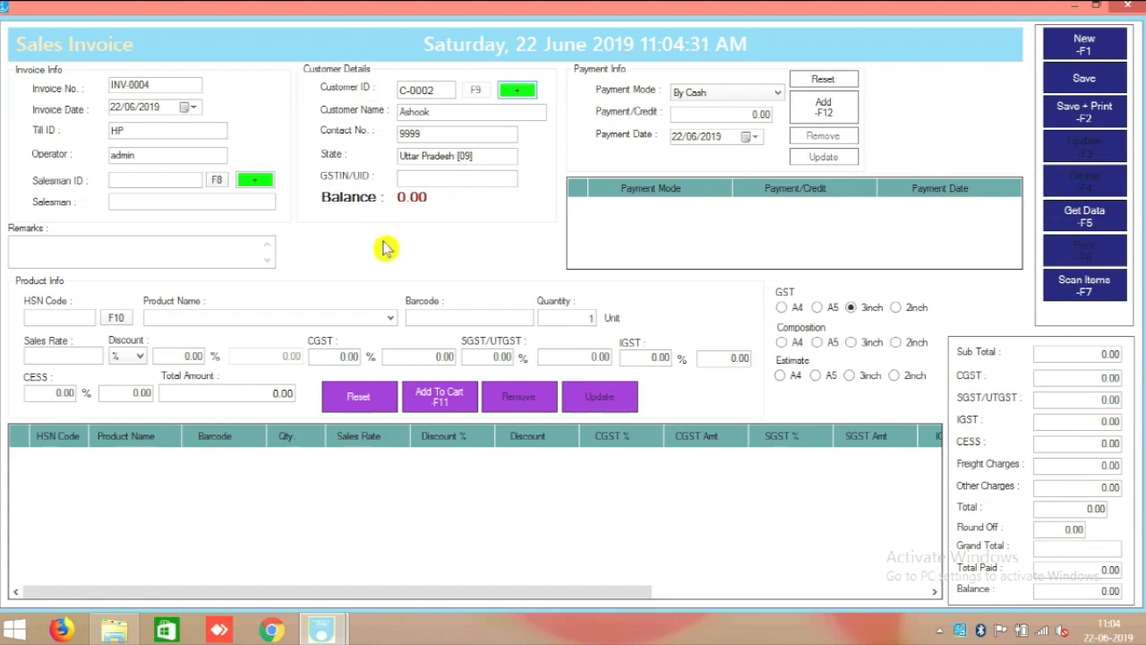
Add Bag Small, Bag School and Belt Leather to invoice INV-0004's cart.
{"action": "left_click", "coordinate": [391, 317]}
{"action": "left_click", "coordinate": [297, 286]}
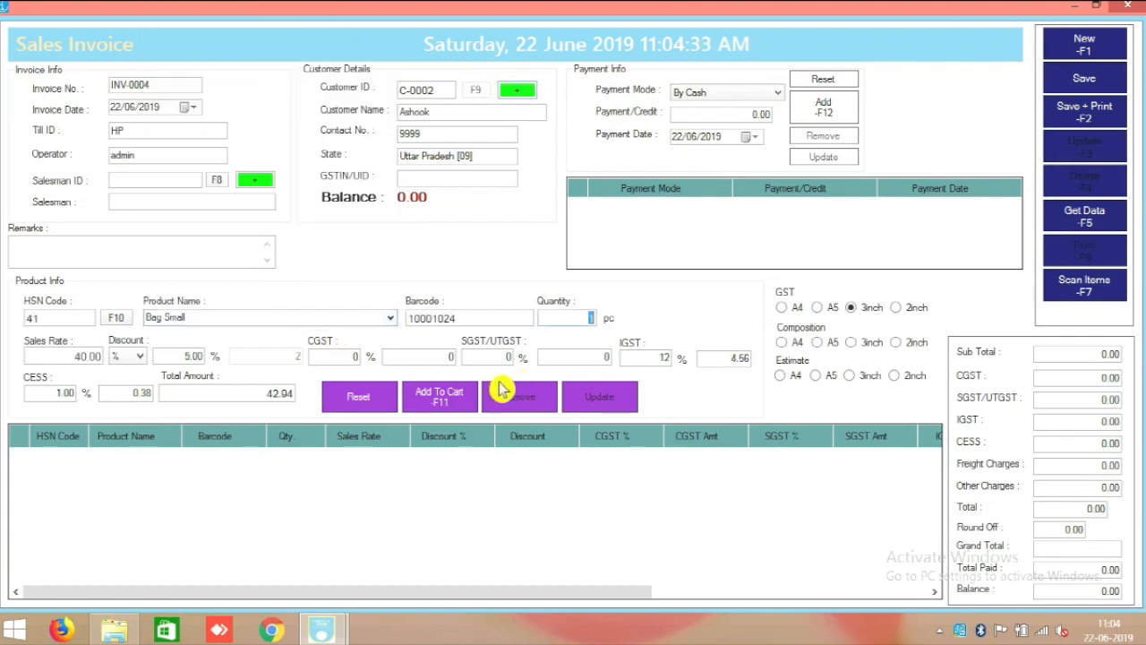
{"action": "left_click", "coordinate": [443, 394]}
{"action": "left_click", "coordinate": [392, 318]}
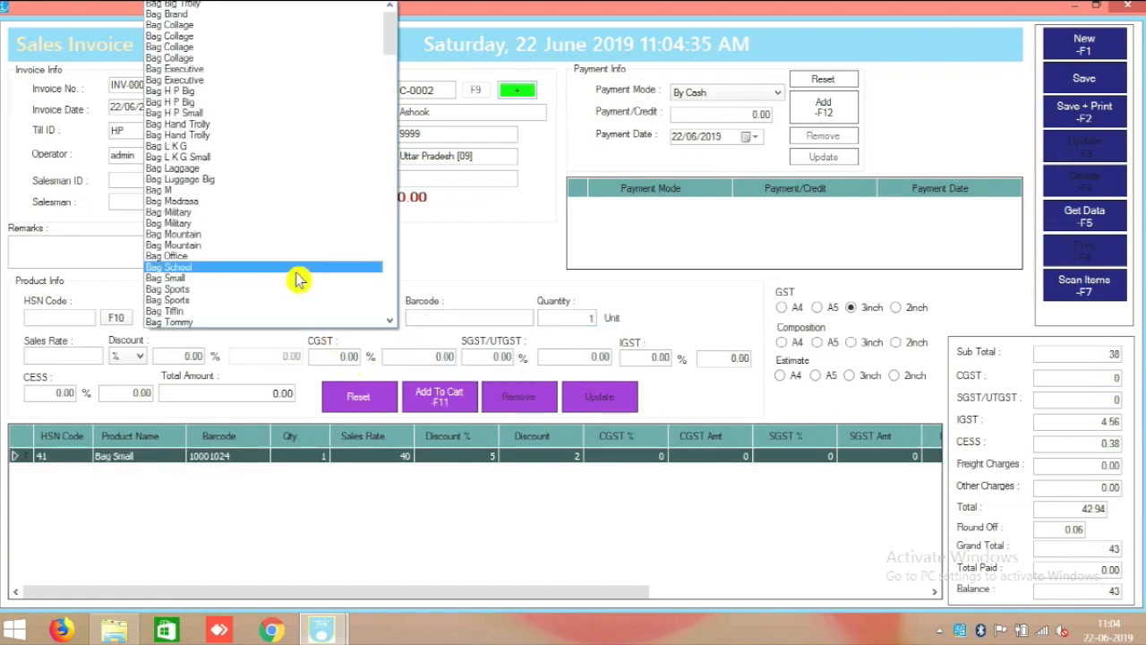
{"action": "left_click", "coordinate": [301, 276]}
{"action": "left_click", "coordinate": [448, 399]}
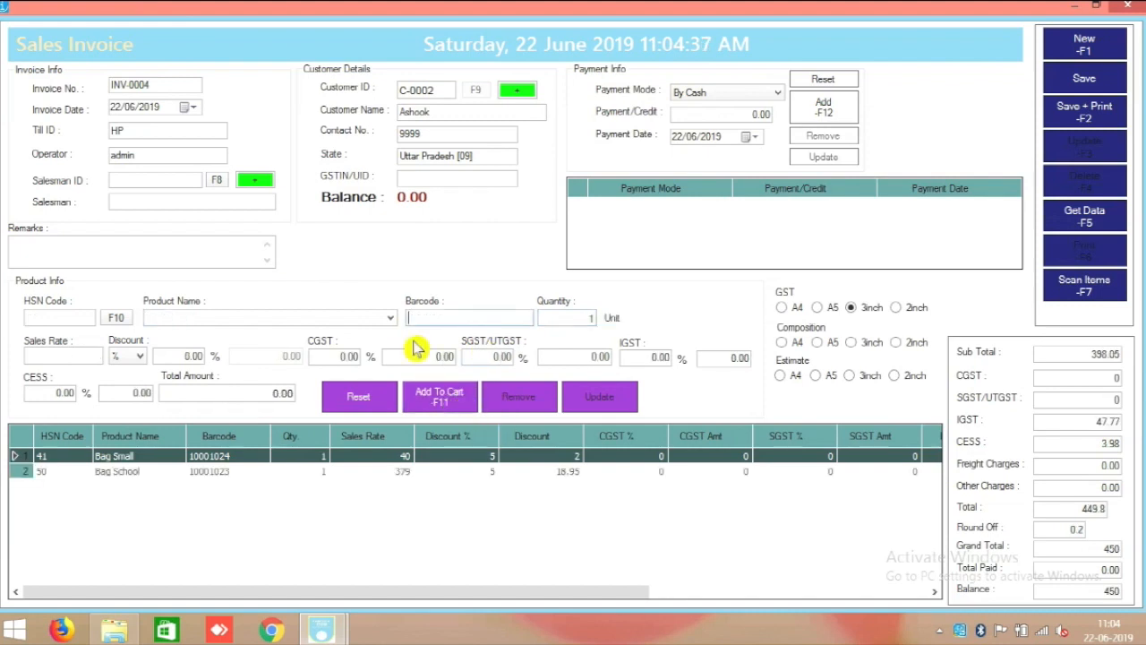
{"action": "left_click", "coordinate": [391, 318]}
{"action": "scroll", "coordinate": [277, 299], "scroll_direction": "down", "scroll_amount": 8}
{"action": "left_click", "coordinate": [276, 289]}
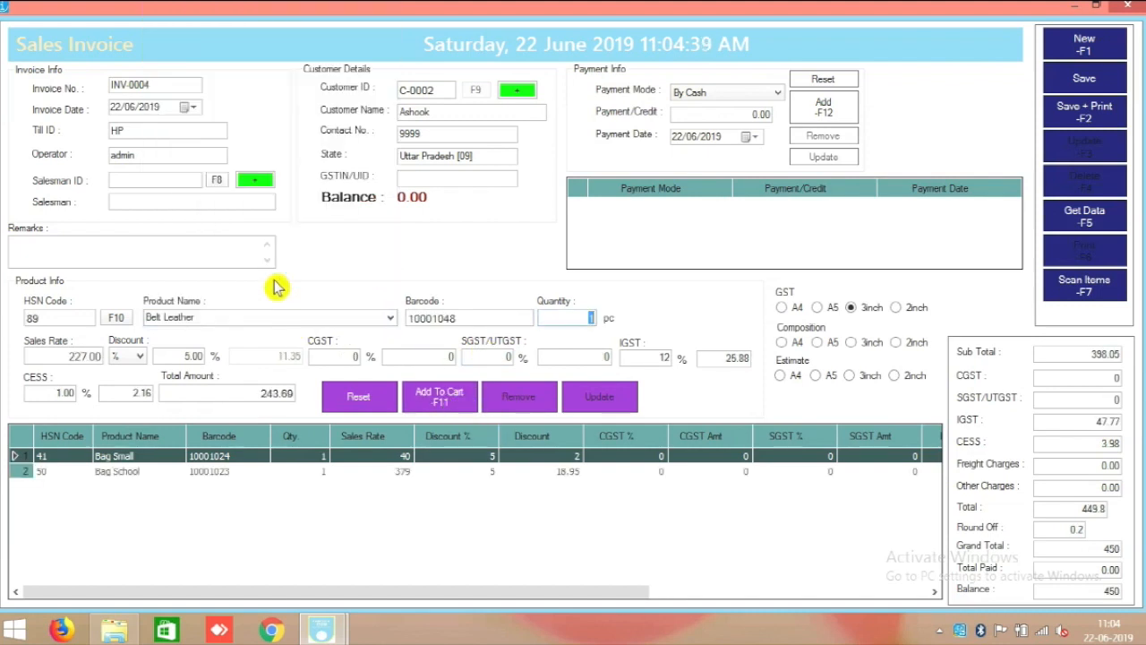
{"action": "left_click", "coordinate": [467, 403]}
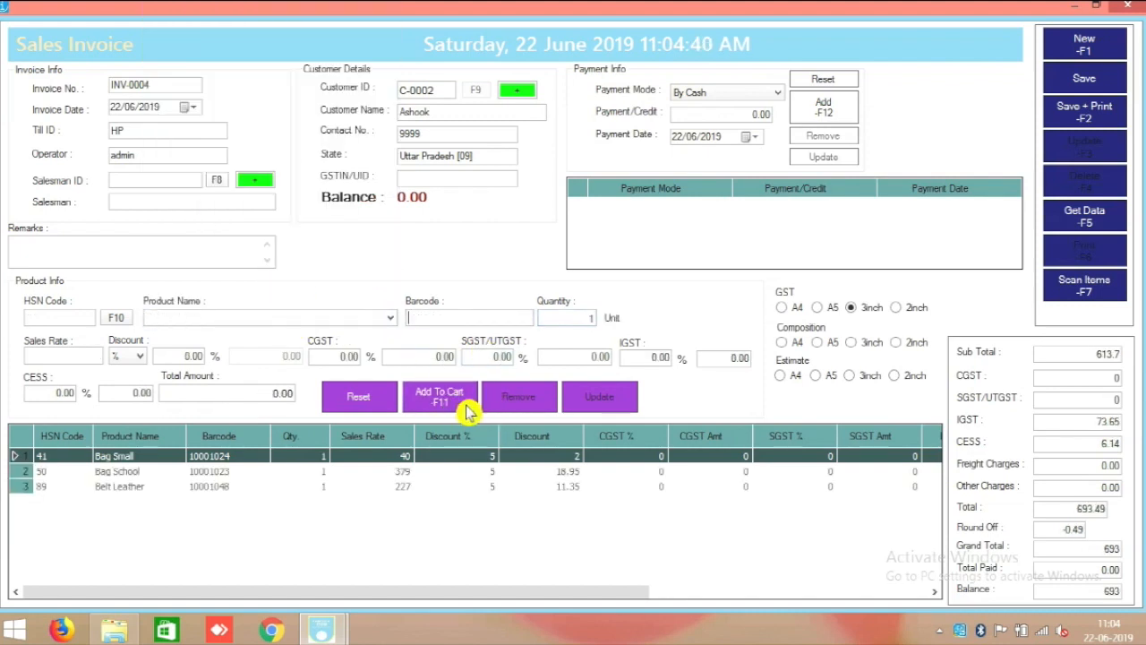
Choose the GST A5 print format and select the 693 balance amount.
{"action": "left_click", "coordinate": [781, 308]}
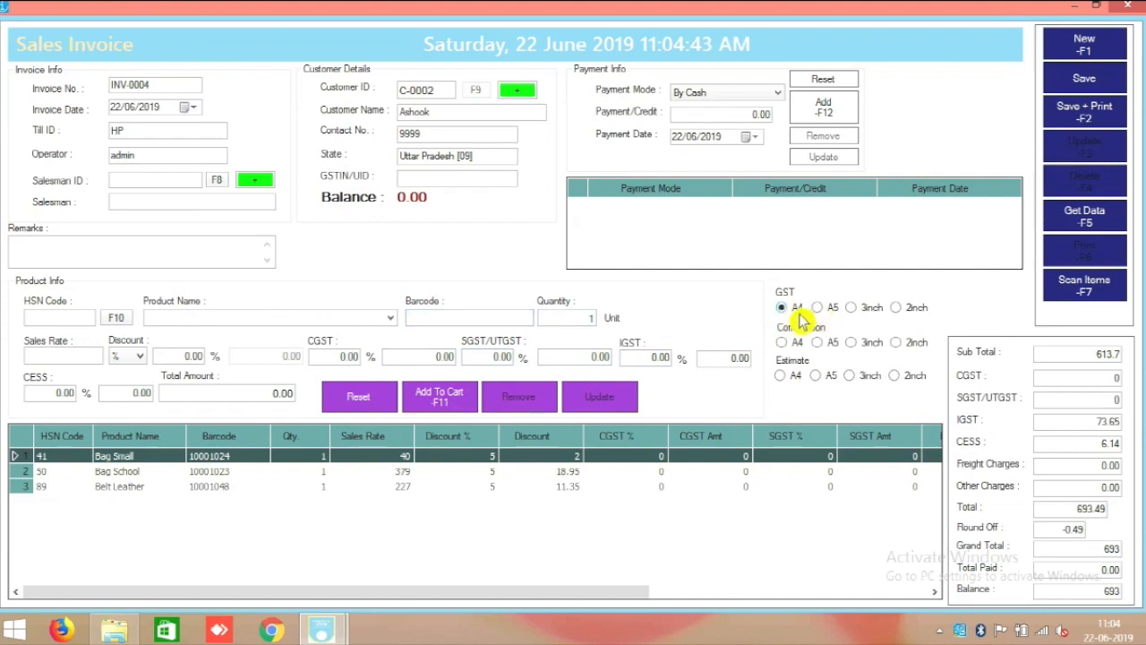
{"action": "left_click_drag", "start_coordinate": [754, 270], "coordinate": [937, 401]}
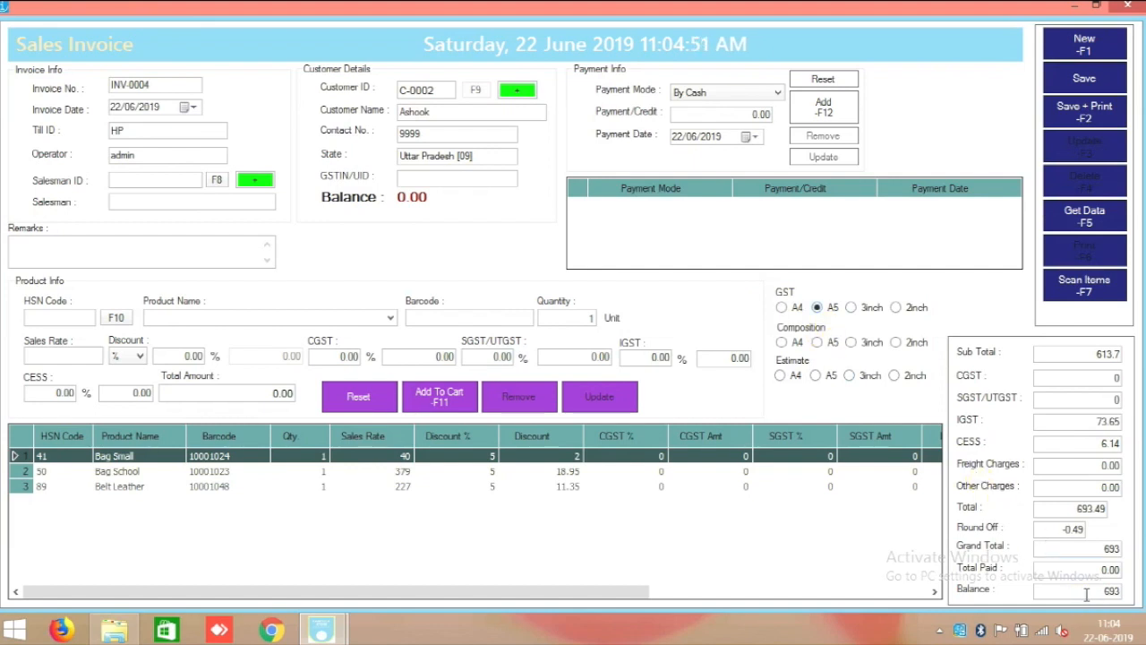
{"action": "left_click_drag", "start_coordinate": [1094, 592], "coordinate": [1136, 591]}
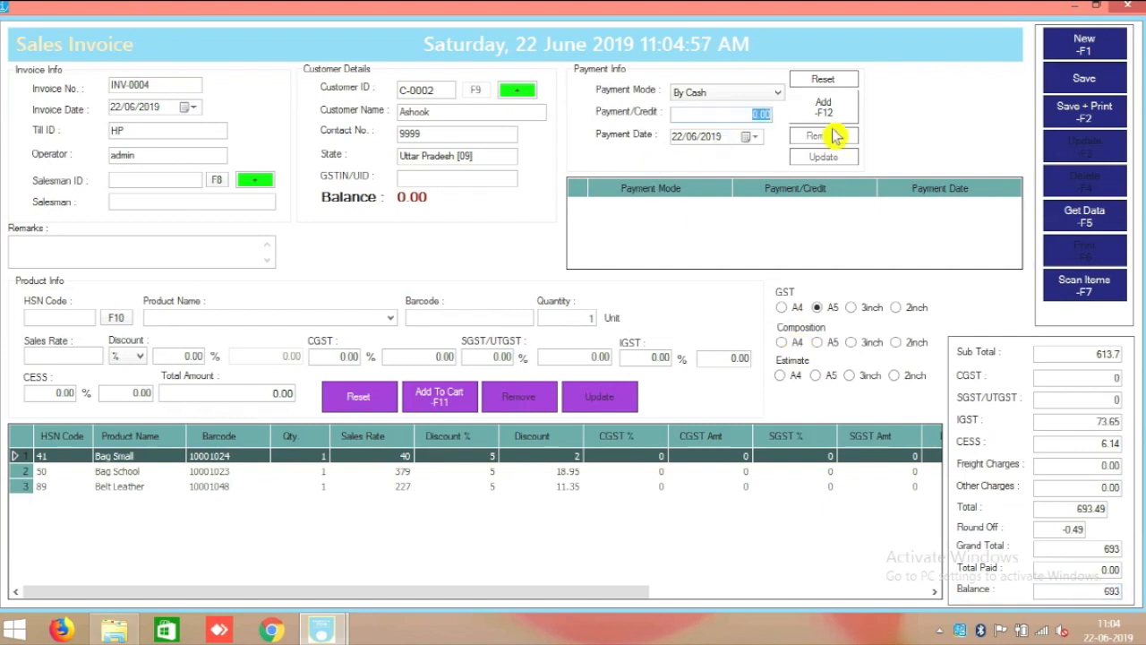
Split payment into 500 cash and 193 on Credit Terms - 15 days, then save and print INV-0004.
{"action": "type", "text": "50"}
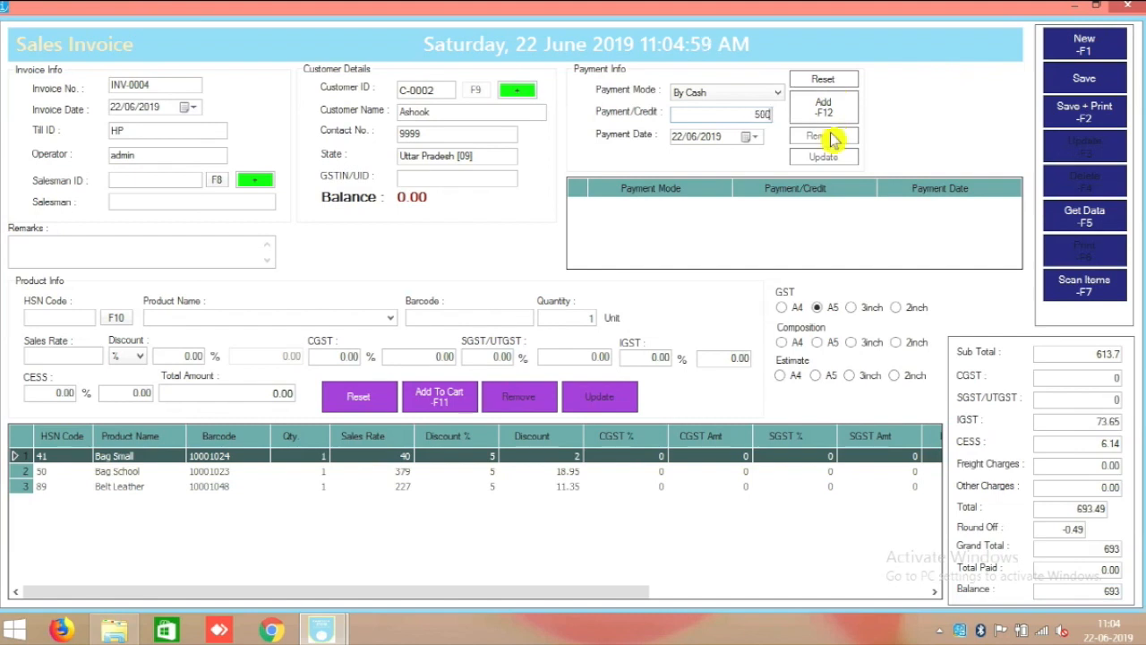
{"action": "left_click", "coordinate": [723, 95]}
{"action": "left_click", "coordinate": [724, 97]}
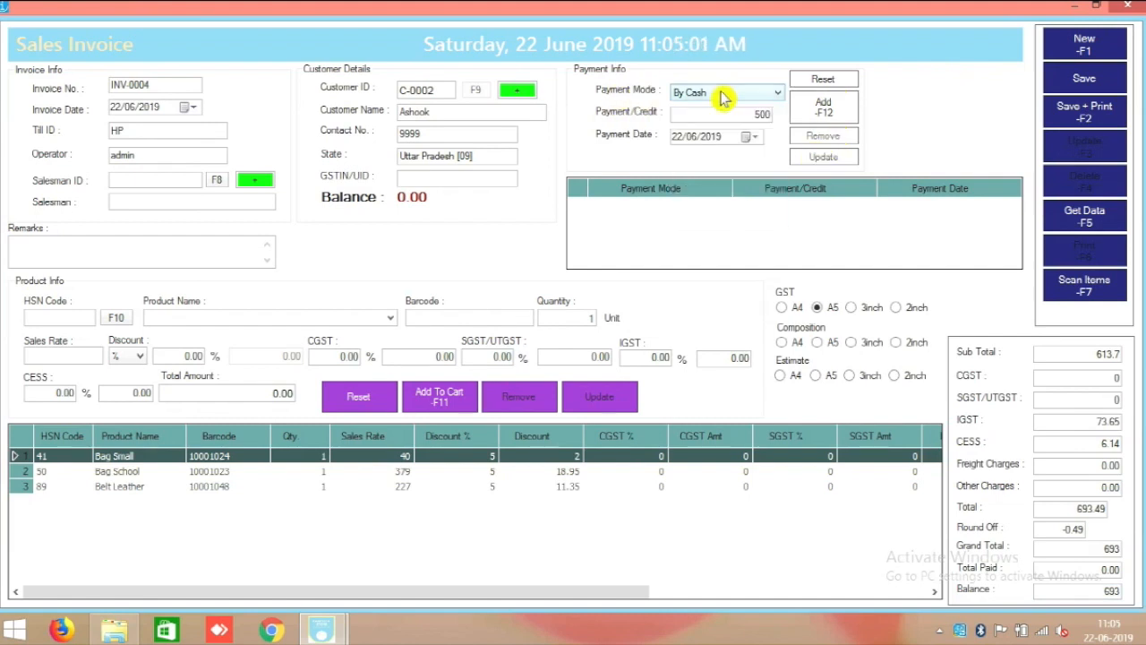
{"action": "left_click", "coordinate": [824, 106]}
{"action": "left_click", "coordinate": [766, 93]}
{"action": "left_click", "coordinate": [744, 158]}
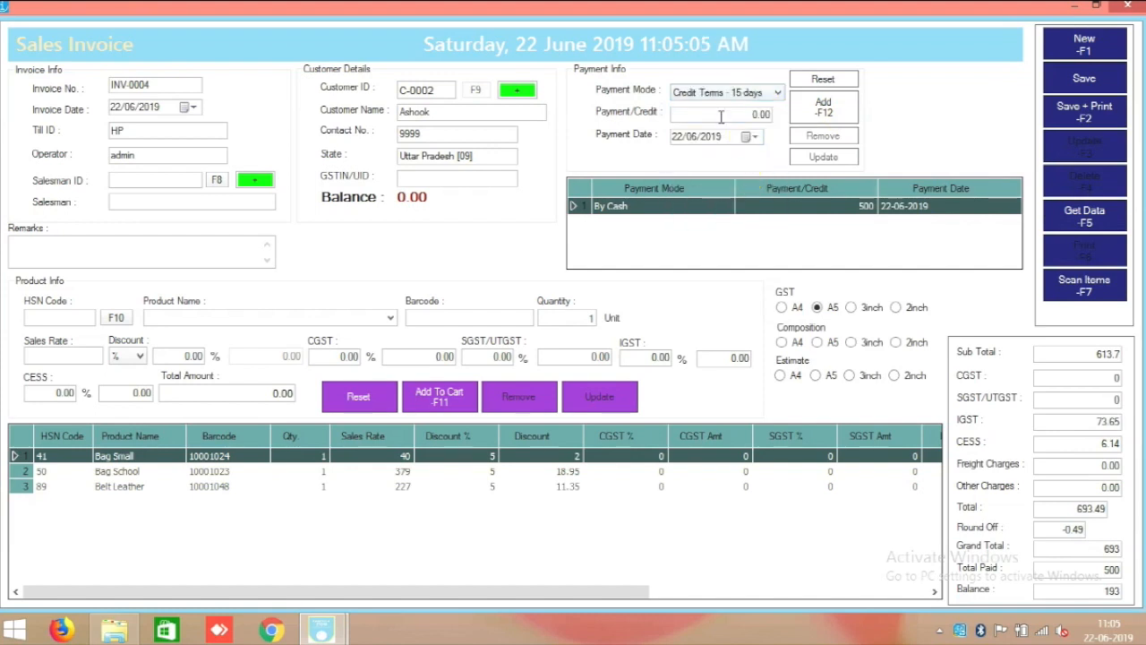
{"action": "type", "text": "193"}
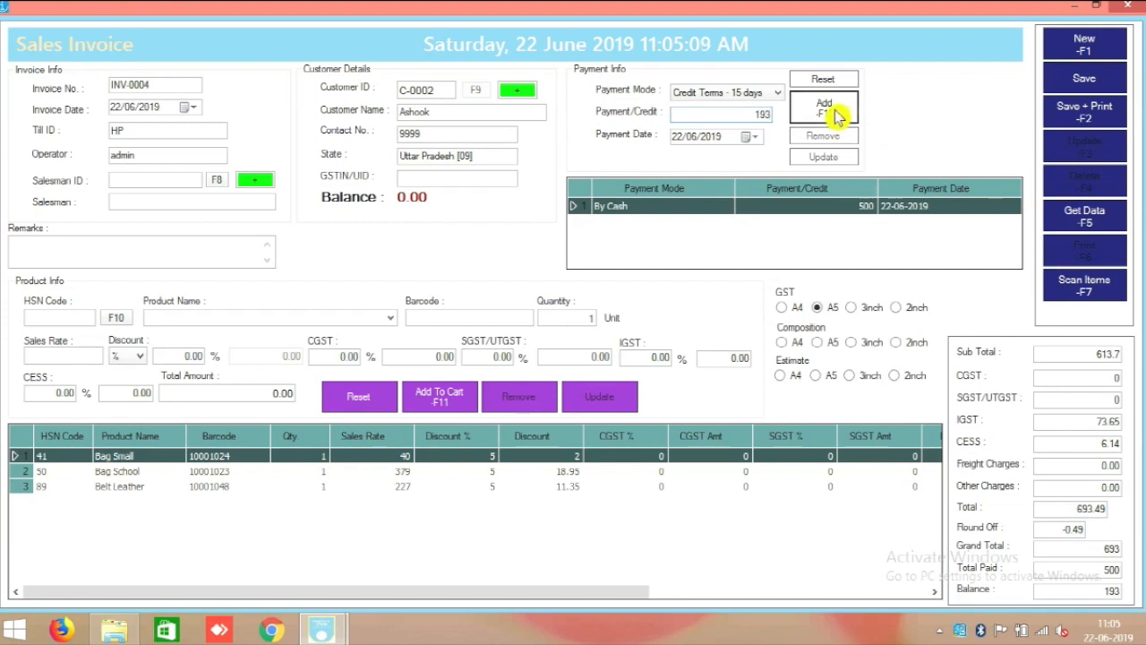
{"action": "left_click", "coordinate": [825, 107]}
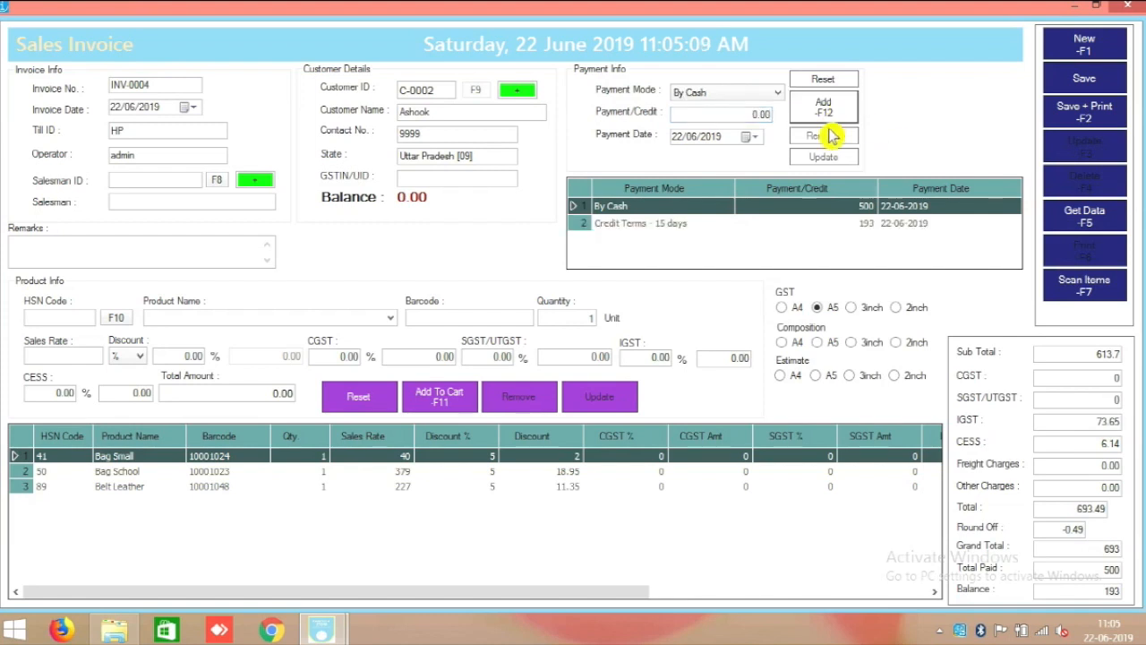
{"action": "left_click", "coordinate": [1093, 113]}
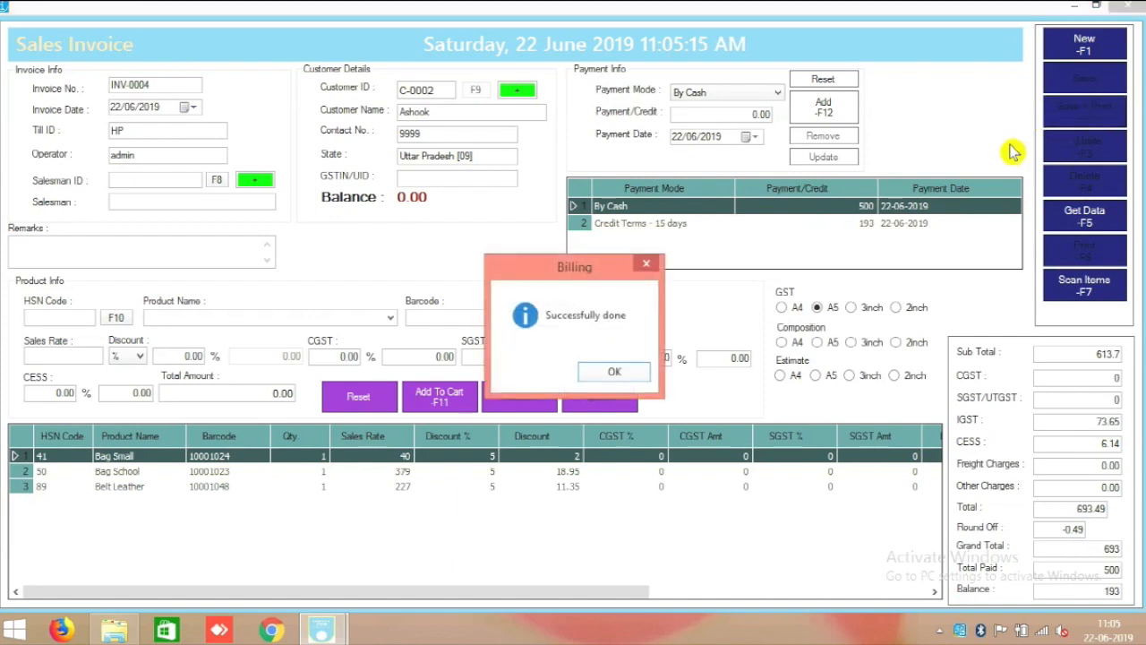
{"action": "left_click", "coordinate": [608, 369]}
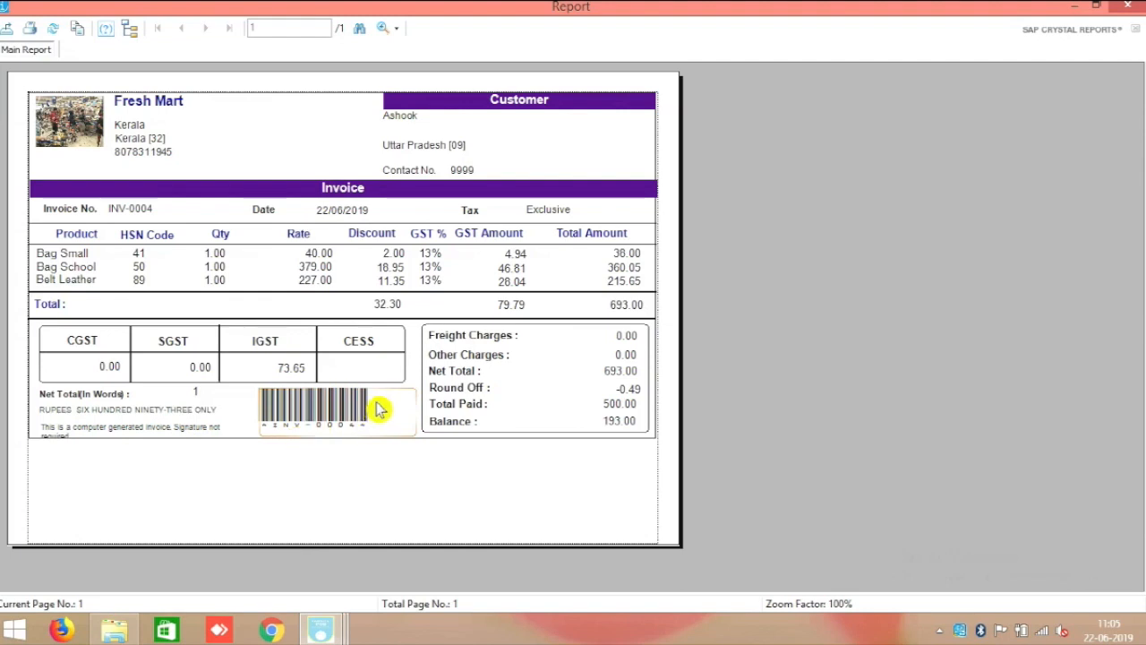
Select several regions of the INV-0004 GST invoice preview to review its details.
{"action": "left_click_drag", "start_coordinate": [413, 411], "coordinate": [652, 439]}
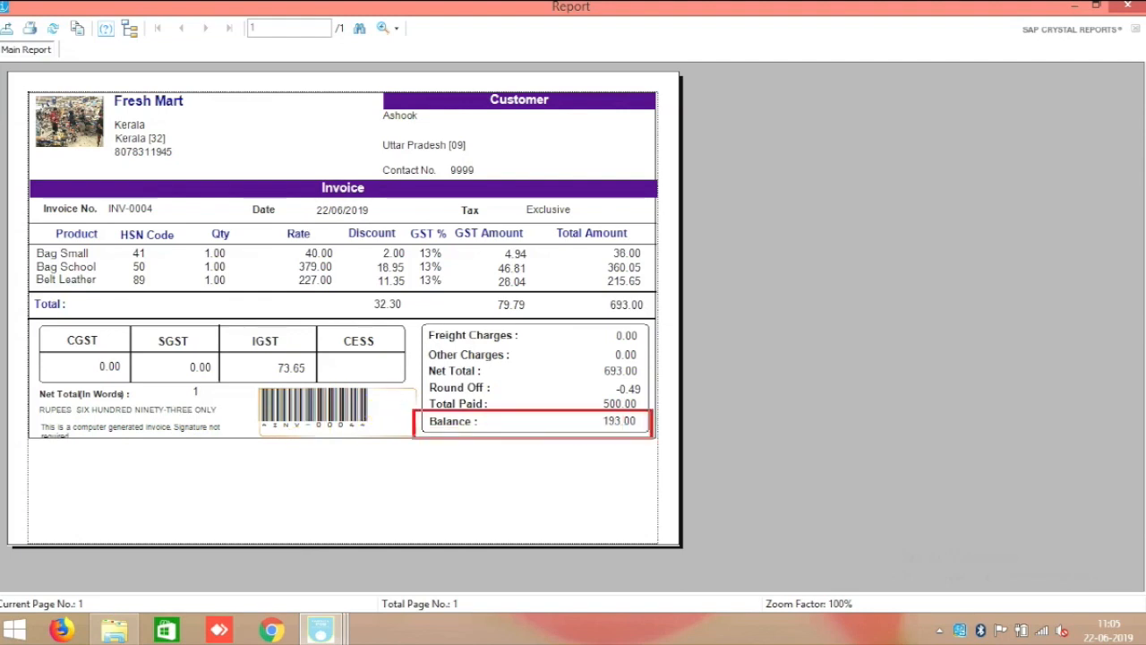
{"action": "left_click_drag", "start_coordinate": [414, 393], "coordinate": [663, 414]}
{"action": "key", "text": "Escape"}
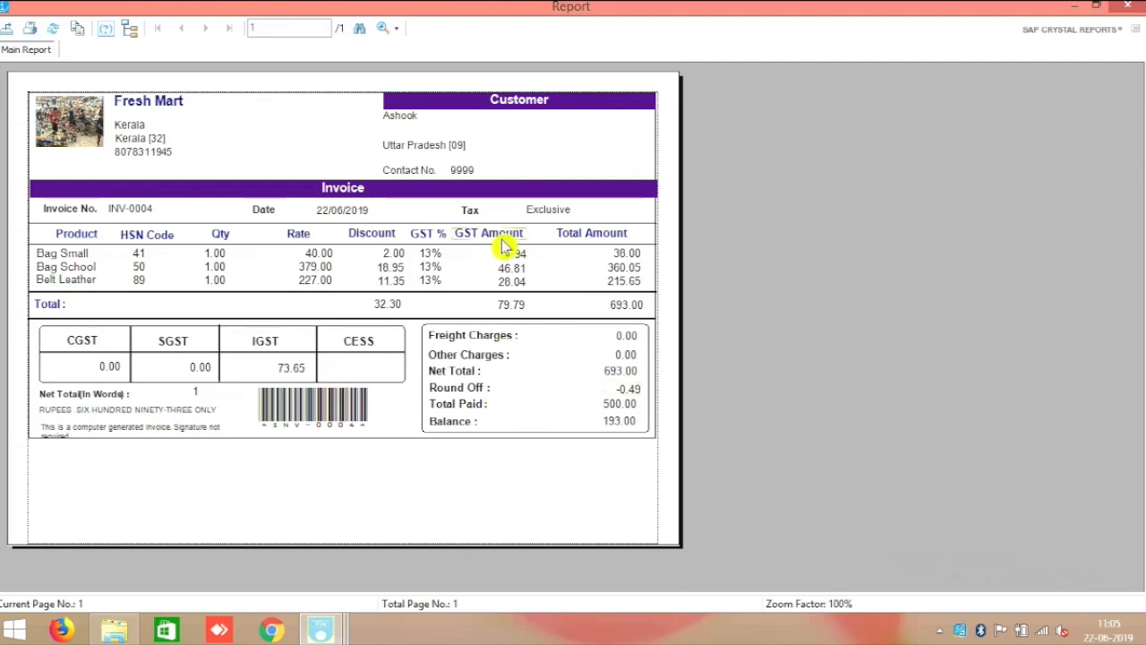
{"action": "left_click_drag", "start_coordinate": [437, 206], "coordinate": [543, 335]}
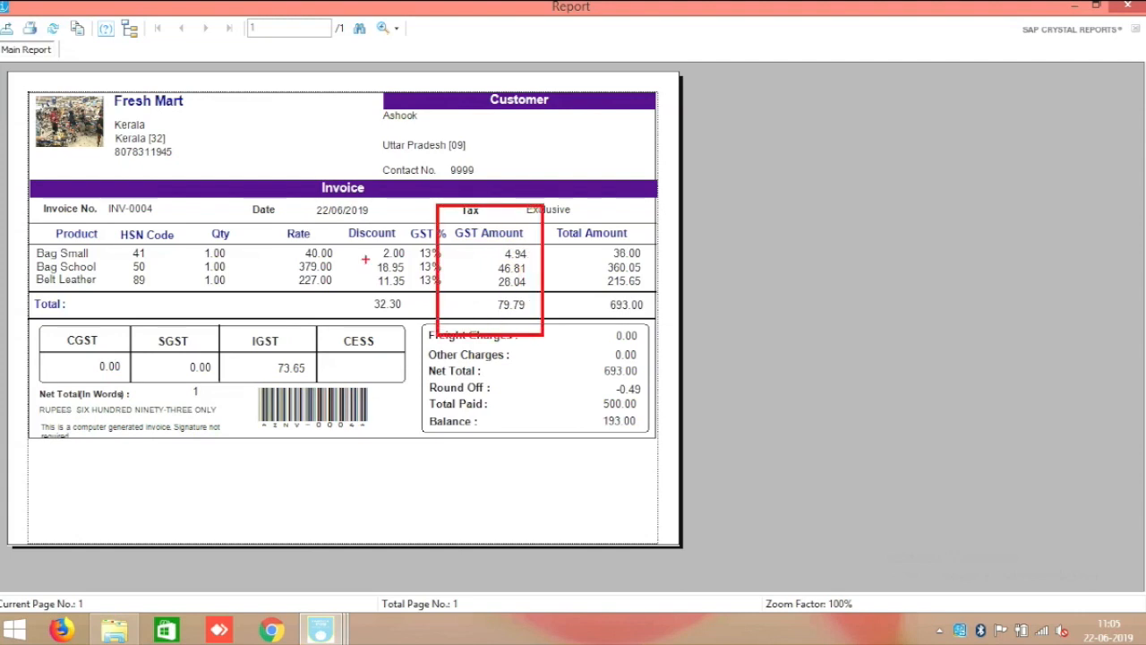
{"action": "key", "text": "Escape"}
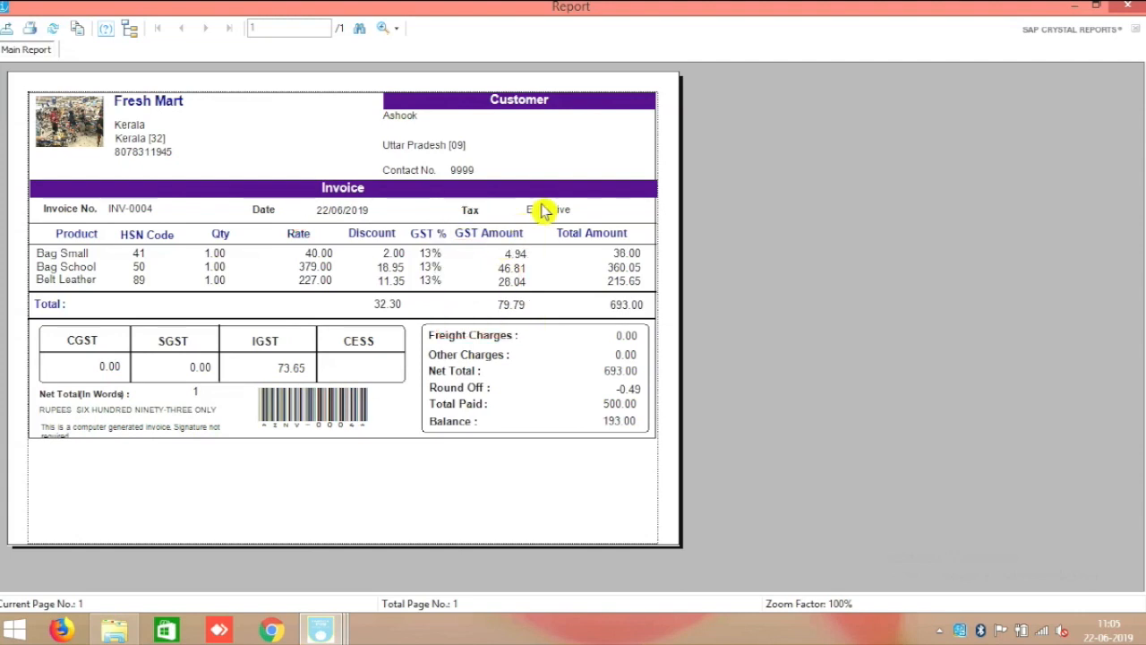
{"action": "left_click_drag", "start_coordinate": [356, 97], "coordinate": [591, 191]}
{"action": "key", "text": "Escape"}
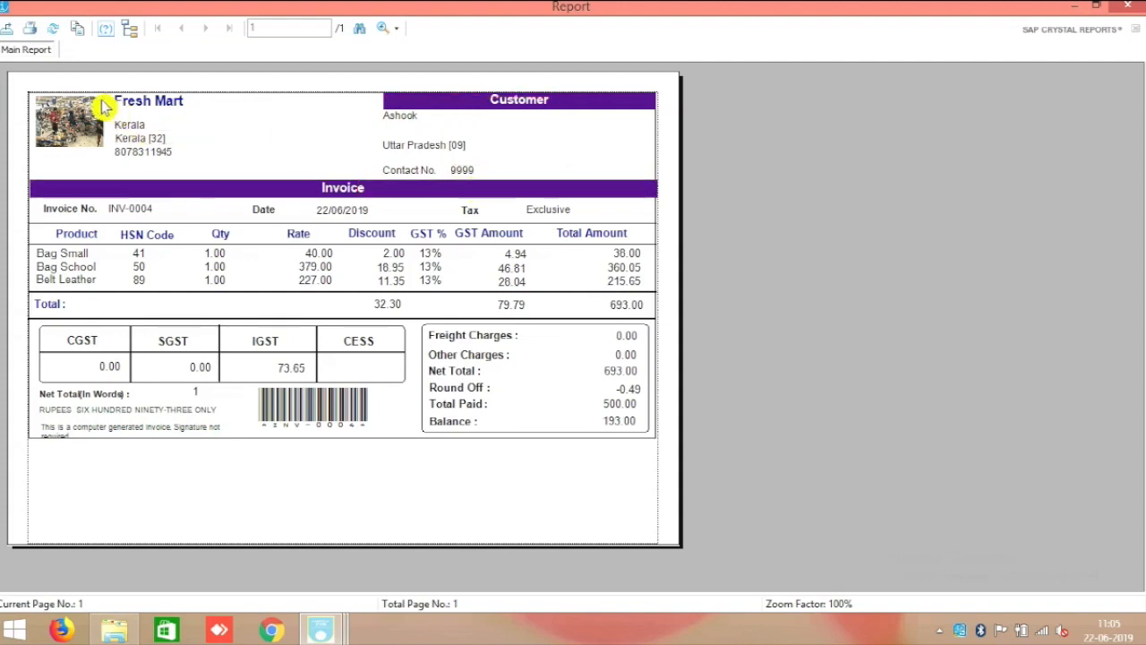
Review the preview's left-side regions, then close the GST invoice report window.
{"action": "key", "text": "ctrl+2"}
{"action": "mouse_move", "coordinate": [20, 83]}
{"action": "left_mouse_down"}
{"action": "mouse_move", "coordinate": [213, 183]}
{"action": "mouse_move", "coordinate": [240, 180]}
{"action": "left_mouse_up"}
{"action": "key", "text": "Escape"}
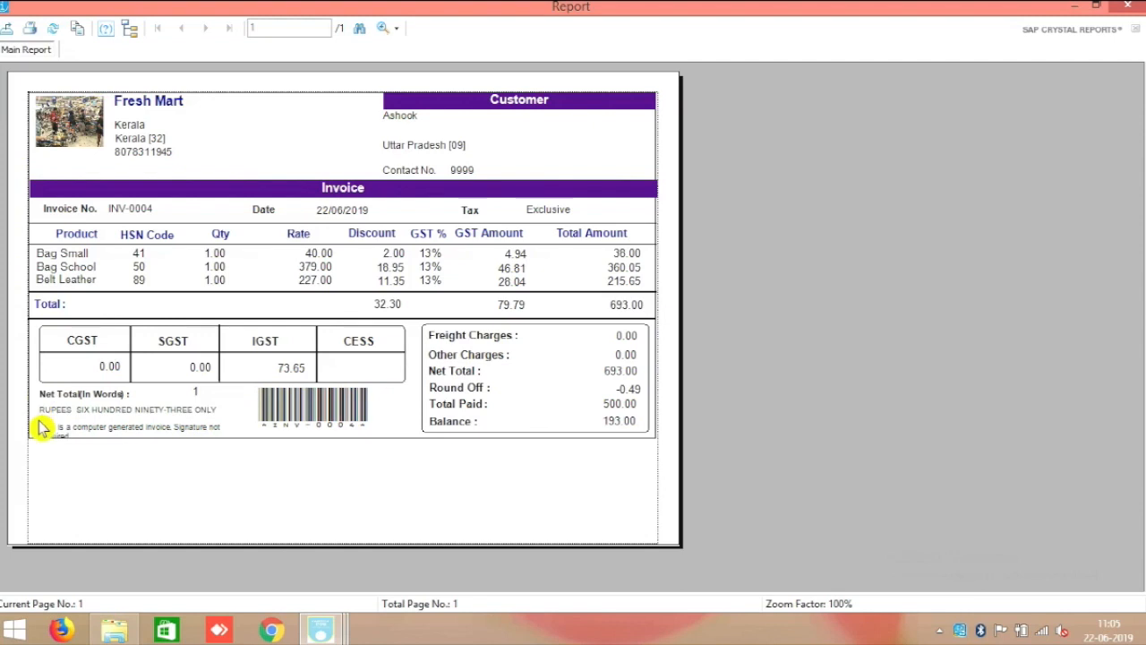
{"action": "left_click_drag", "start_coordinate": [17, 397], "coordinate": [264, 465]}
{"action": "key", "text": "Escape"}
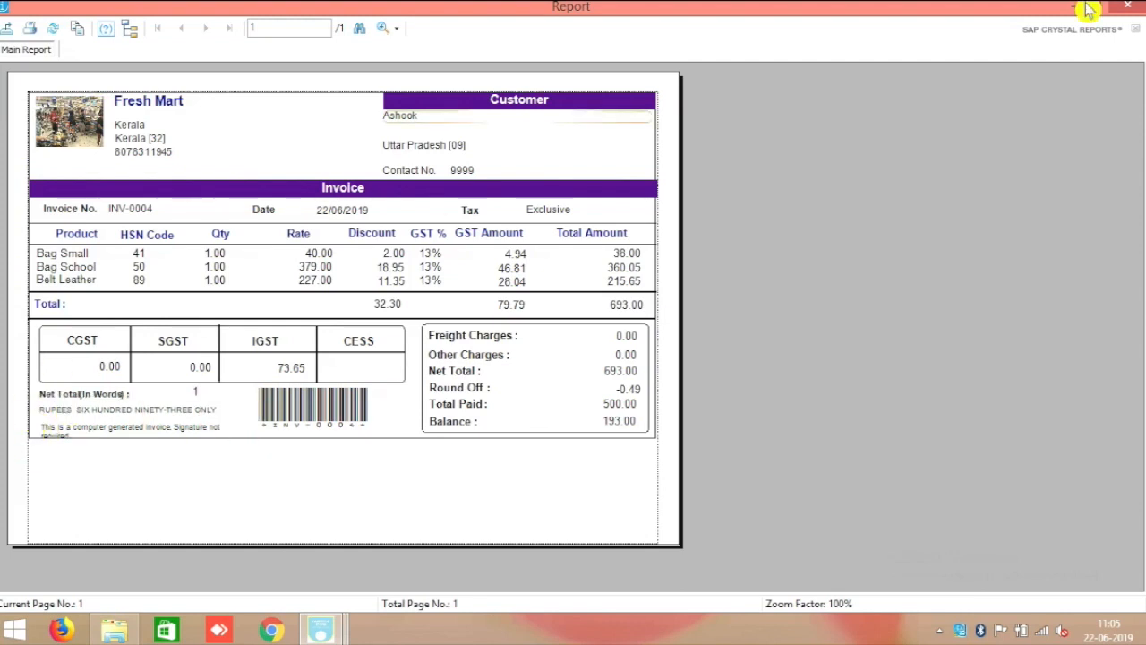
{"action": "left_click", "coordinate": [1128, 7]}
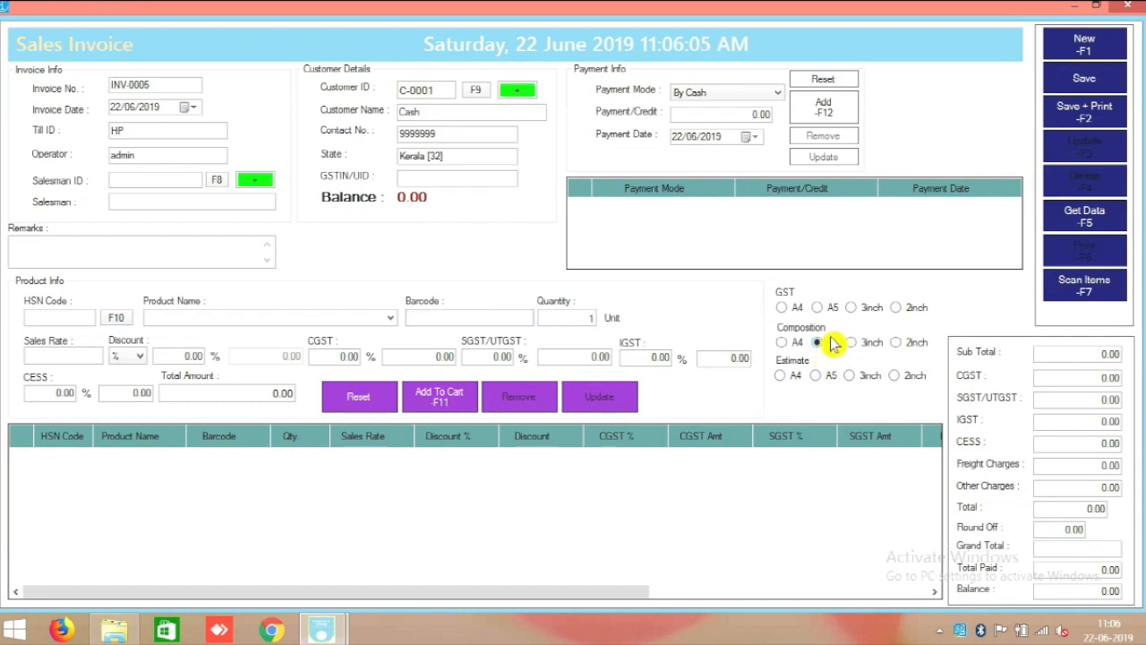
Reload saved invoice INV-0004 from the 22/06/2019 invoice list.
{"action": "left_click", "coordinate": [1089, 220]}
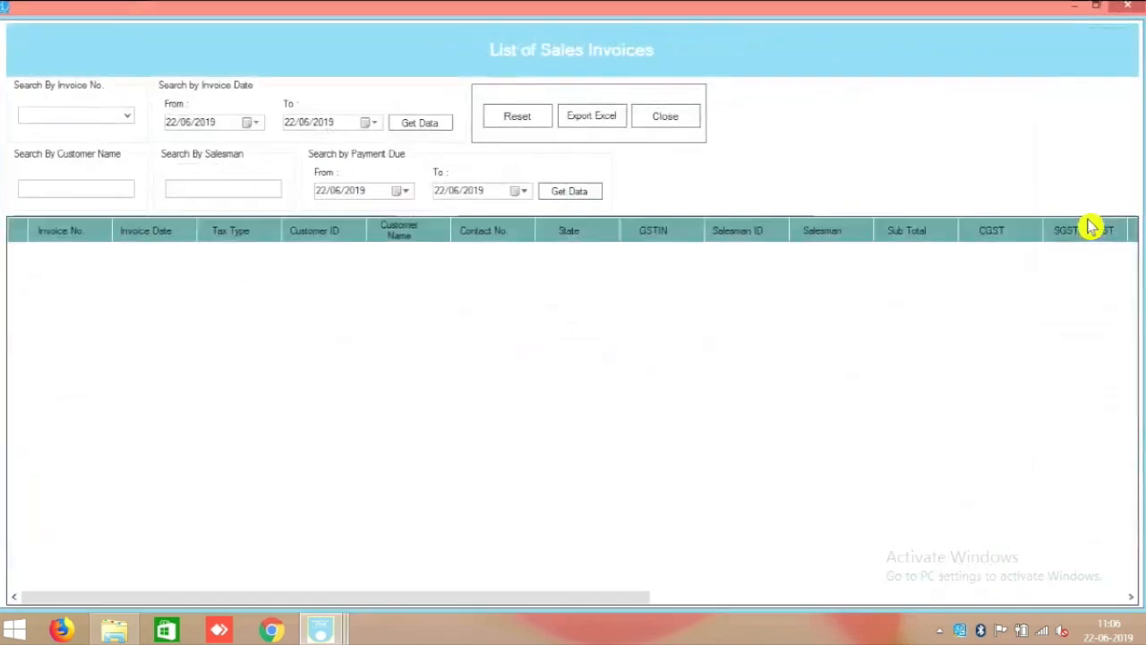
{"action": "left_click", "coordinate": [427, 122]}
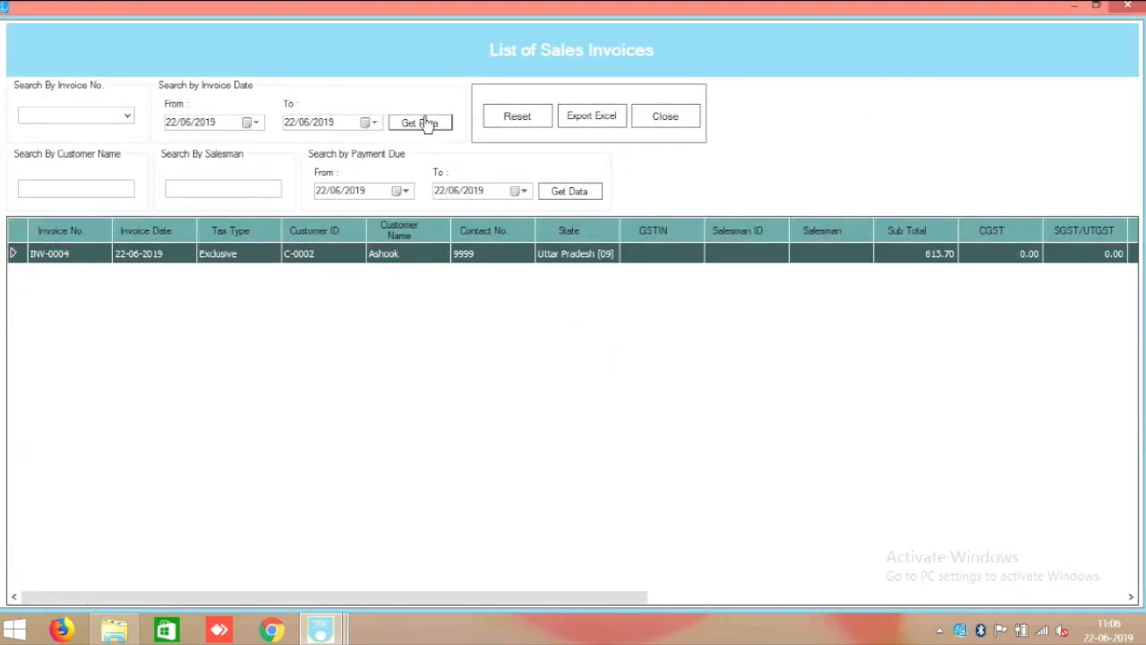
{"action": "double_click", "coordinate": [394, 260]}
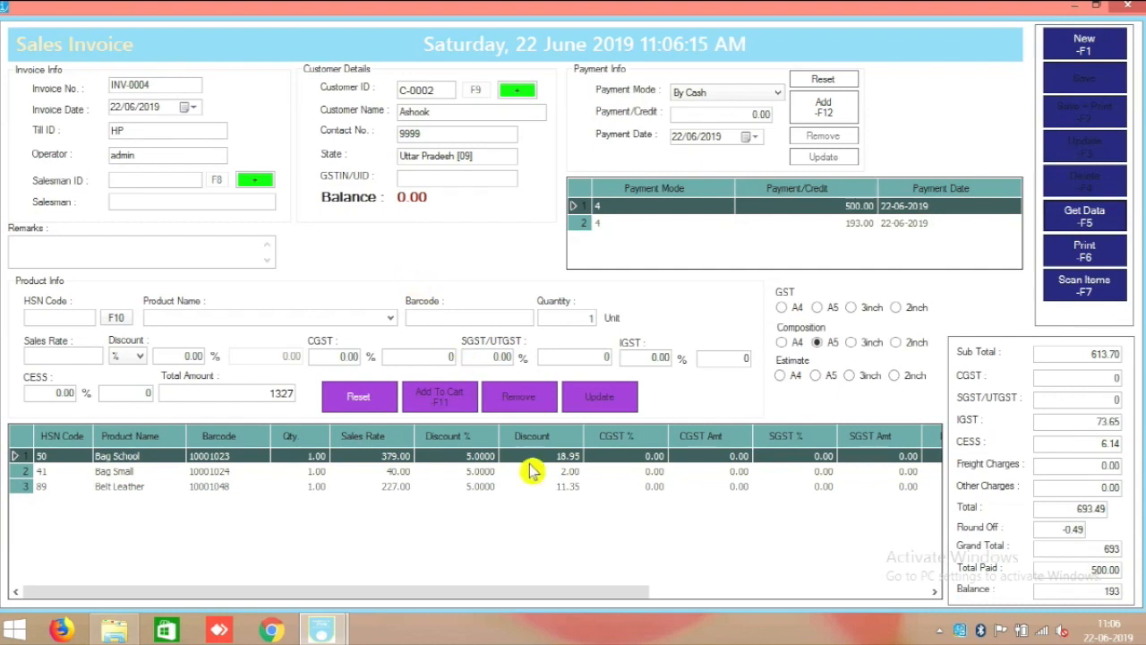
Preview INV-0004 as a Composition A5 invoice, then close the preview and the invoice form.
{"action": "left_click", "coordinate": [1081, 255]}
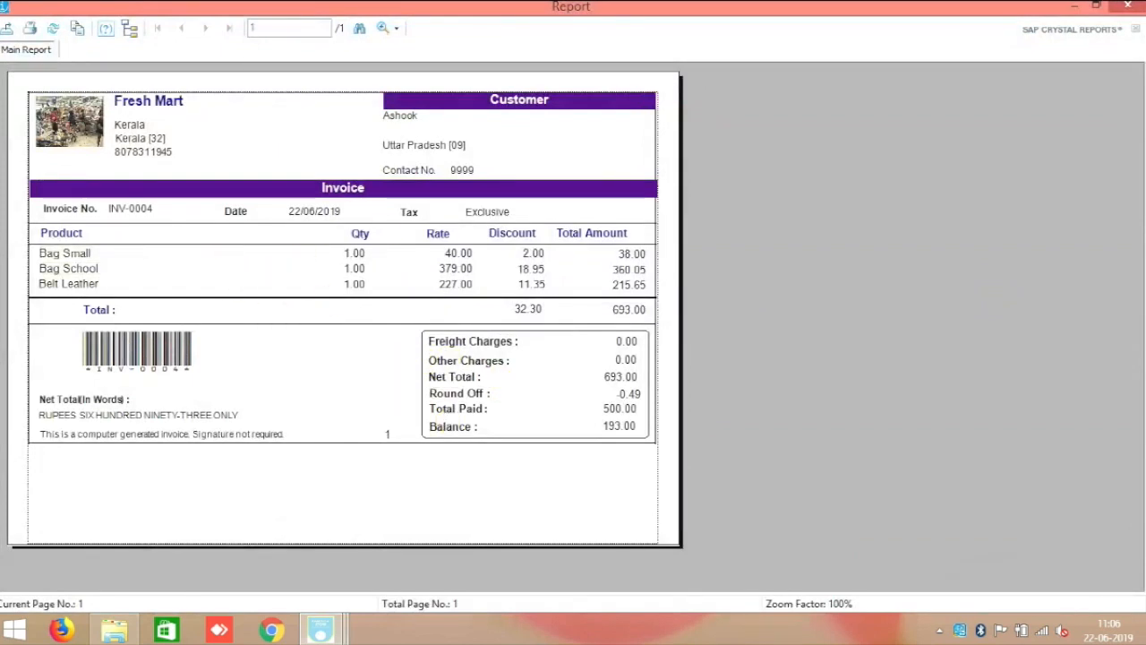
{"action": "left_click", "coordinate": [1130, 9]}
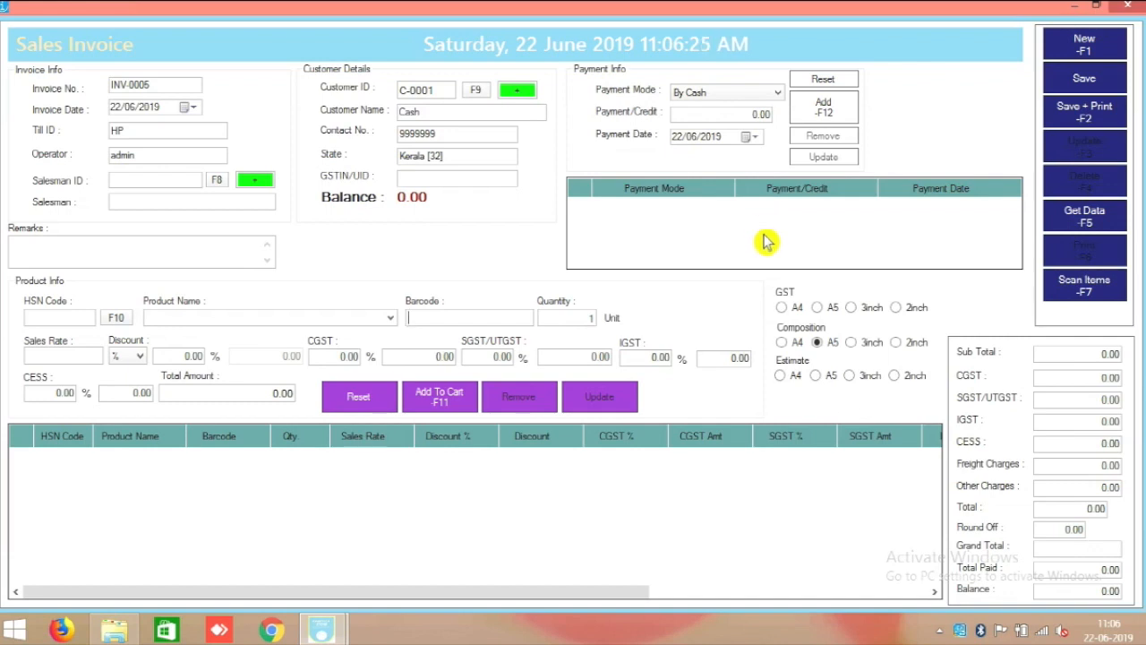
{"action": "left_click", "coordinate": [1133, 9]}
Set purchase and sales tax to Inclusive in Tax Setting, then start a new sales invoice.
{"action": "left_click", "coordinate": [36, 27]}
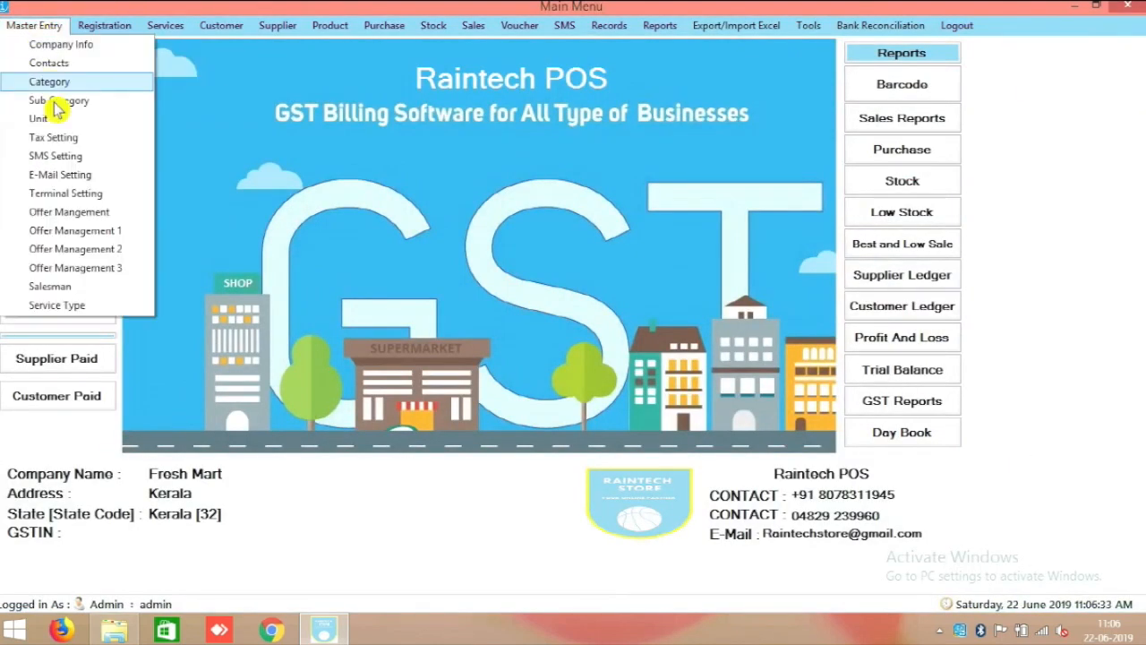
{"action": "left_click", "coordinate": [72, 139]}
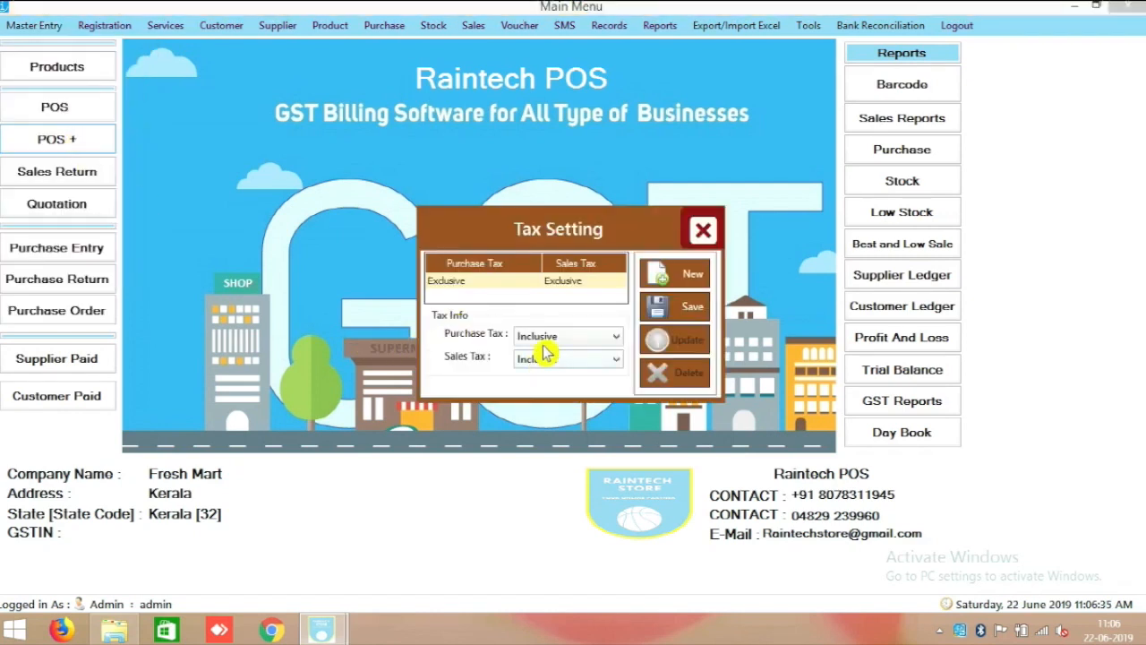
{"action": "left_click", "coordinate": [504, 281]}
{"action": "left_click", "coordinate": [554, 344]}
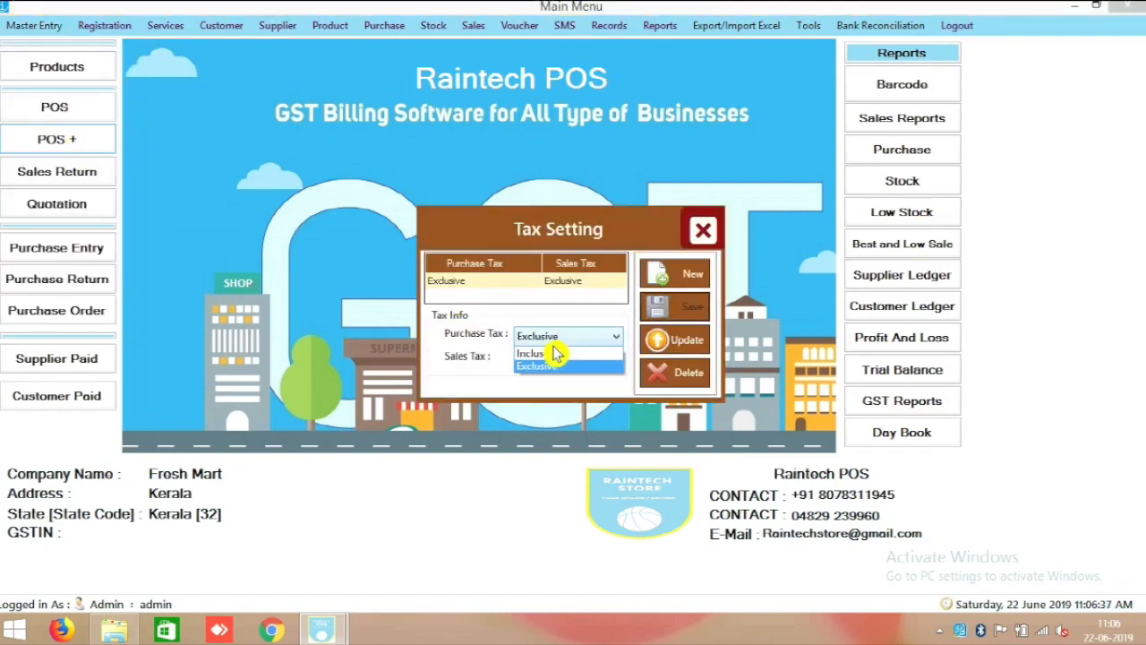
{"action": "left_click", "coordinate": [554, 355]}
{"action": "left_click", "coordinate": [555, 360]}
{"action": "left_click", "coordinate": [555, 379]}
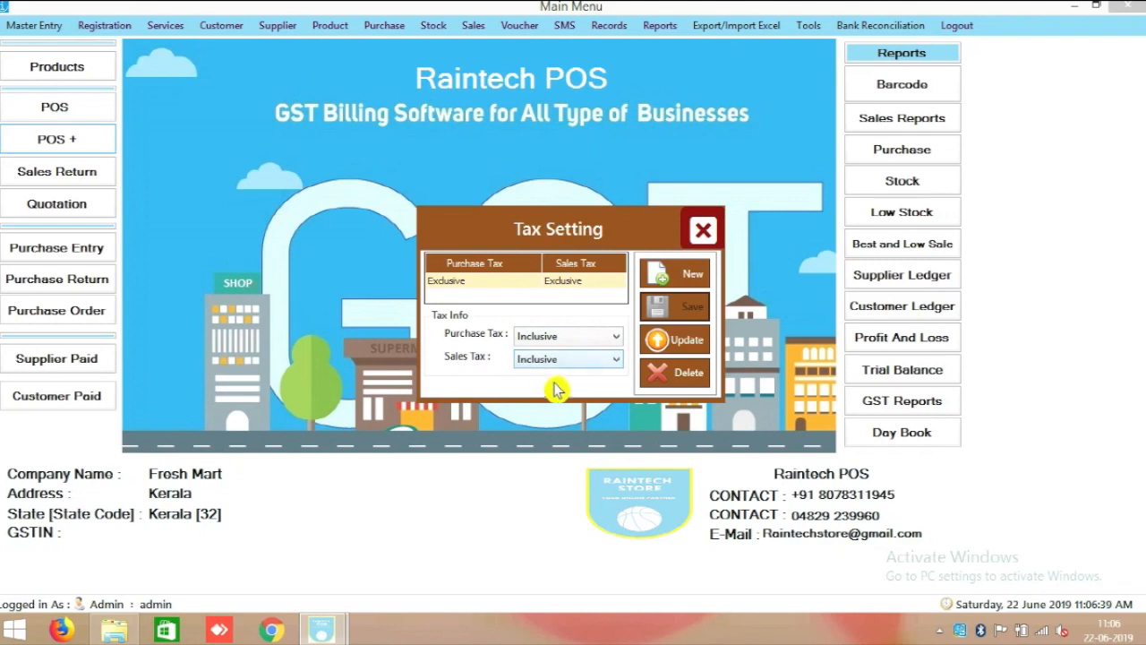
{"action": "left_click", "coordinate": [678, 342]}
{"action": "left_click", "coordinate": [643, 379]}
{"action": "left_click", "coordinate": [705, 228]}
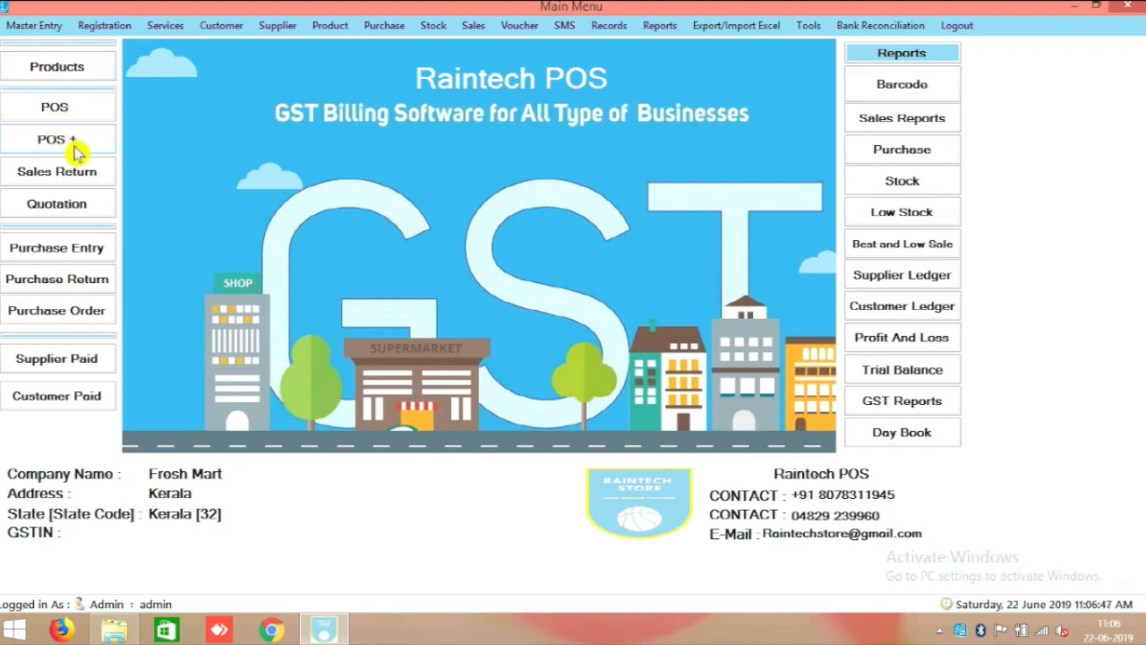
{"action": "left_click", "coordinate": [56, 140]}
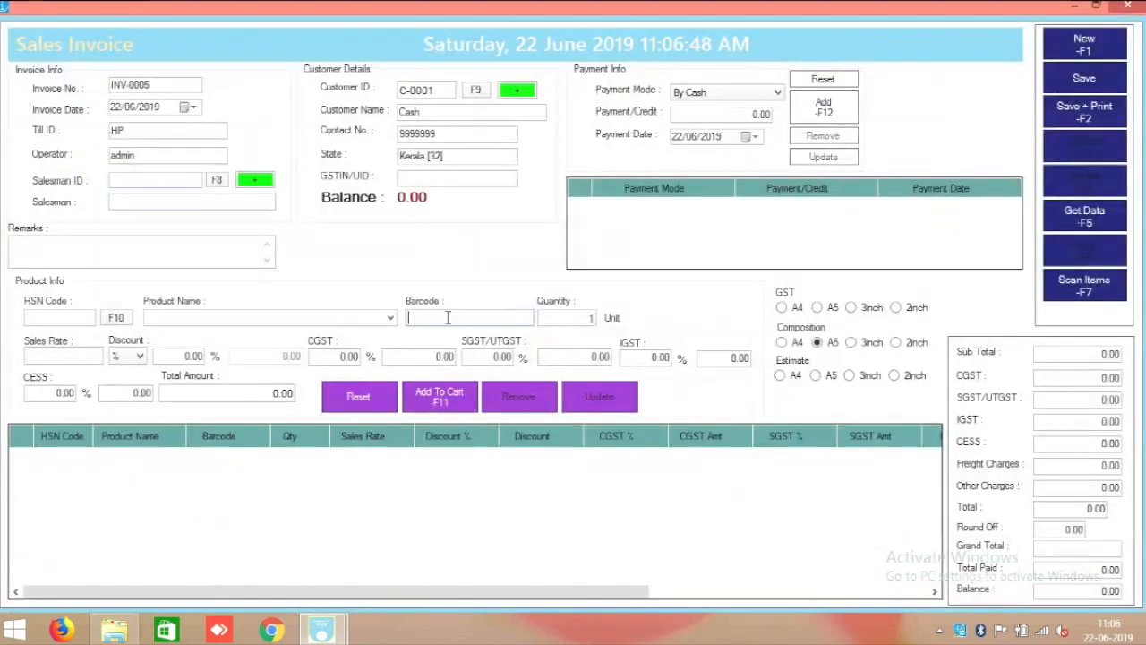
Choose Estimate A5, reload INV-0004 from the 22/06/2019 invoices, and preview it.
{"action": "left_click", "coordinate": [817, 376]}
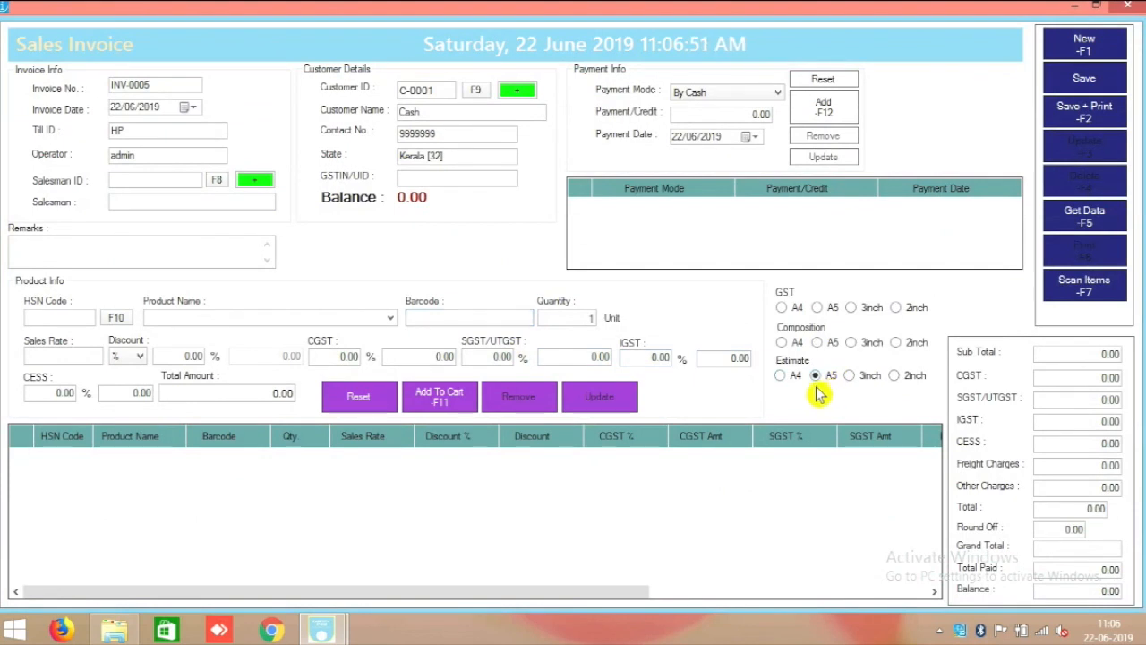
{"action": "left_click", "coordinate": [1082, 220]}
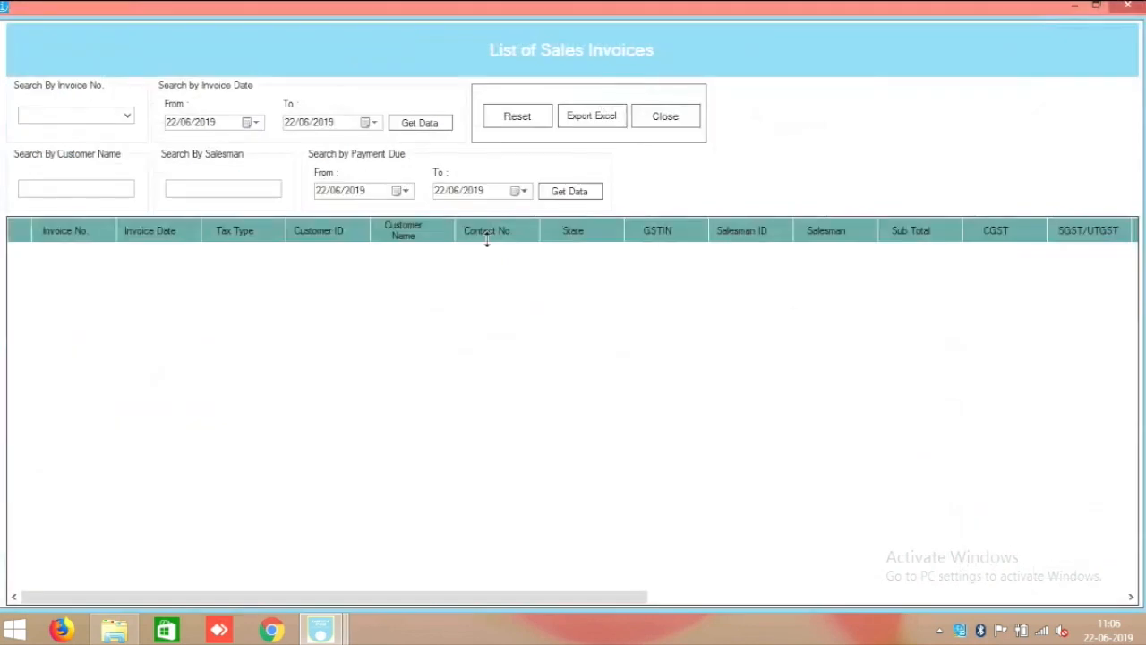
{"action": "left_click", "coordinate": [439, 125]}
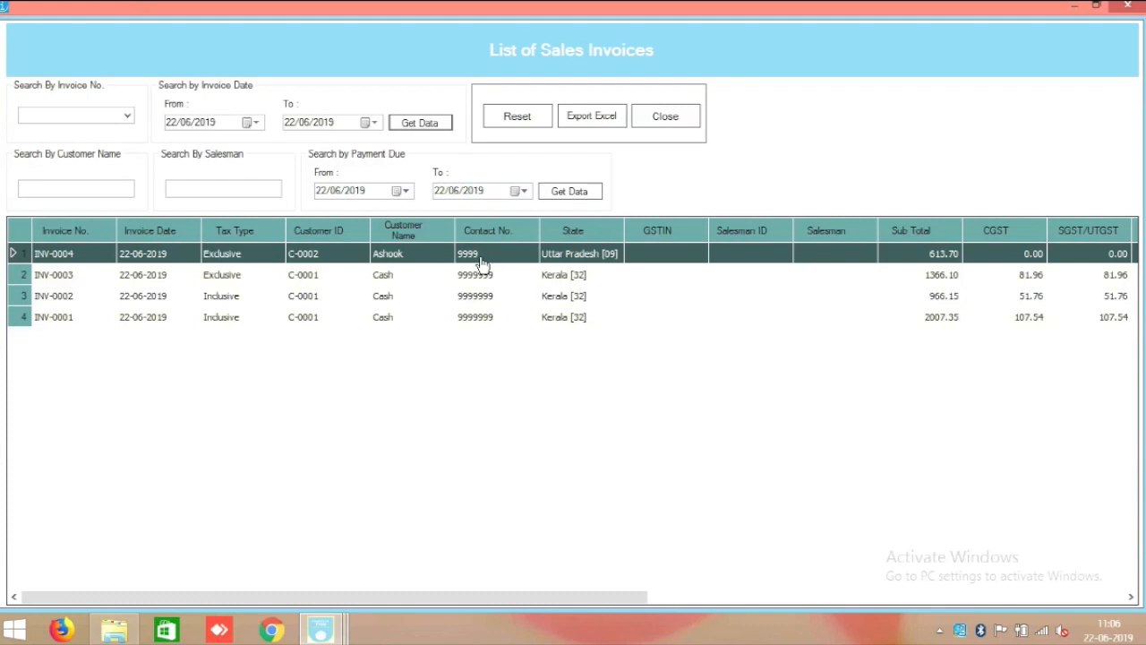
{"action": "double_click", "coordinate": [481, 261]}
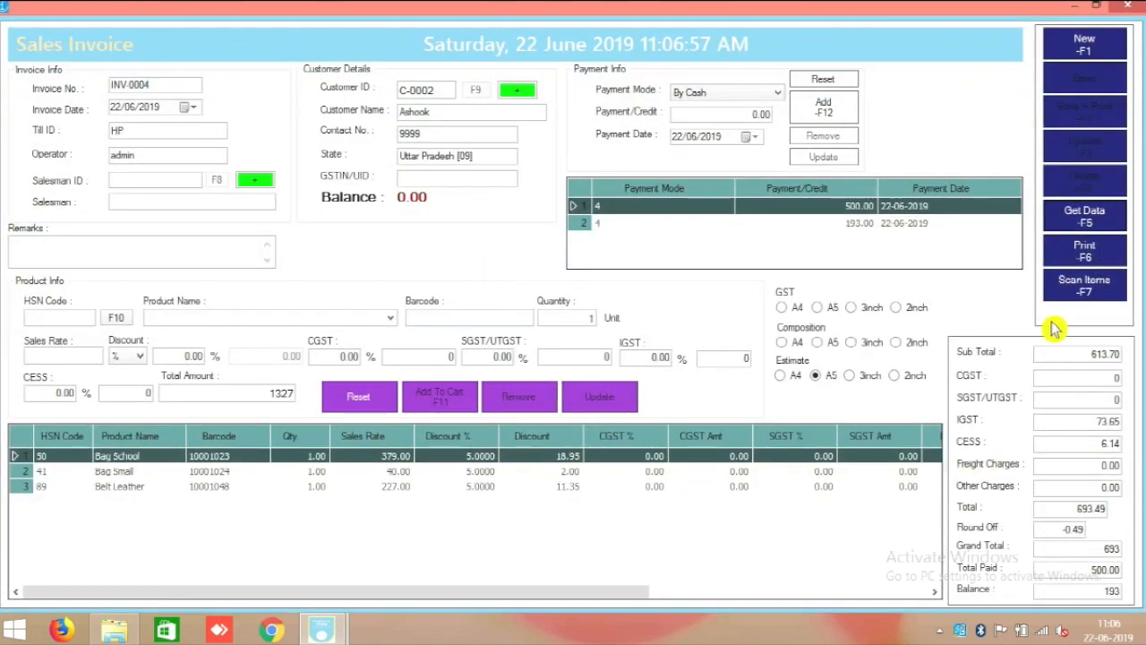
{"action": "left_click", "coordinate": [1085, 251]}
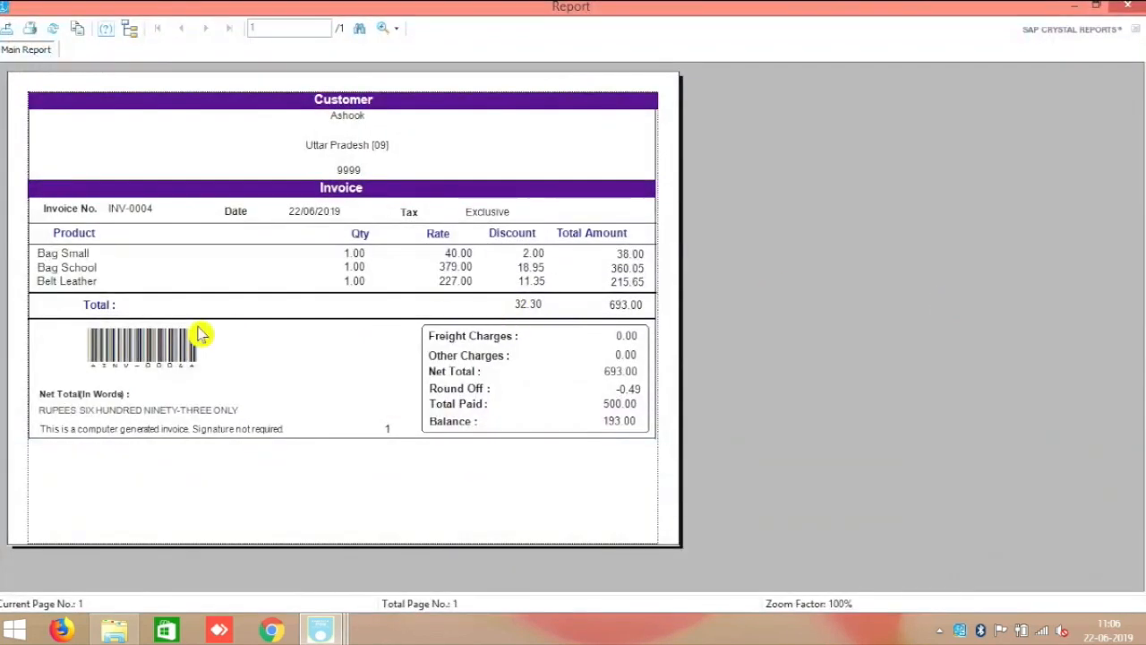
{"action": "left_click", "coordinate": [387, 122]}
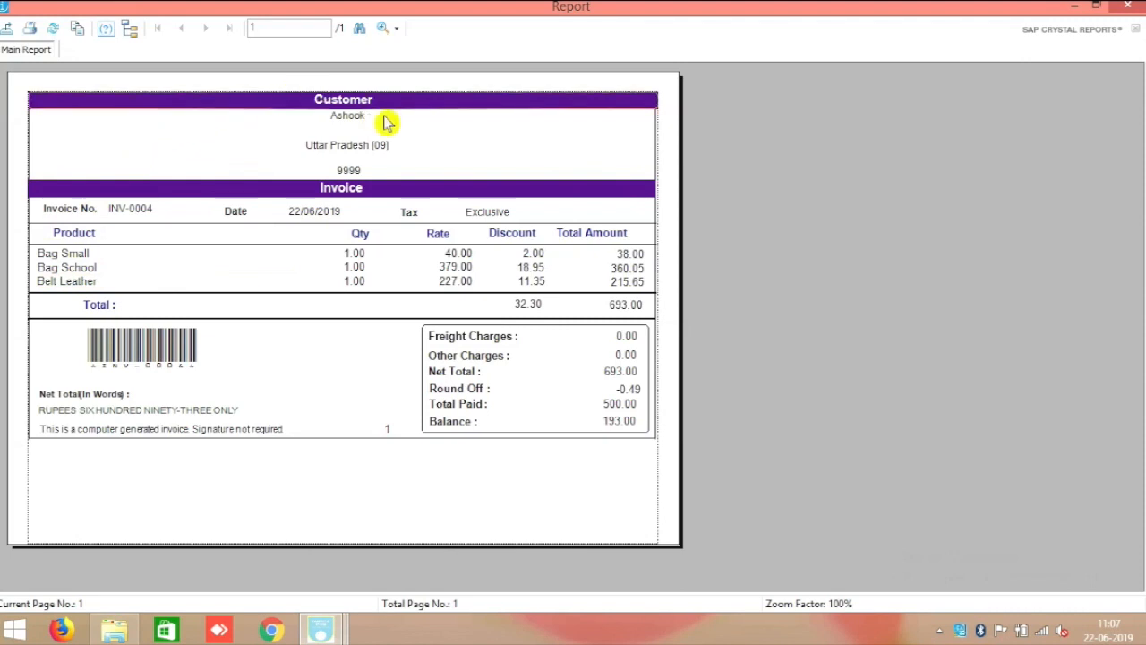
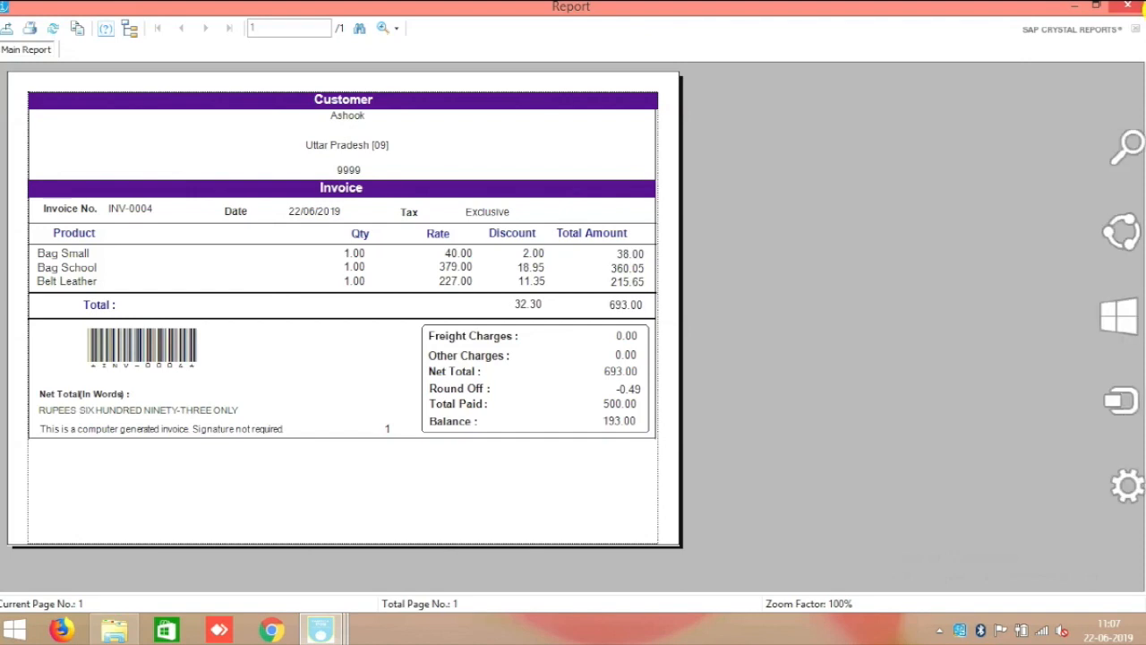
Close the invoice report preview, select 3inch Estimate, and close the Sales Invoice form.
{"action": "left_click", "coordinate": [1130, 6]}
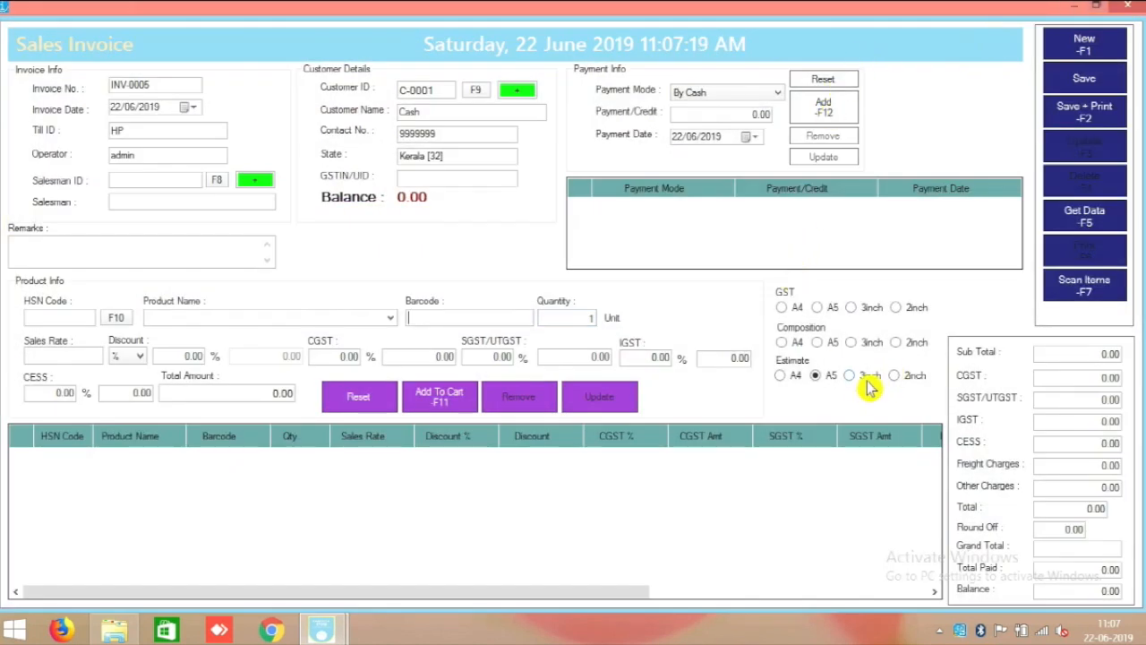
{"action": "left_click", "coordinate": [849, 375]}
{"action": "left_click", "coordinate": [1127, 7]}
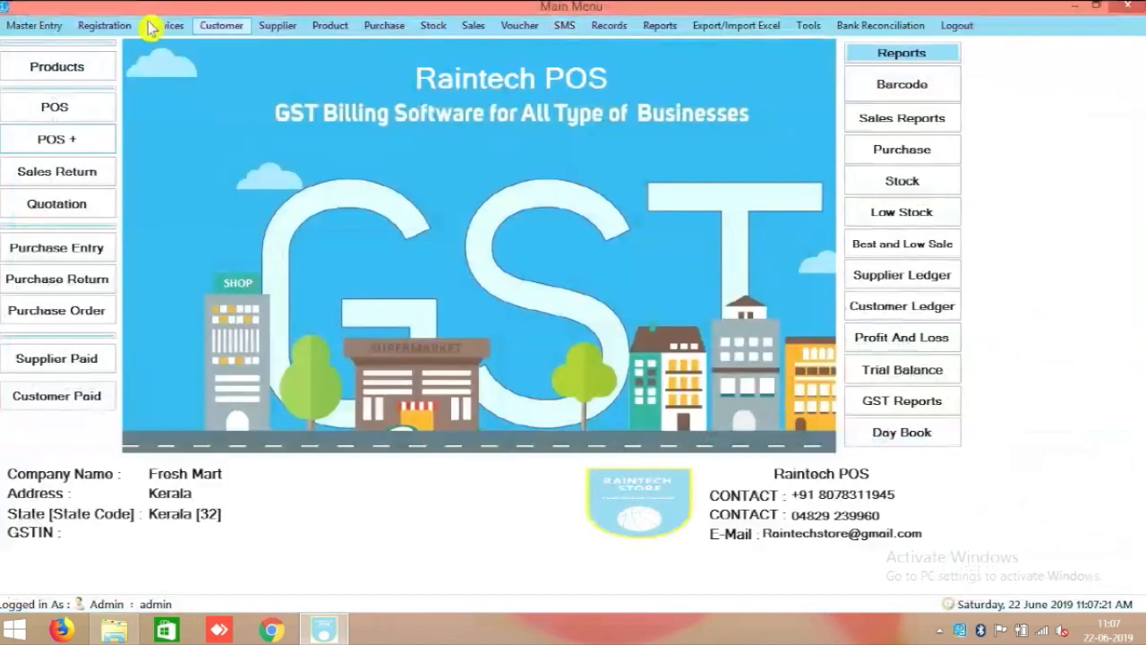
In Terminal Setting, set the HP till's Printer Type and Print Report to Thermal Printer.
{"action": "left_click", "coordinate": [45, 24]}
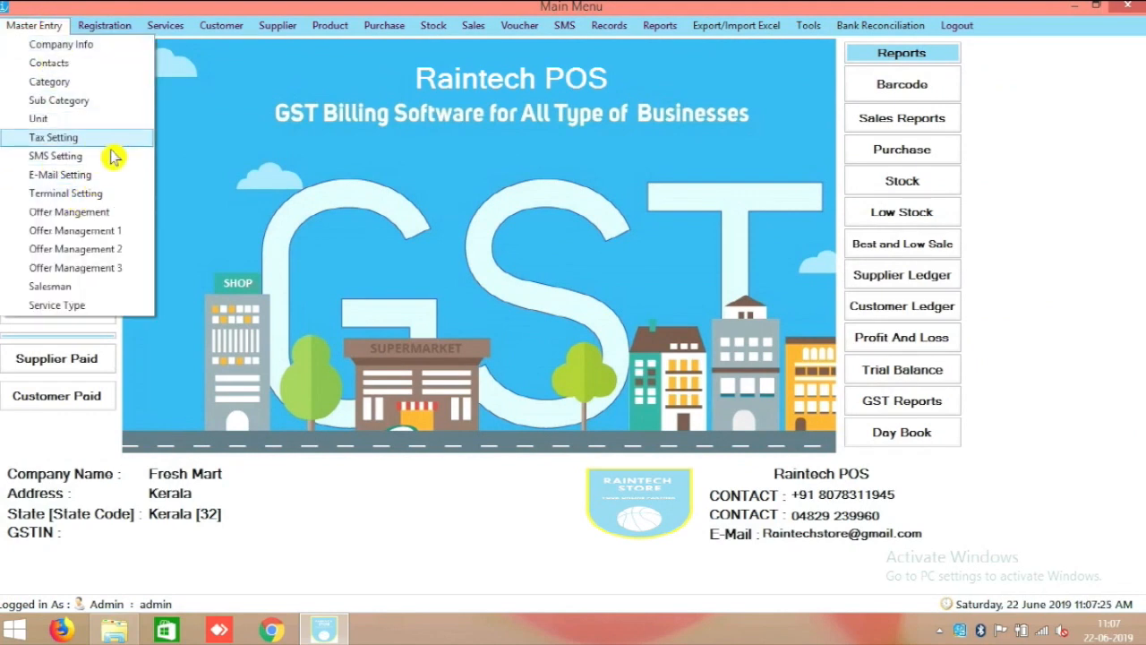
{"action": "left_click", "coordinate": [119, 193]}
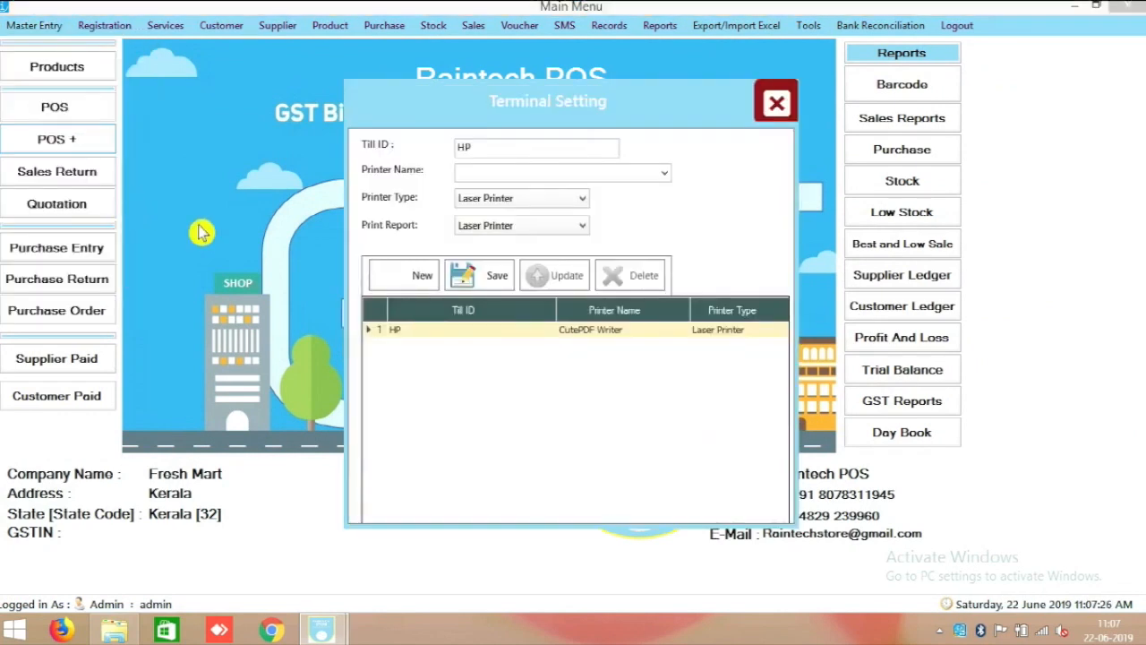
{"action": "left_click", "coordinate": [427, 338]}
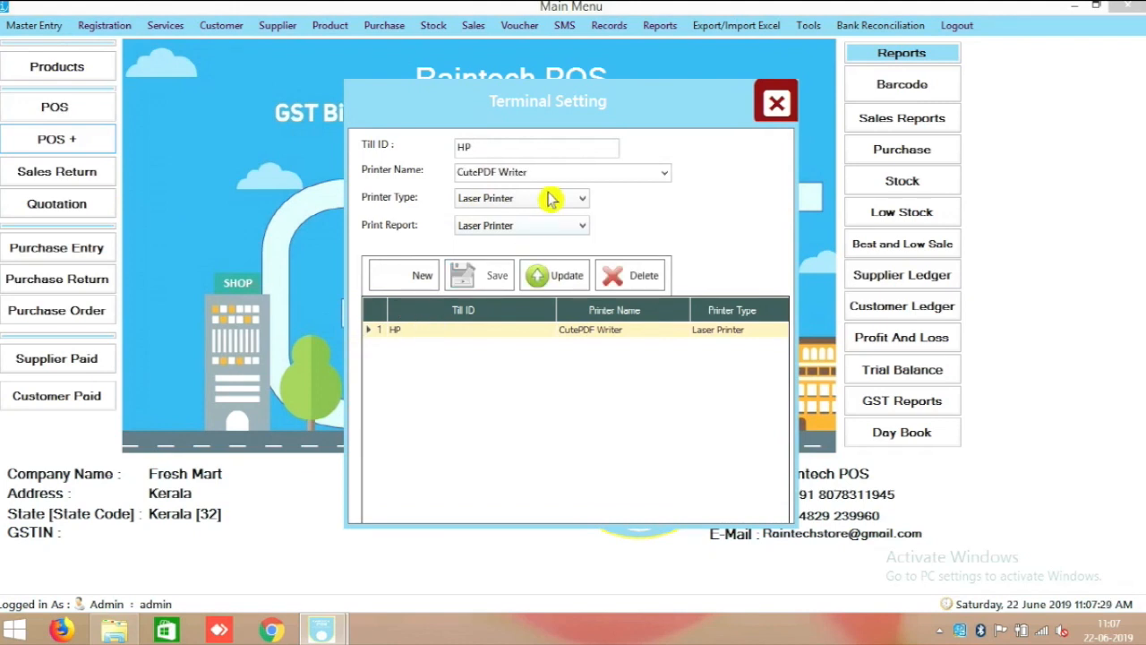
{"action": "left_click", "coordinate": [545, 198]}
{"action": "left_click", "coordinate": [530, 216]}
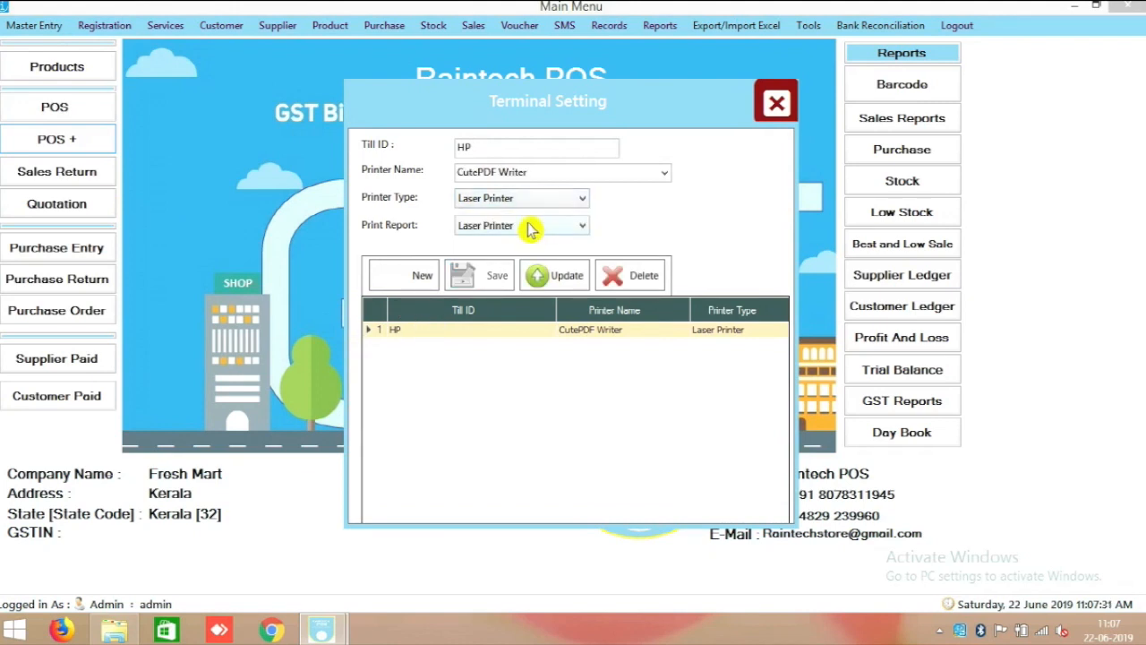
{"action": "left_click", "coordinate": [535, 203]}
{"action": "left_click", "coordinate": [527, 229]}
{"action": "left_click", "coordinate": [525, 226]}
{"action": "left_click", "coordinate": [492, 256]}
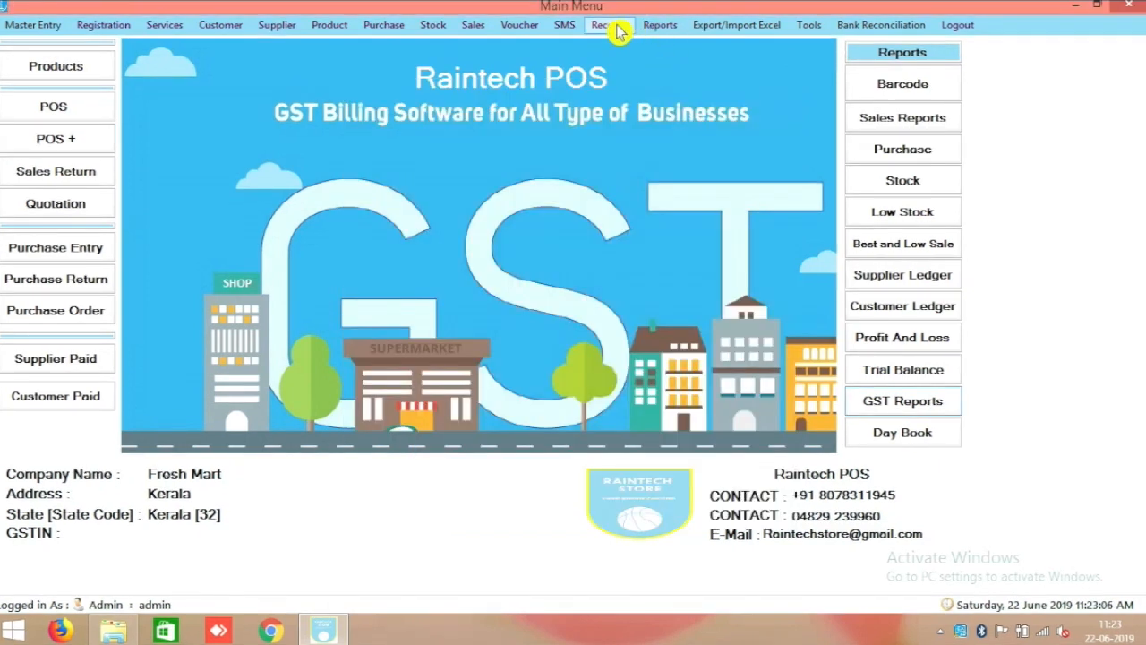
{"action": "left_click", "coordinate": [617, 31]}
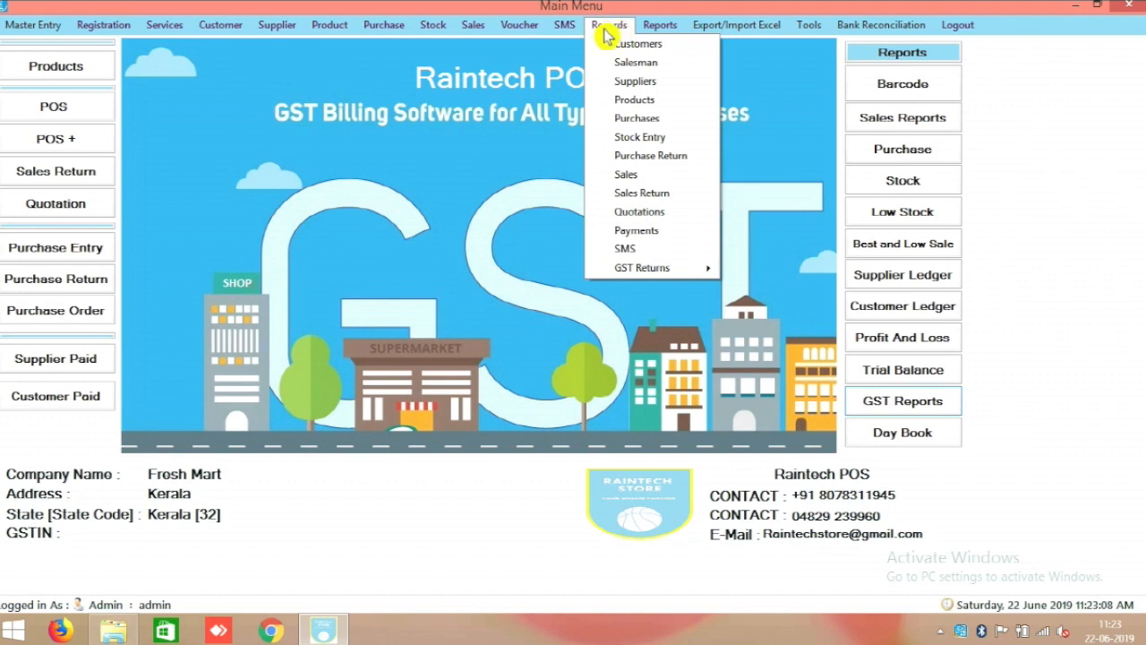
{"action": "left_click", "coordinate": [659, 45]}
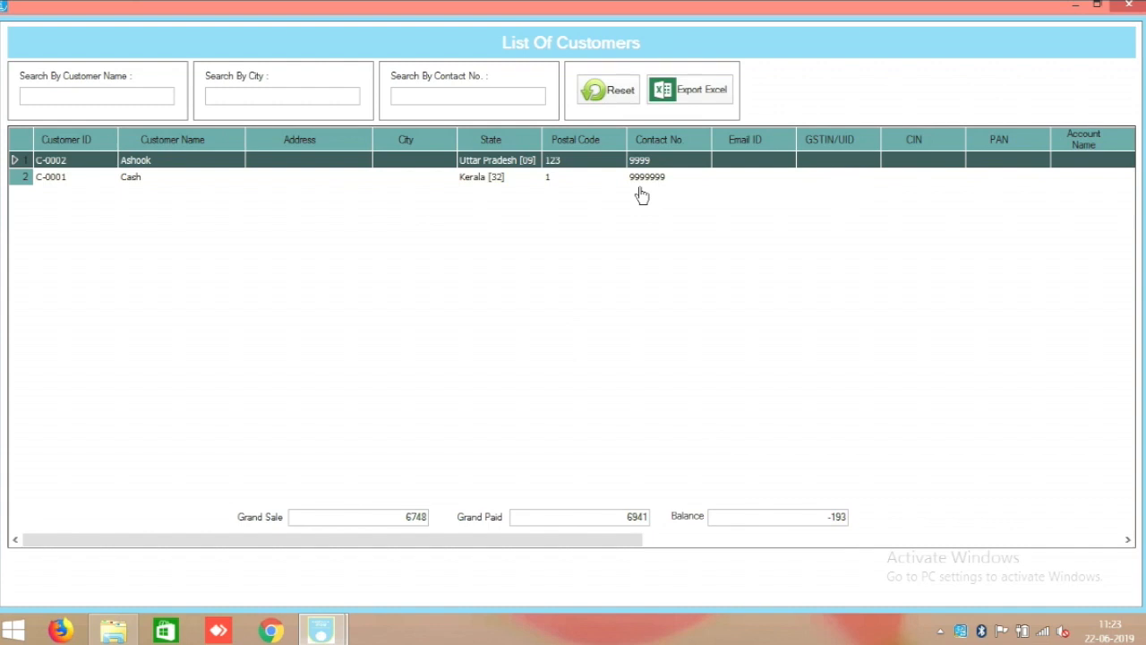
{"action": "left_click", "coordinate": [1128, 6]}
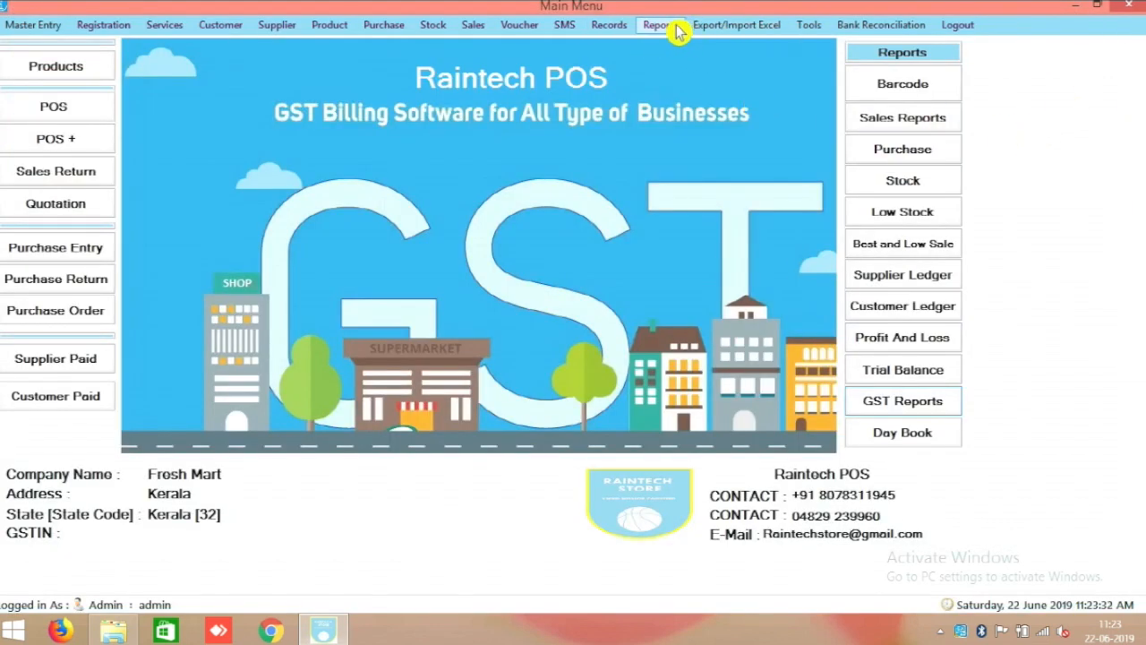
{"action": "left_click", "coordinate": [612, 25]}
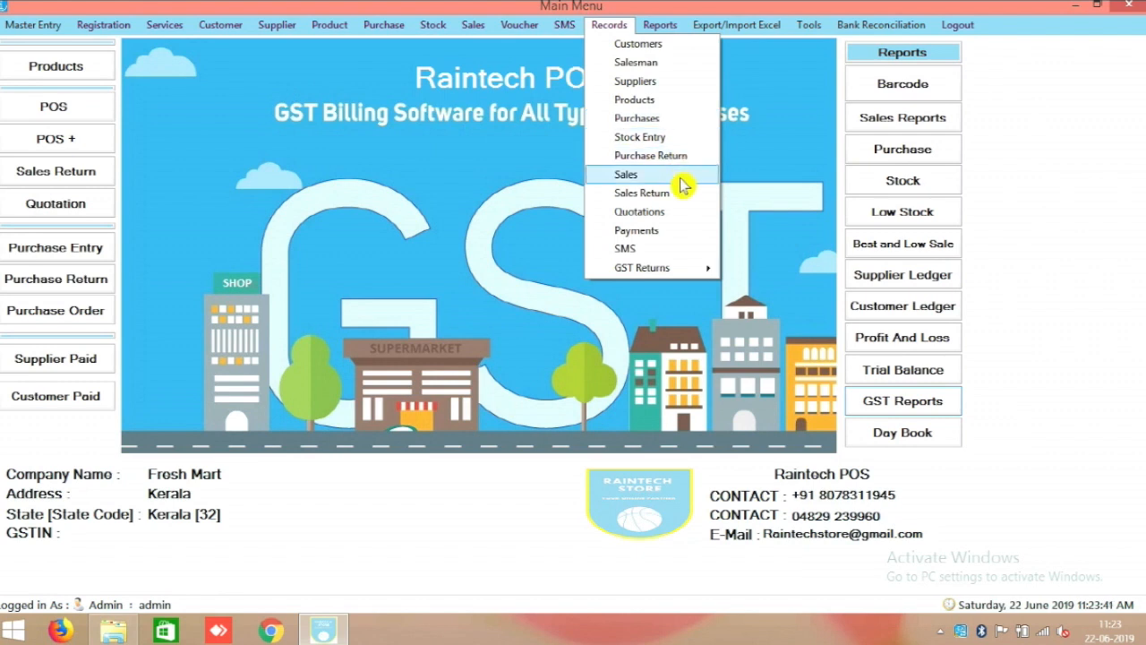
{"action": "mouse_move", "coordinate": [690, 279]}
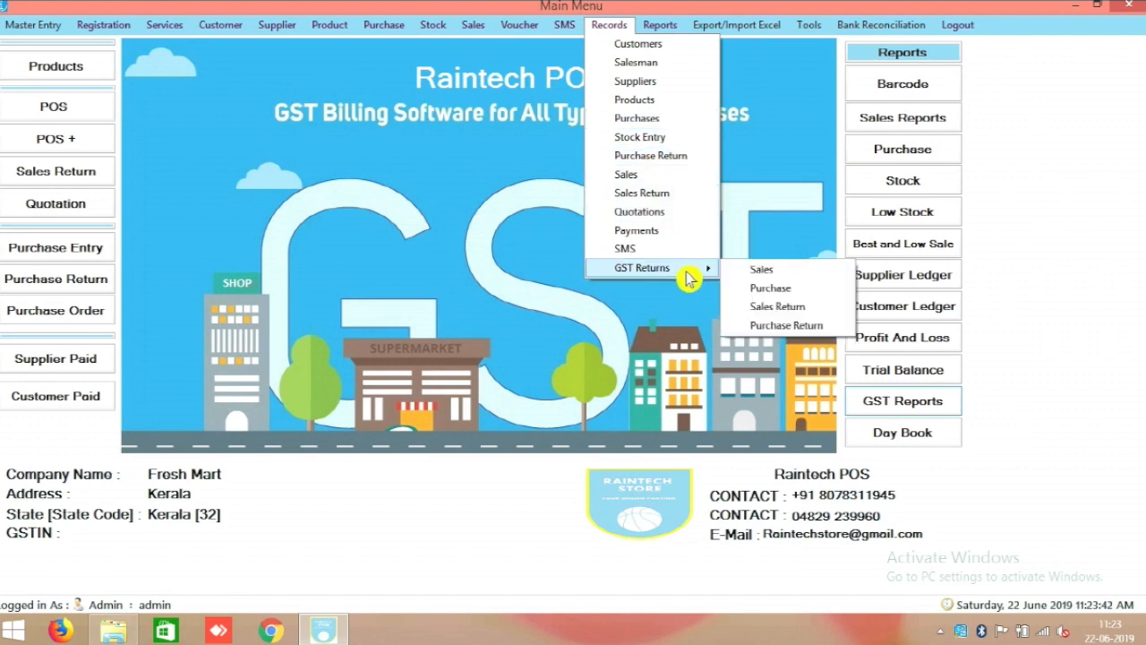
{"action": "left_click", "coordinate": [770, 271]}
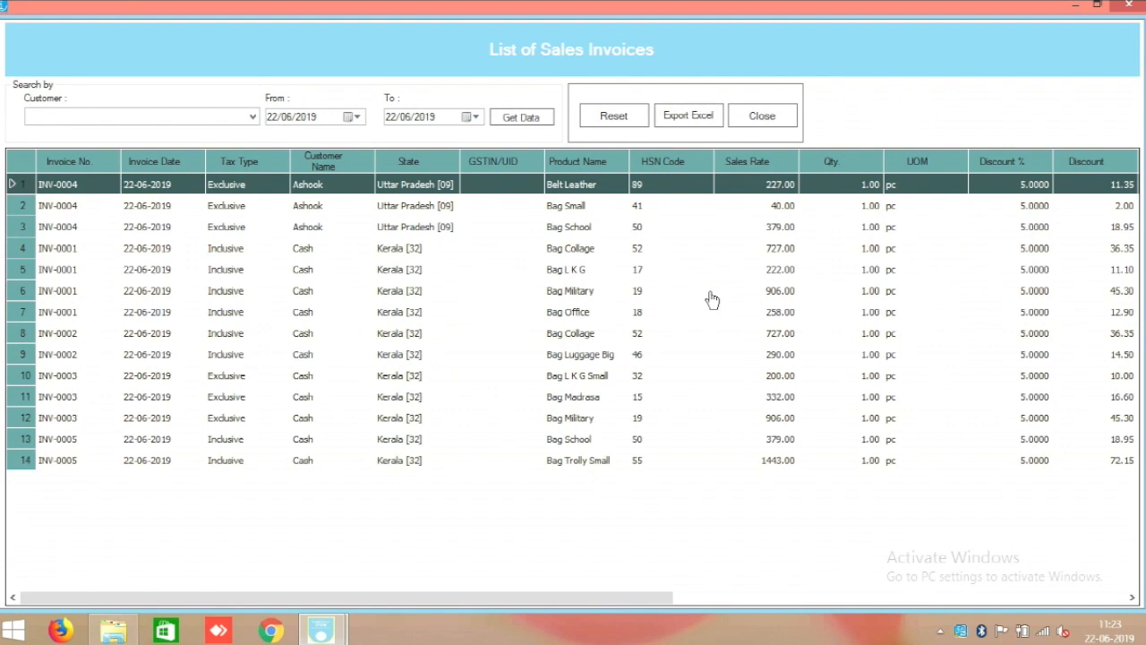
{"action": "left_click_drag", "start_coordinate": [627, 598], "coordinate": [453, 539]}
{"action": "left_click_drag", "start_coordinate": [549, 608], "coordinate": [677, 621]}
{"action": "left_click_drag", "start_coordinate": [677, 622], "coordinate": [711, 631]}
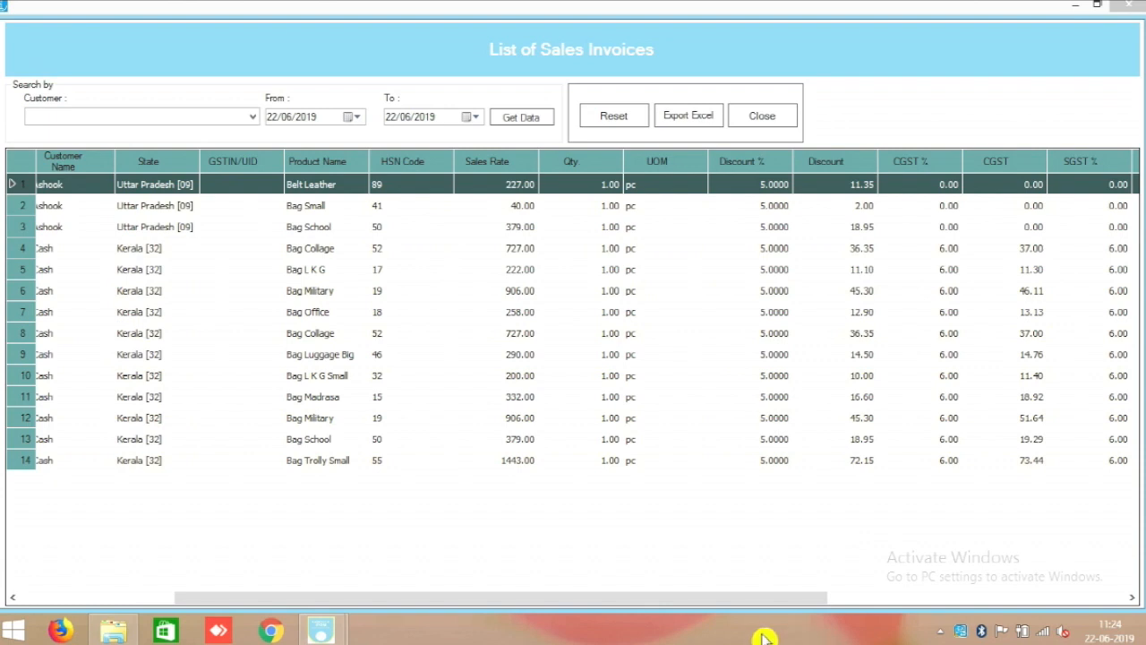
{"action": "left_click_drag", "start_coordinate": [742, 607], "coordinate": [852, 598]}
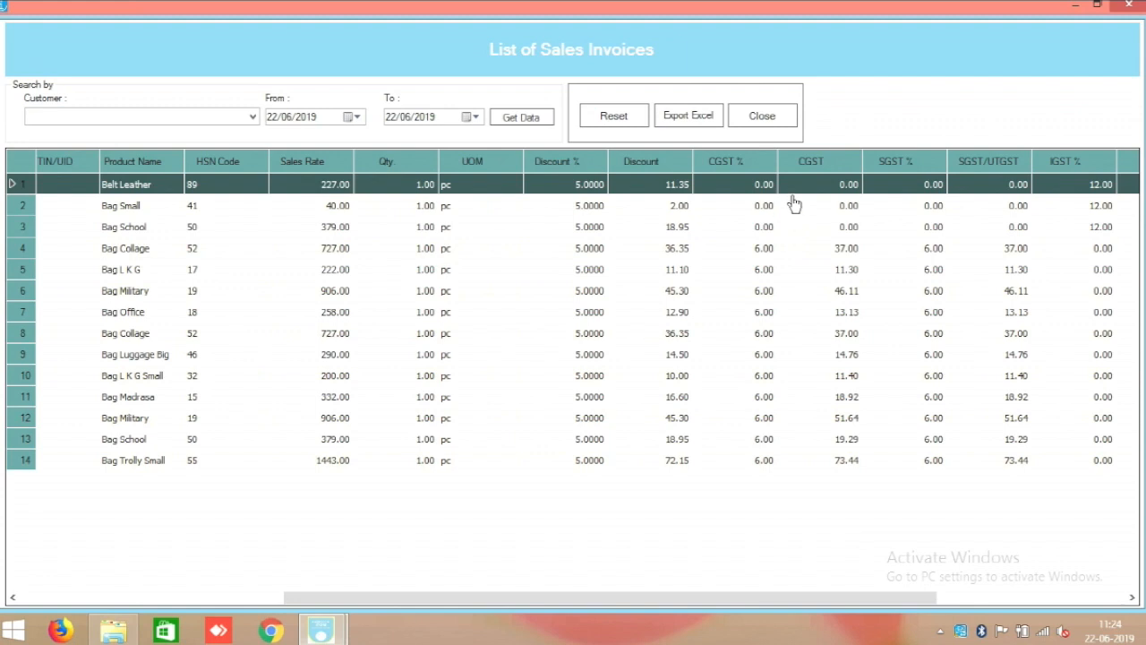
{"action": "left_click_drag", "start_coordinate": [722, 166], "coordinate": [1137, 324]}
{"action": "key", "text": "Escape"}
{"action": "left_click", "coordinate": [1127, 6]}
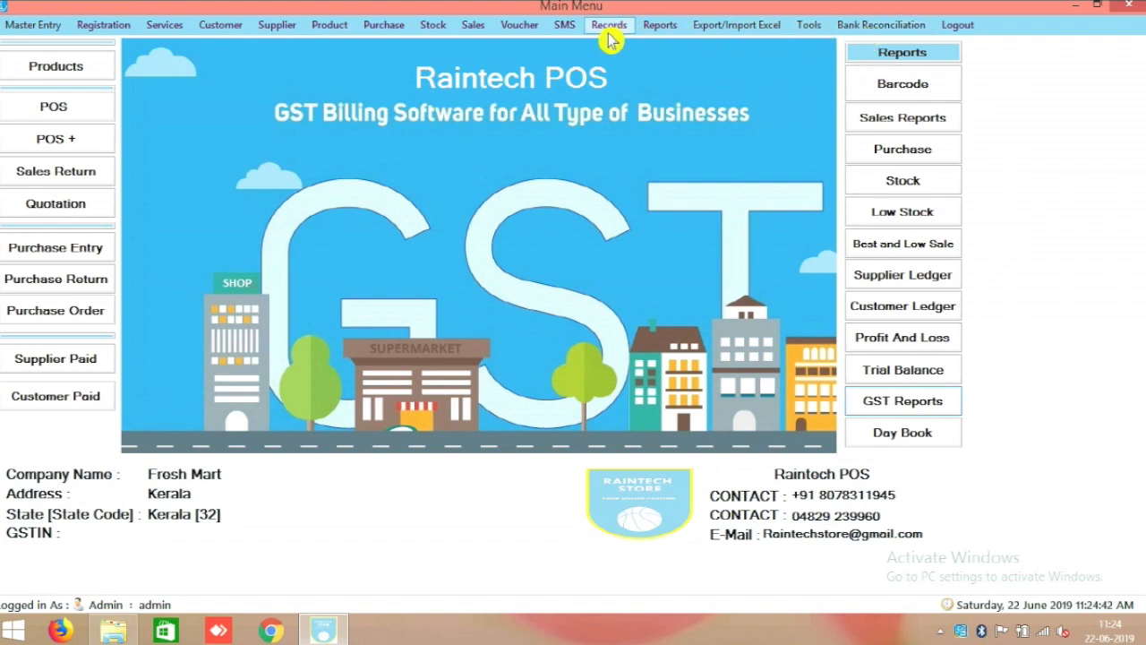
{"action": "left_click", "coordinate": [660, 27]}
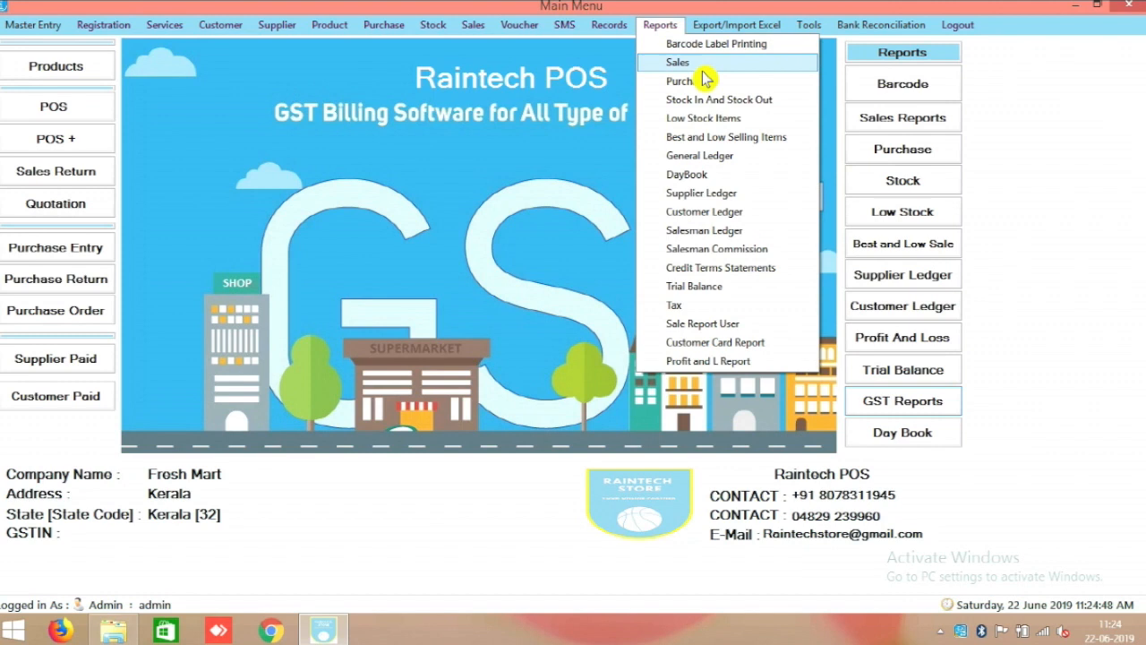
{"action": "left_click", "coordinate": [691, 63]}
{"action": "left_click", "coordinate": [573, 350]}
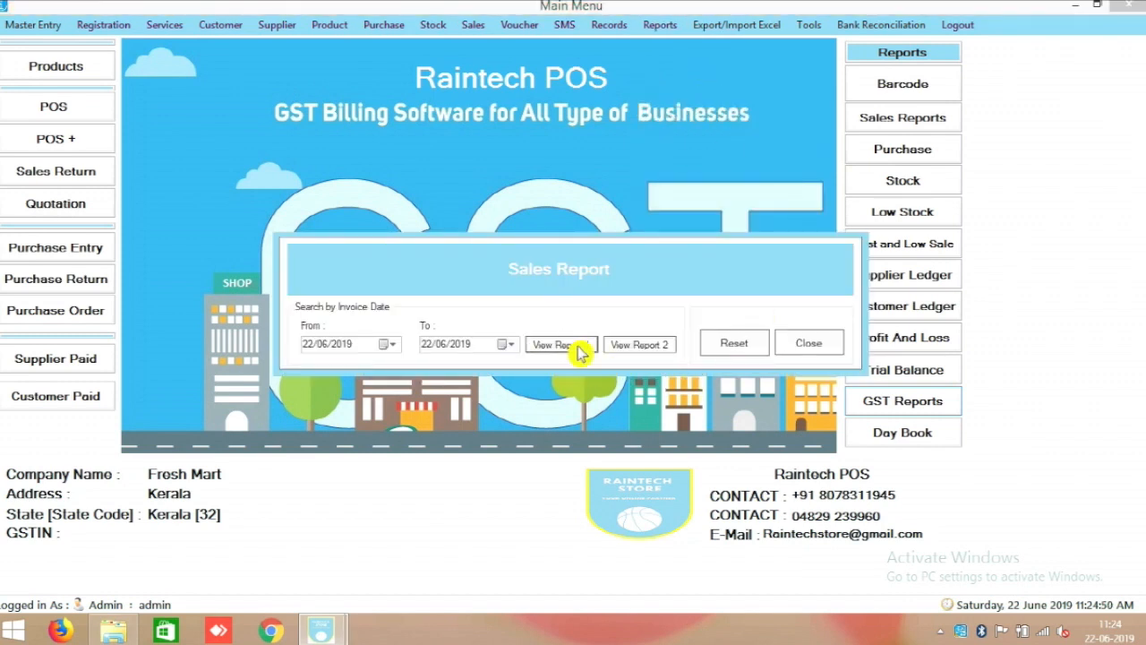
{"action": "scroll", "coordinate": [573, 344], "scroll_direction": "down", "scroll_amount": 3}
{"action": "scroll", "coordinate": [583, 336], "scroll_direction": "down", "scroll_amount": 3}
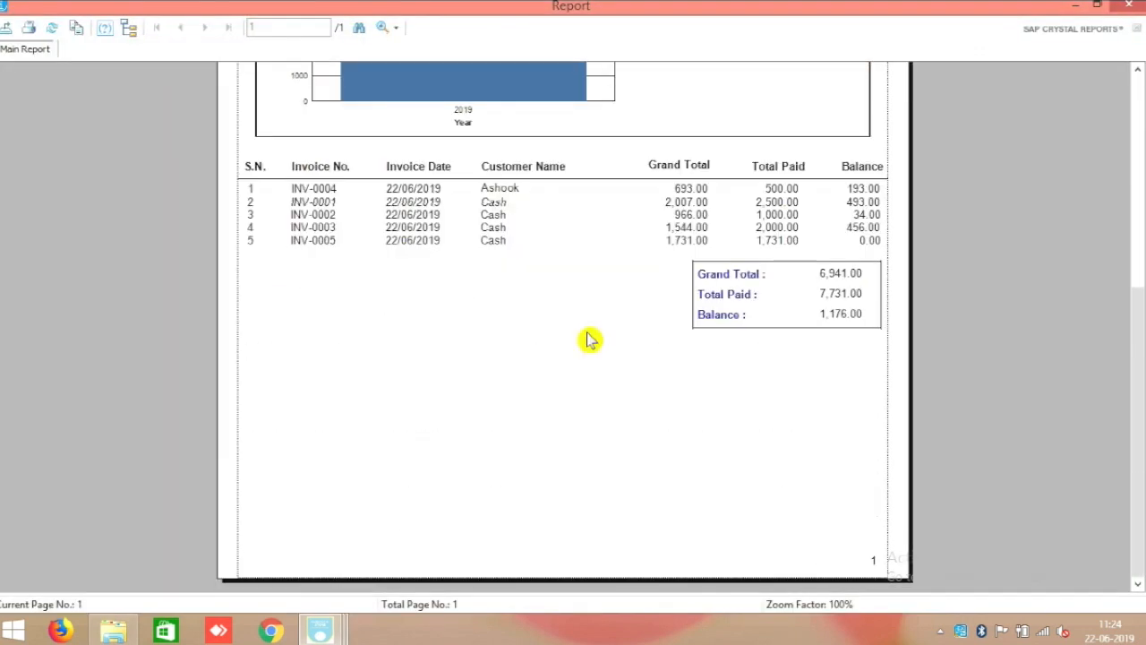
{"action": "left_click", "coordinate": [1138, 7]}
{"action": "left_click", "coordinate": [814, 345]}
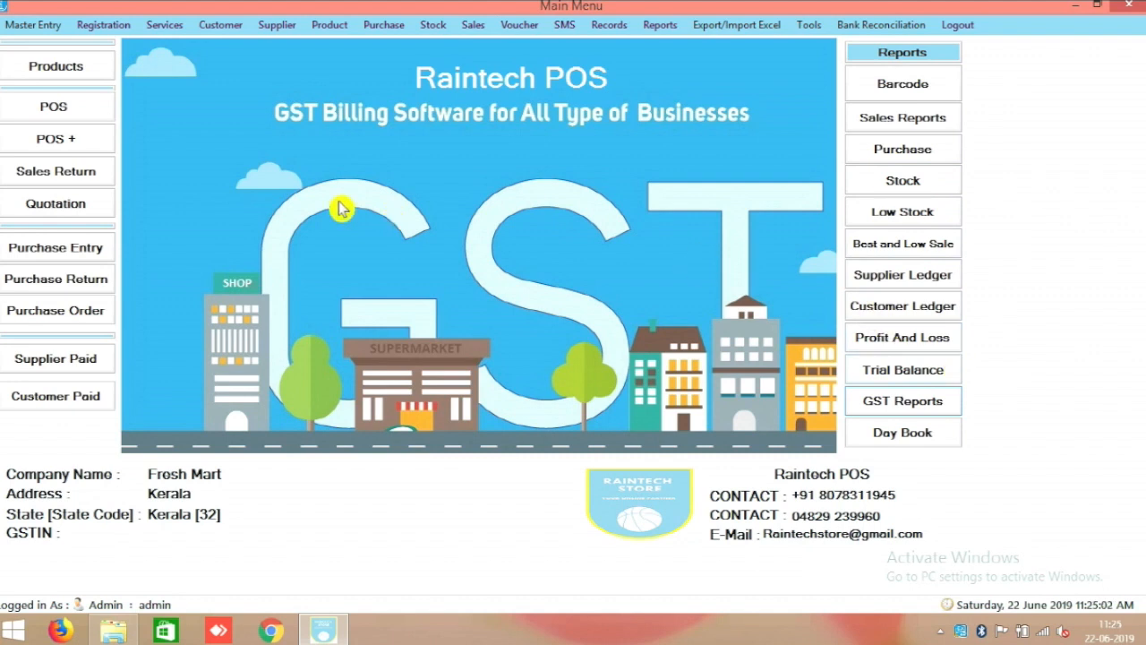
Start a new registration with user ID 'sales' and user type Sales Person.
{"action": "left_click", "coordinate": [128, 29]}
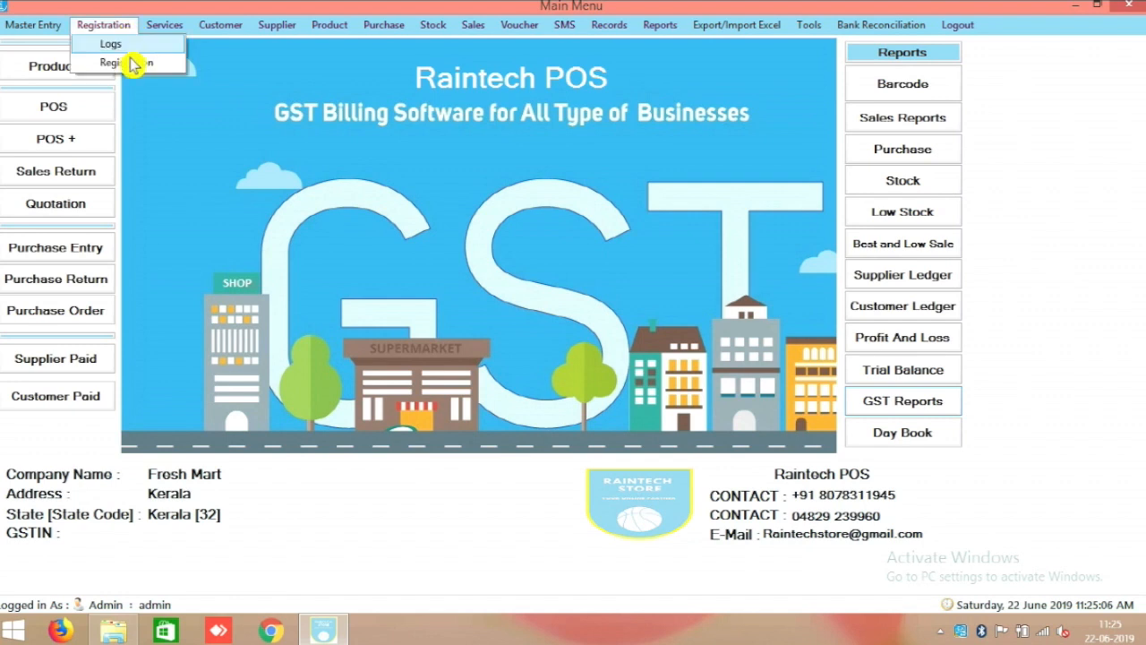
{"action": "left_click", "coordinate": [131, 63]}
{"action": "left_click", "coordinate": [312, 367]}
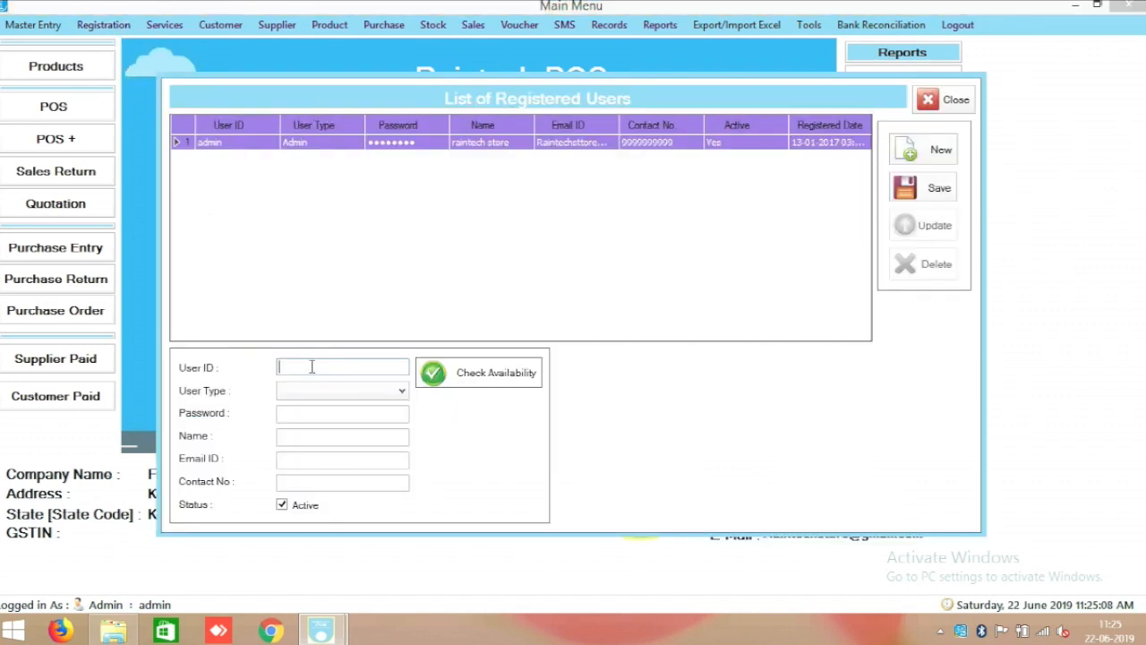
{"action": "type", "text": "sales"}
{"action": "left_click", "coordinate": [369, 394]}
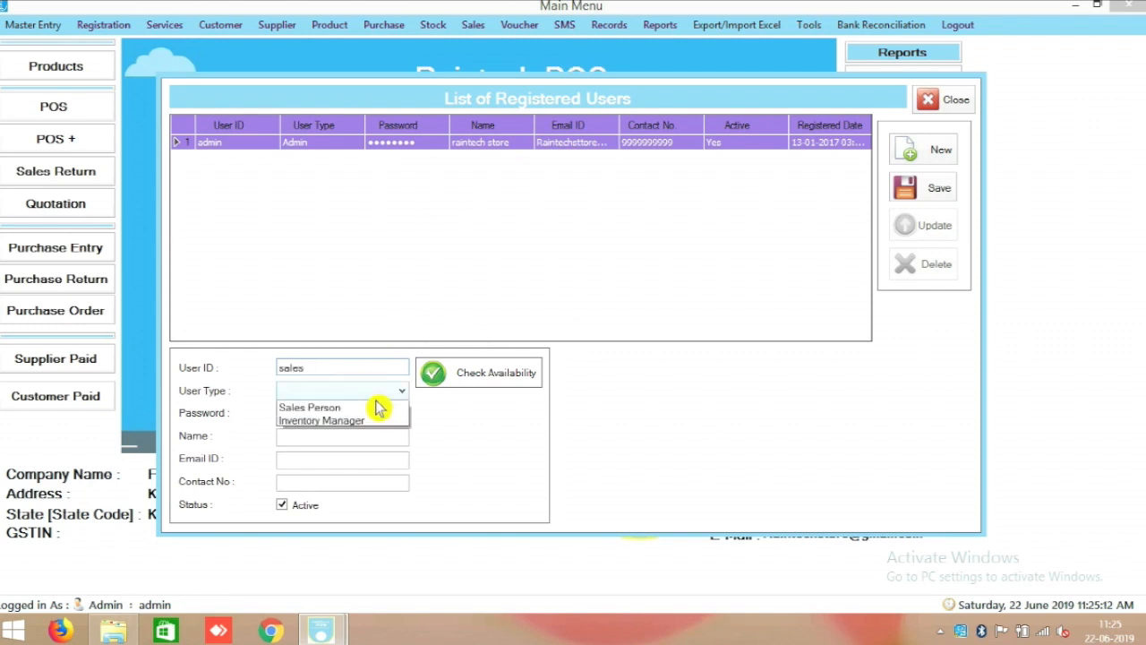
{"action": "left_click", "coordinate": [369, 417]}
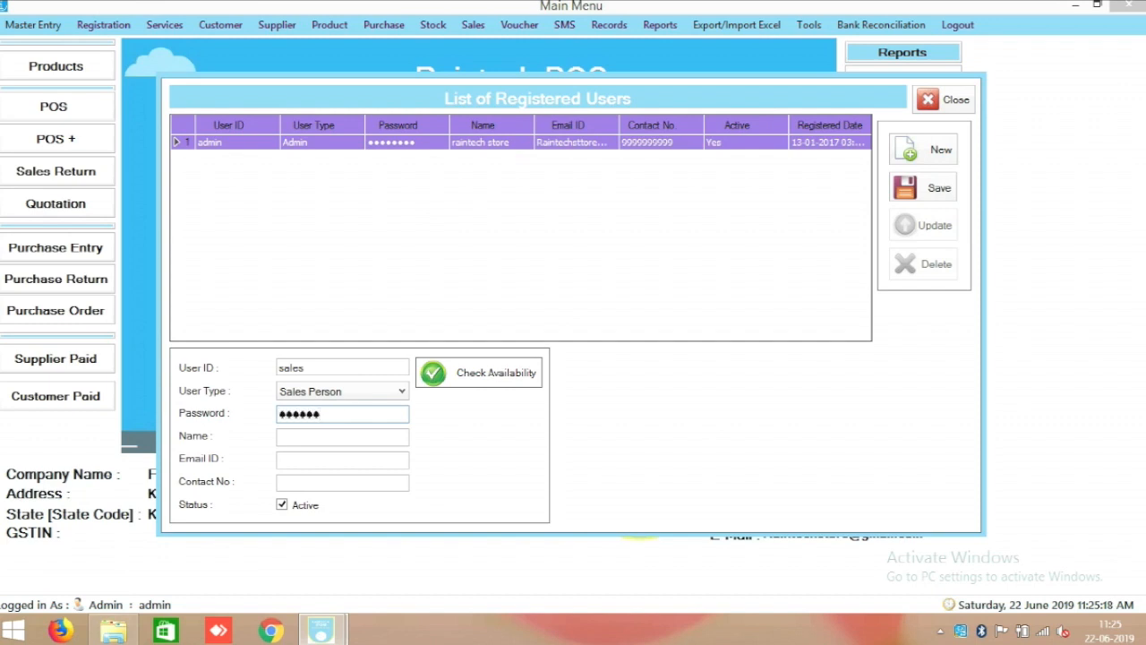
Enter the name 'sales' and retype the account password.
{"action": "left_click", "coordinate": [300, 437]}
{"action": "type", "text": "sales"}
{"action": "left_click", "coordinate": [292, 457]}
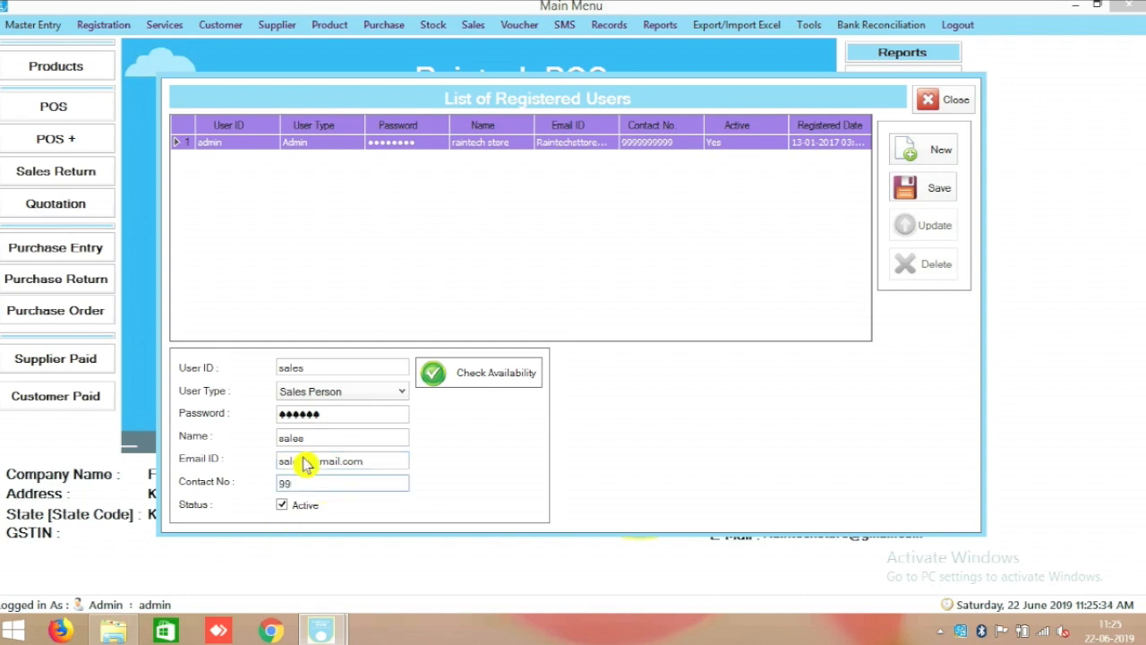
{"action": "left_click_drag", "start_coordinate": [323, 412], "coordinate": [257, 414]}
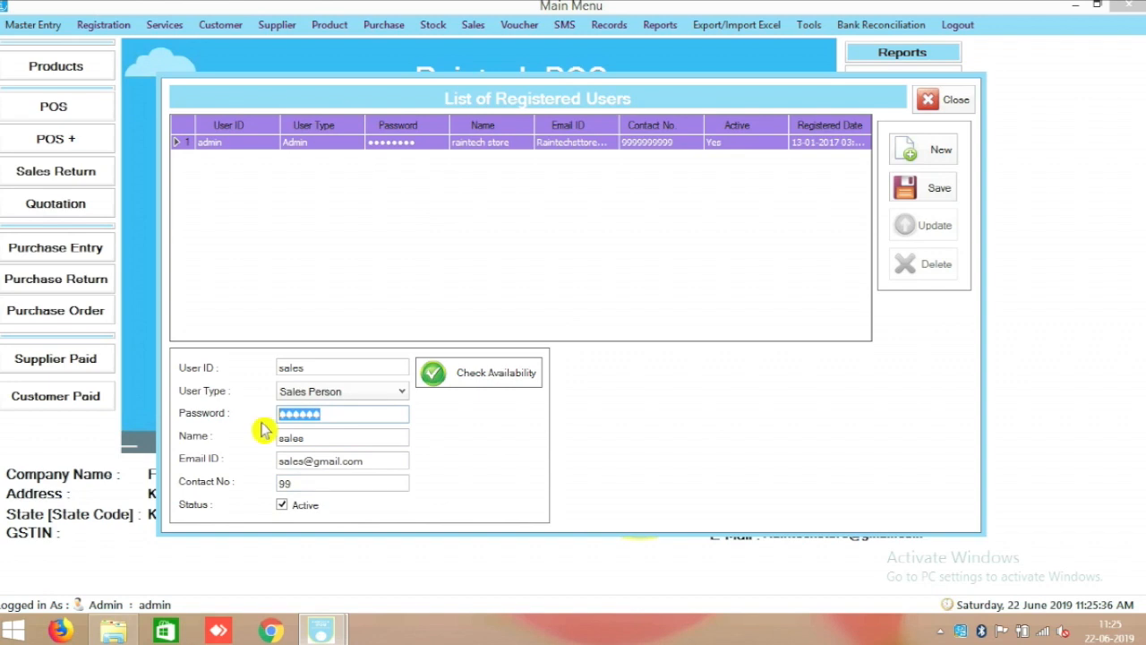
{"action": "type", "text": "••••••"}
Save the new user, close the registered users list, and log out.
{"action": "left_click", "coordinate": [935, 188]}
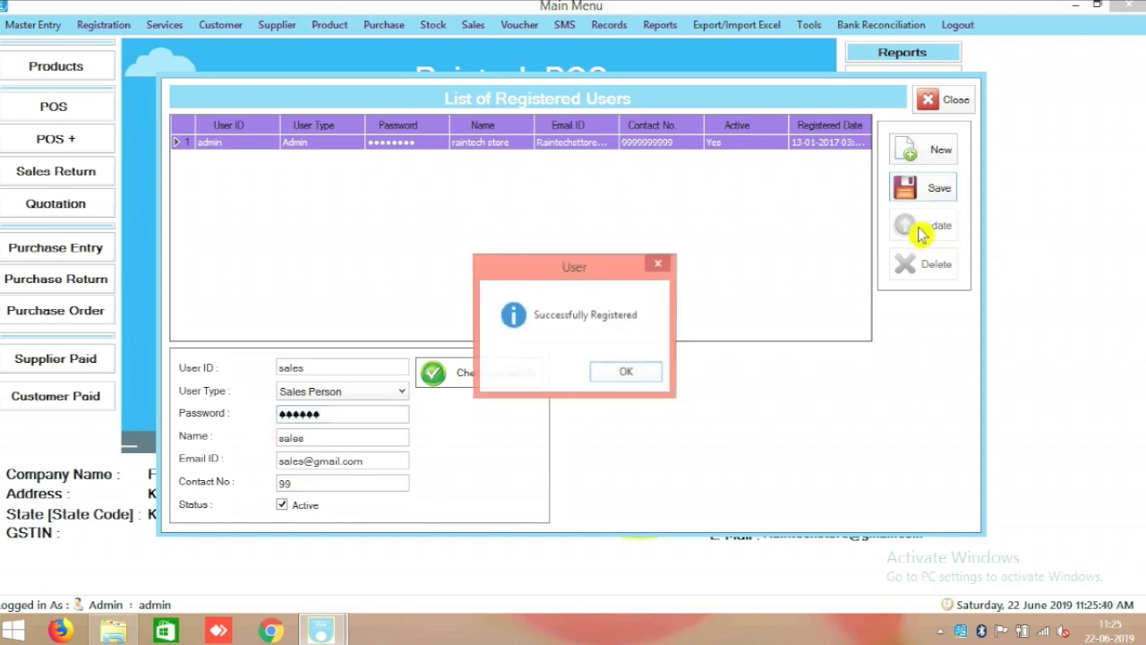
{"action": "left_click", "coordinate": [649, 377]}
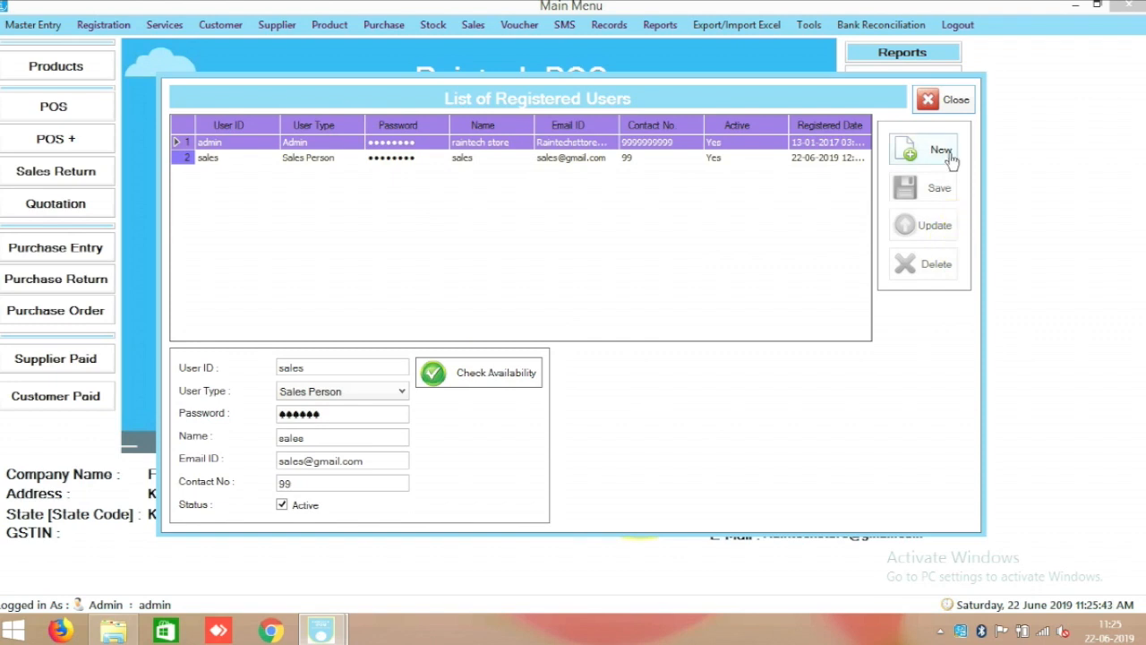
{"action": "left_click", "coordinate": [948, 100]}
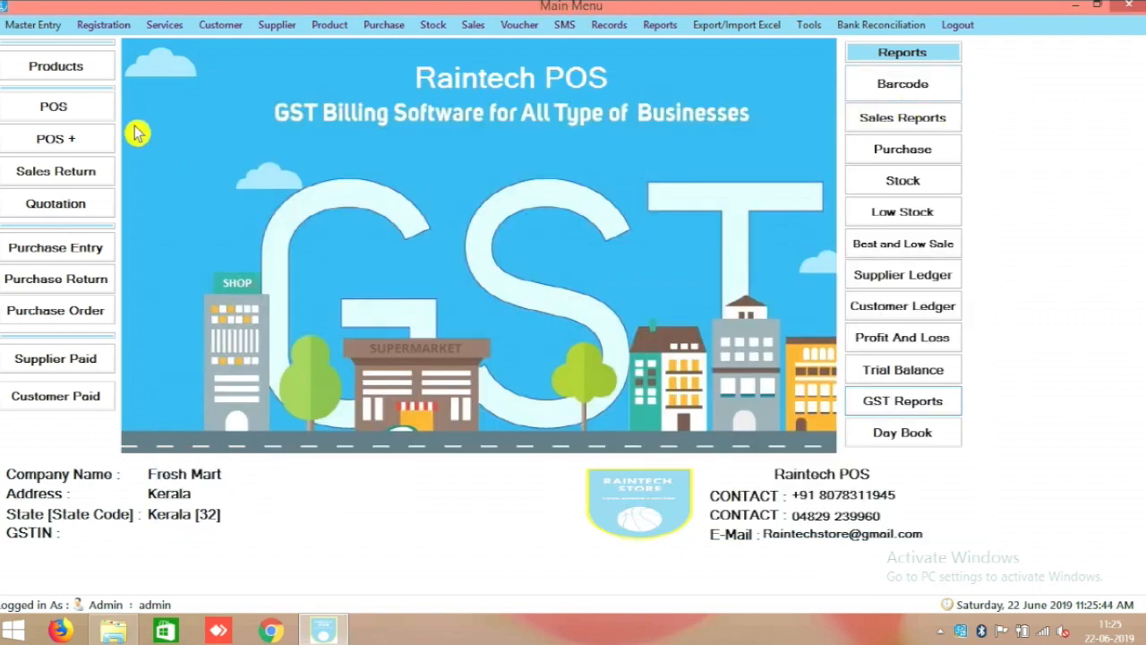
{"action": "left_click", "coordinate": [960, 25]}
Confirm the logout and sign in with the 'sales' user ID and password.
{"action": "left_click", "coordinate": [597, 372]}
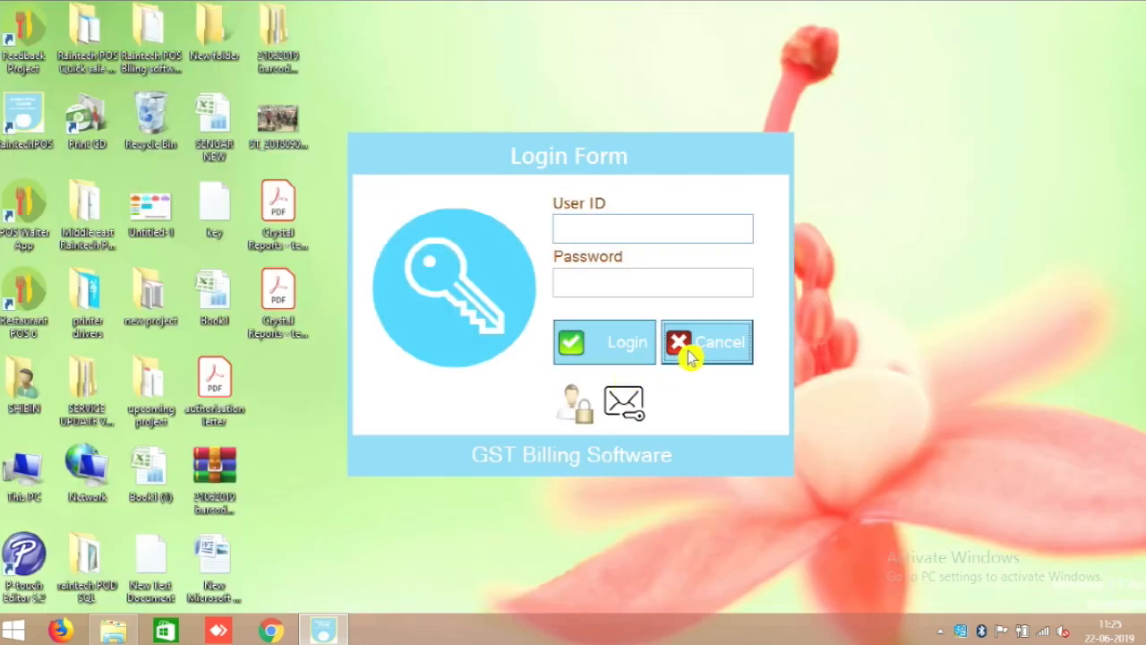
{"action": "left_click", "coordinate": [690, 356]}
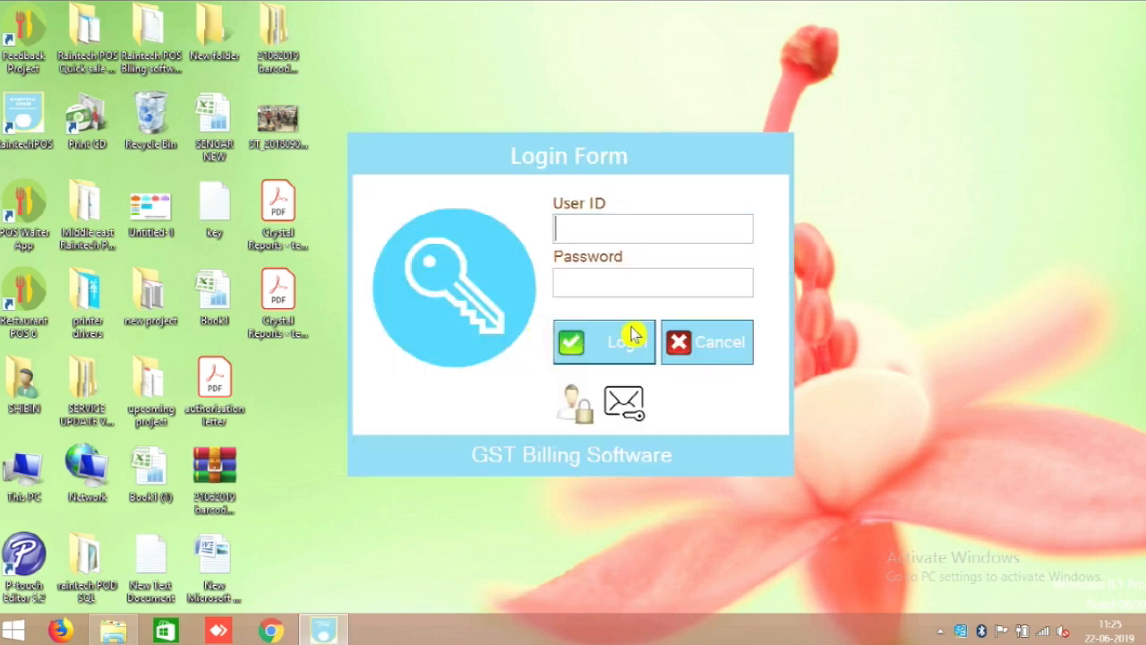
{"action": "type", "text": "sales"}
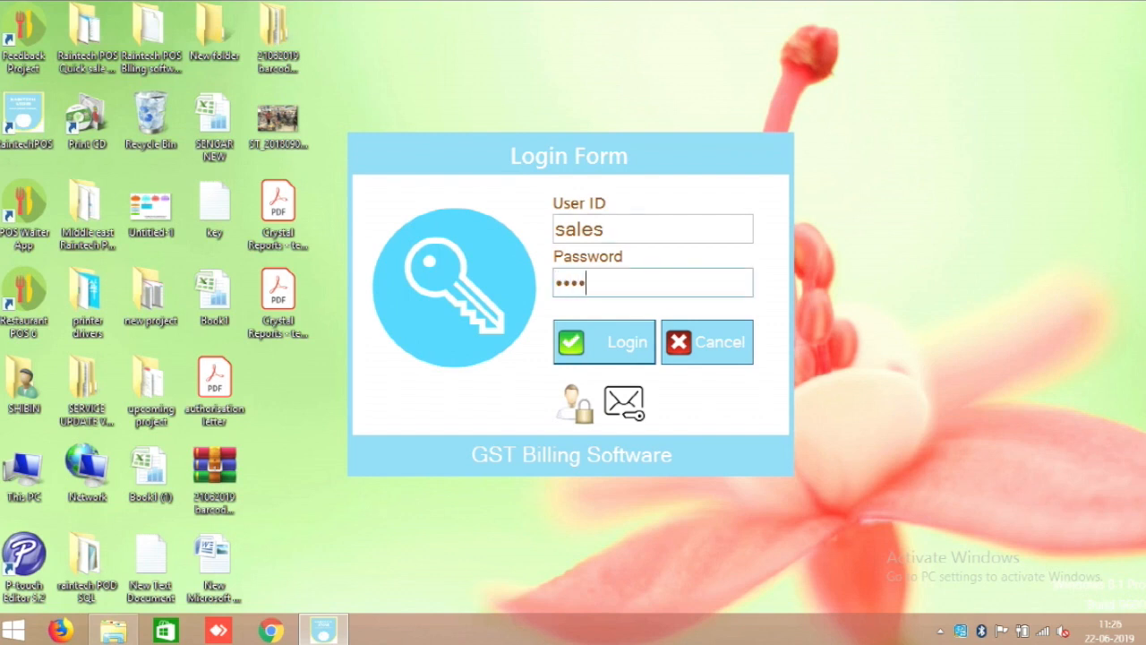
{"action": "left_click", "coordinate": [617, 350]}
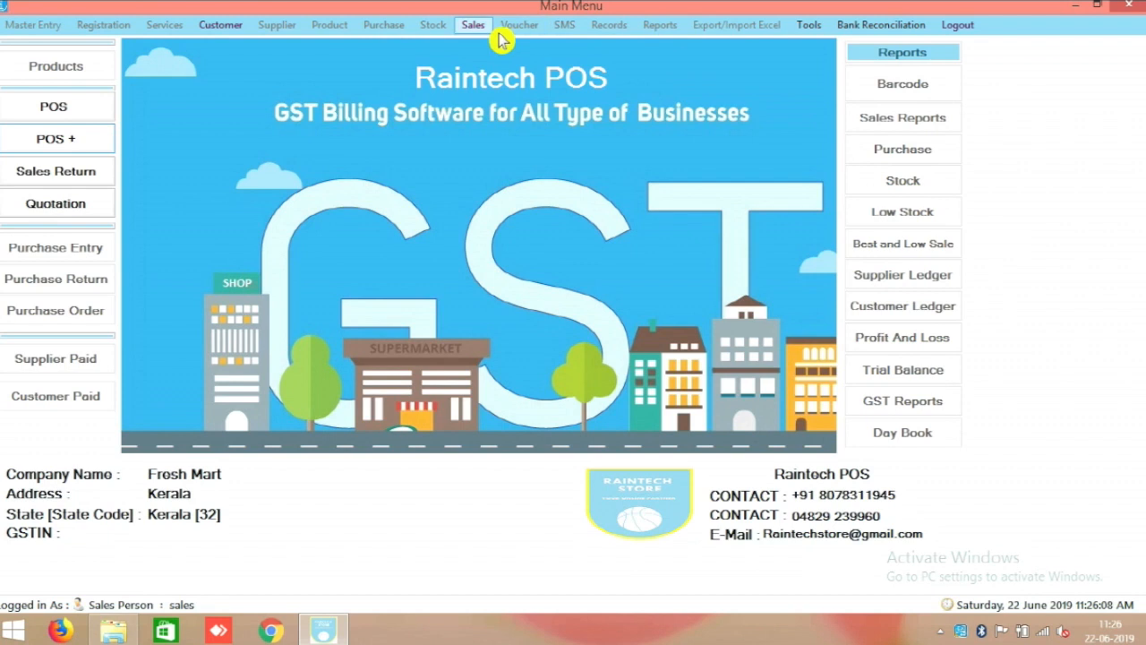
Open and close the POS and Sales Return screens, then request logout.
{"action": "left_click", "coordinate": [55, 113]}
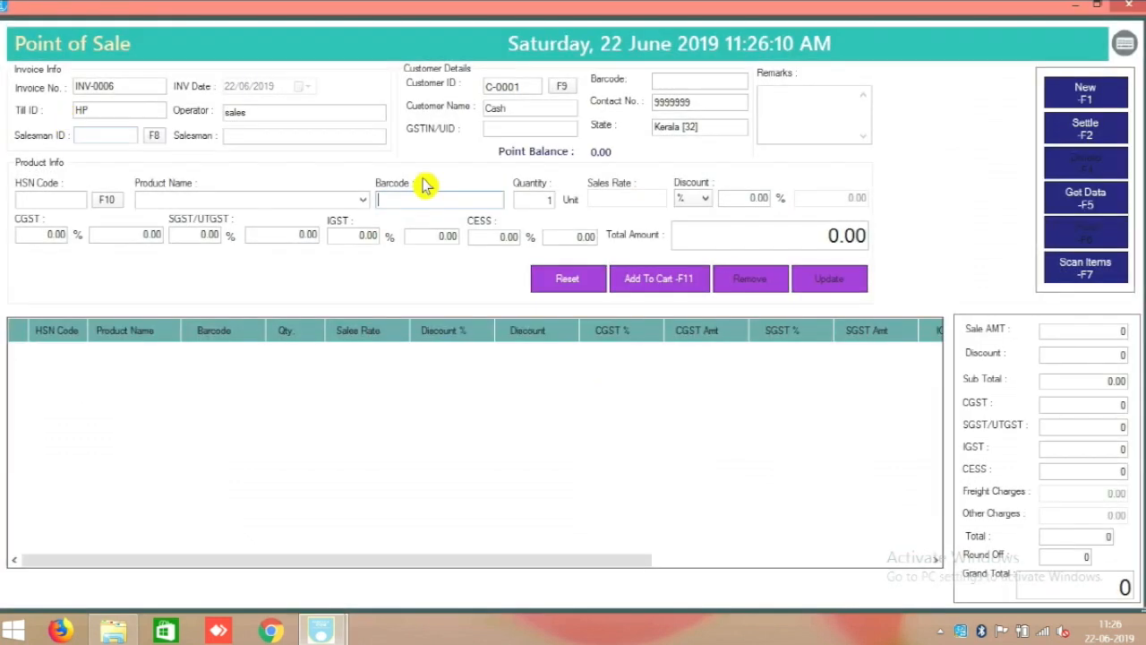
{"action": "left_click", "coordinate": [1128, 5]}
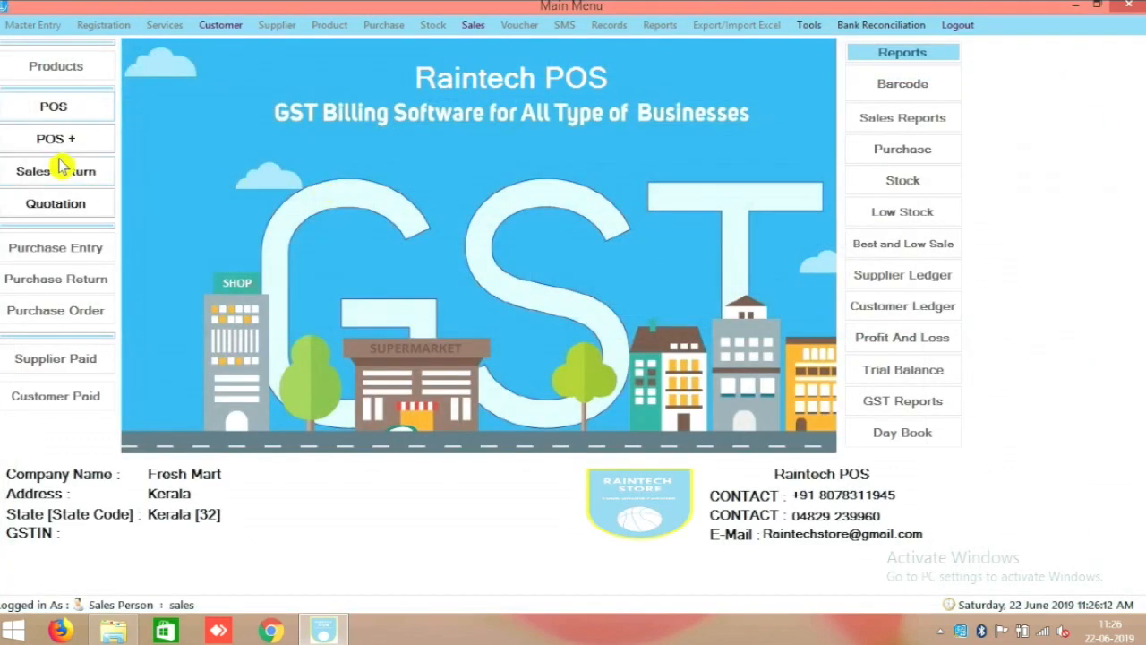
{"action": "left_click", "coordinate": [76, 173]}
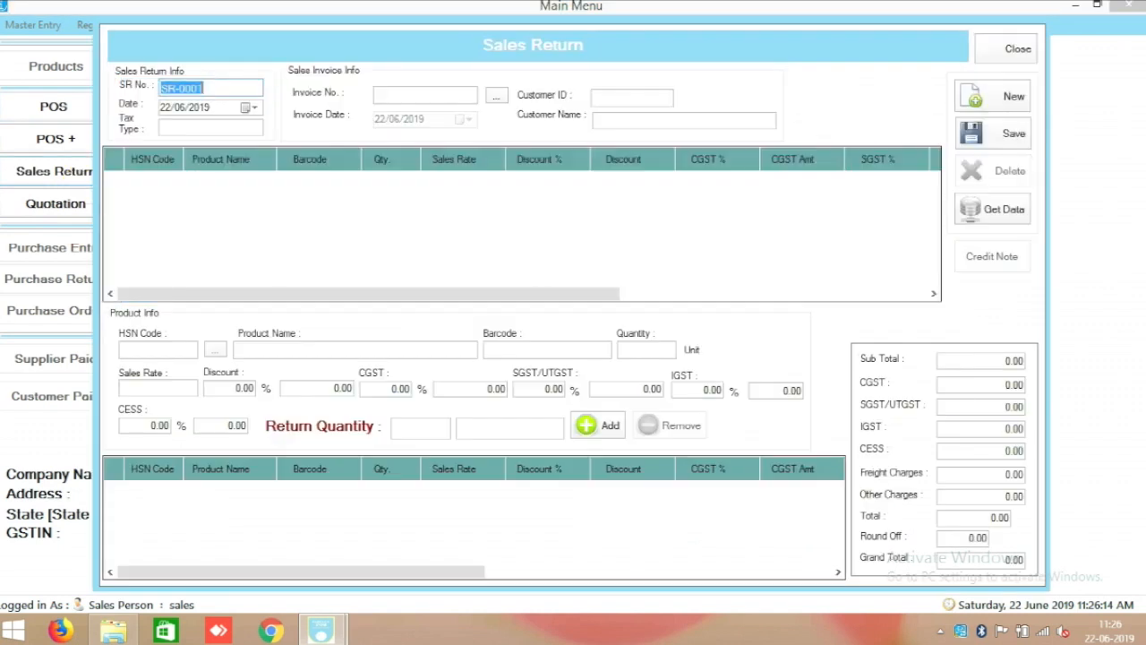
{"action": "left_click", "coordinate": [1016, 51]}
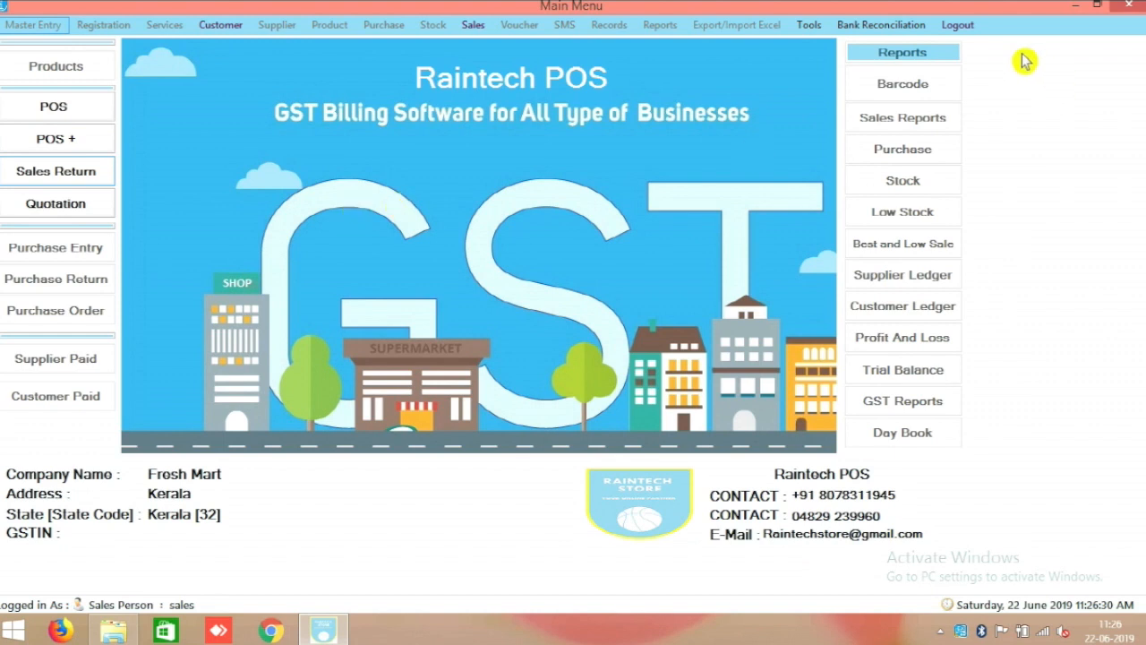
{"action": "left_click", "coordinate": [963, 26]}
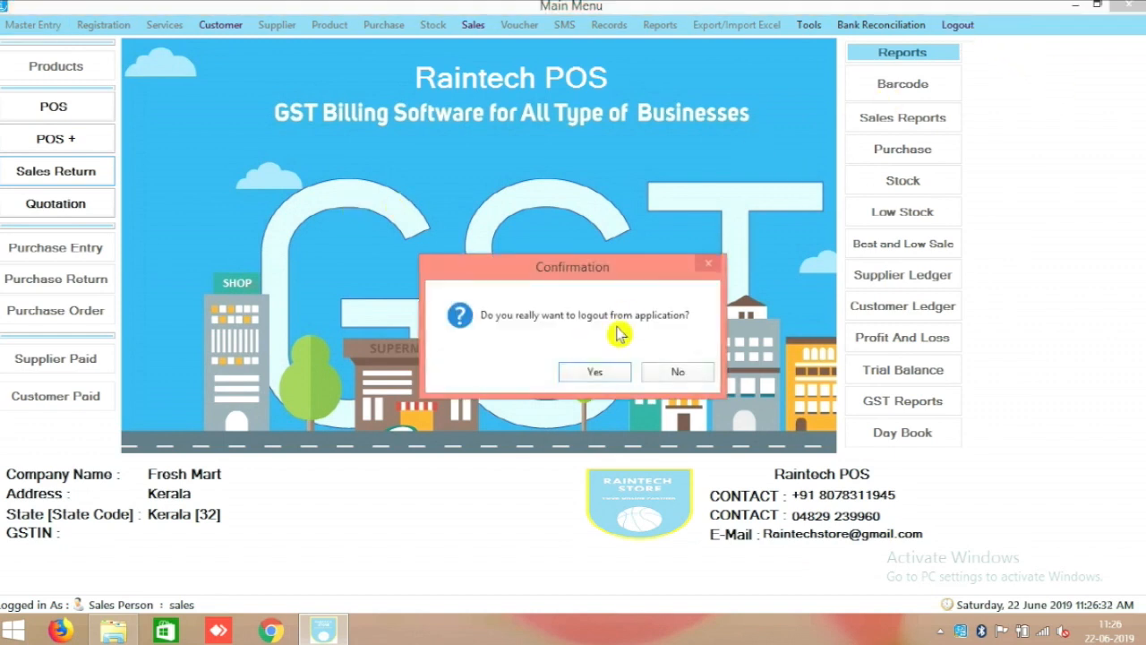
Accept the logout and backup prompts, then log back in as the admin user.
{"action": "left_click", "coordinate": [602, 373]}
{"action": "left_click", "coordinate": [594, 371]}
{"action": "left_click", "coordinate": [721, 359]}
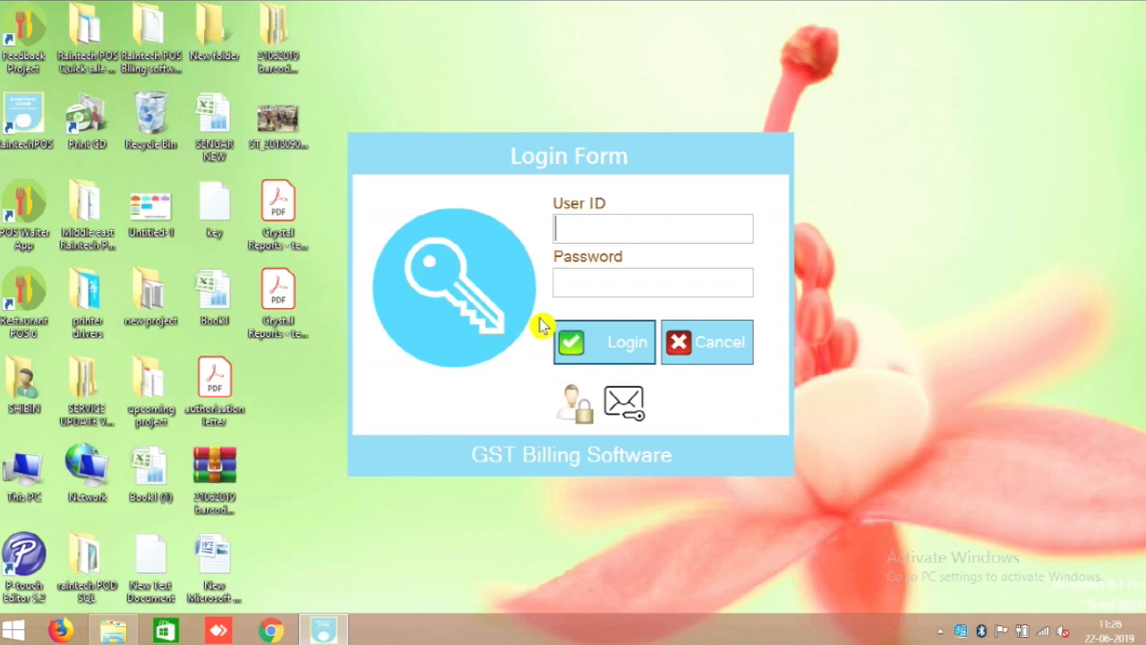
{"action": "type", "text": "admin"}
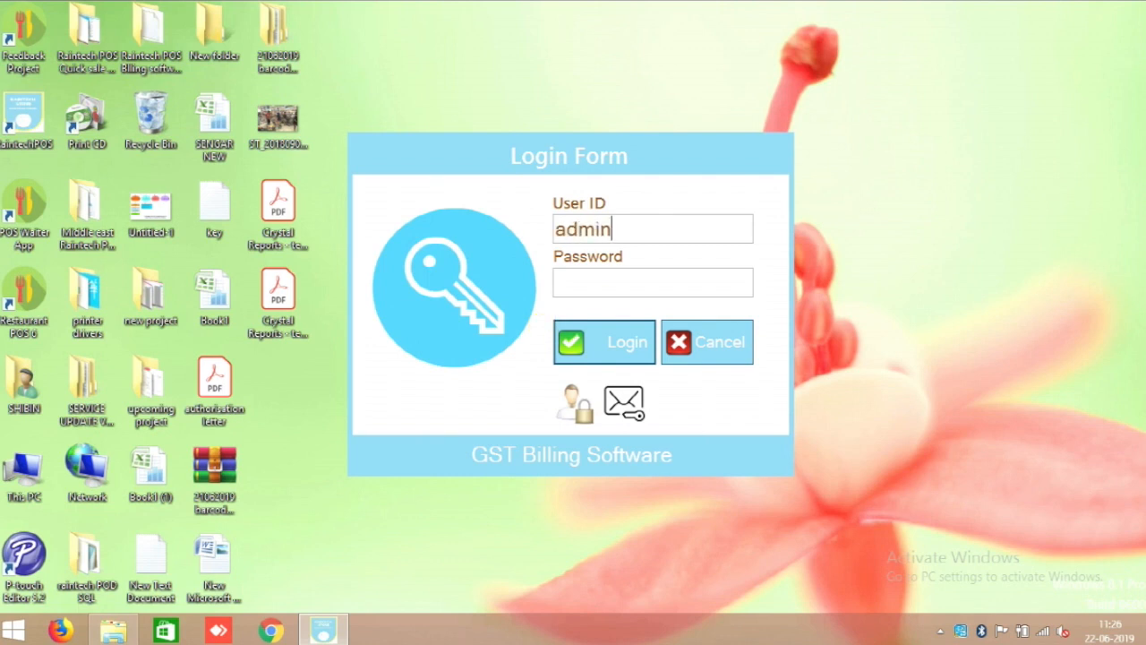
{"action": "key", "text": "Tab"}
{"action": "type", "text": "ad"}
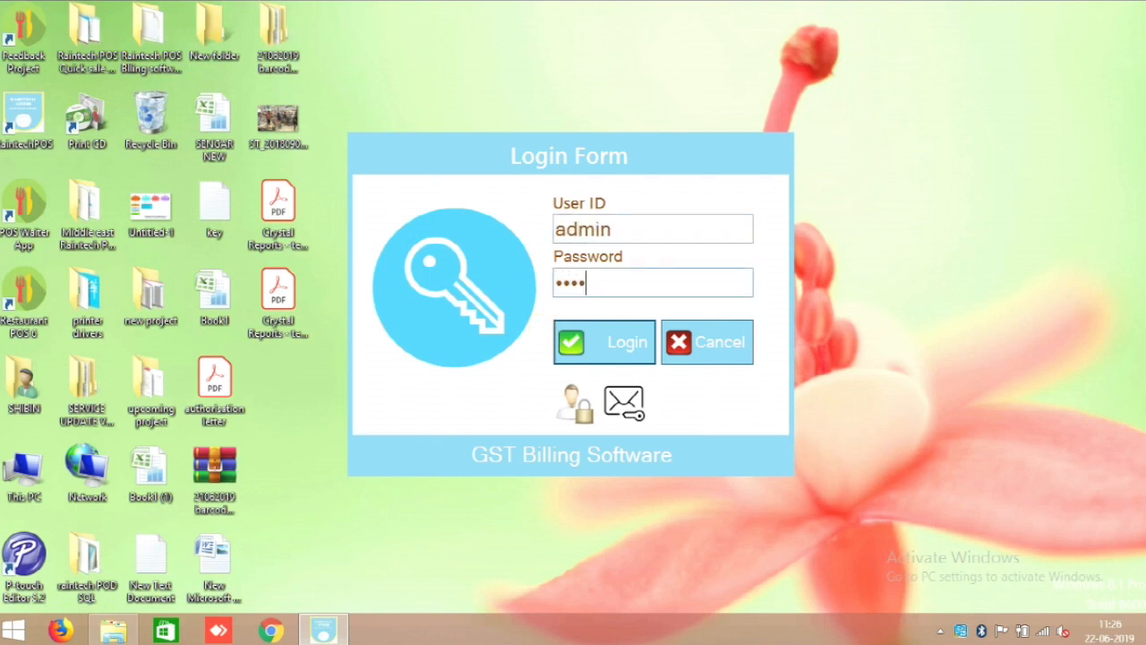
{"action": "left_click", "coordinate": [639, 356]}
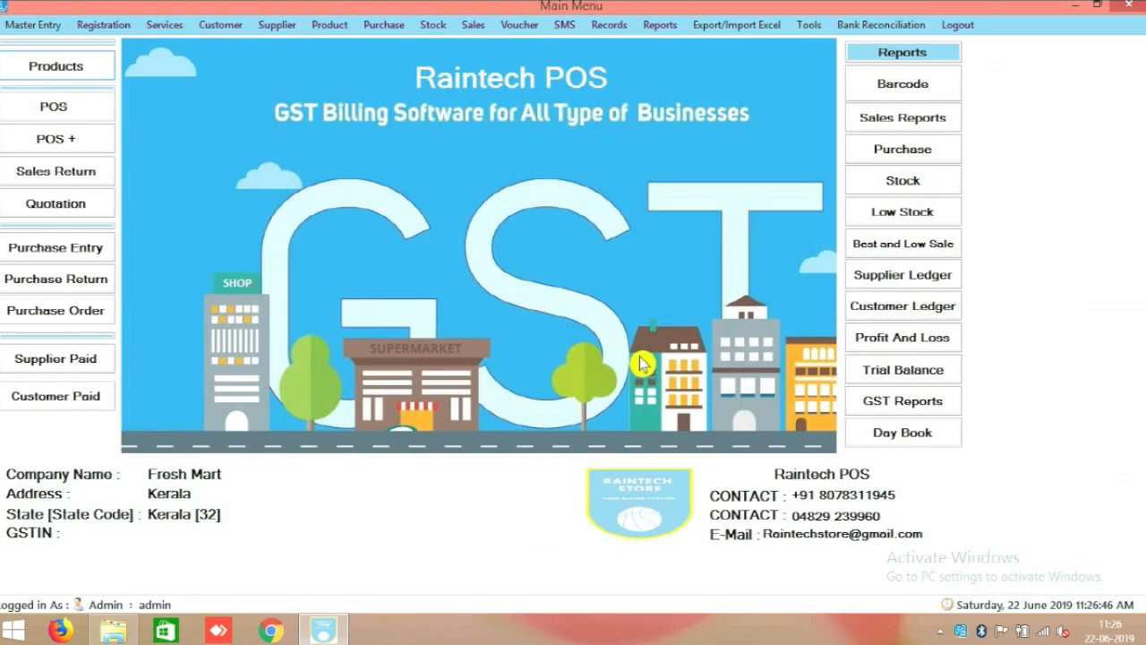
Browse the menus and open then close the Barcode label printing screen.
{"action": "left_click", "coordinate": [618, 27]}
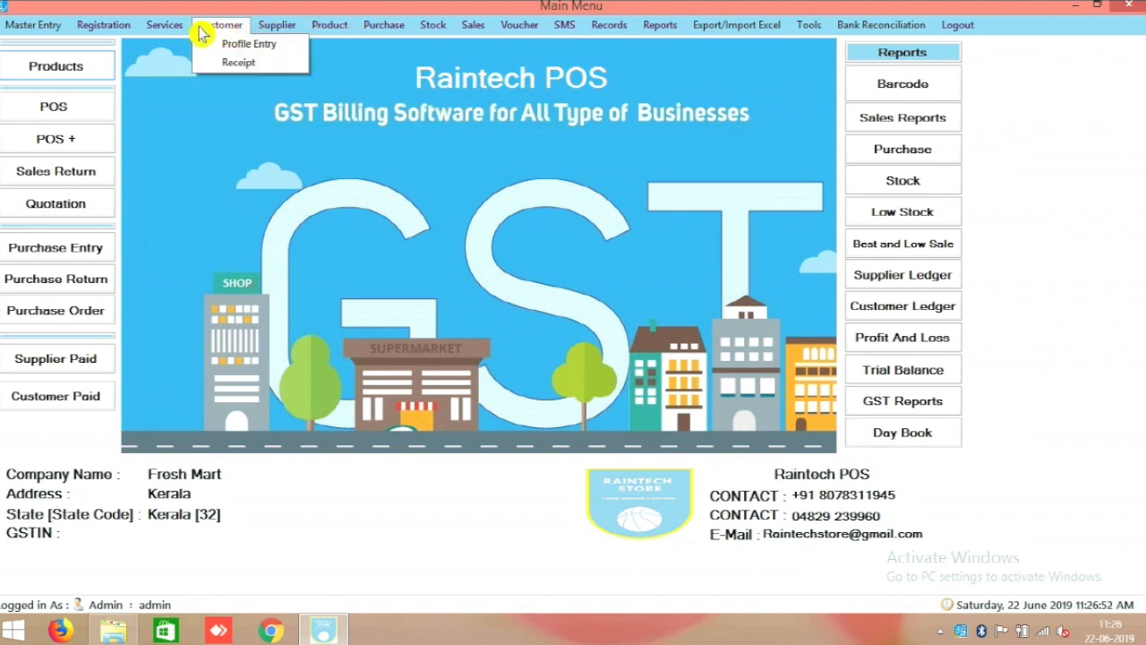
{"action": "mouse_move", "coordinate": [134, 37]}
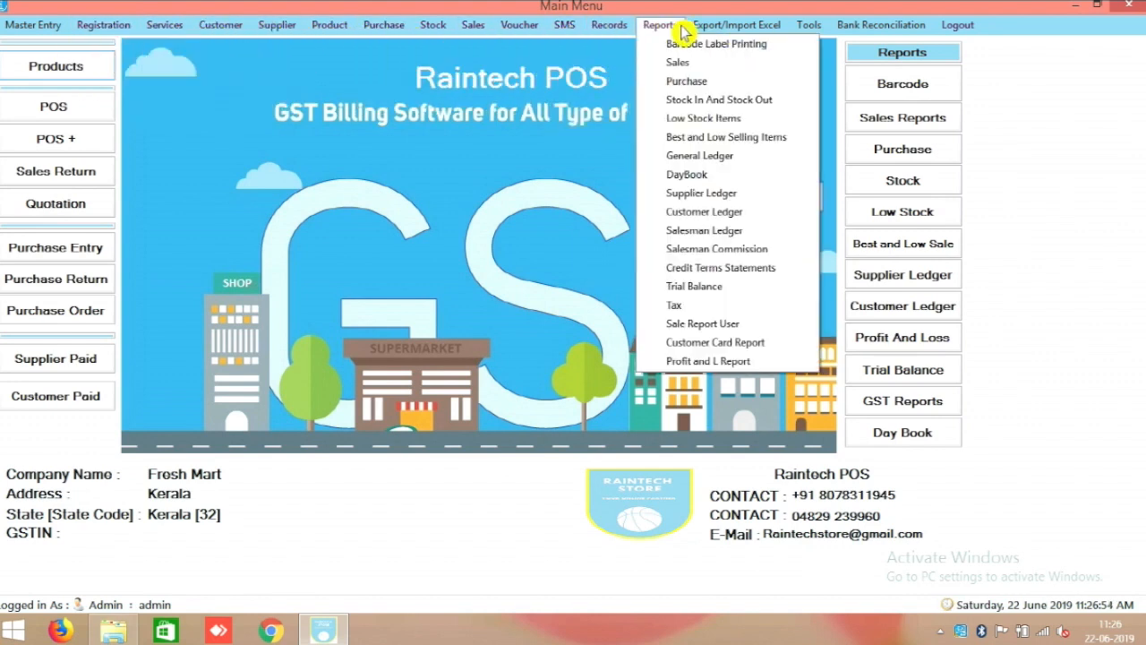
{"action": "mouse_move", "coordinate": [660, 31]}
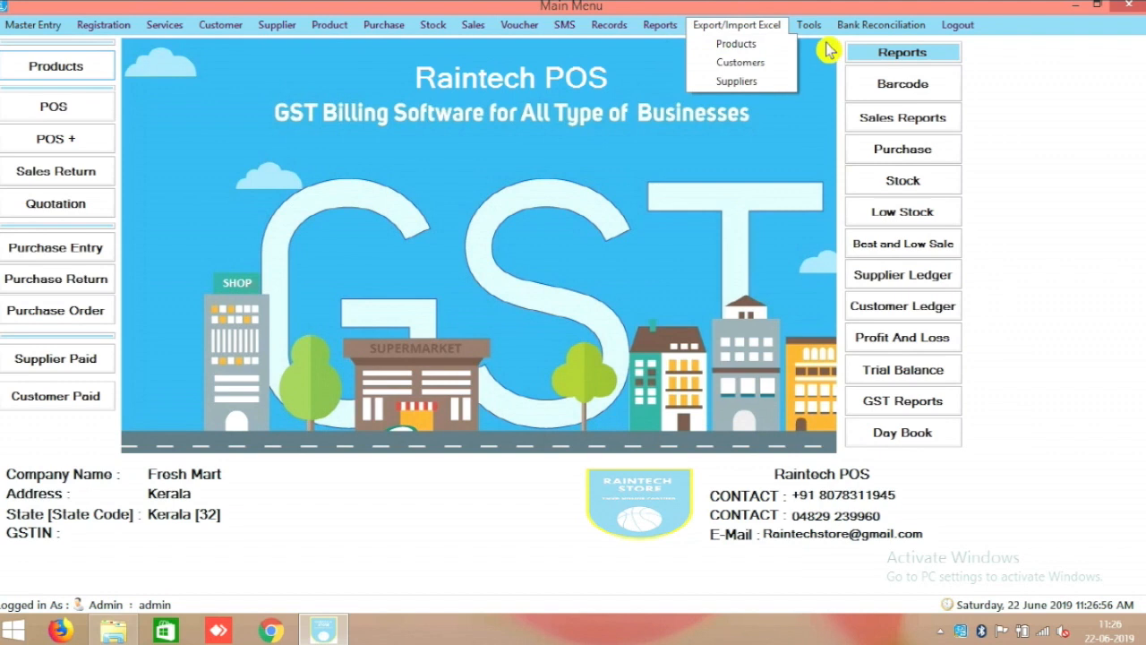
{"action": "mouse_move", "coordinate": [372, 33]}
{"action": "mouse_move", "coordinate": [492, 31]}
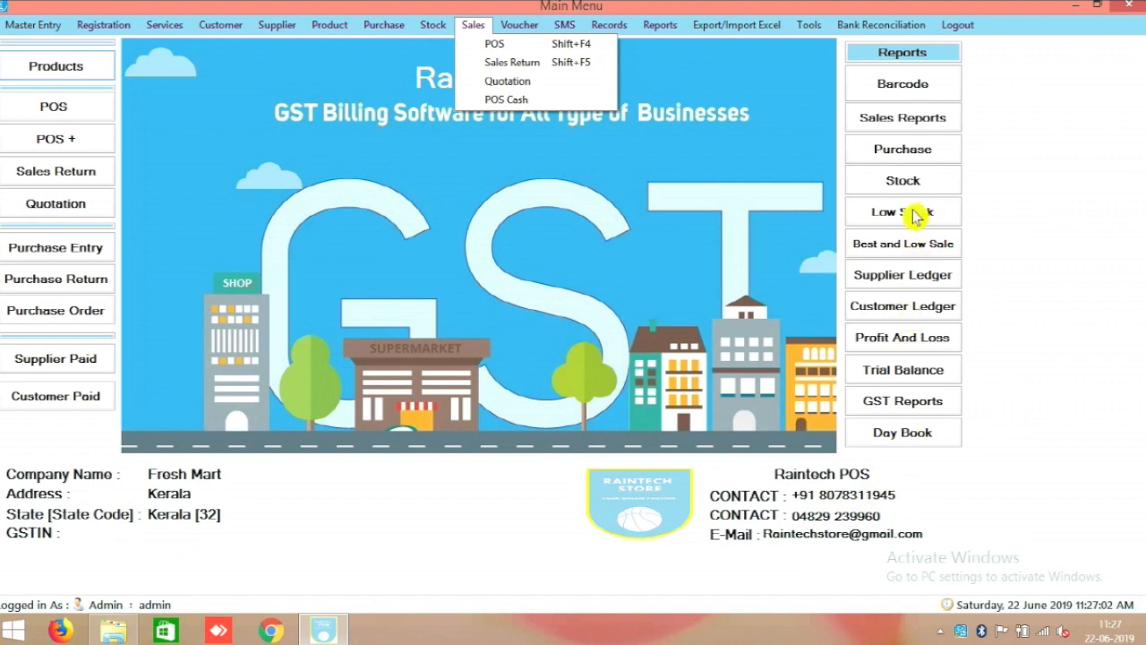
{"action": "left_click", "coordinate": [913, 85]}
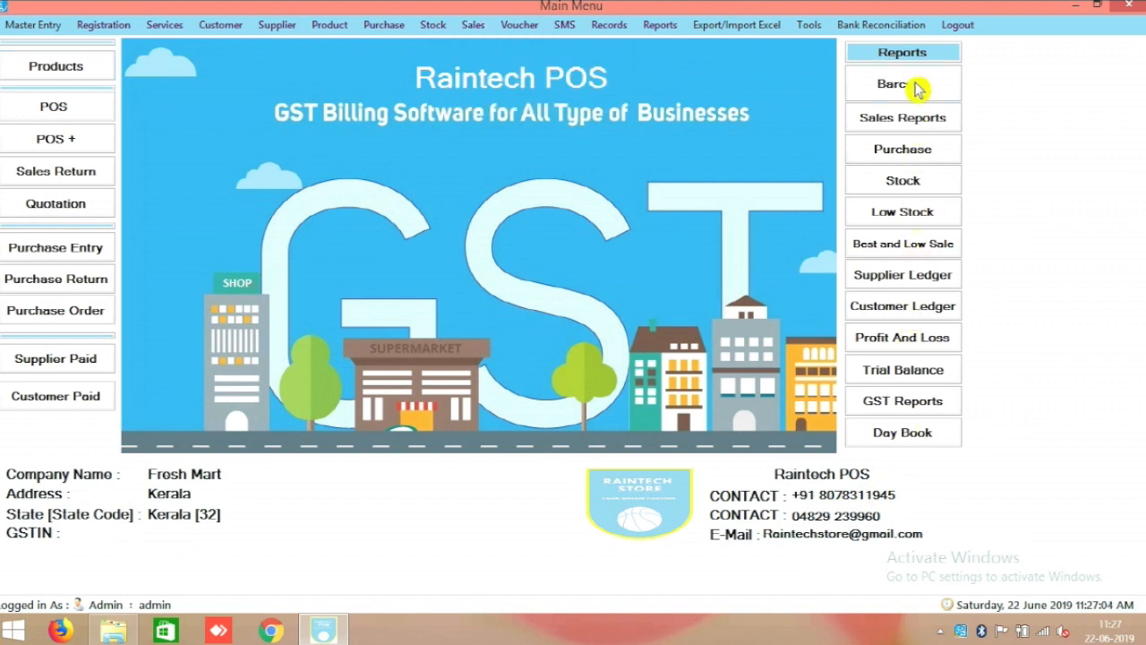
{"action": "left_click", "coordinate": [934, 48]}
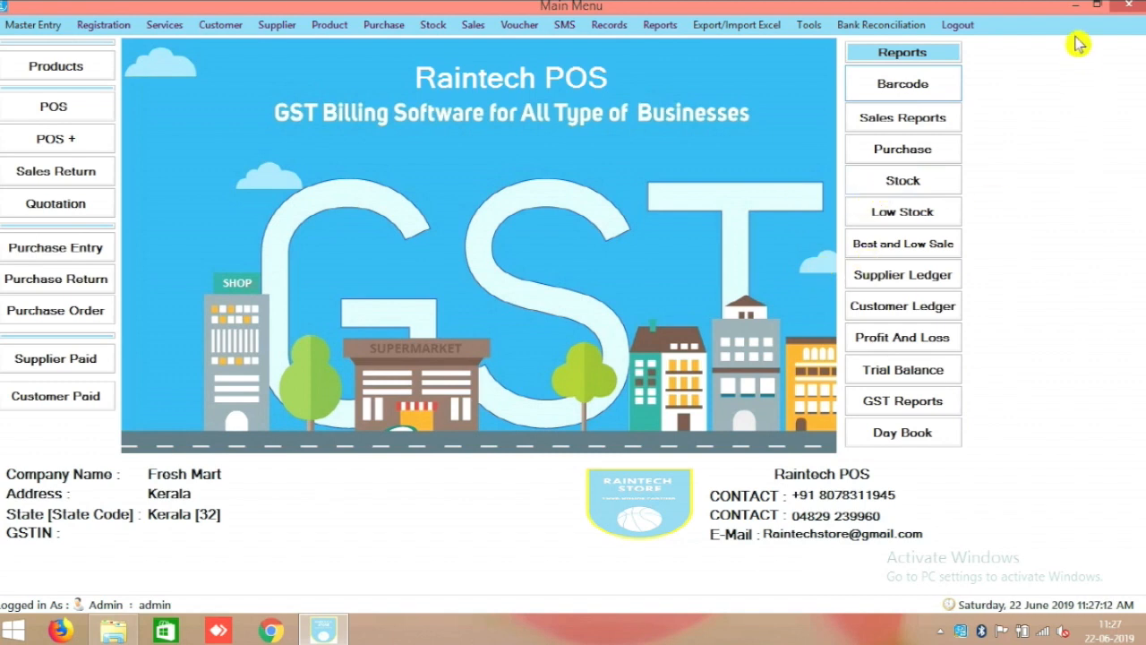
Log out of the admin session, accepting the backup prompt, and cancel the Login Form.
{"action": "left_click", "coordinate": [978, 29]}
{"action": "left_click", "coordinate": [625, 375]}
{"action": "left_click", "coordinate": [617, 375]}
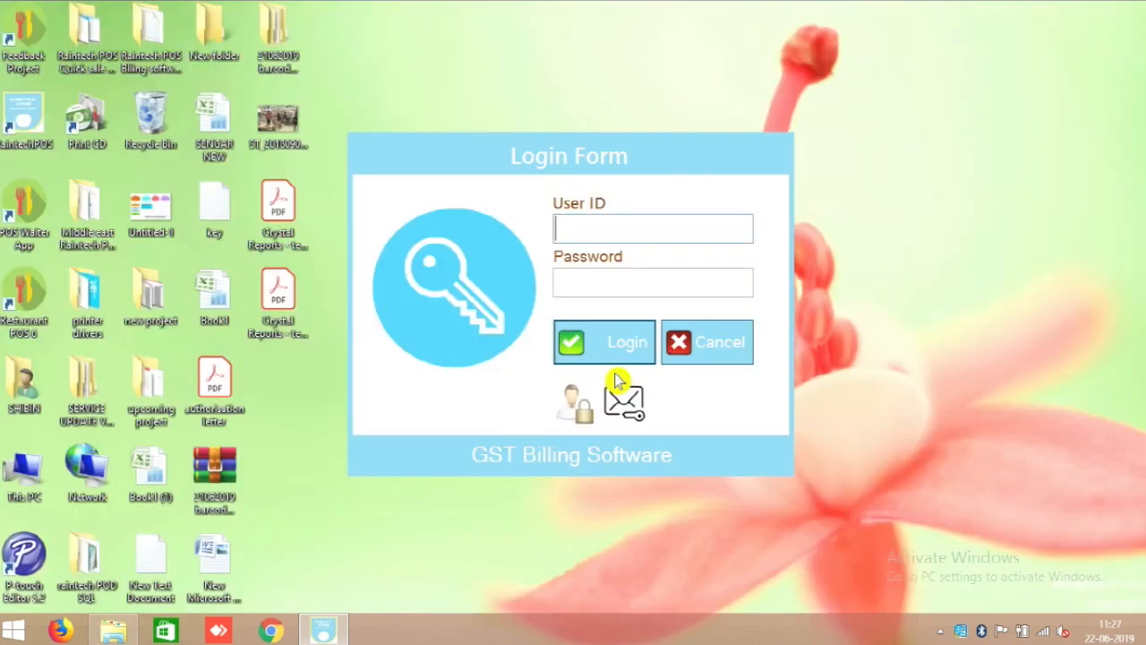
{"action": "left_click", "coordinate": [723, 349]}
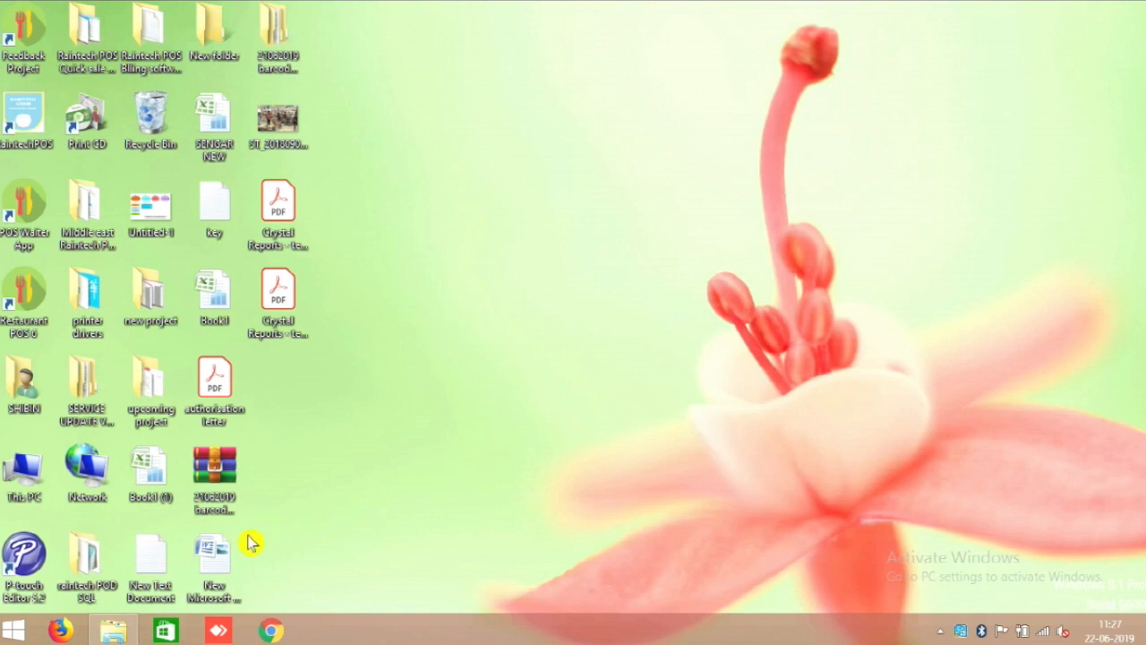
{"action": "double_click", "coordinate": [150, 555]}
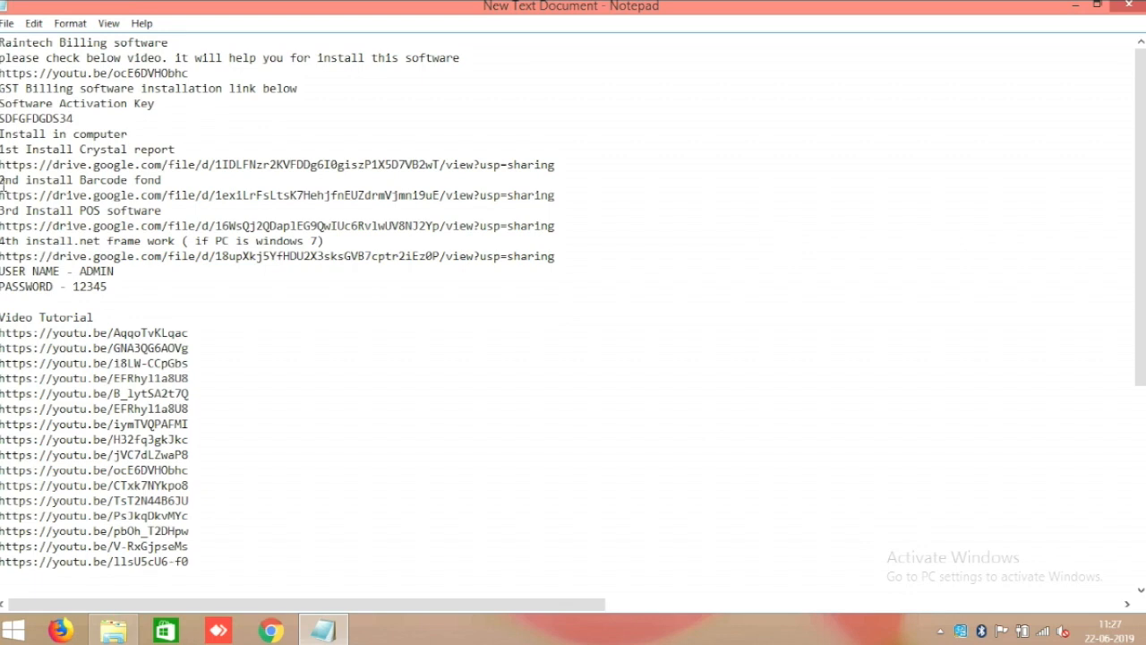
Highlight the Crystal report, Barcode font and POS software download links in turn.
{"action": "left_click_drag", "start_coordinate": [1, 165], "coordinate": [582, 164]}
{"action": "left_click", "coordinate": [558, 158]}
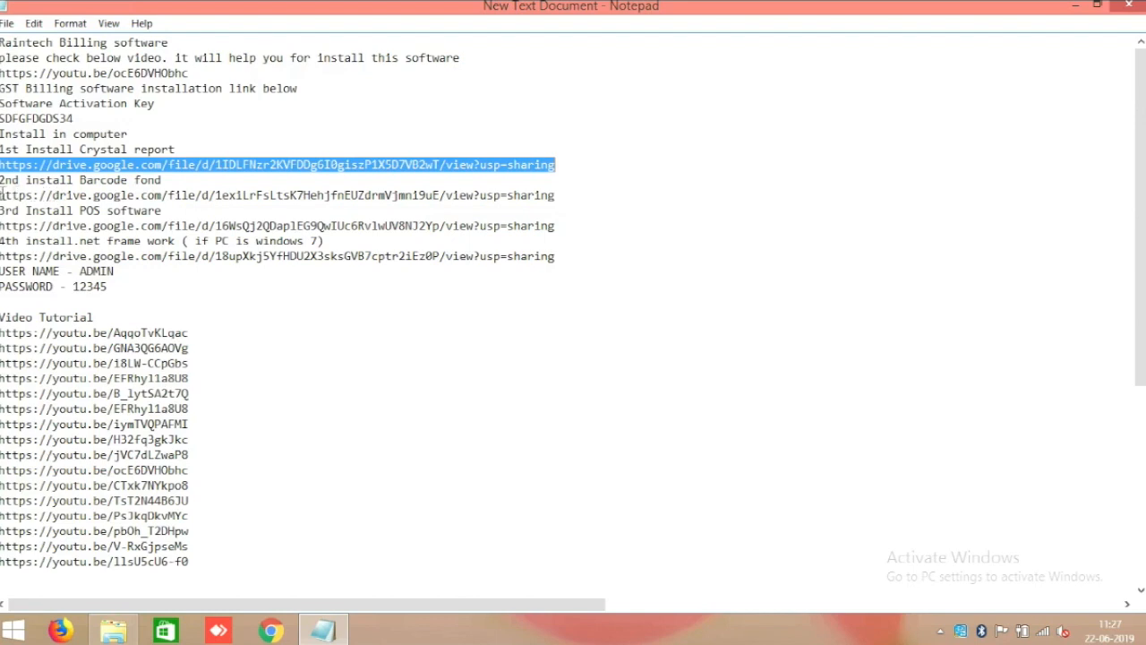
{"action": "left_click_drag", "start_coordinate": [2, 195], "coordinate": [578, 194]}
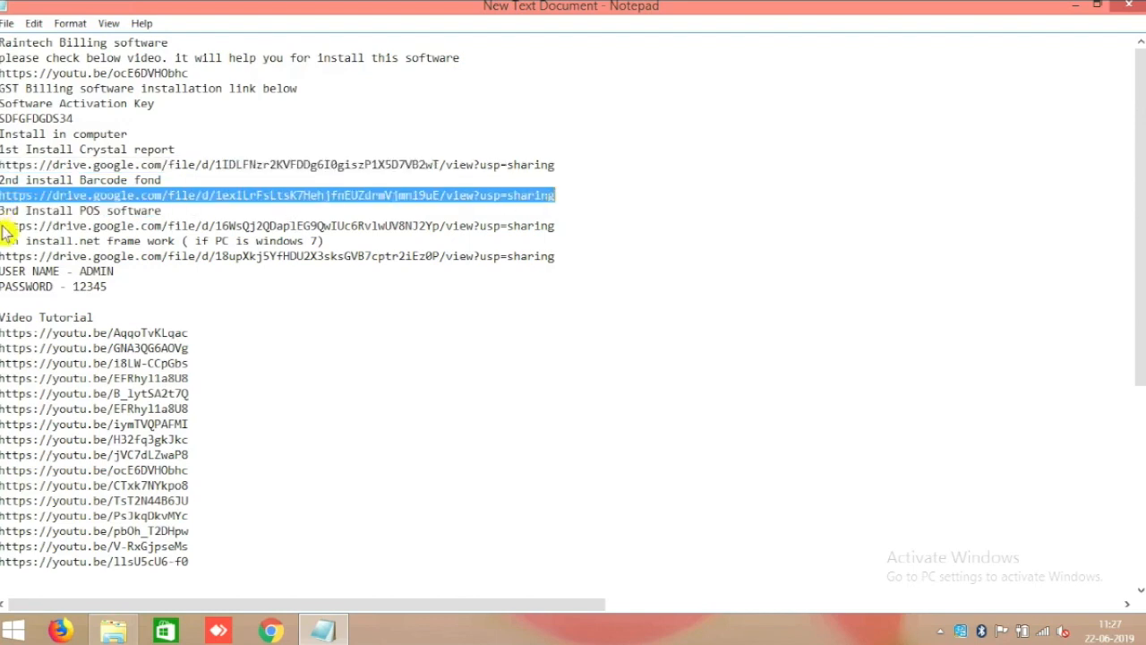
{"action": "left_click", "coordinate": [172, 229]}
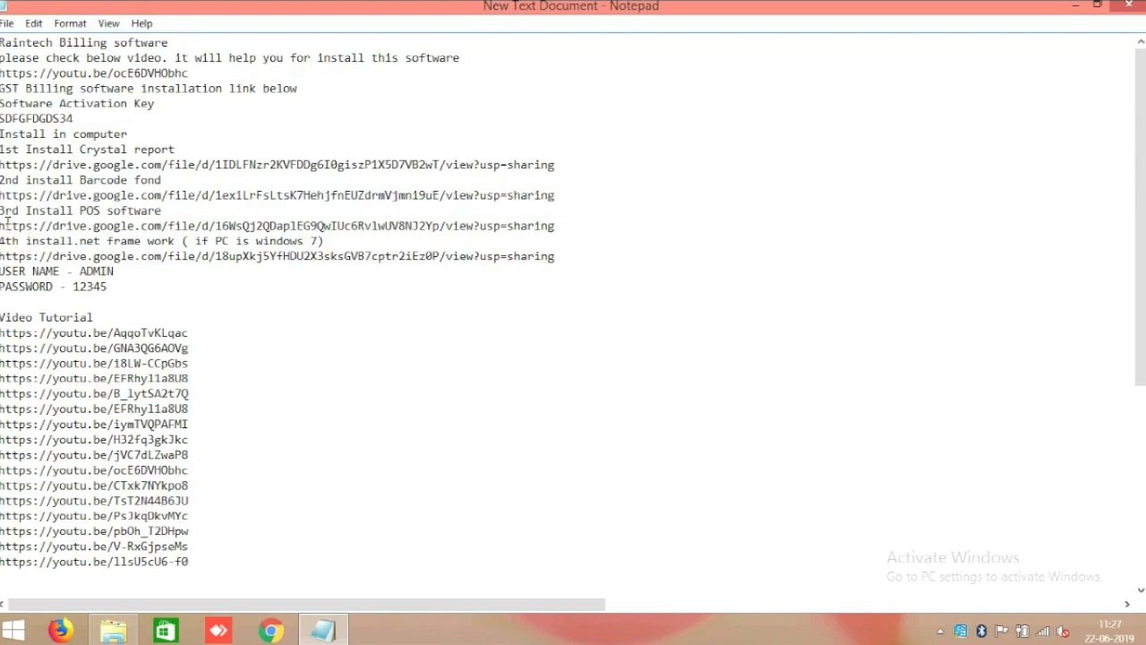
{"action": "key", "text": "shift+Home"}
{"action": "left_click", "coordinate": [531, 238], "text": "shift"}
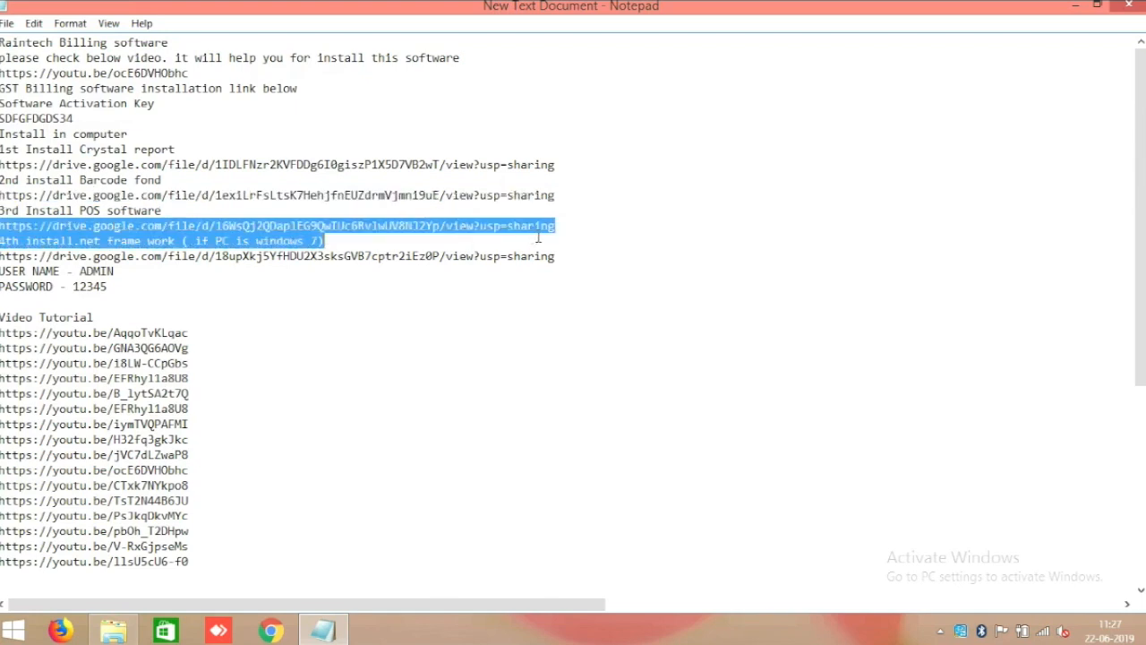
{"action": "left_click", "coordinate": [732, 242]}
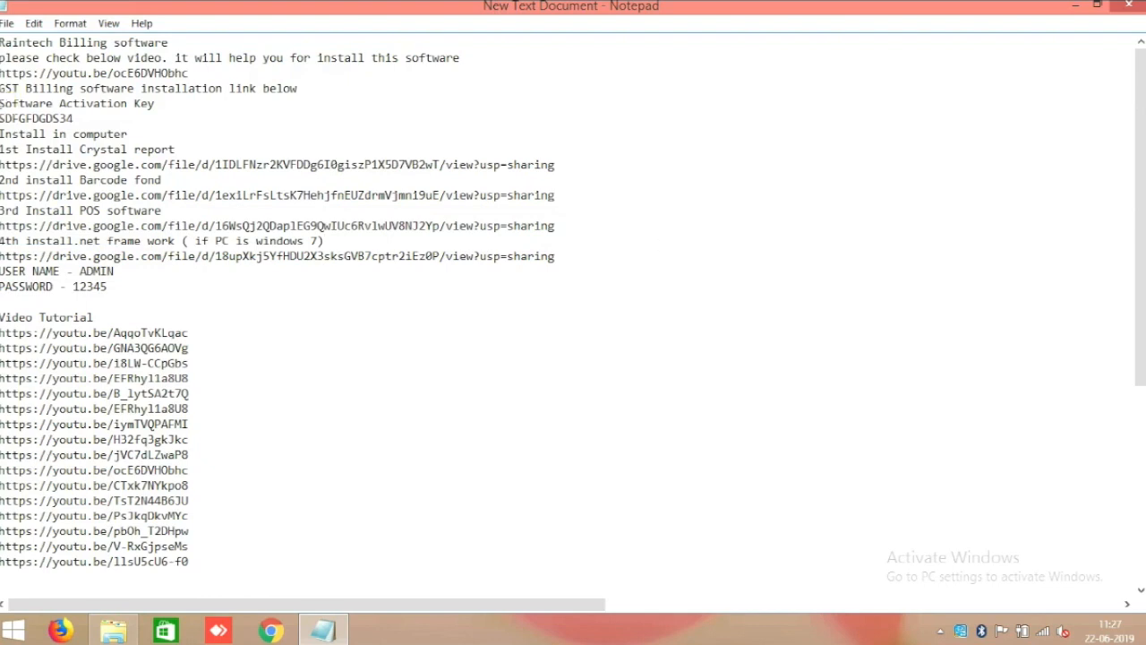
Highlight the activation key line and installation video link, then close Notepad.
{"action": "left_click_drag", "start_coordinate": [3, 117], "coordinate": [128, 117]}
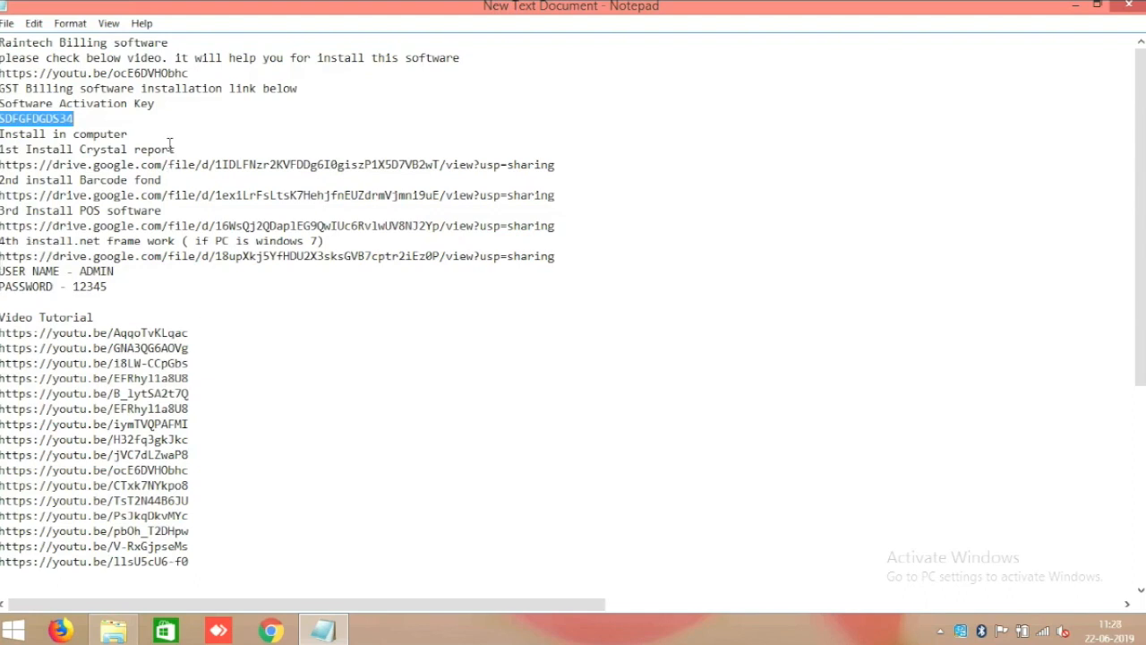
{"action": "left_click", "coordinate": [113, 118]}
{"action": "left_click_drag", "start_coordinate": [206, 72], "coordinate": [1, 73]}
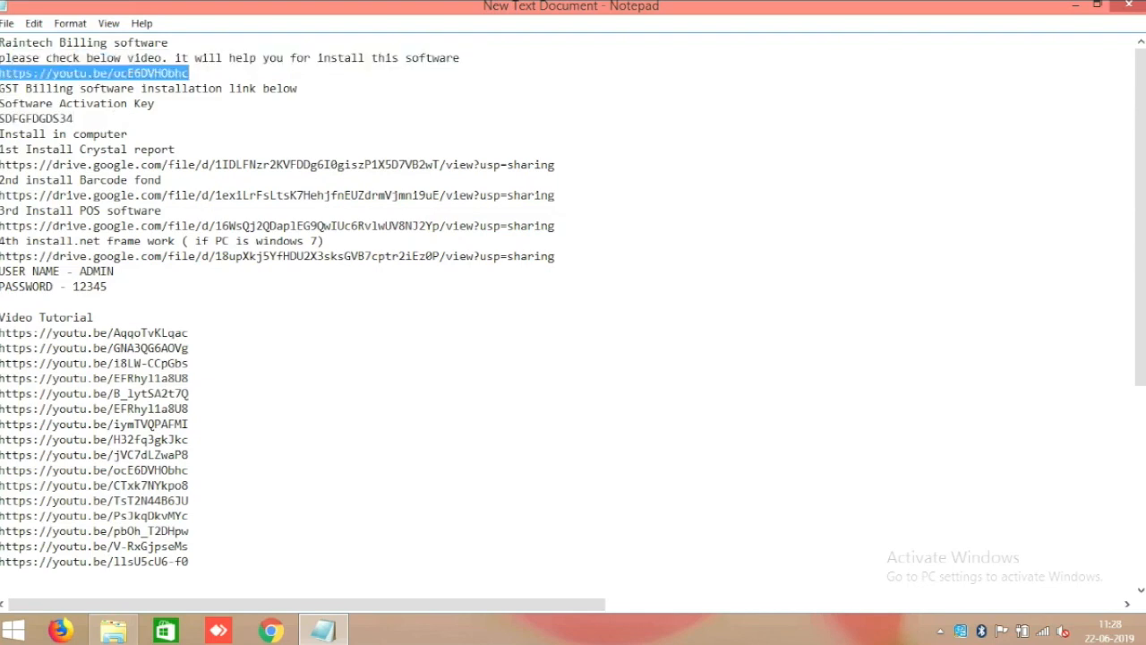
{"action": "left_click", "coordinate": [1120, 6]}
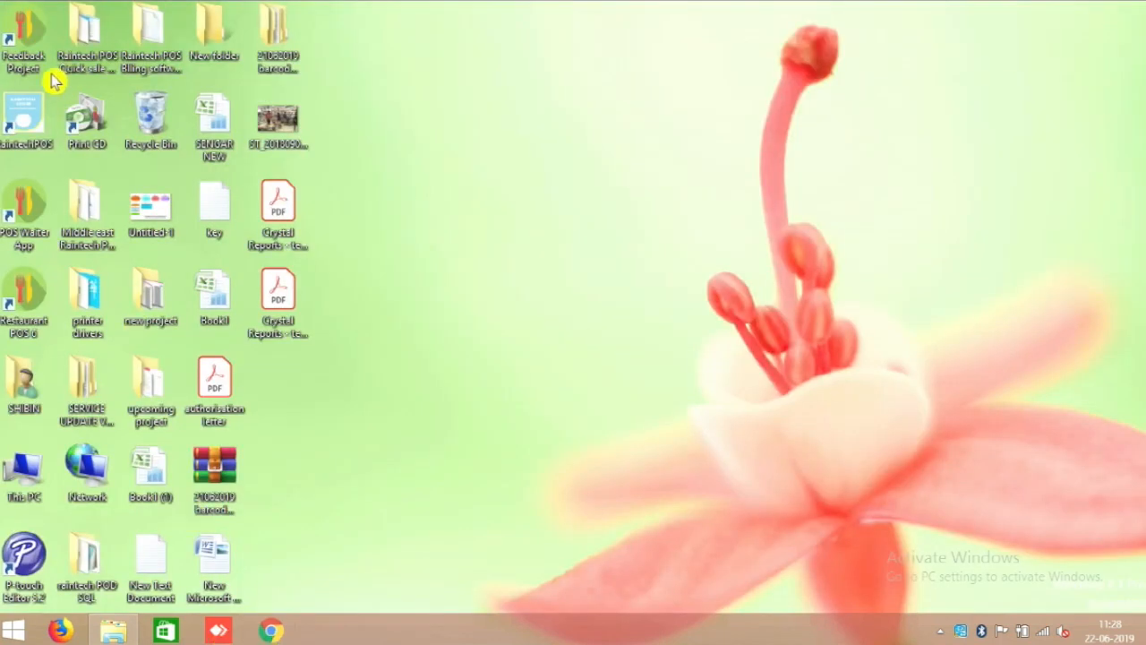
{"action": "double_click", "coordinate": [12, 104]}
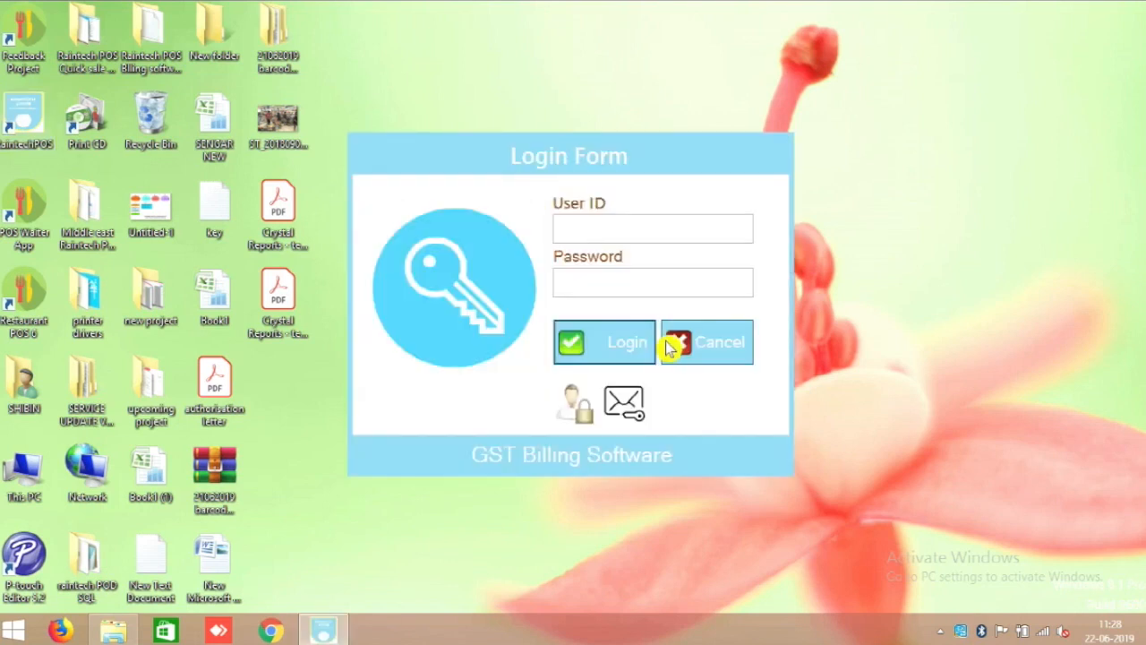
Sign in to the relaunched Raintech POS as 'admin' with the account password.
{"action": "type", "text": "admin"}
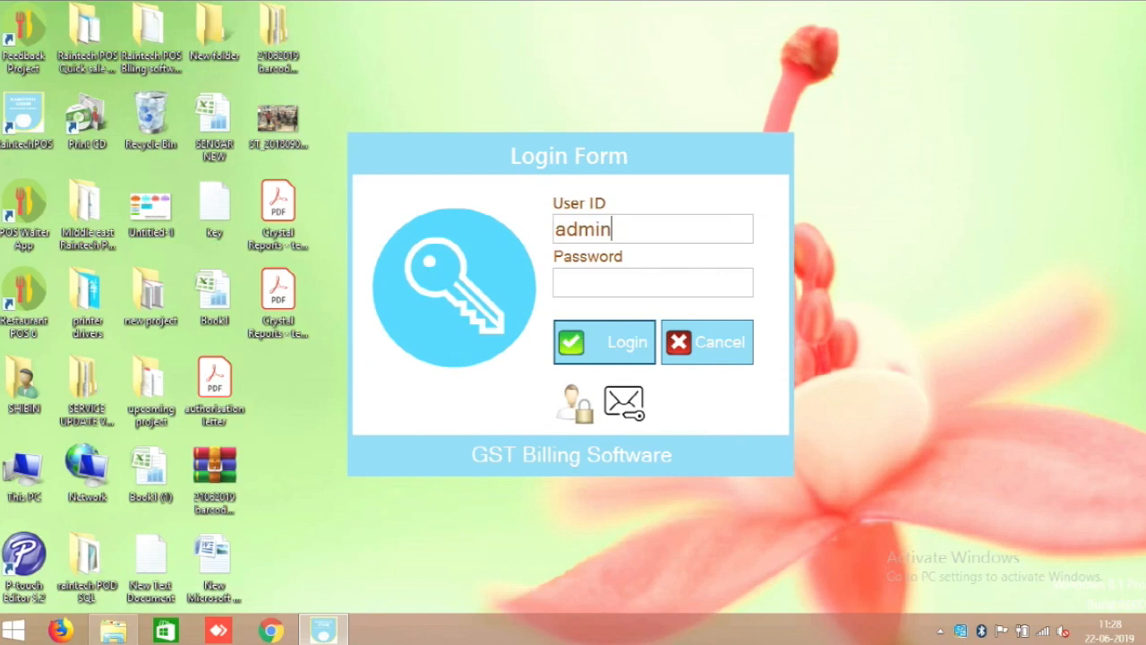
{"action": "key", "text": "Tab"}
{"action": "type", "text": "1234"}
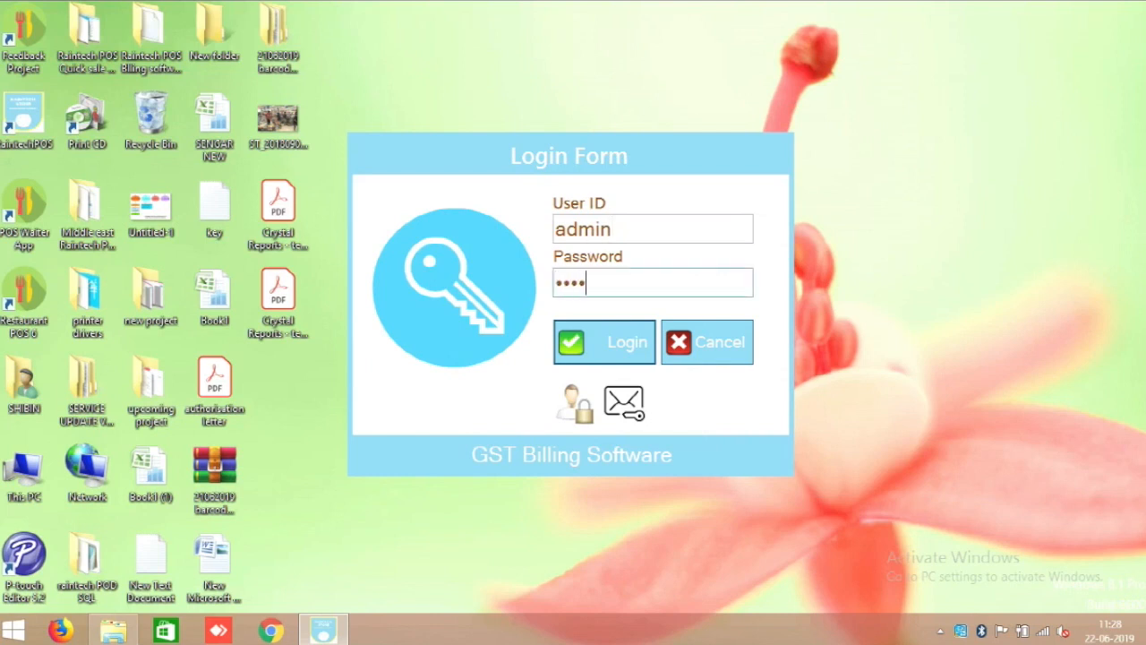
{"action": "left_click", "coordinate": [616, 356]}
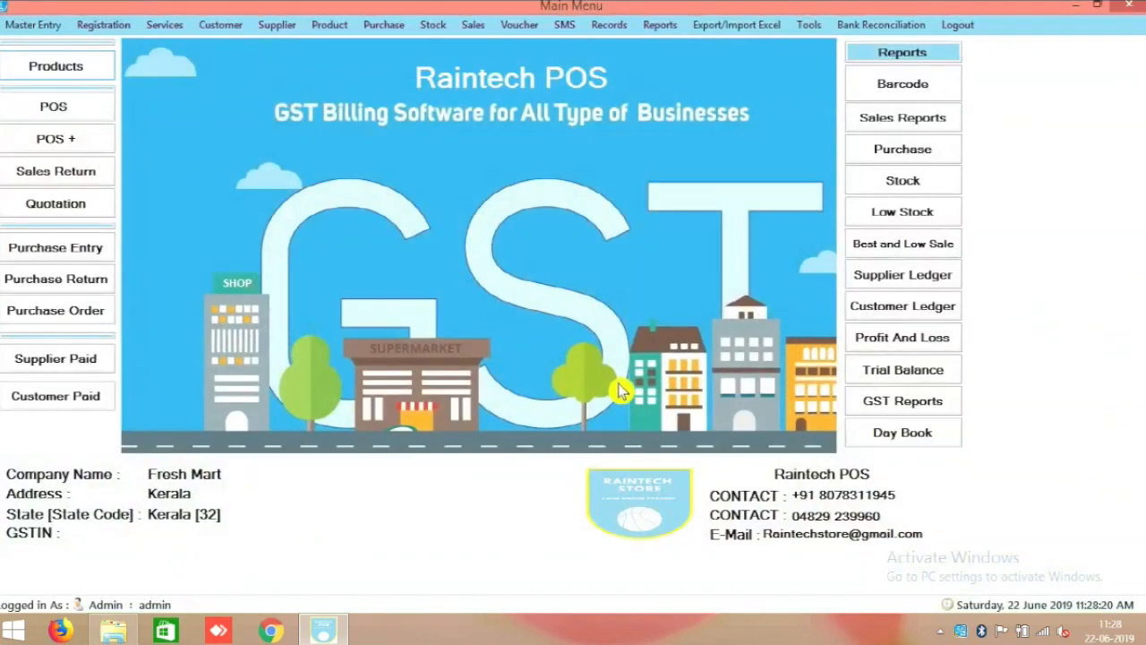